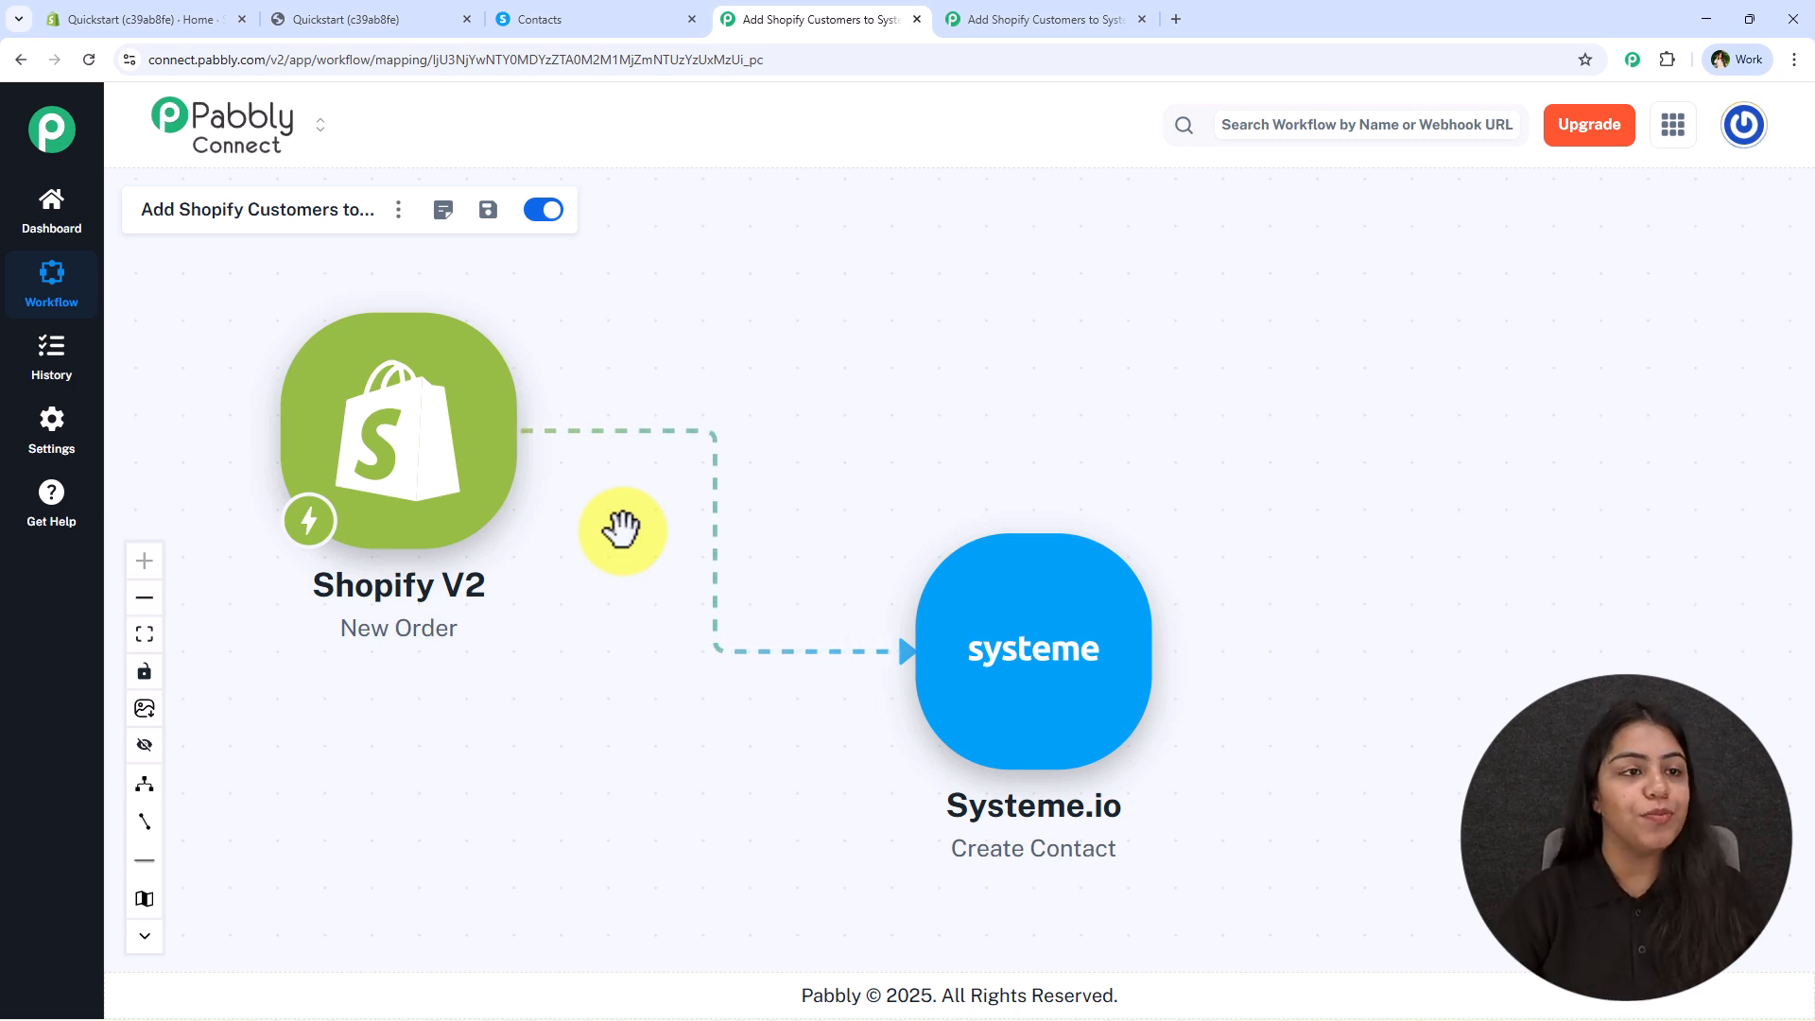
# - Switch to the Shopify storefront and open the Midnight Elegance Black Dress product page
pyautogui.click(430, 17)
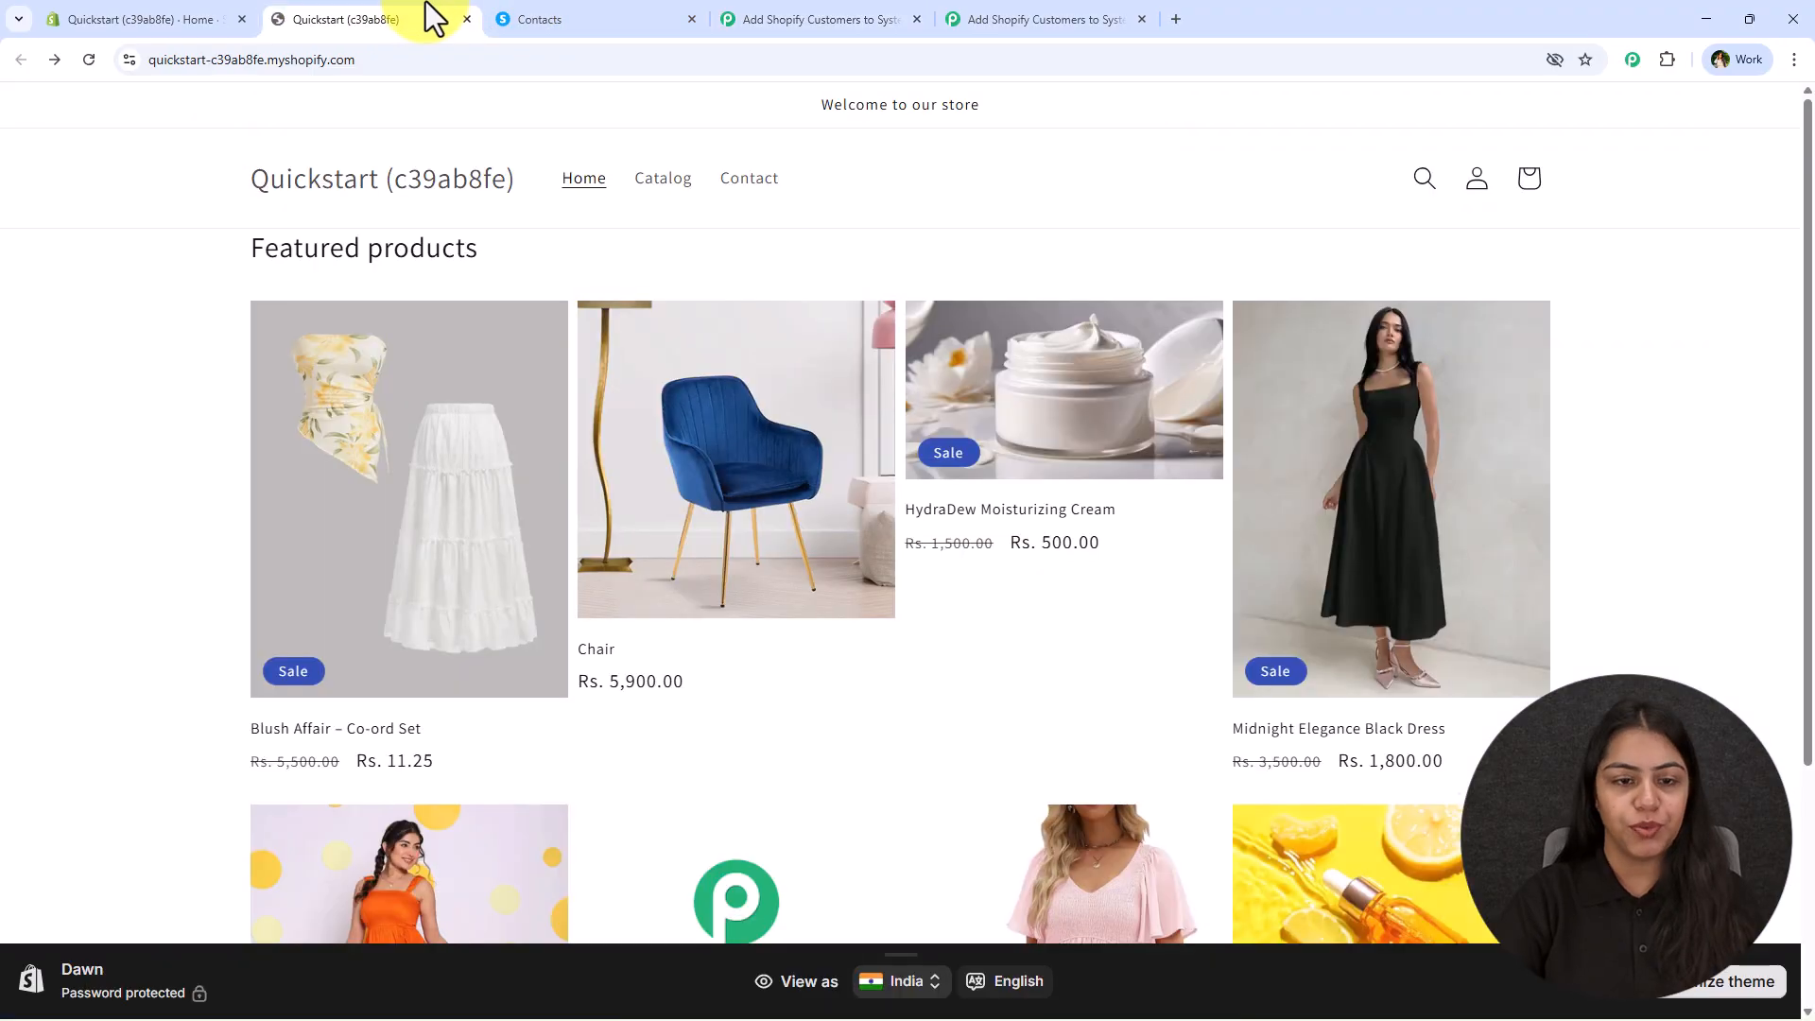
pyautogui.click(1372, 551)
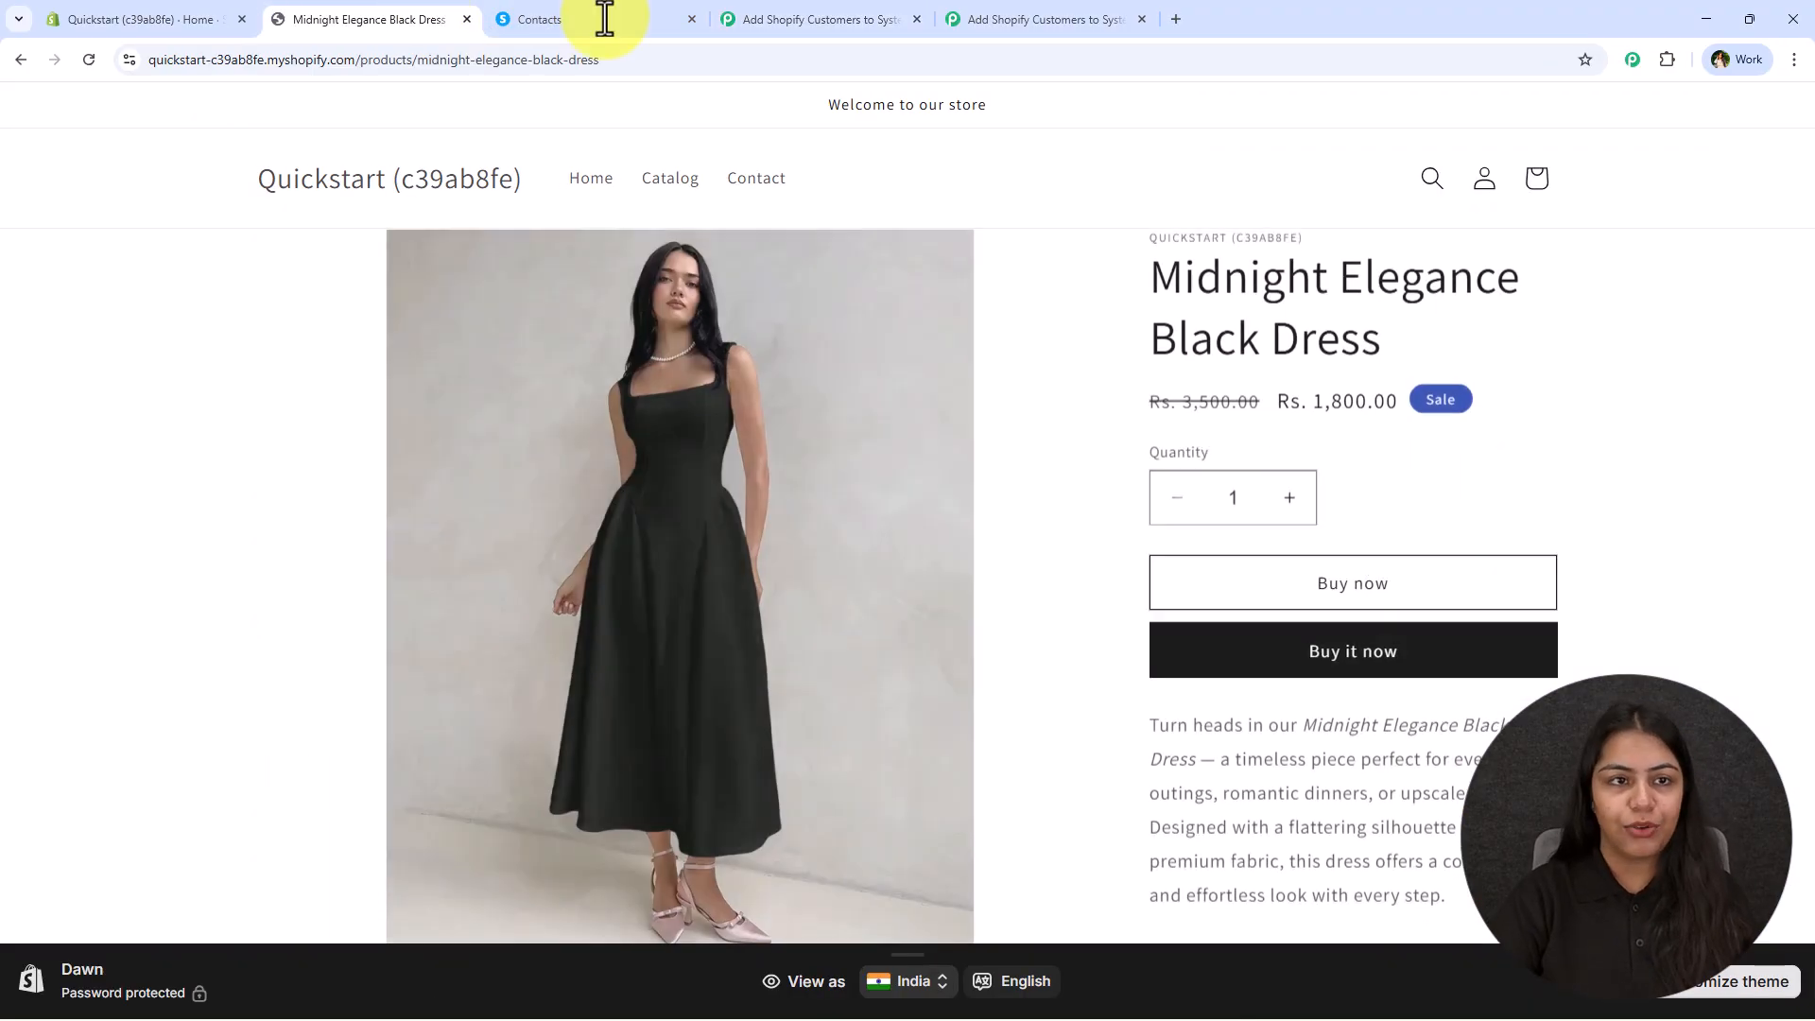
# - Switch to Systeme.io and look through the existing contacts list
pyautogui.click(543, 19)
pyautogui.scroll(-3, 9, 204)
pyautogui.scroll(3, 283, 265)
pyautogui.click(241, 213)
pyautogui.scroll(-4, 799, 565)
pyautogui.scroll(5, 790, 719)
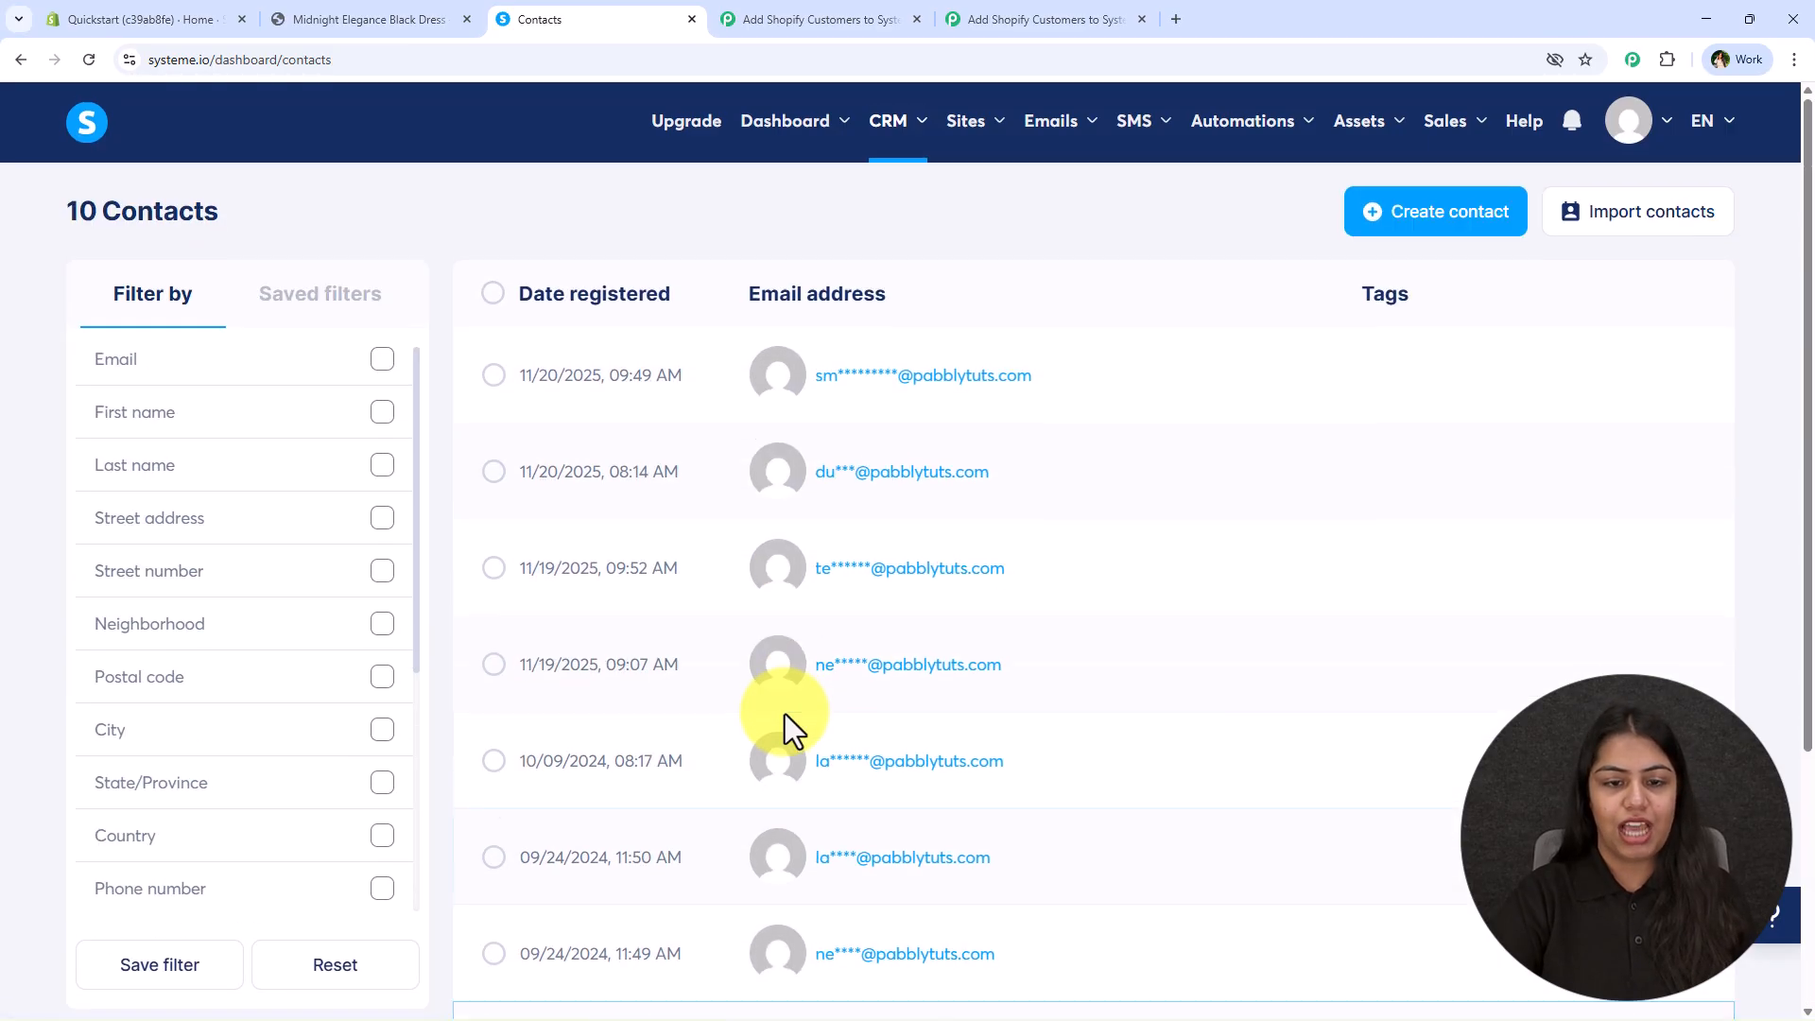
# - Back in the storefront, start checkout for the Midnight Elegance Black Dress and autofill the contact and delivery details from a saved address
pyautogui.click(359, 18)
pyautogui.click(1250, 669)
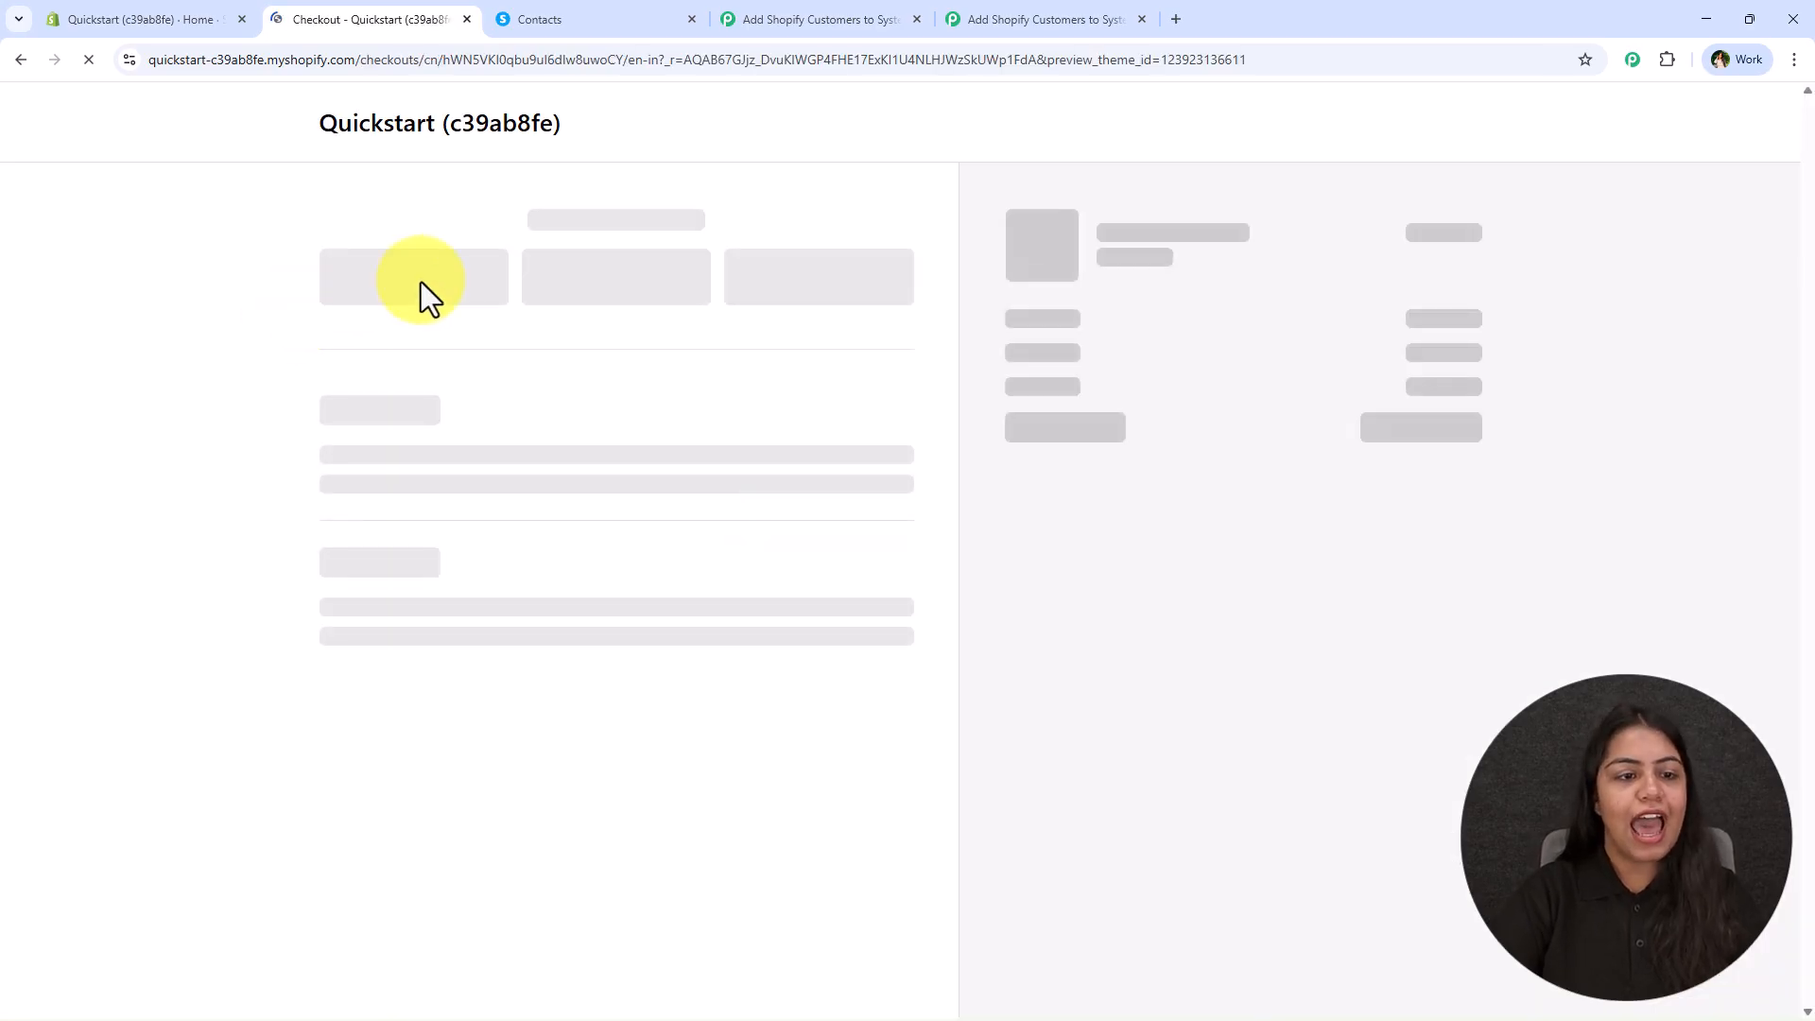
pyautogui.click(435, 293)
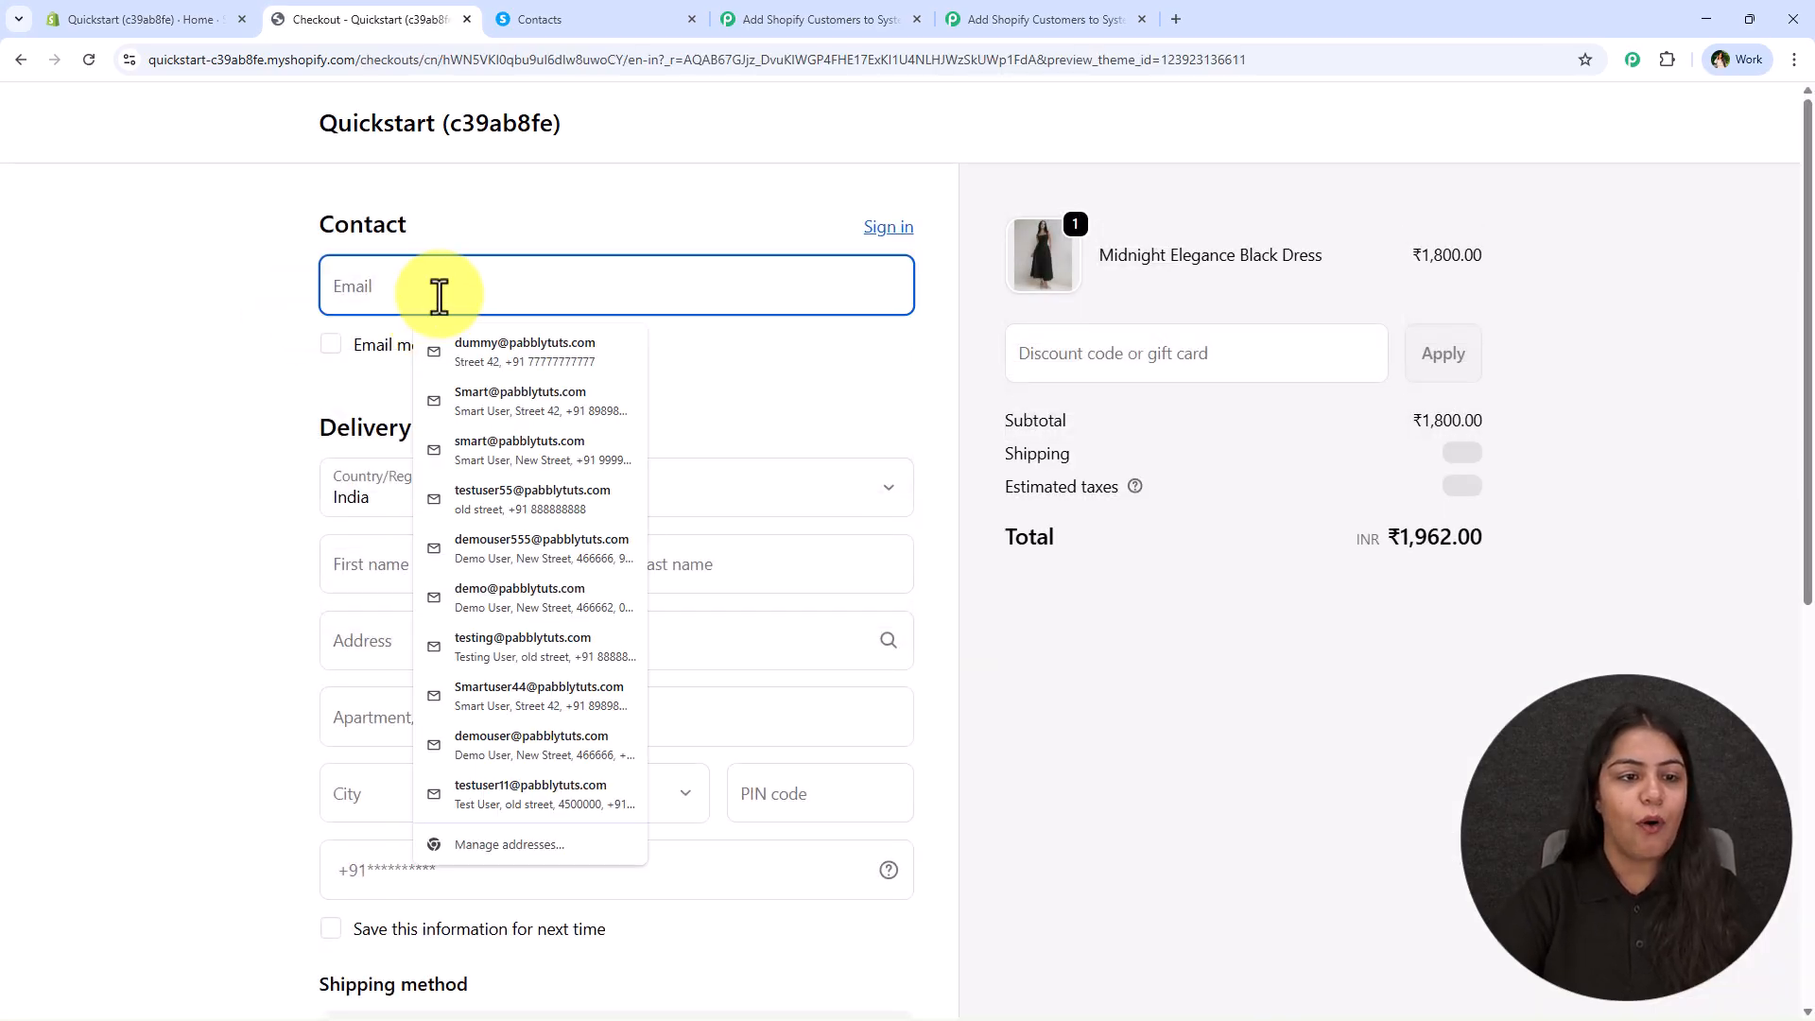
pyautogui.click(469, 366)
# - Replace the first part of the autofilled contact e-mail with the new test customer's
pyautogui.doubleClick(378, 297)
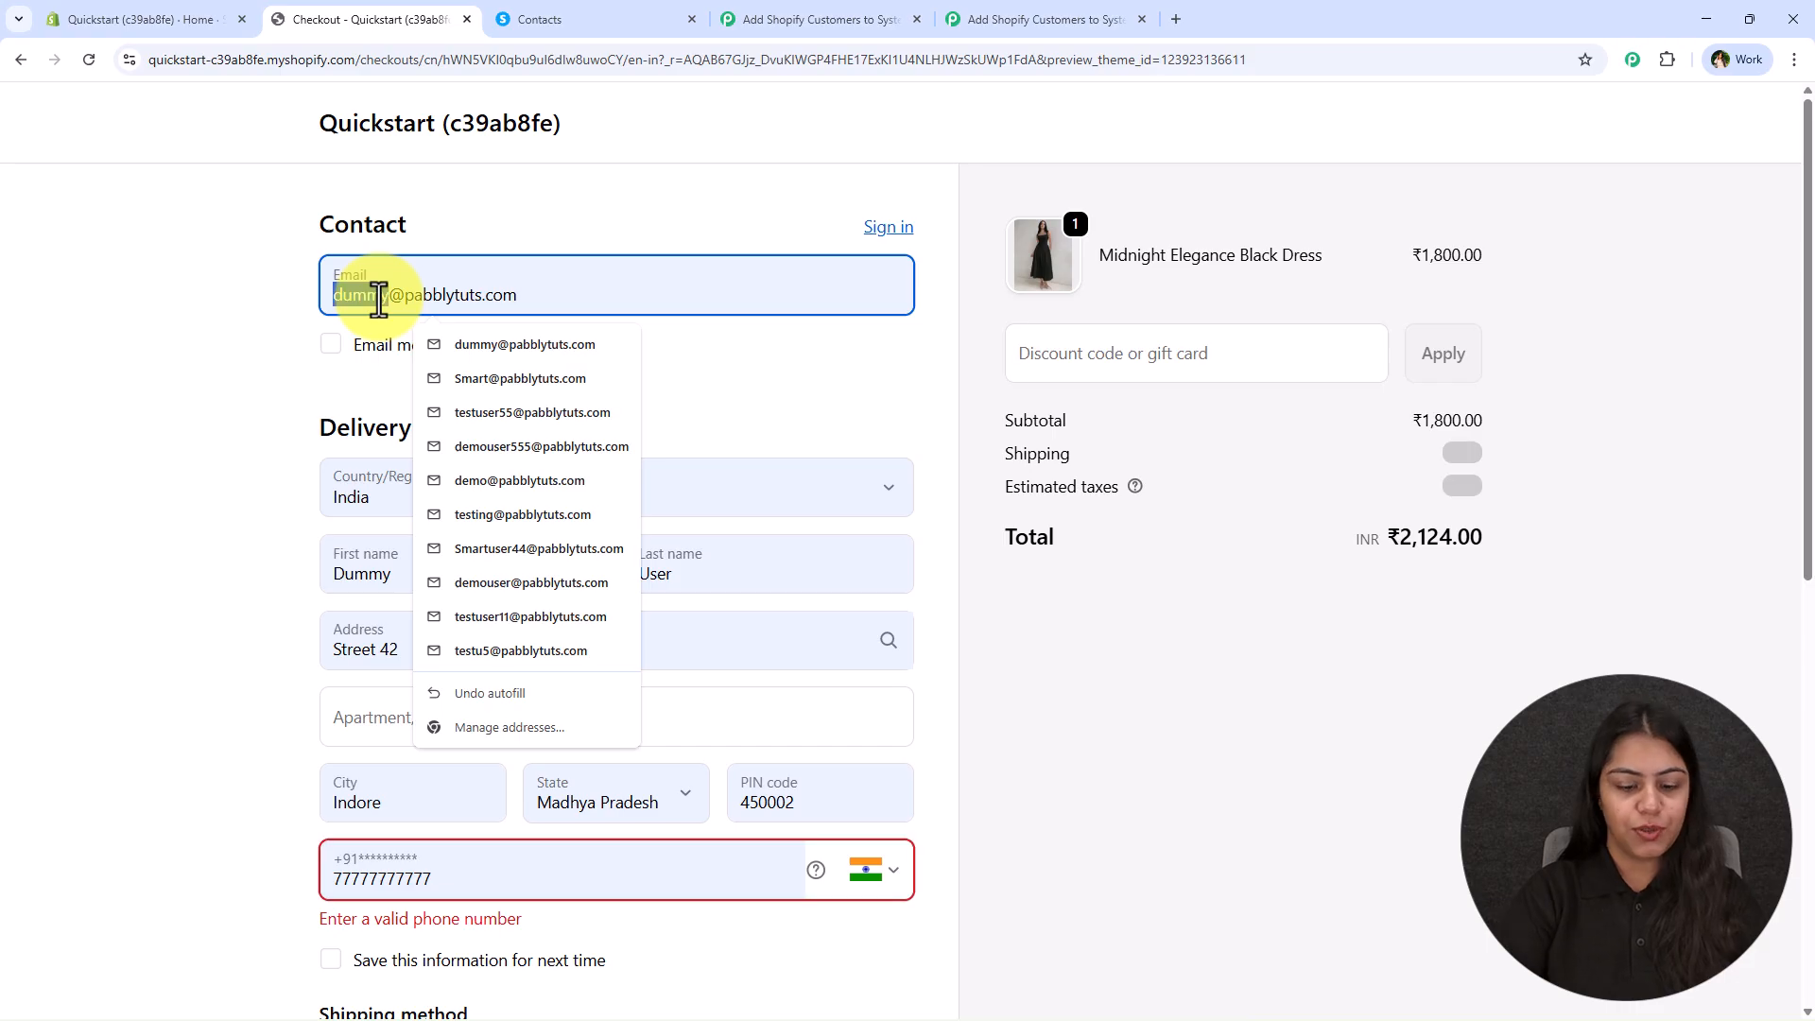
pyautogui.write('n')
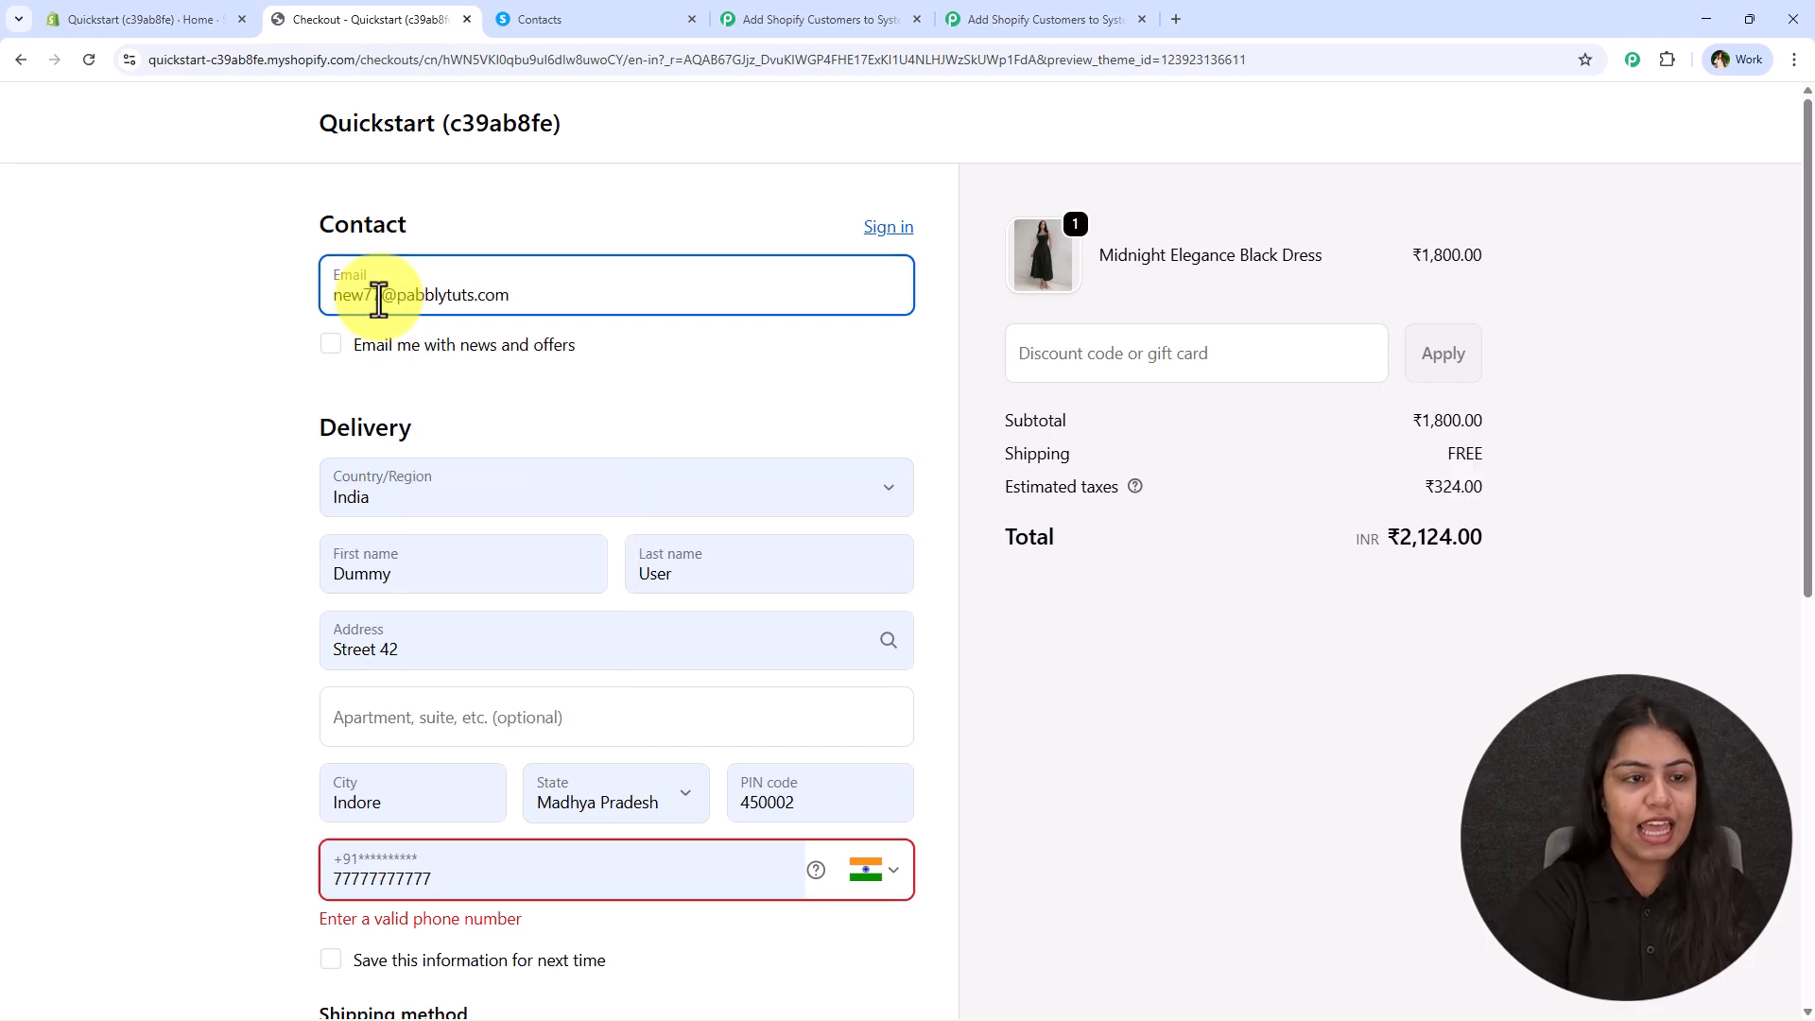
pyautogui.write('ew66')
# - Enter the new customer's first name in the delivery details and remove the extra last digit from the phone number
pyautogui.click(412, 508)
pyautogui.doubleClick(413, 574)
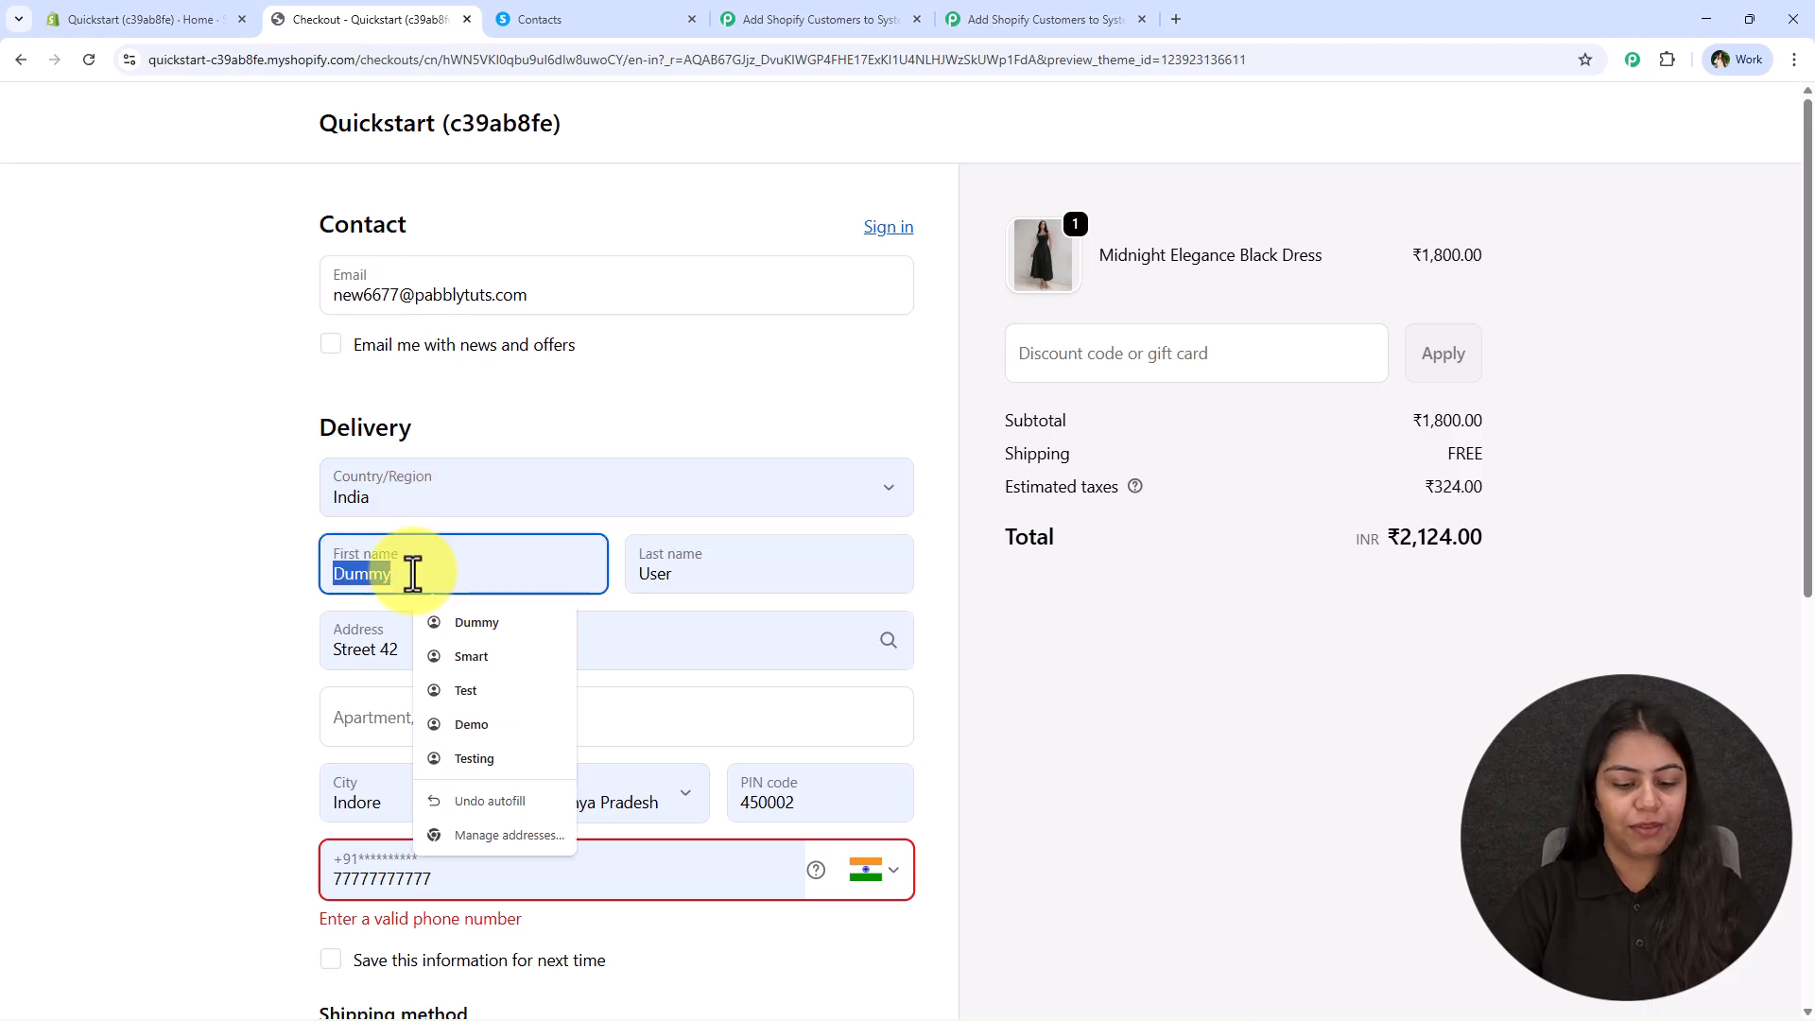
pyautogui.write('New')
pyautogui.click(189, 548)
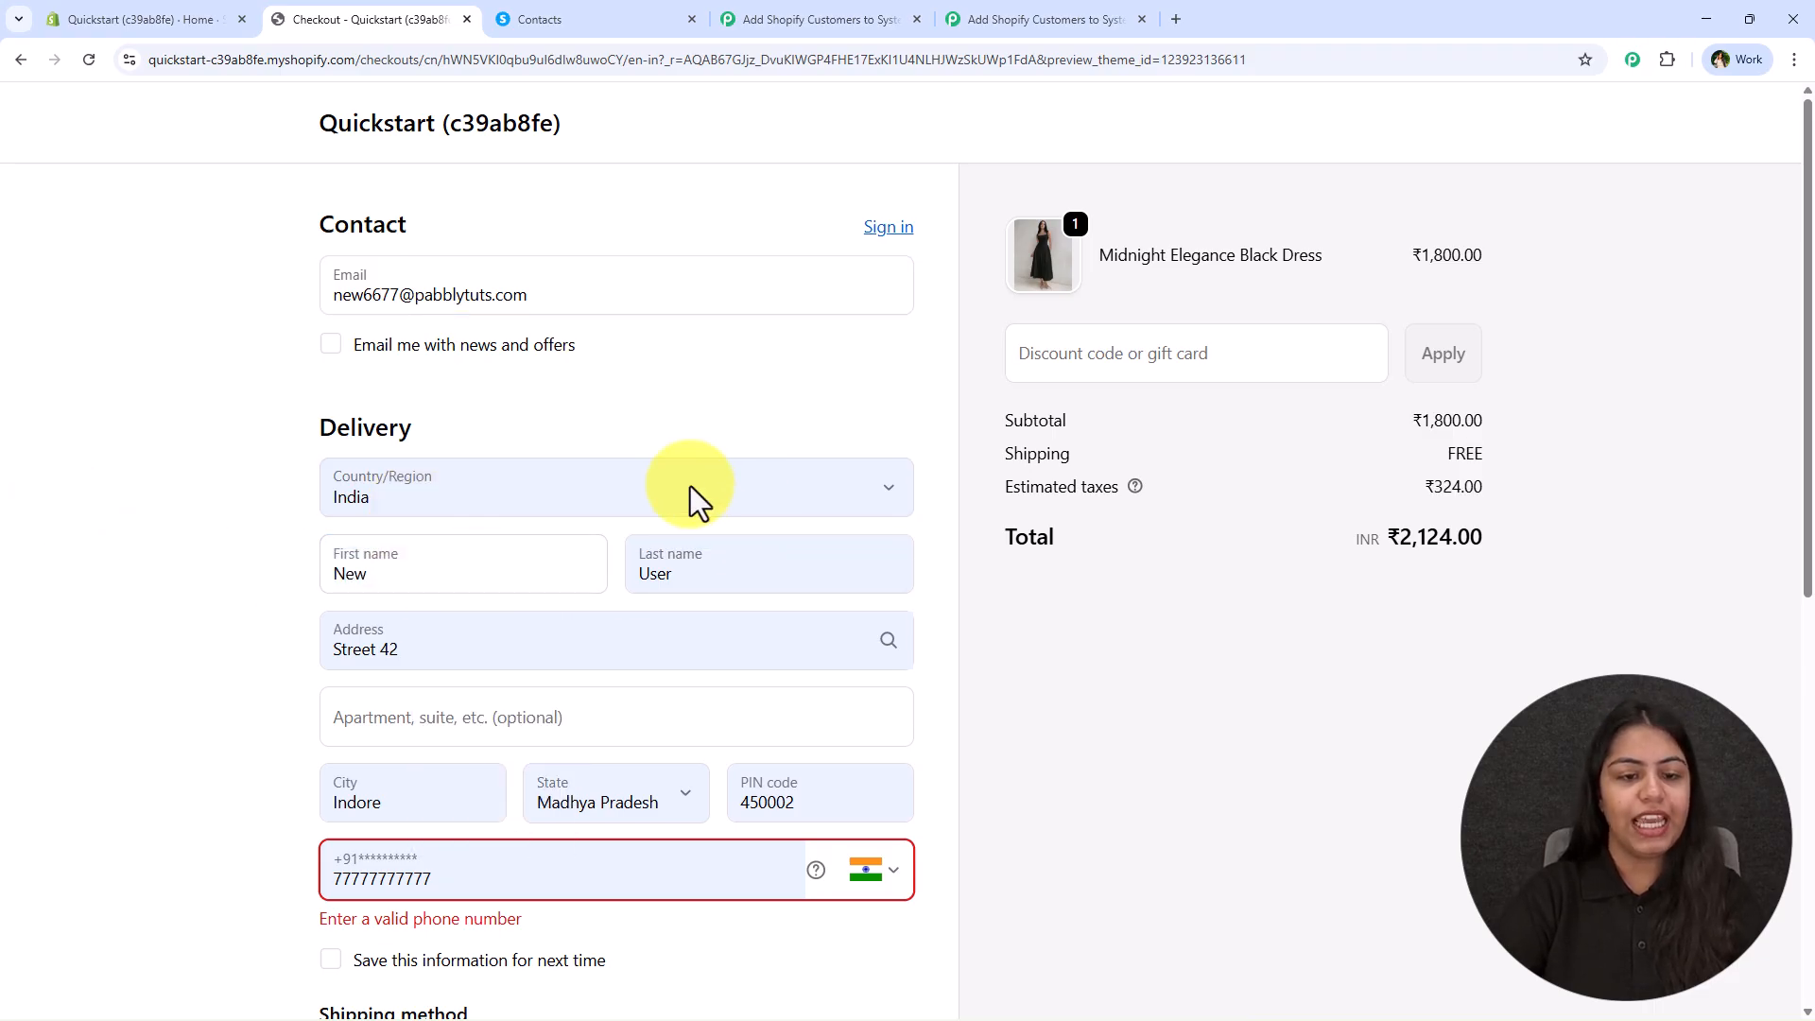
pyautogui.click(476, 844)
pyautogui.press('BackSpace')
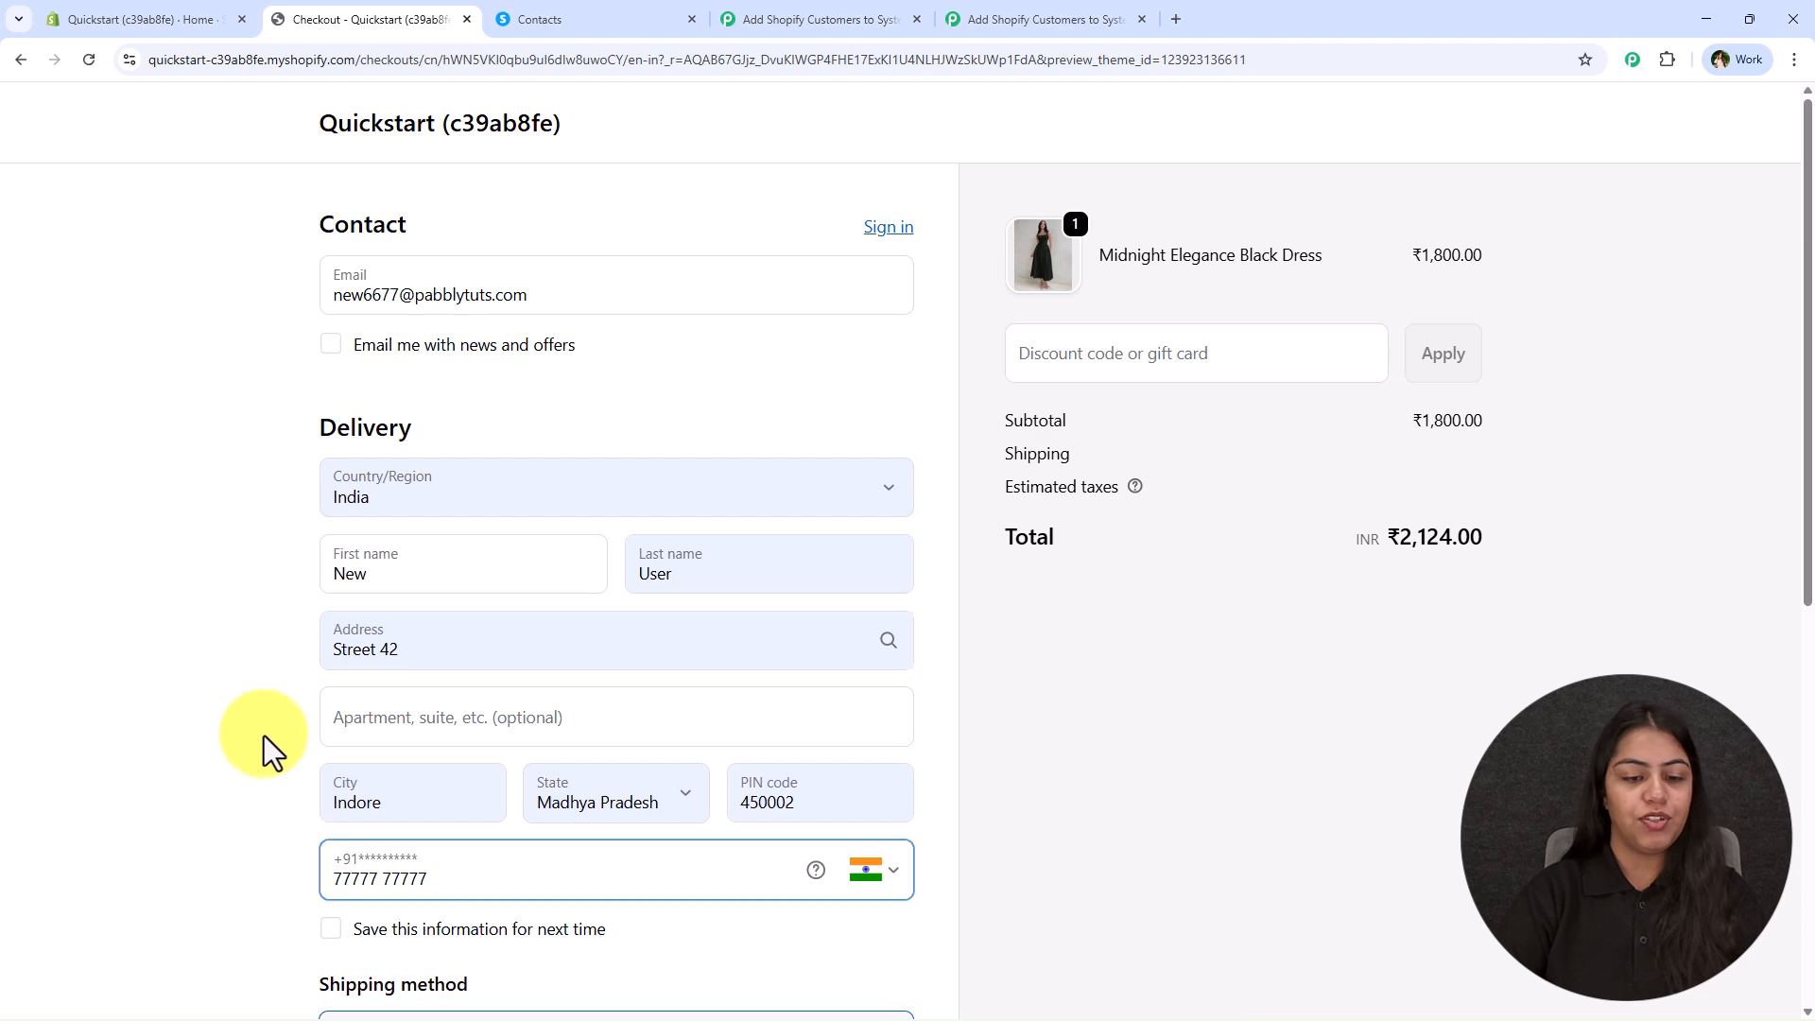
# - Autofill the payment details from a saved card and replace the card number with the test card number
pyautogui.scroll(-8, 247, 755)
pyautogui.click(552, 580)
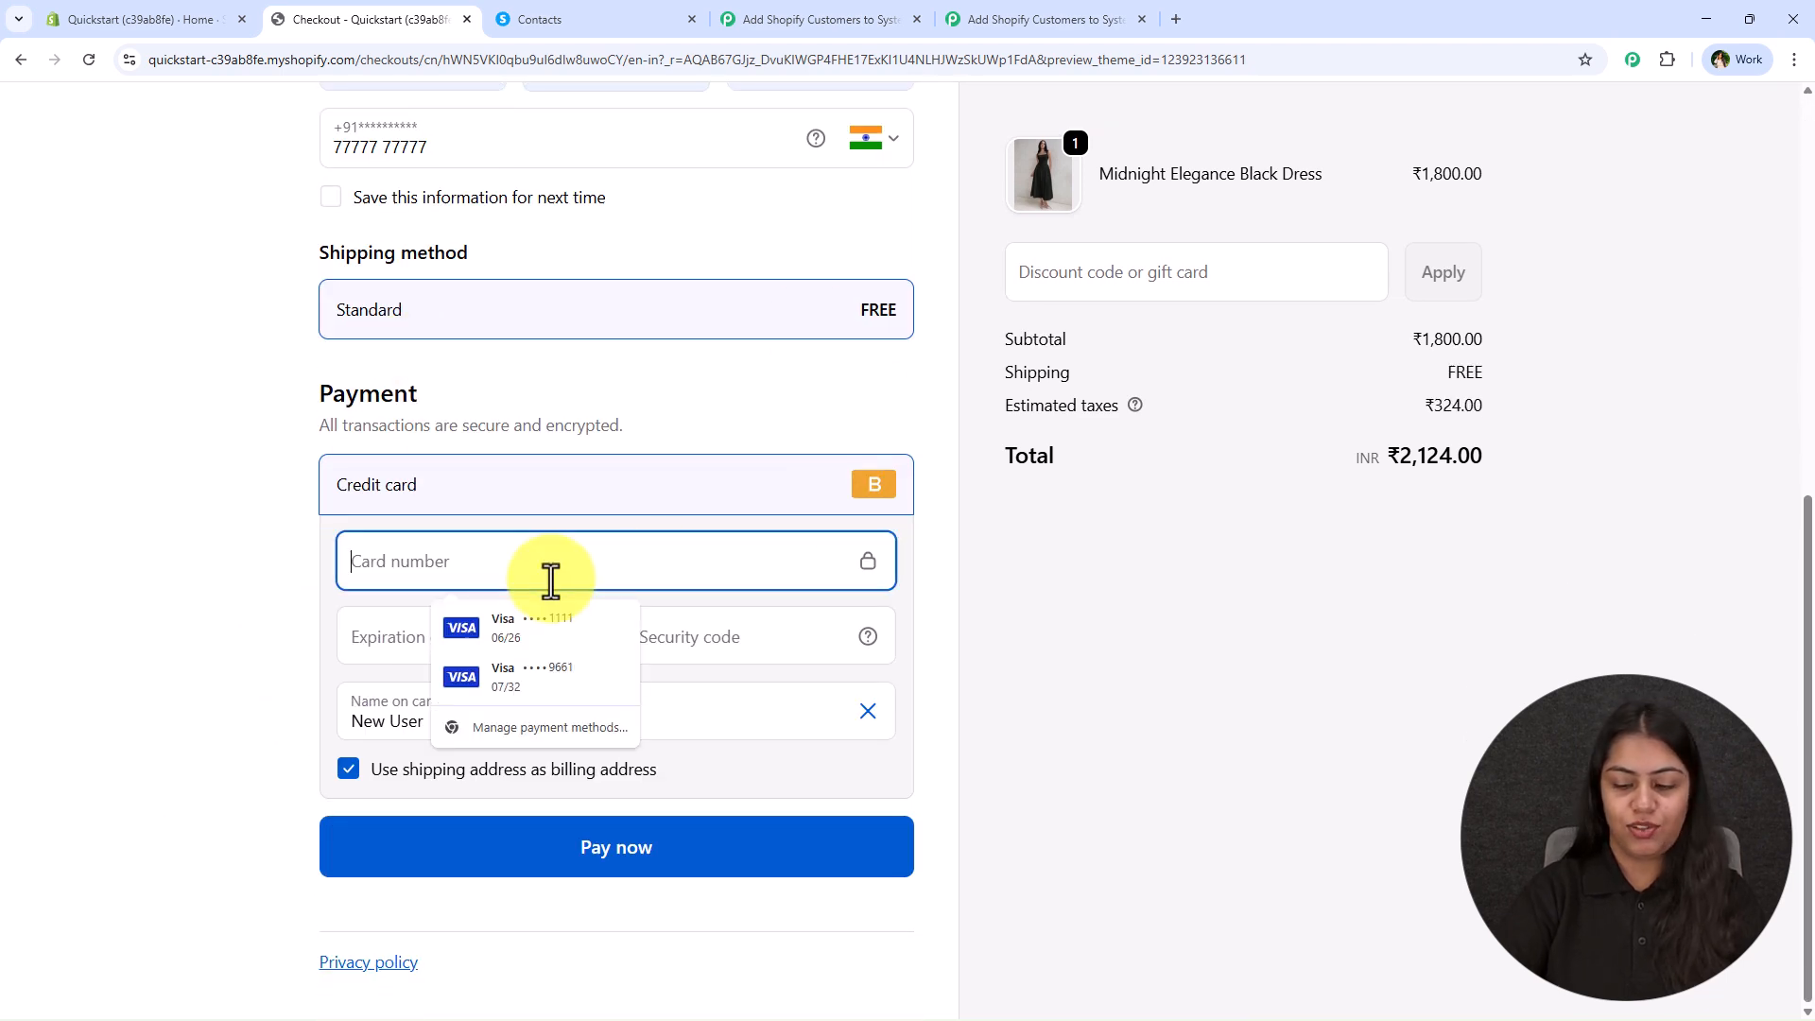
pyautogui.click(502, 650)
pyautogui.doubleClick(553, 571)
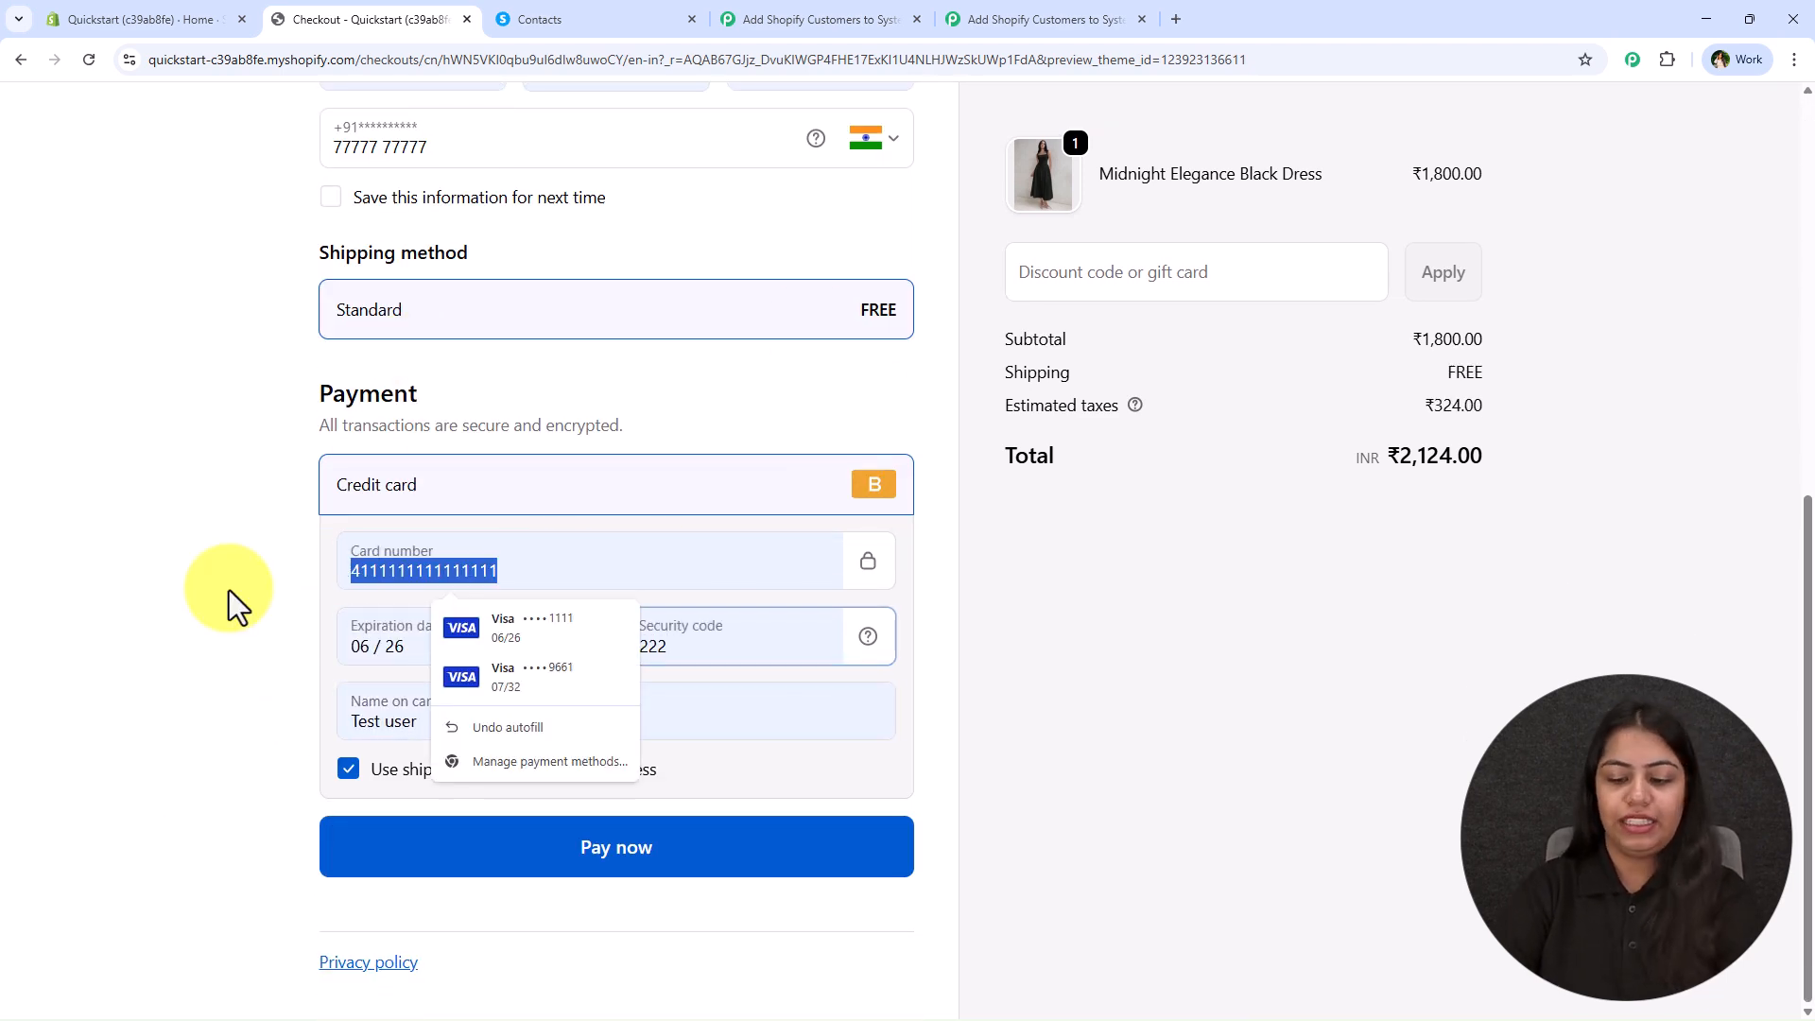
pyautogui.write('1')
# - Pay for the order, save the offered address in the browser, and review the order confirmation
pyautogui.click(668, 859)
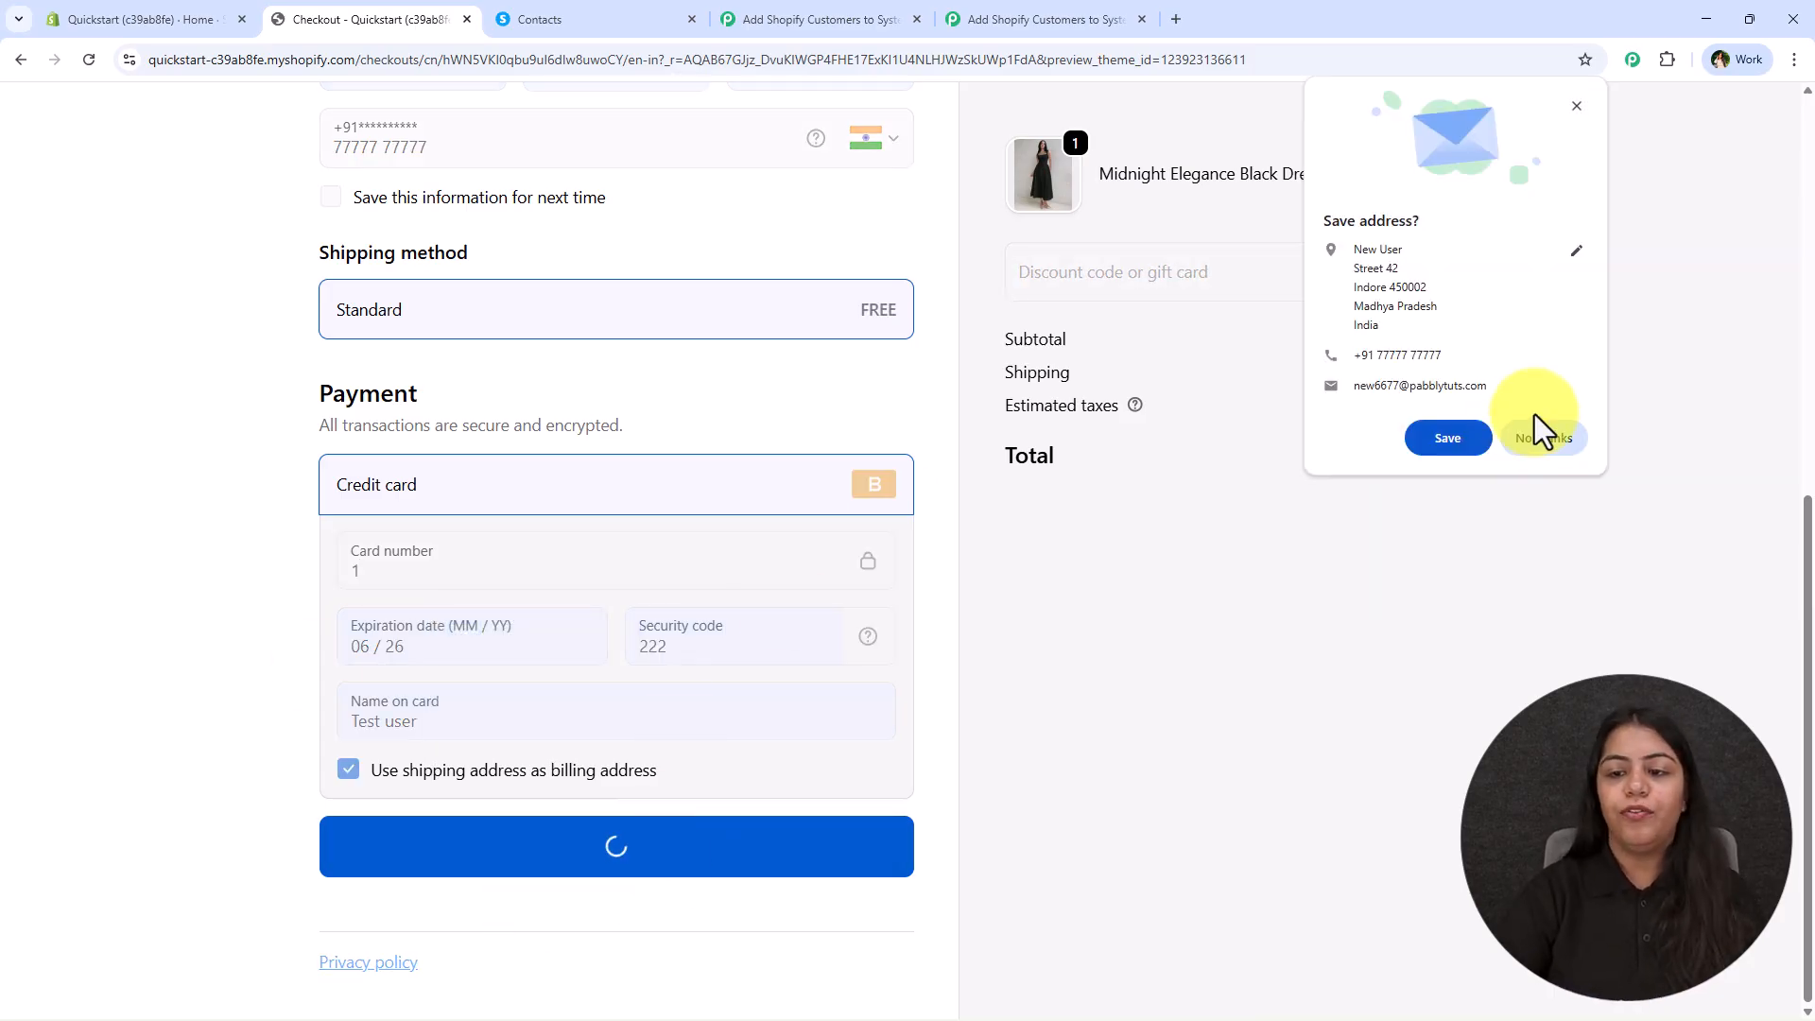
pyautogui.click(1455, 439)
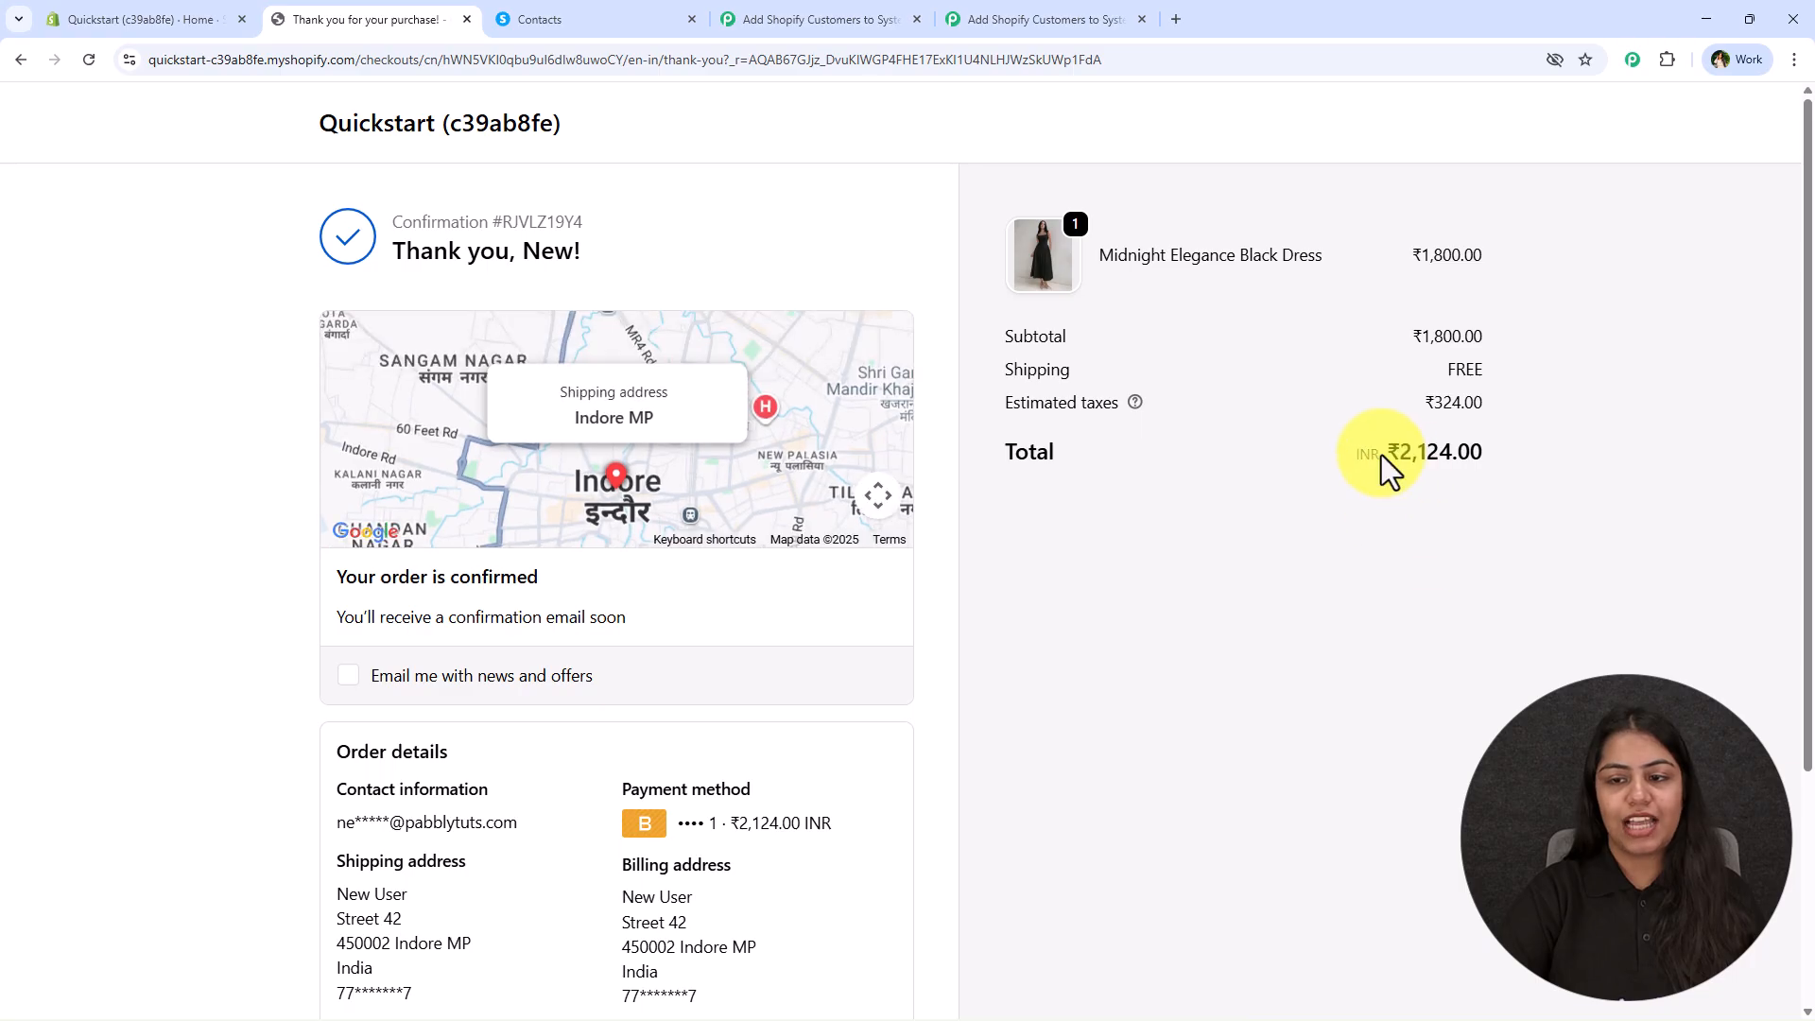
pyautogui.scroll(-2, 211, 730)
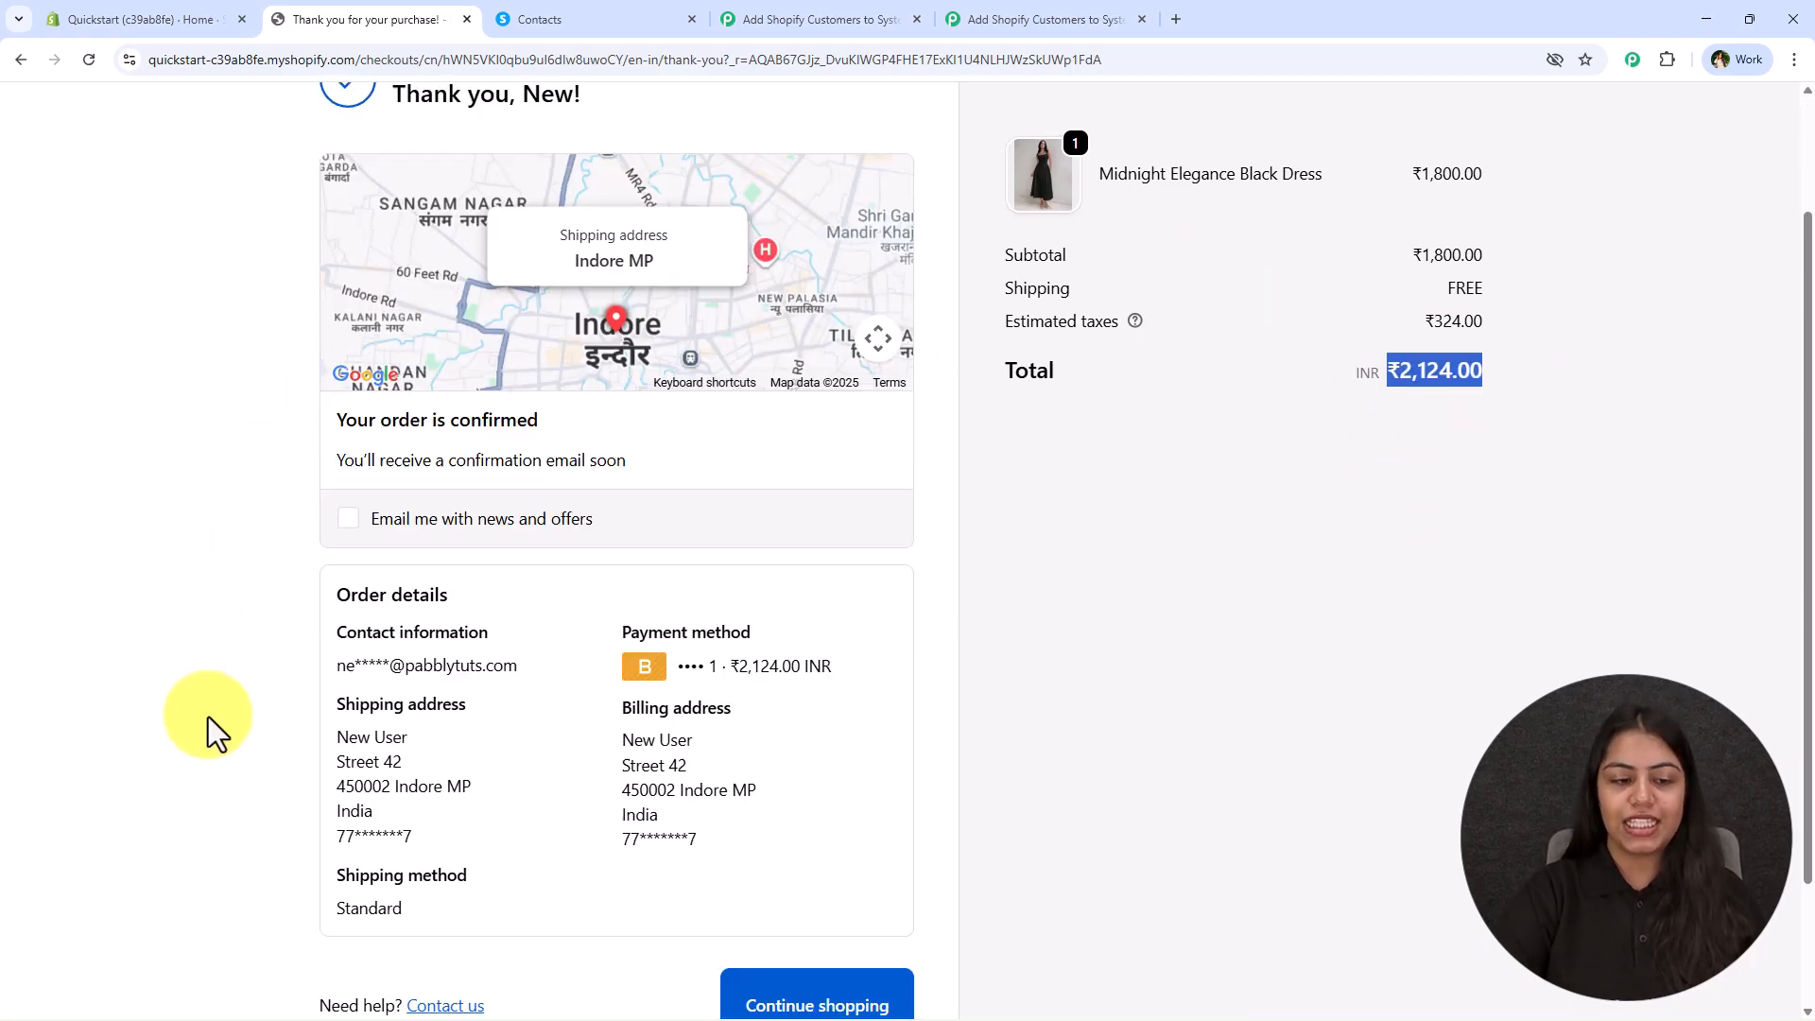
pyautogui.scroll(2, 405, 628)
# - Refresh the Systeme.io contacts list and open the newest contact to check its details against the order
pyautogui.click(579, 21)
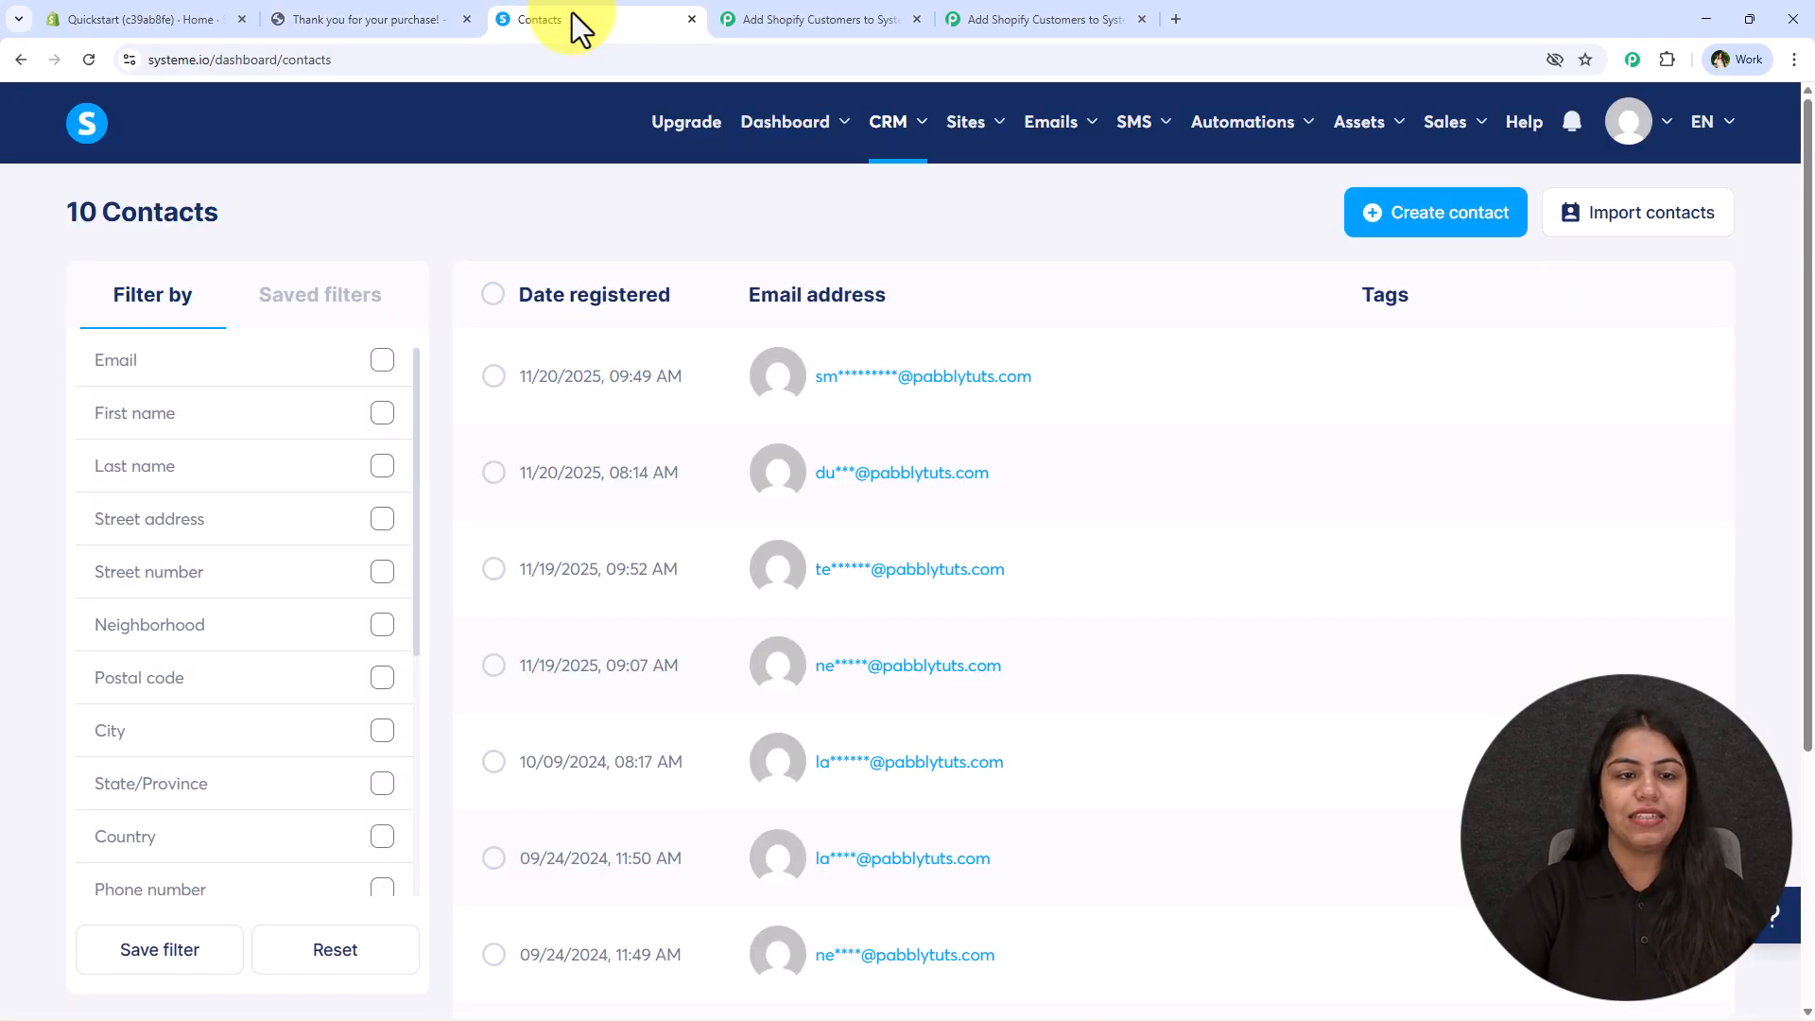
pyautogui.click(89, 61)
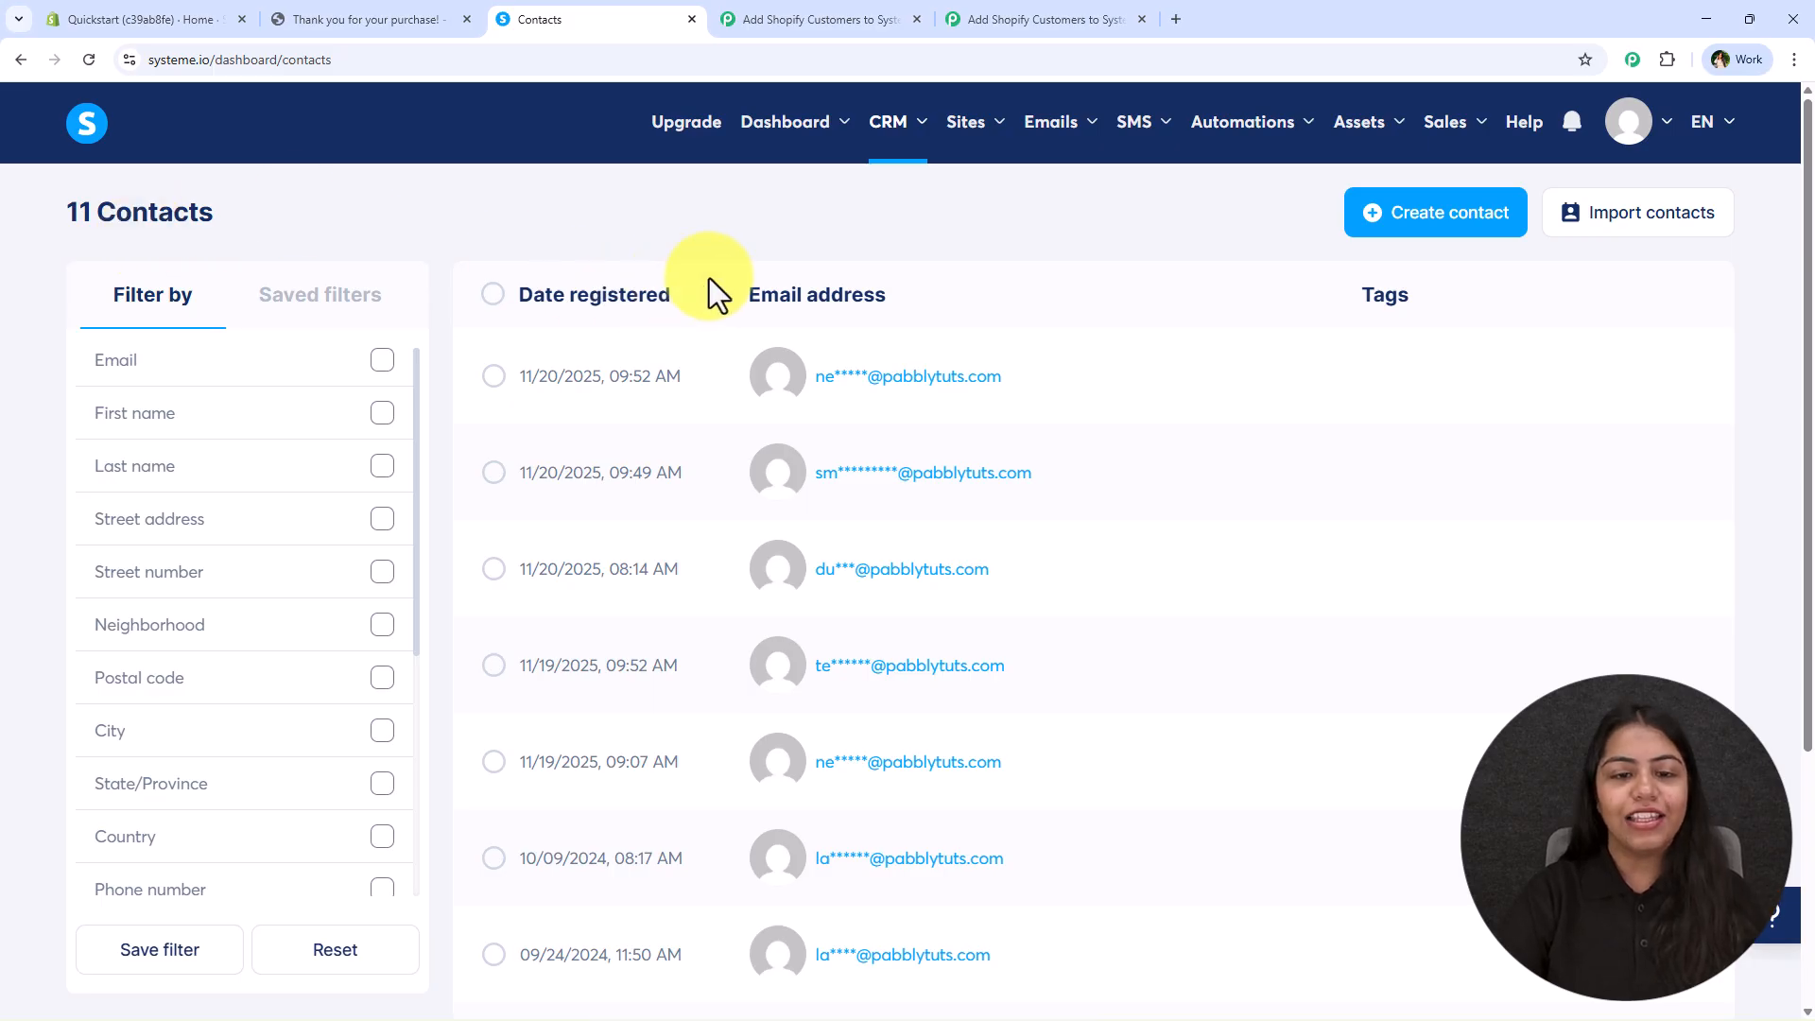
pyautogui.click(879, 377)
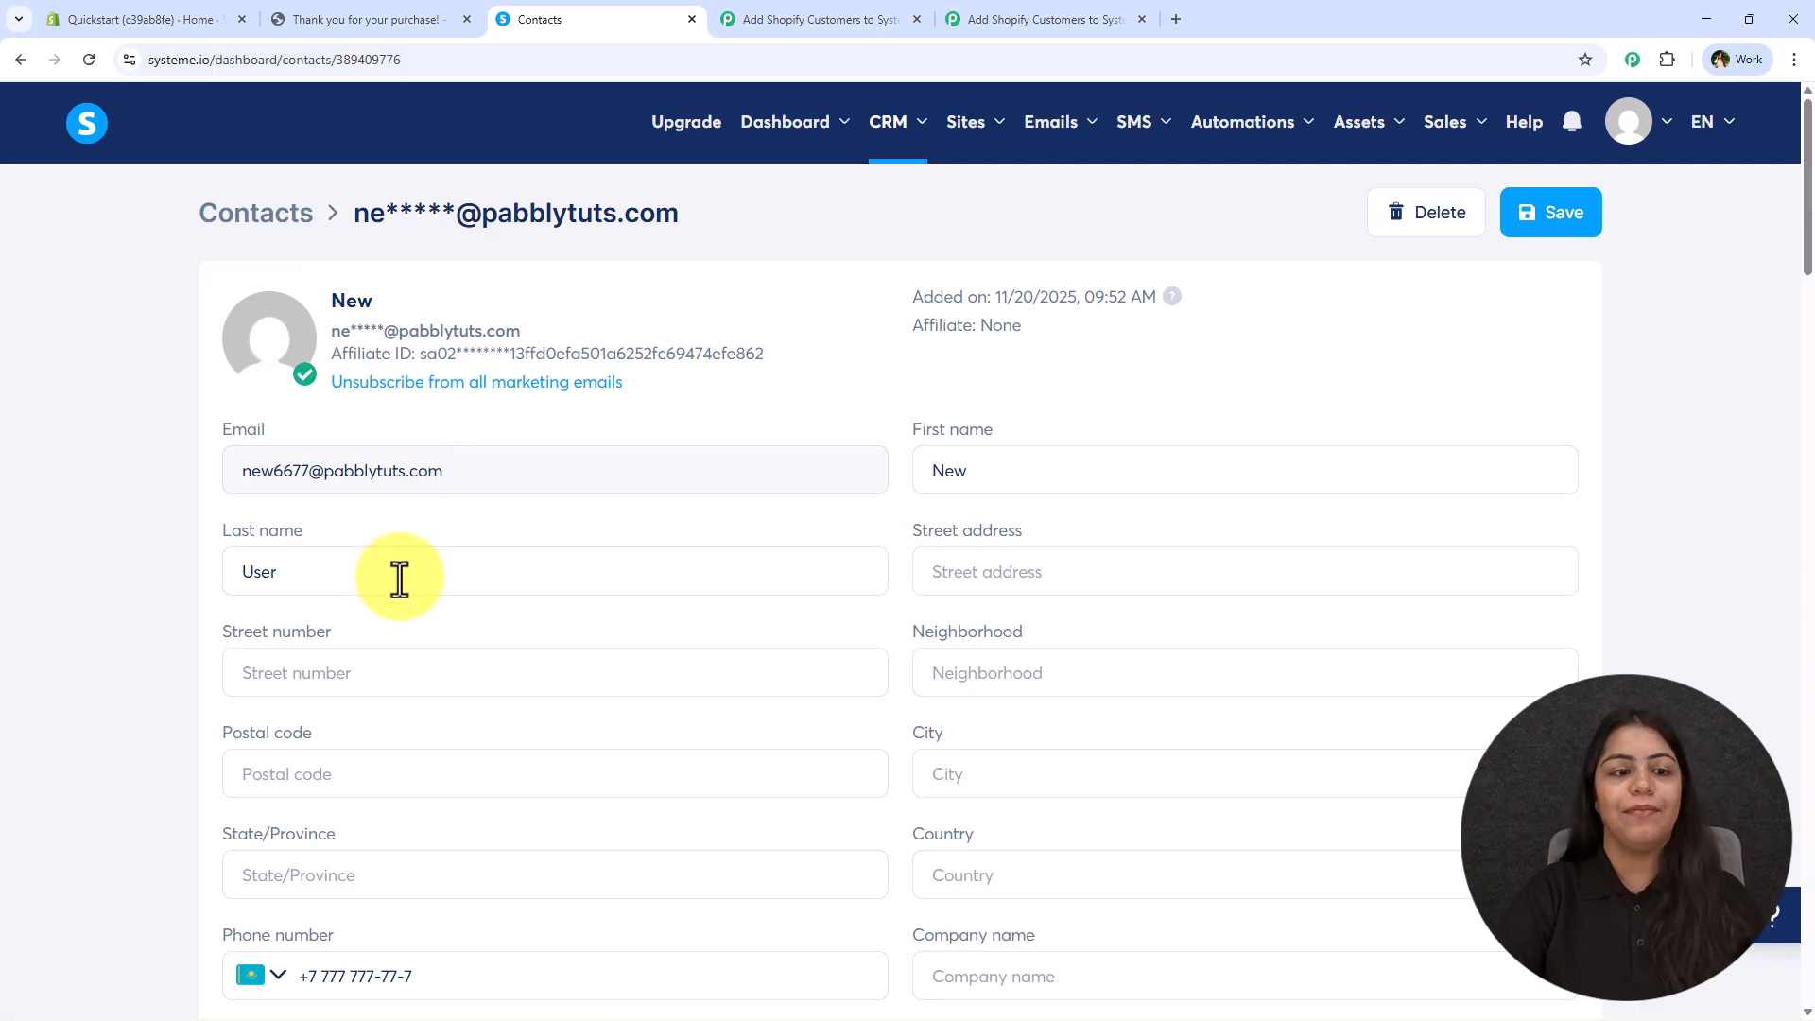
pyautogui.scroll(-3, 405, 605)
pyautogui.scroll(3, 457, 662)
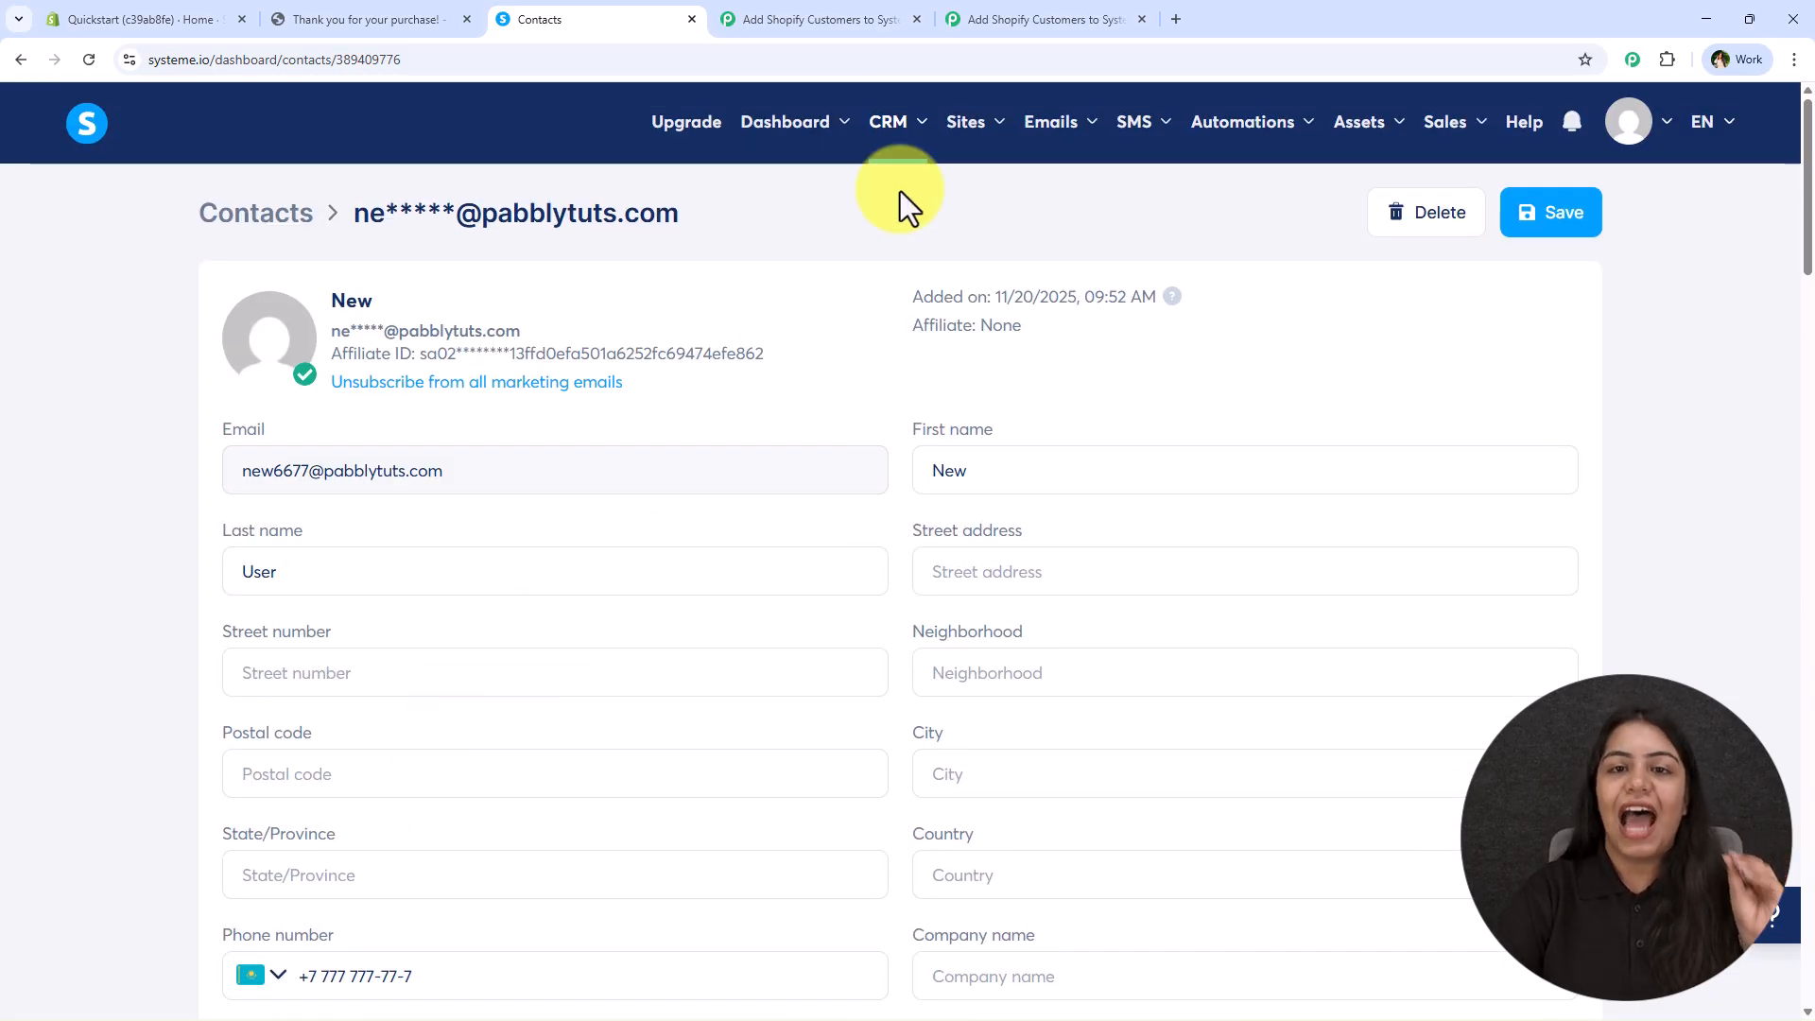
# - Review the finished Shopify V2 to Systeme.io workflow and the Shopify admin home page, and switch to the empty workflow in Pabbly Connect
pyautogui.click(809, 19)
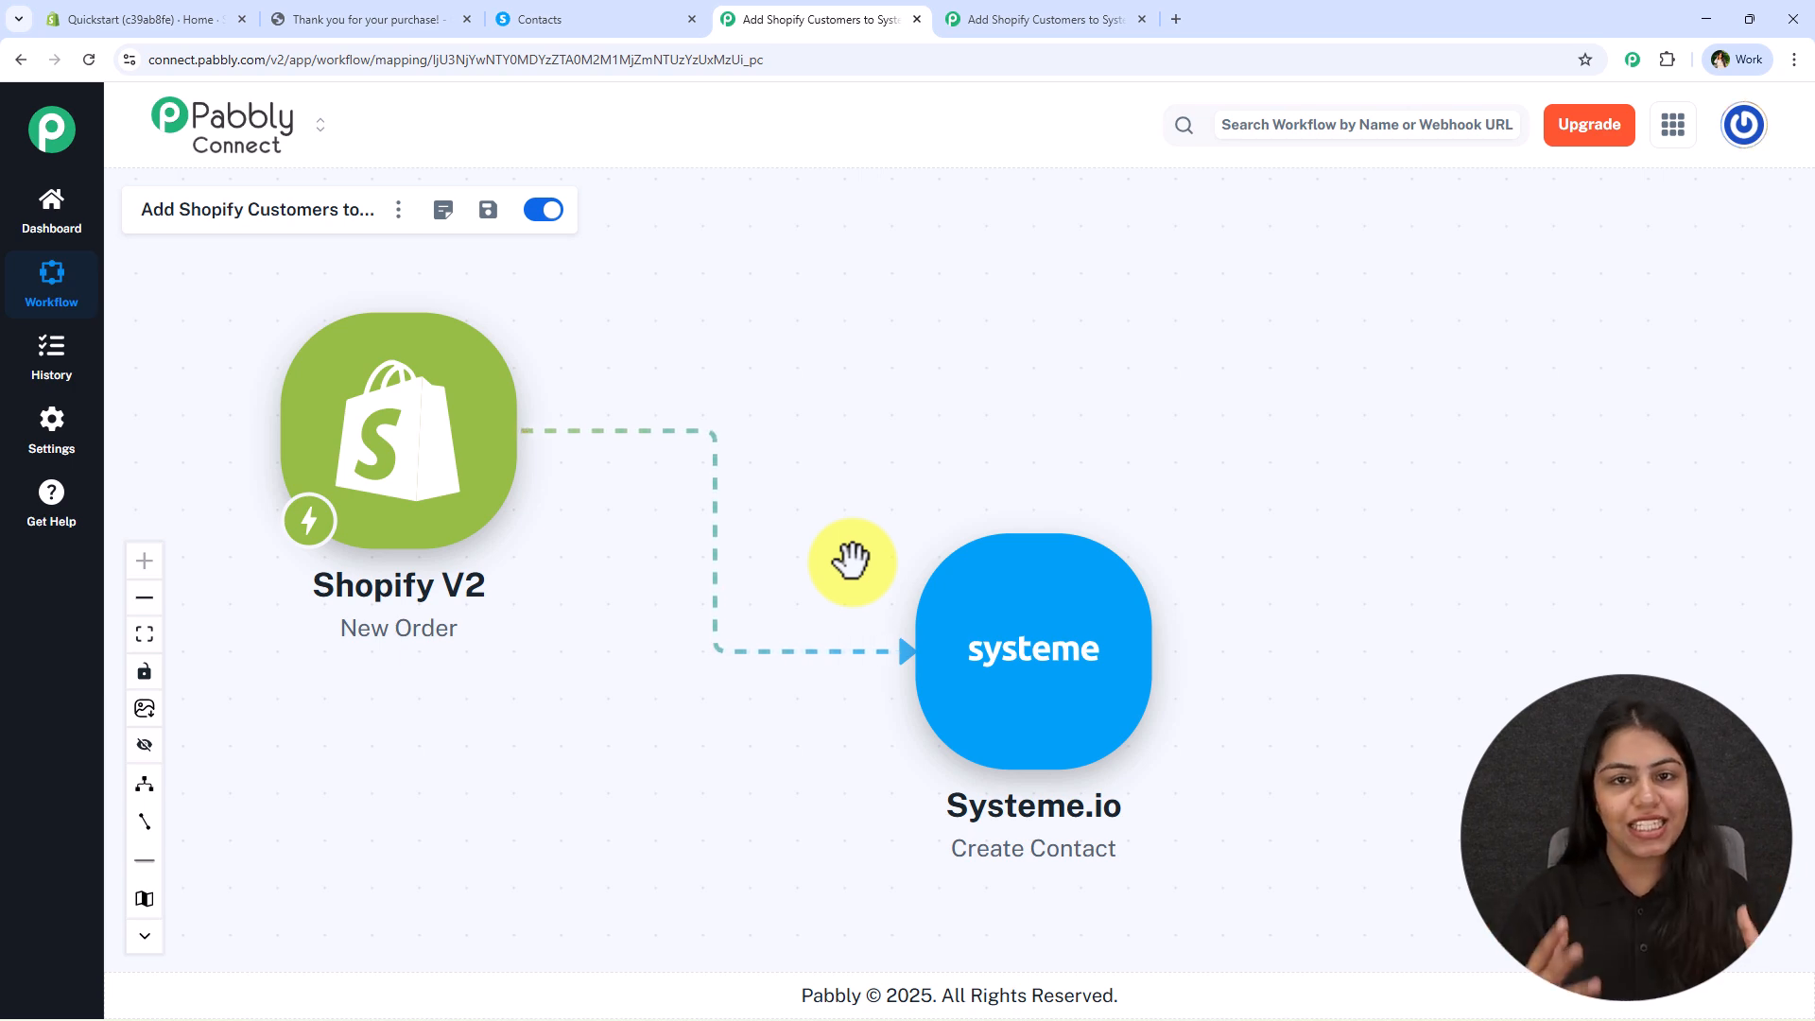
pyautogui.click(244, 4)
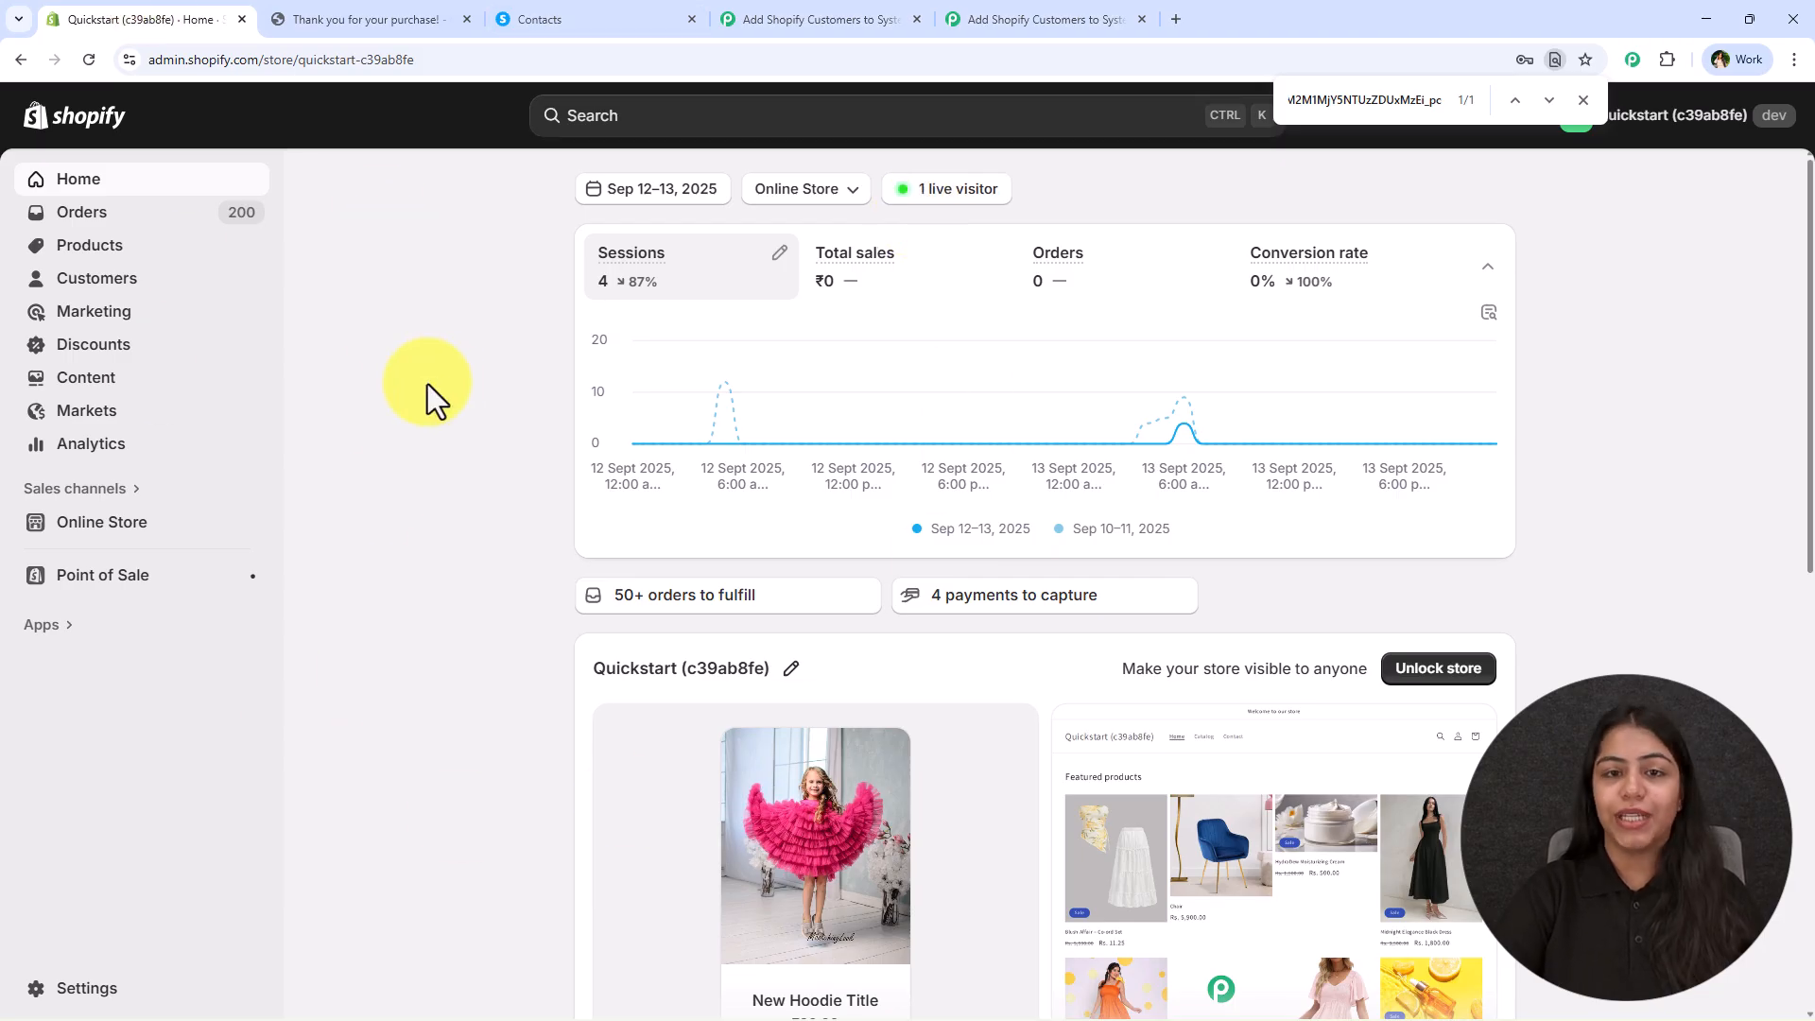
pyautogui.click(609, 17)
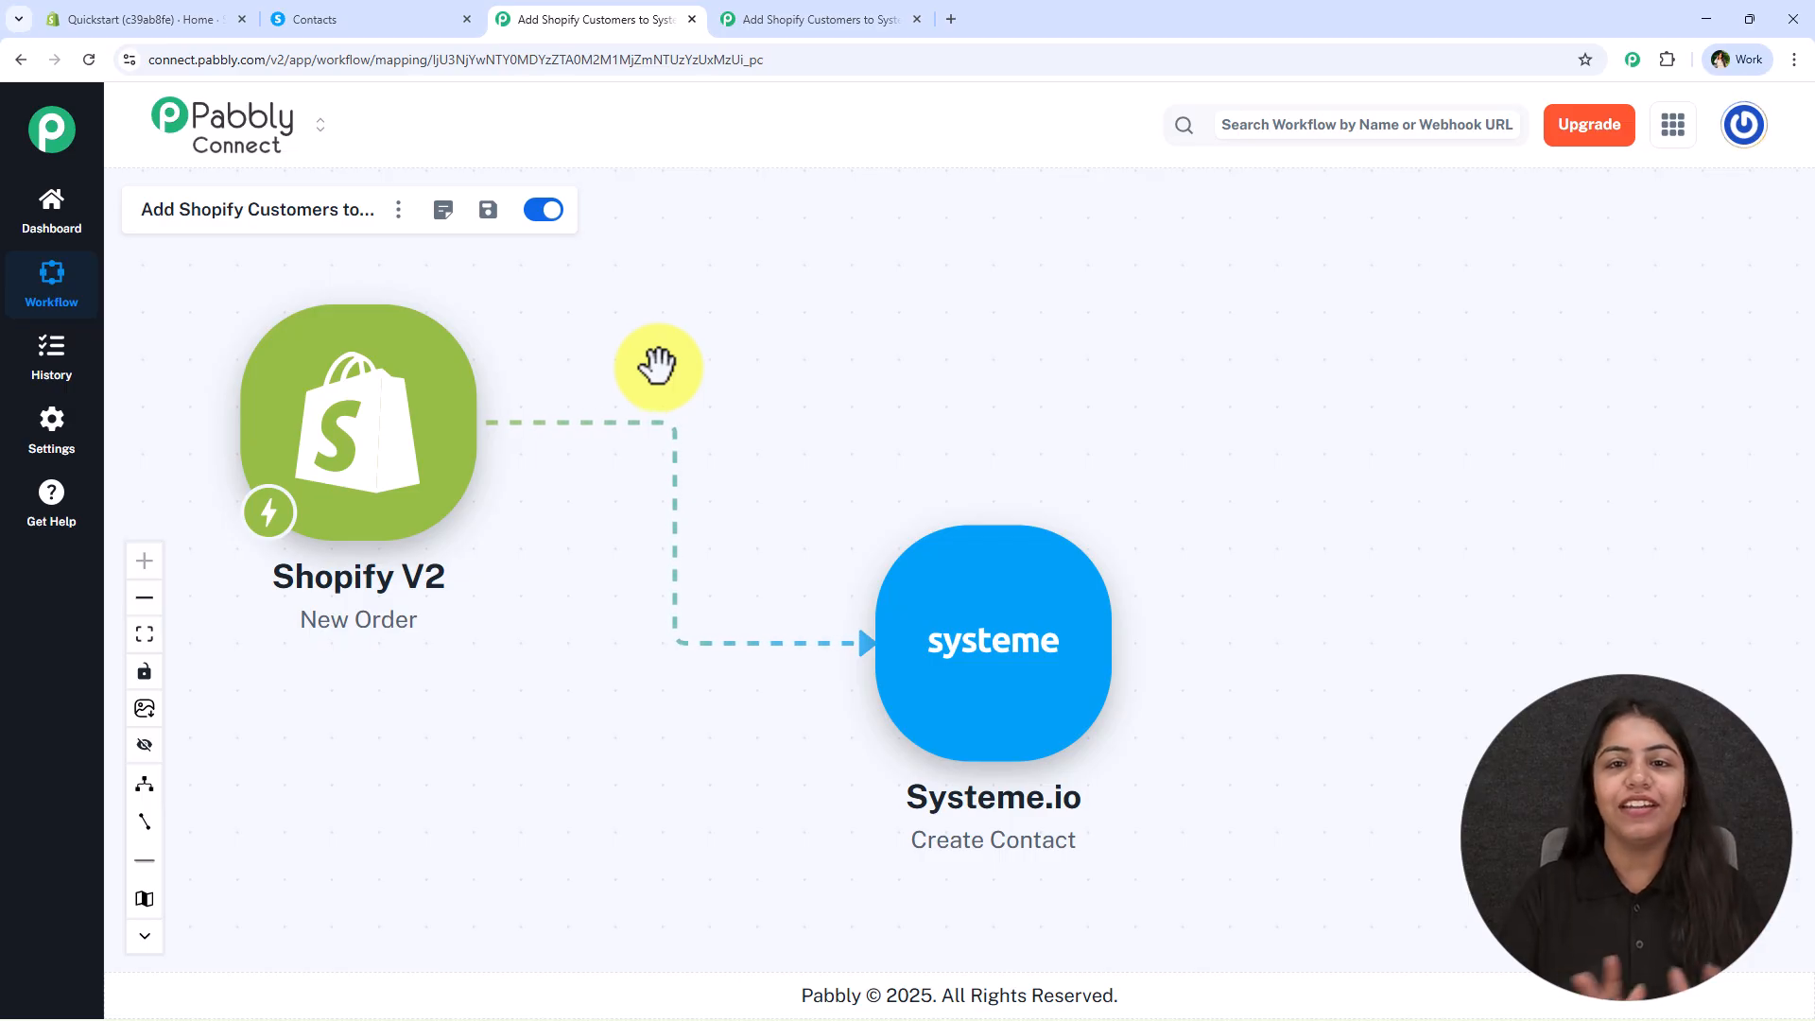
pyautogui.click(866, 17)
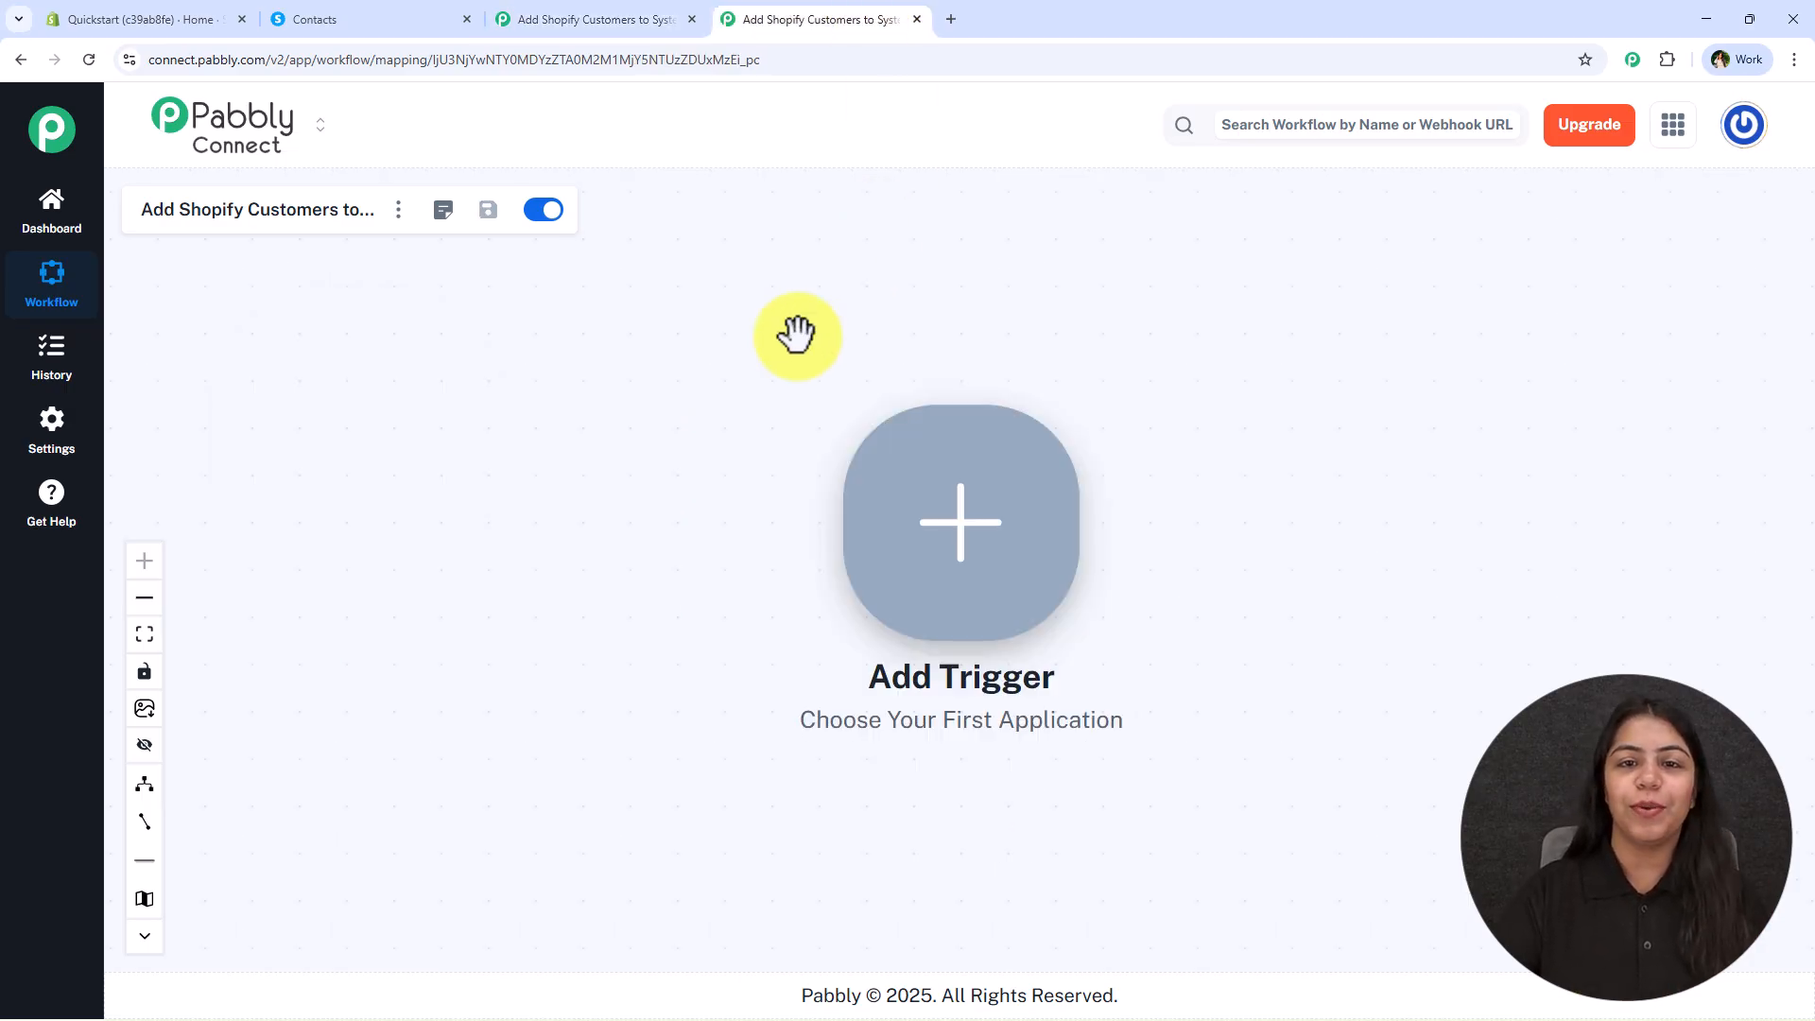
pyautogui.moveTo(1532, 453); pyautogui.dragTo(1425, 473)
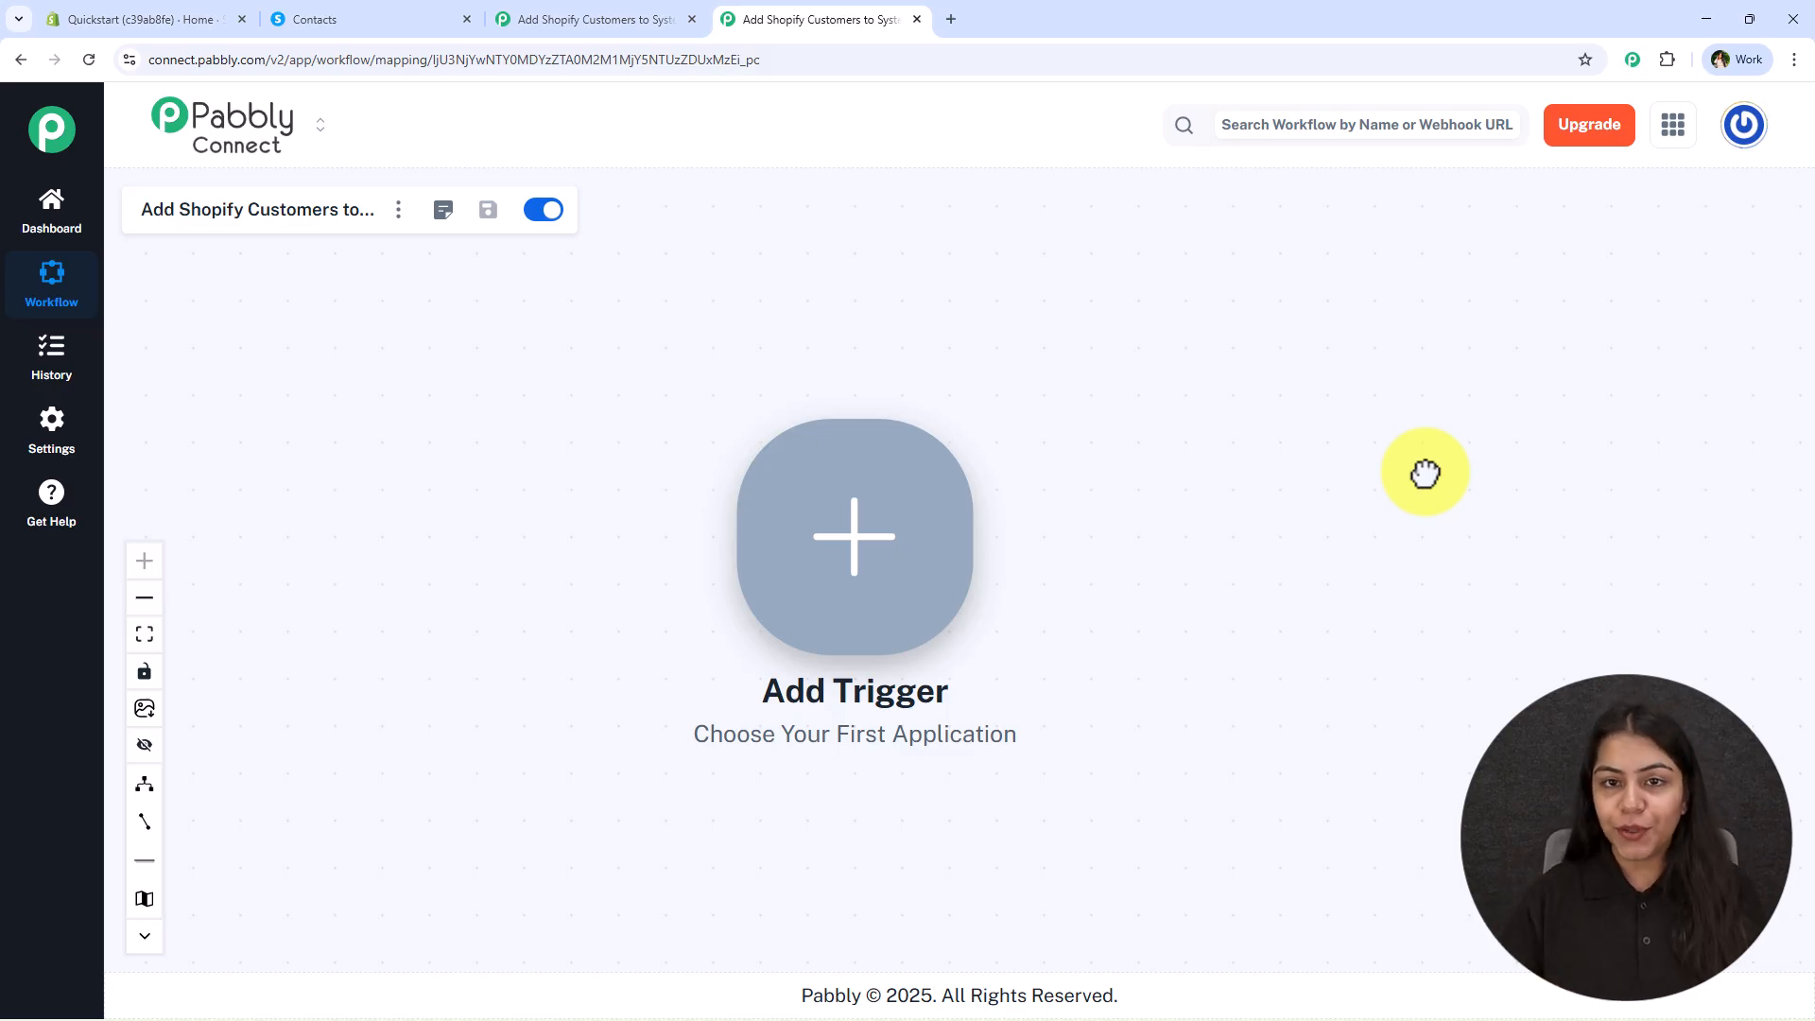
# - Open pabbly.com/connect in a new browser tab to view the sign-in and sign-up options, and close it again
pyautogui.click(955, 5)
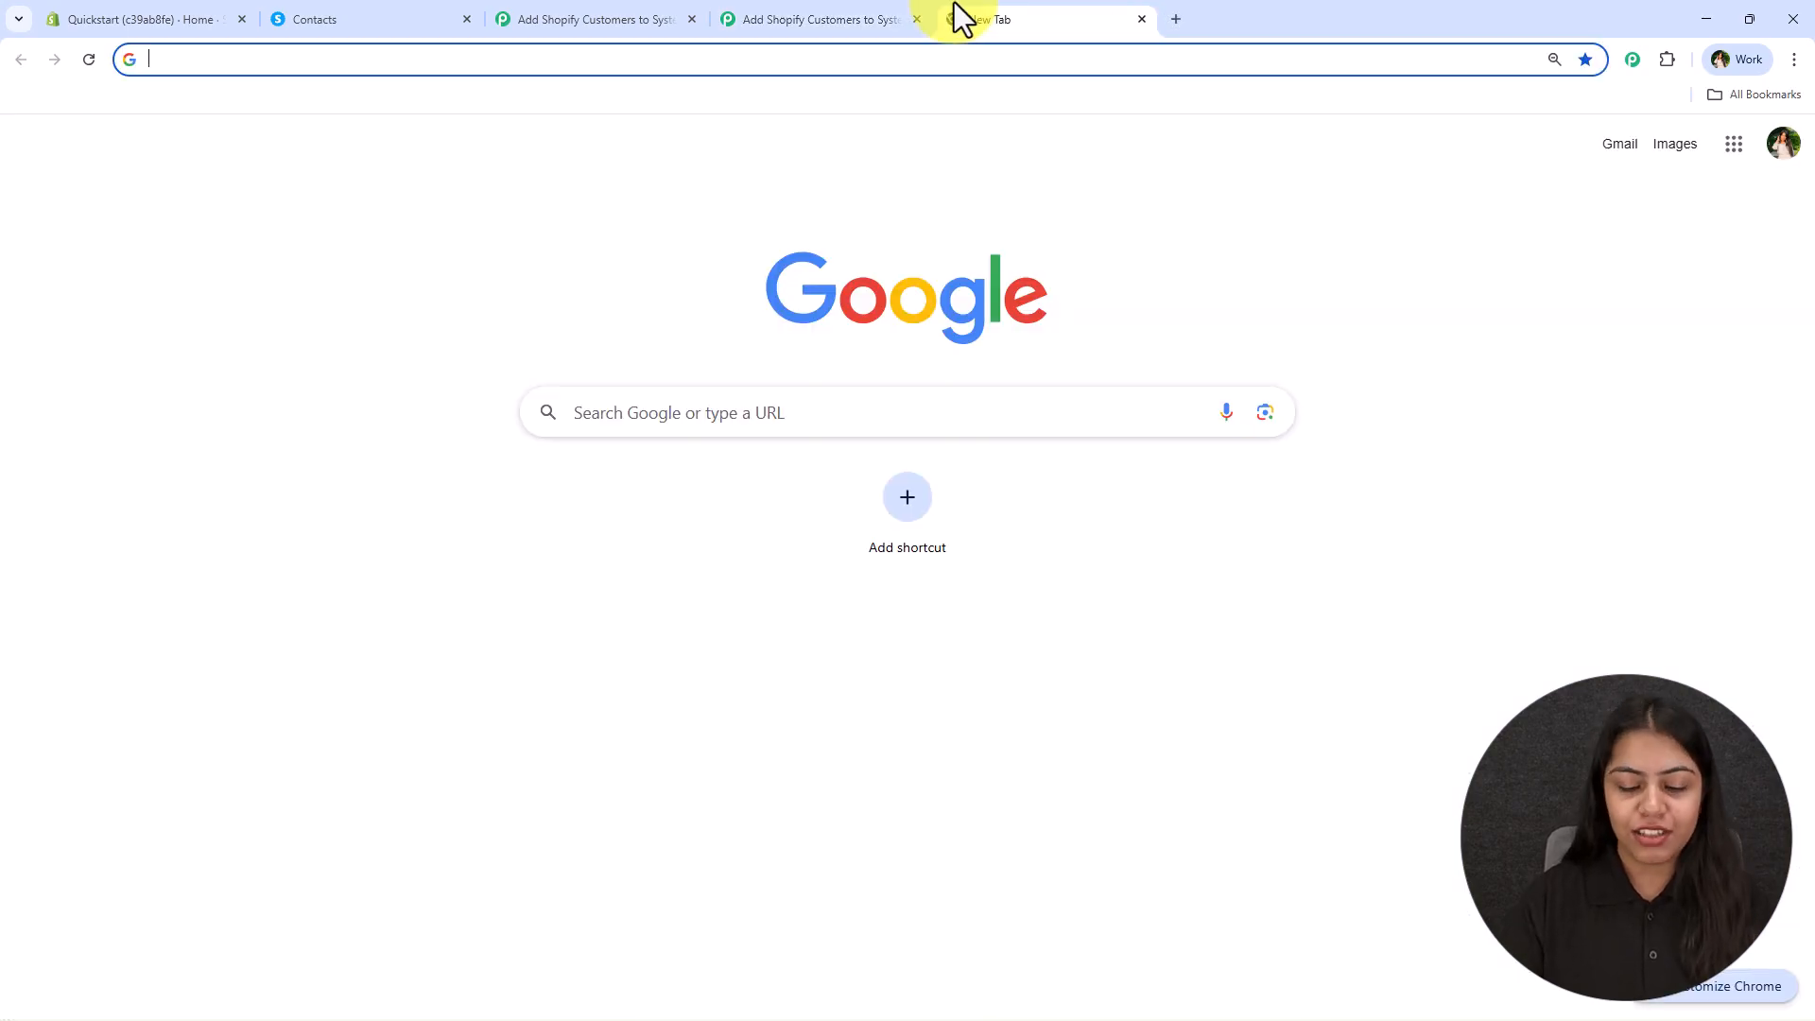
pyautogui.write('pabbly.com/con')
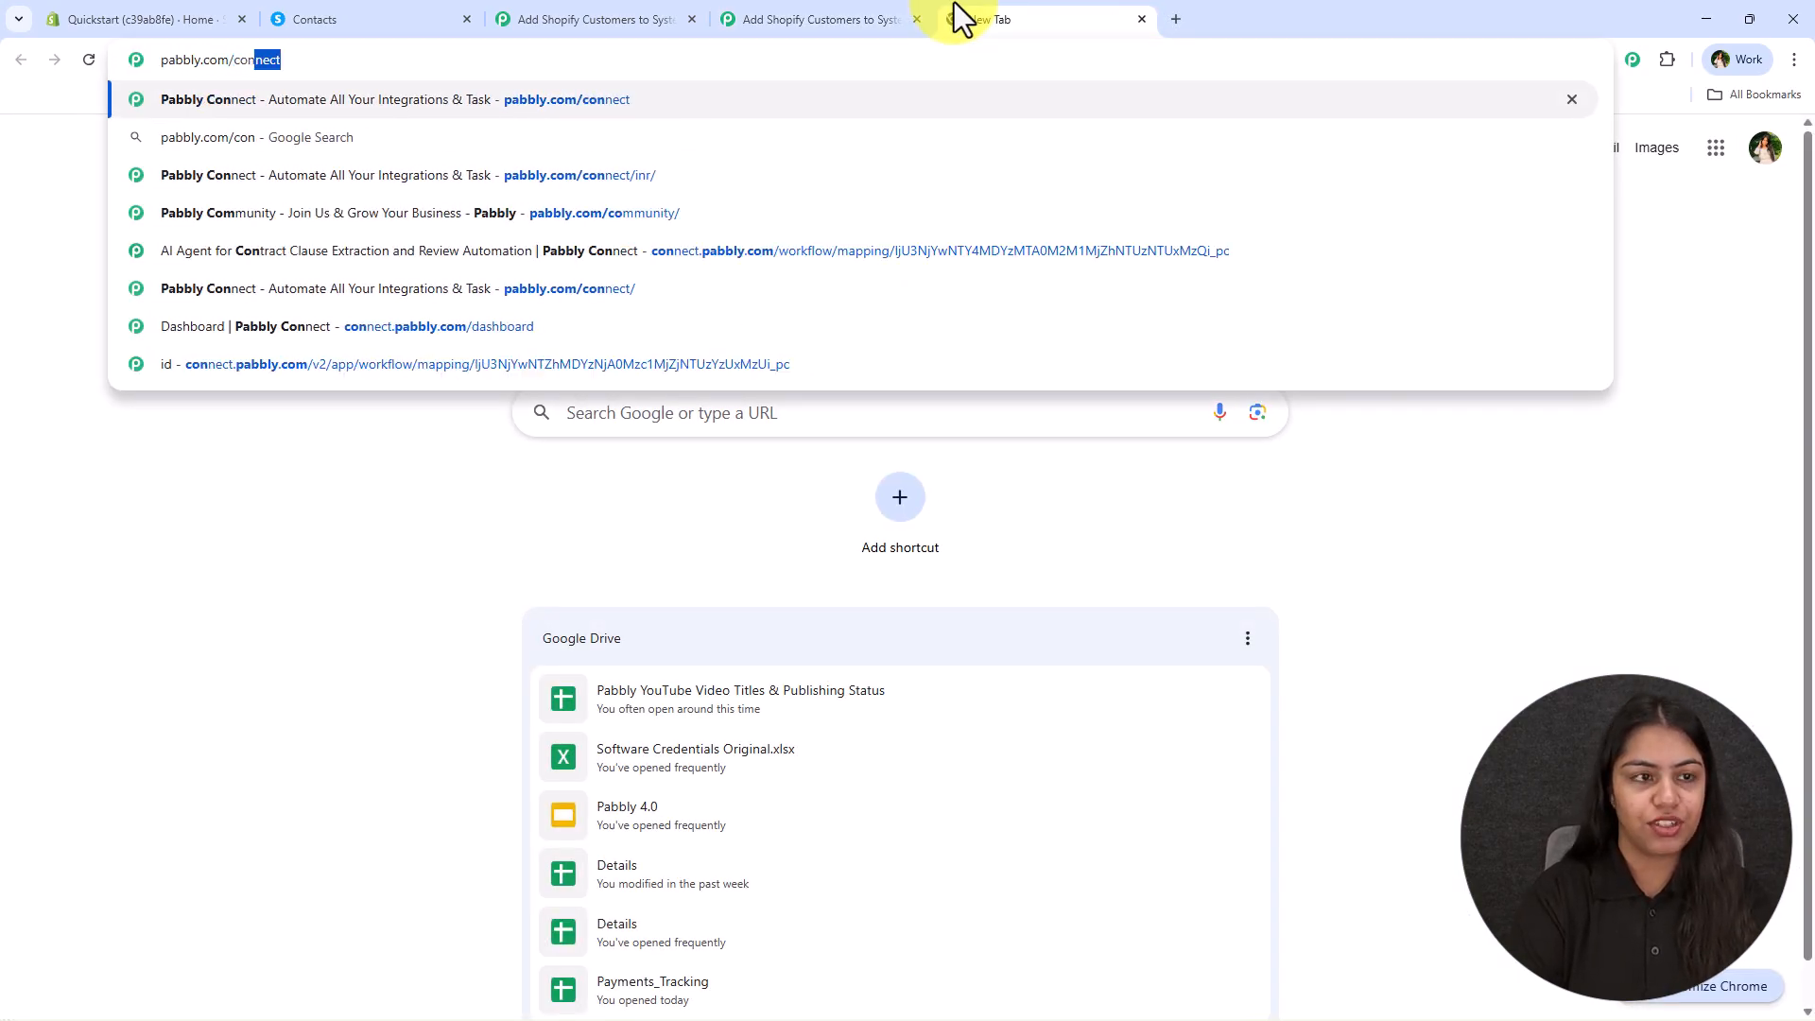
pyautogui.press('Return')
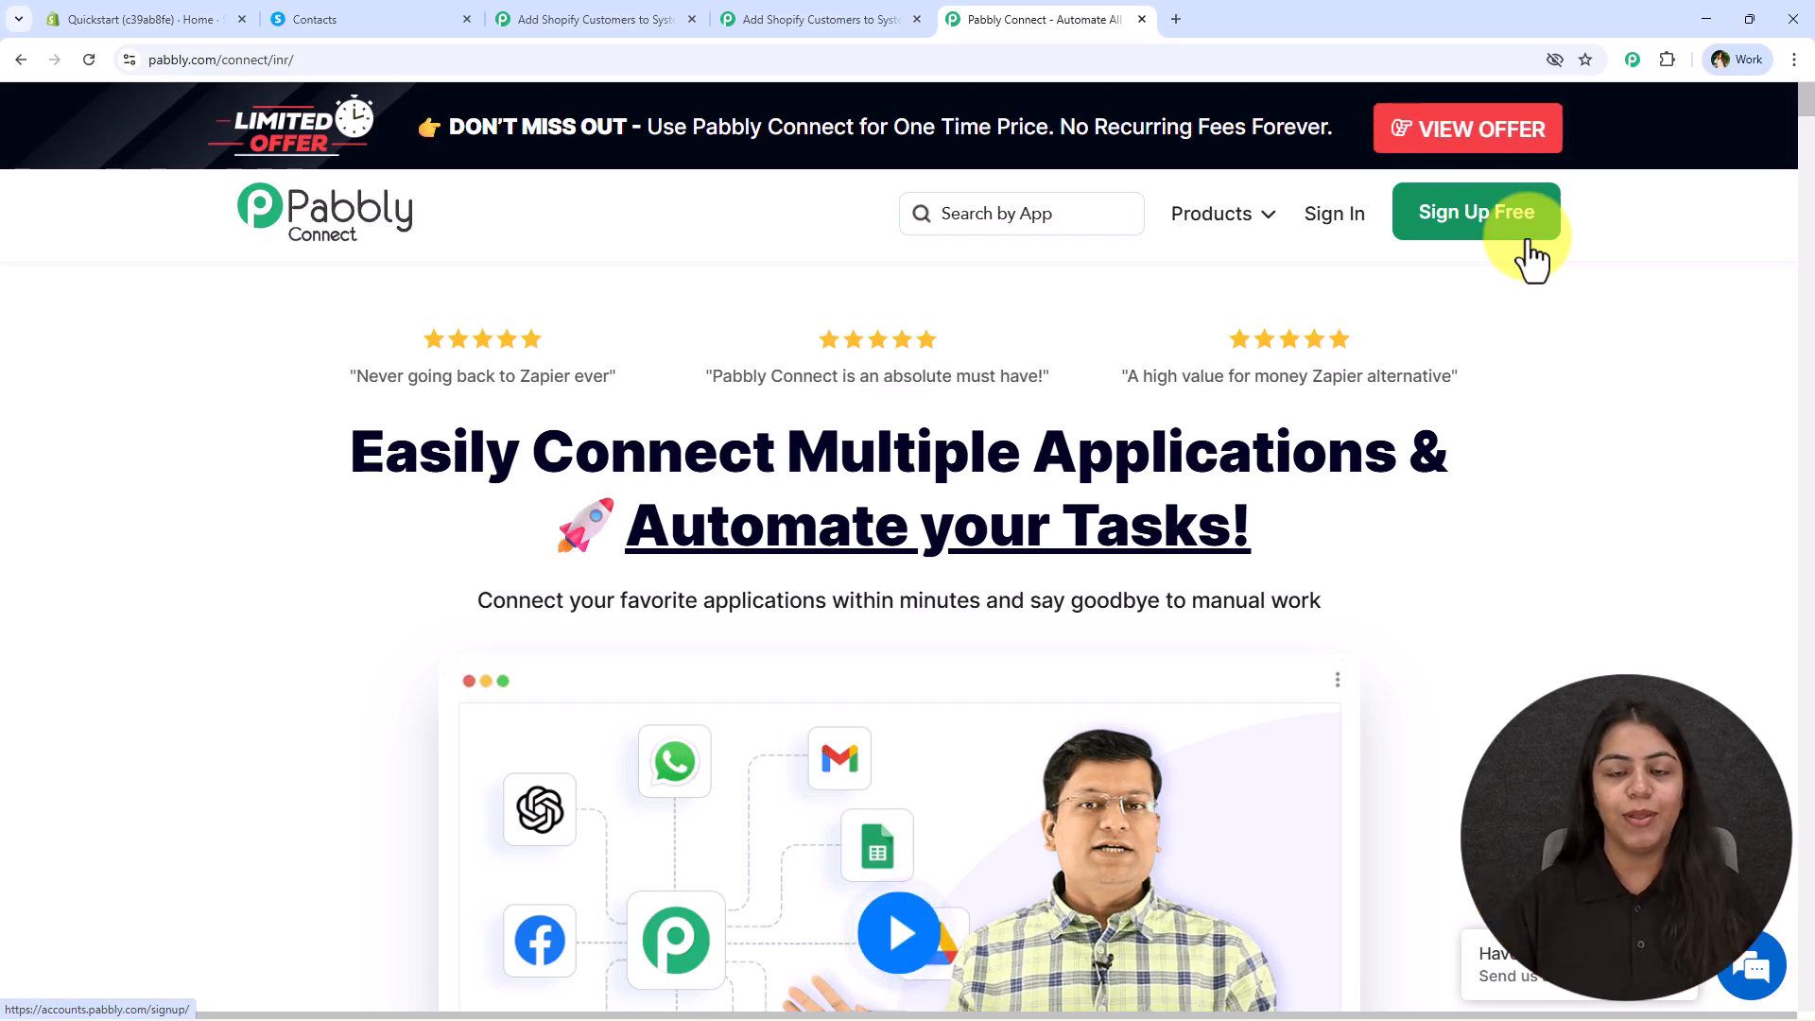
pyautogui.moveTo(1073, 19)
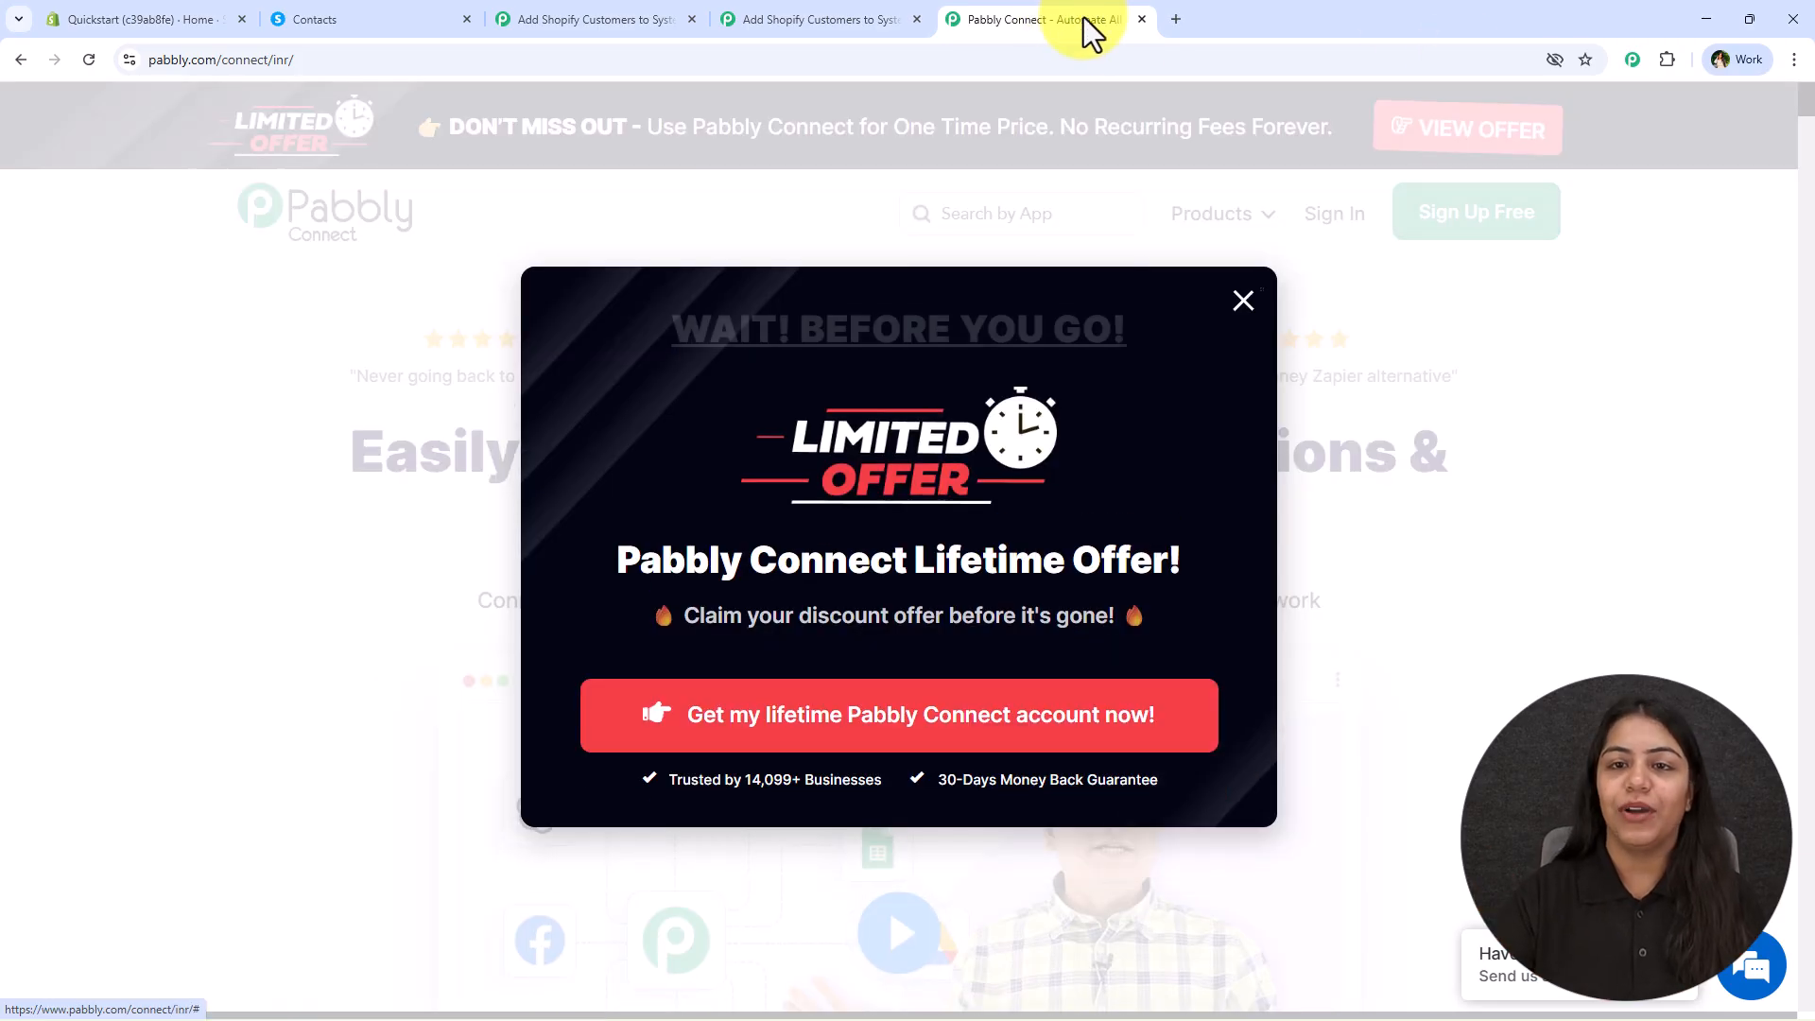
pyautogui.click(1142, 19)
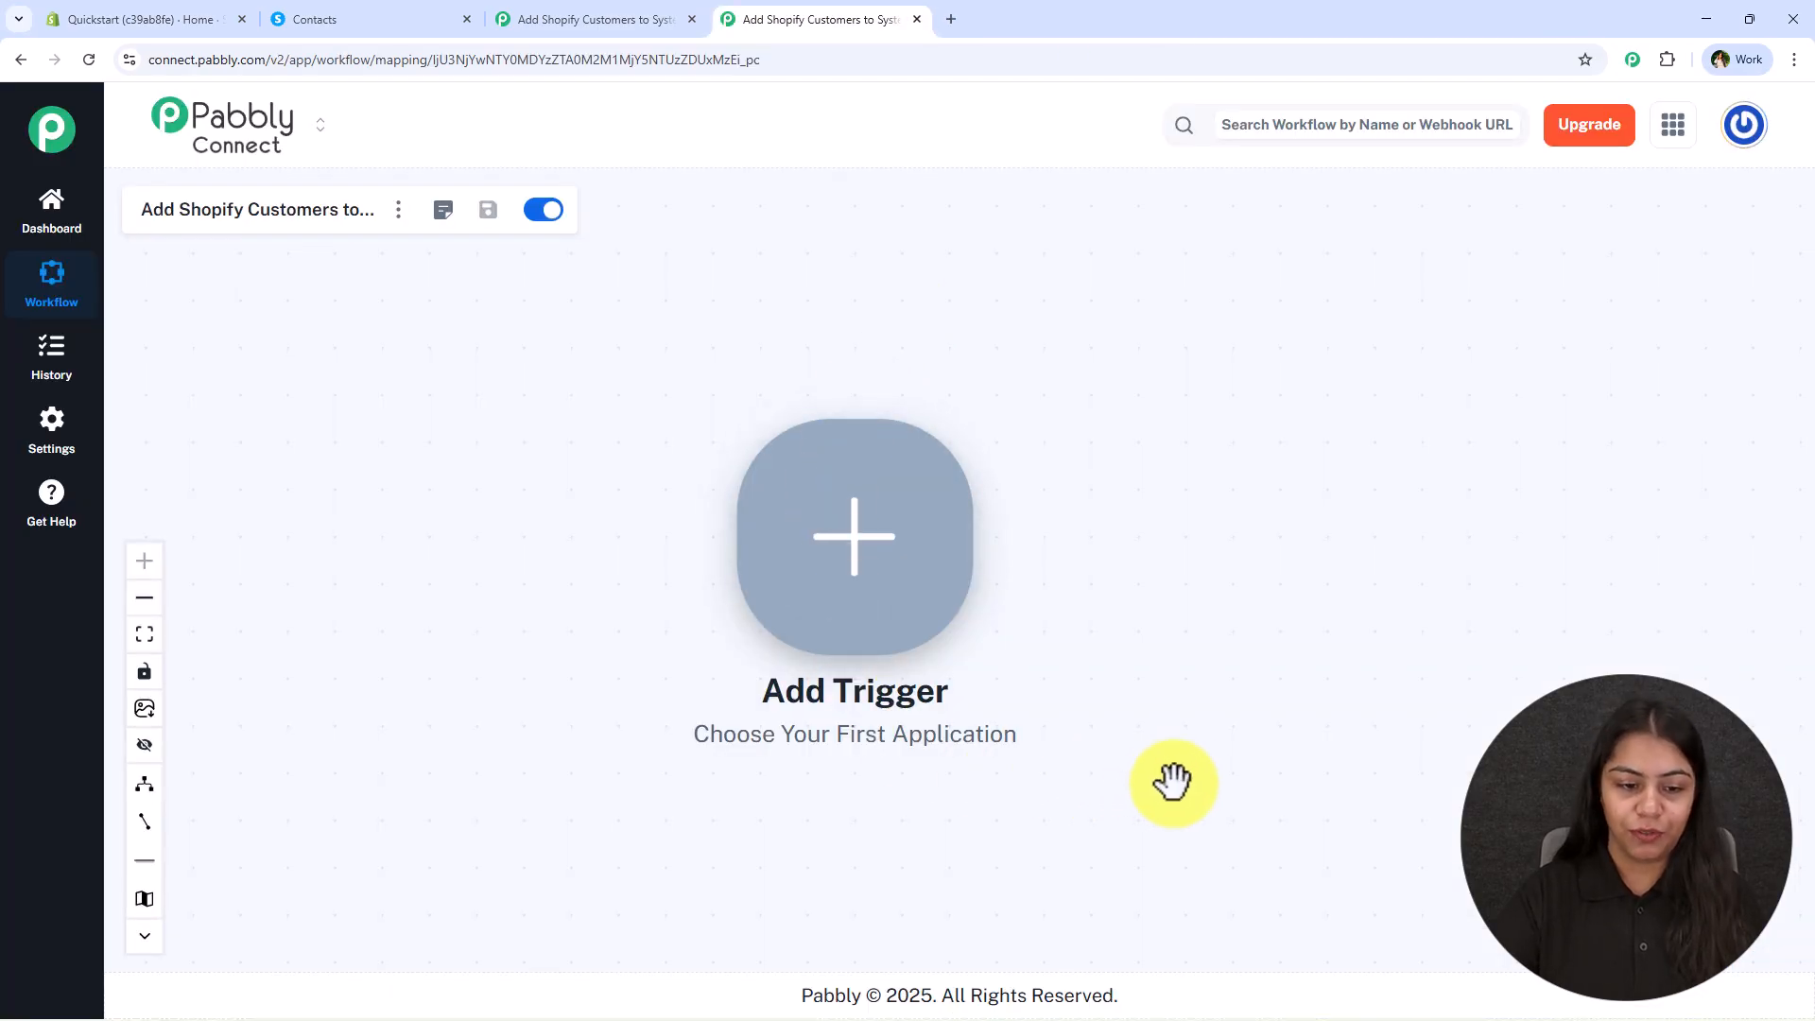
# - Add Shopify V2 as the trigger app of the empty workflow
pyautogui.moveTo(1166, 781); pyautogui.dragTo(1258, 791)
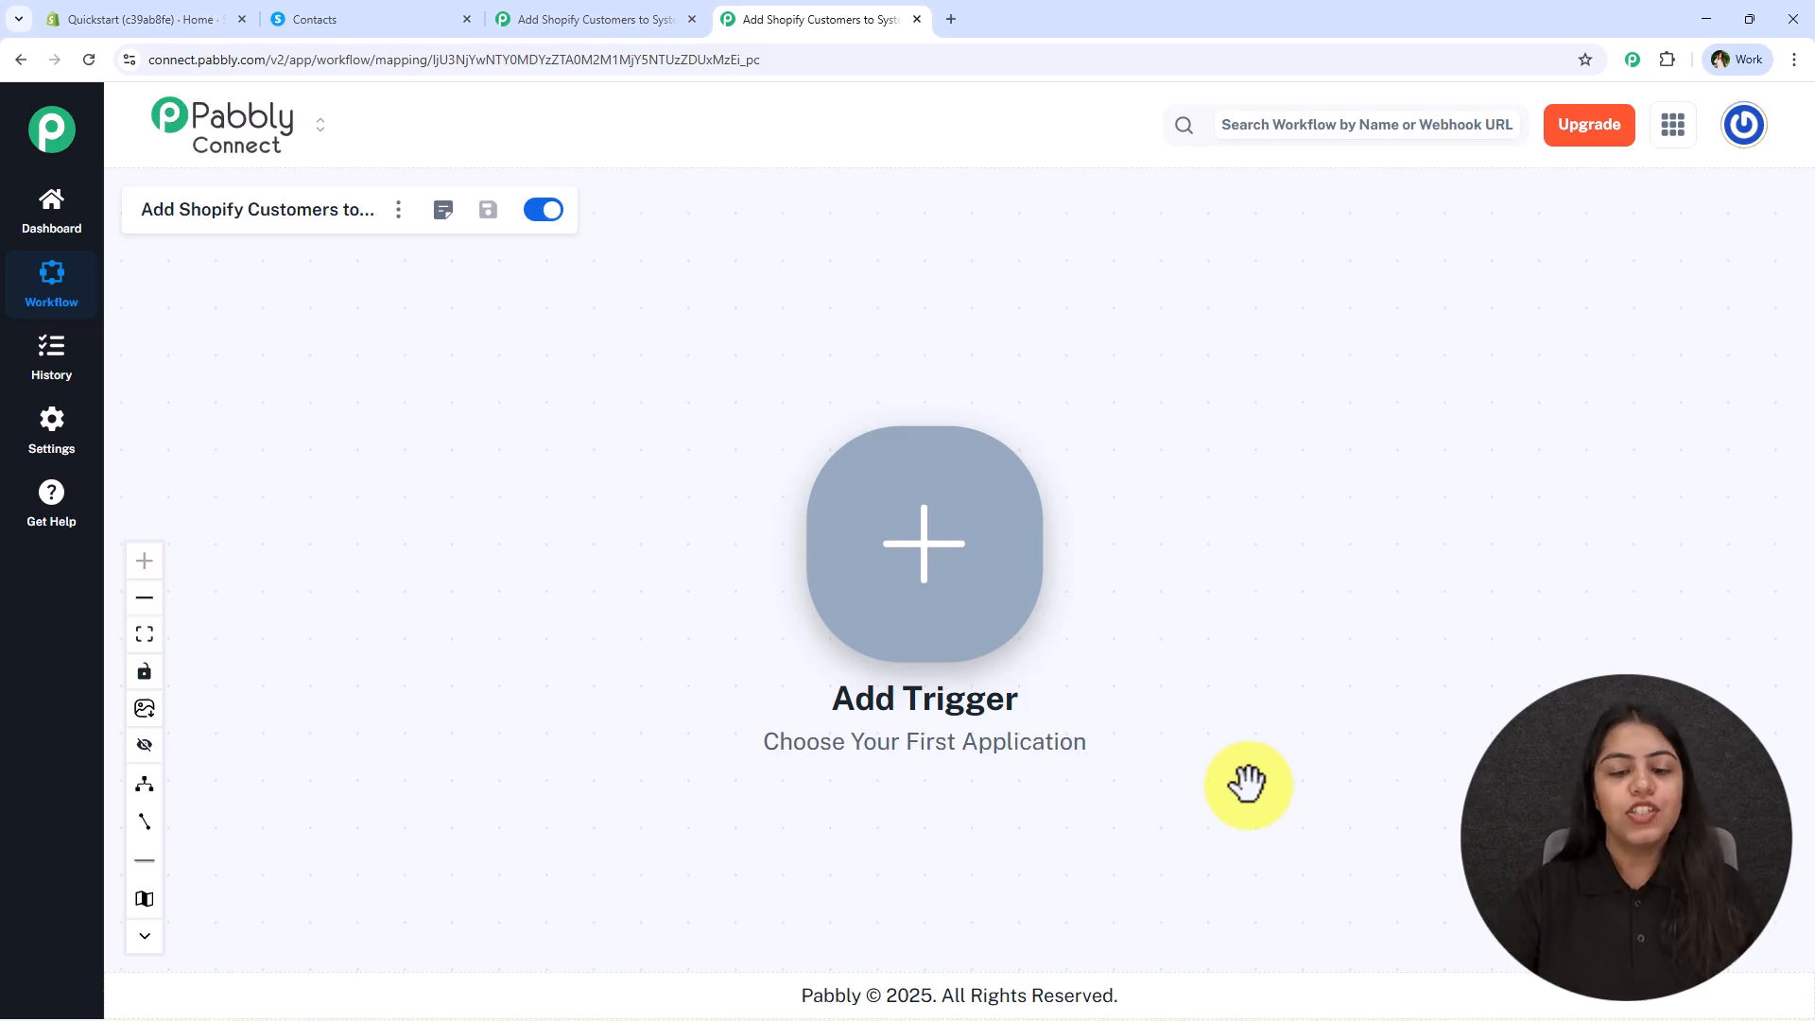
pyautogui.moveTo(1069, 804); pyautogui.dragTo(737, 734)
pyautogui.click(431, 498)
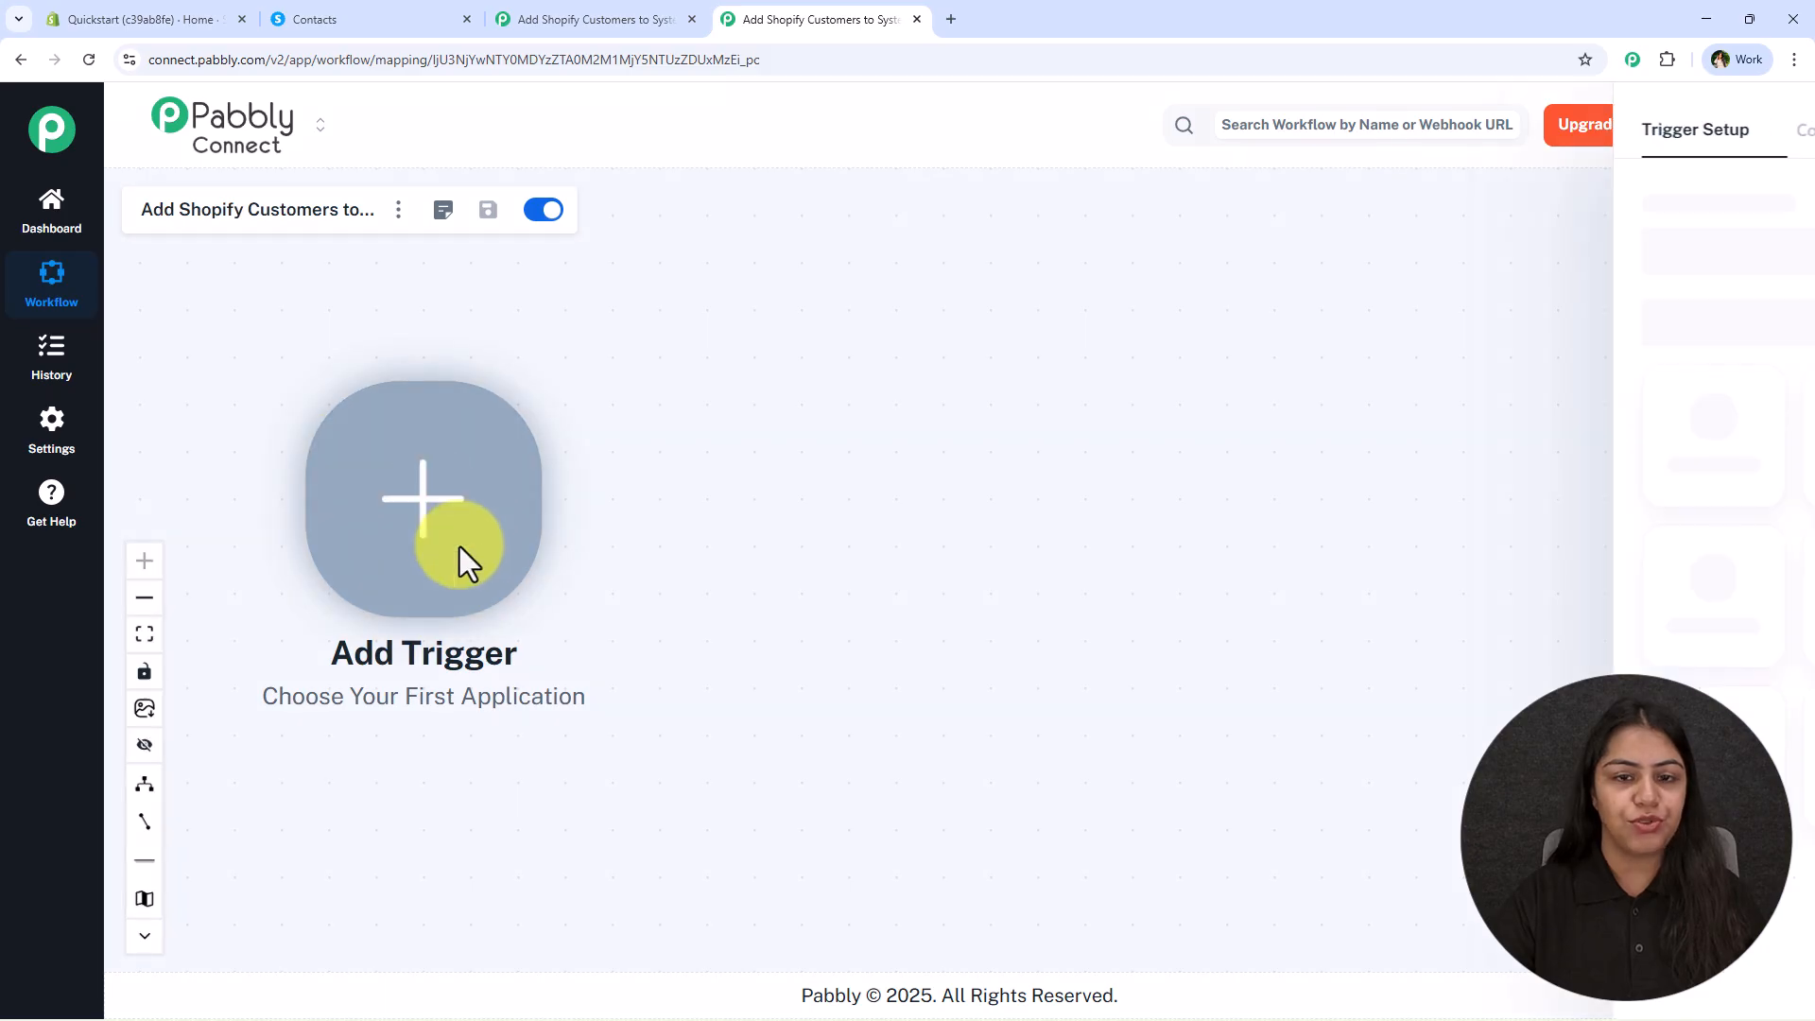
pyautogui.write('Shop')
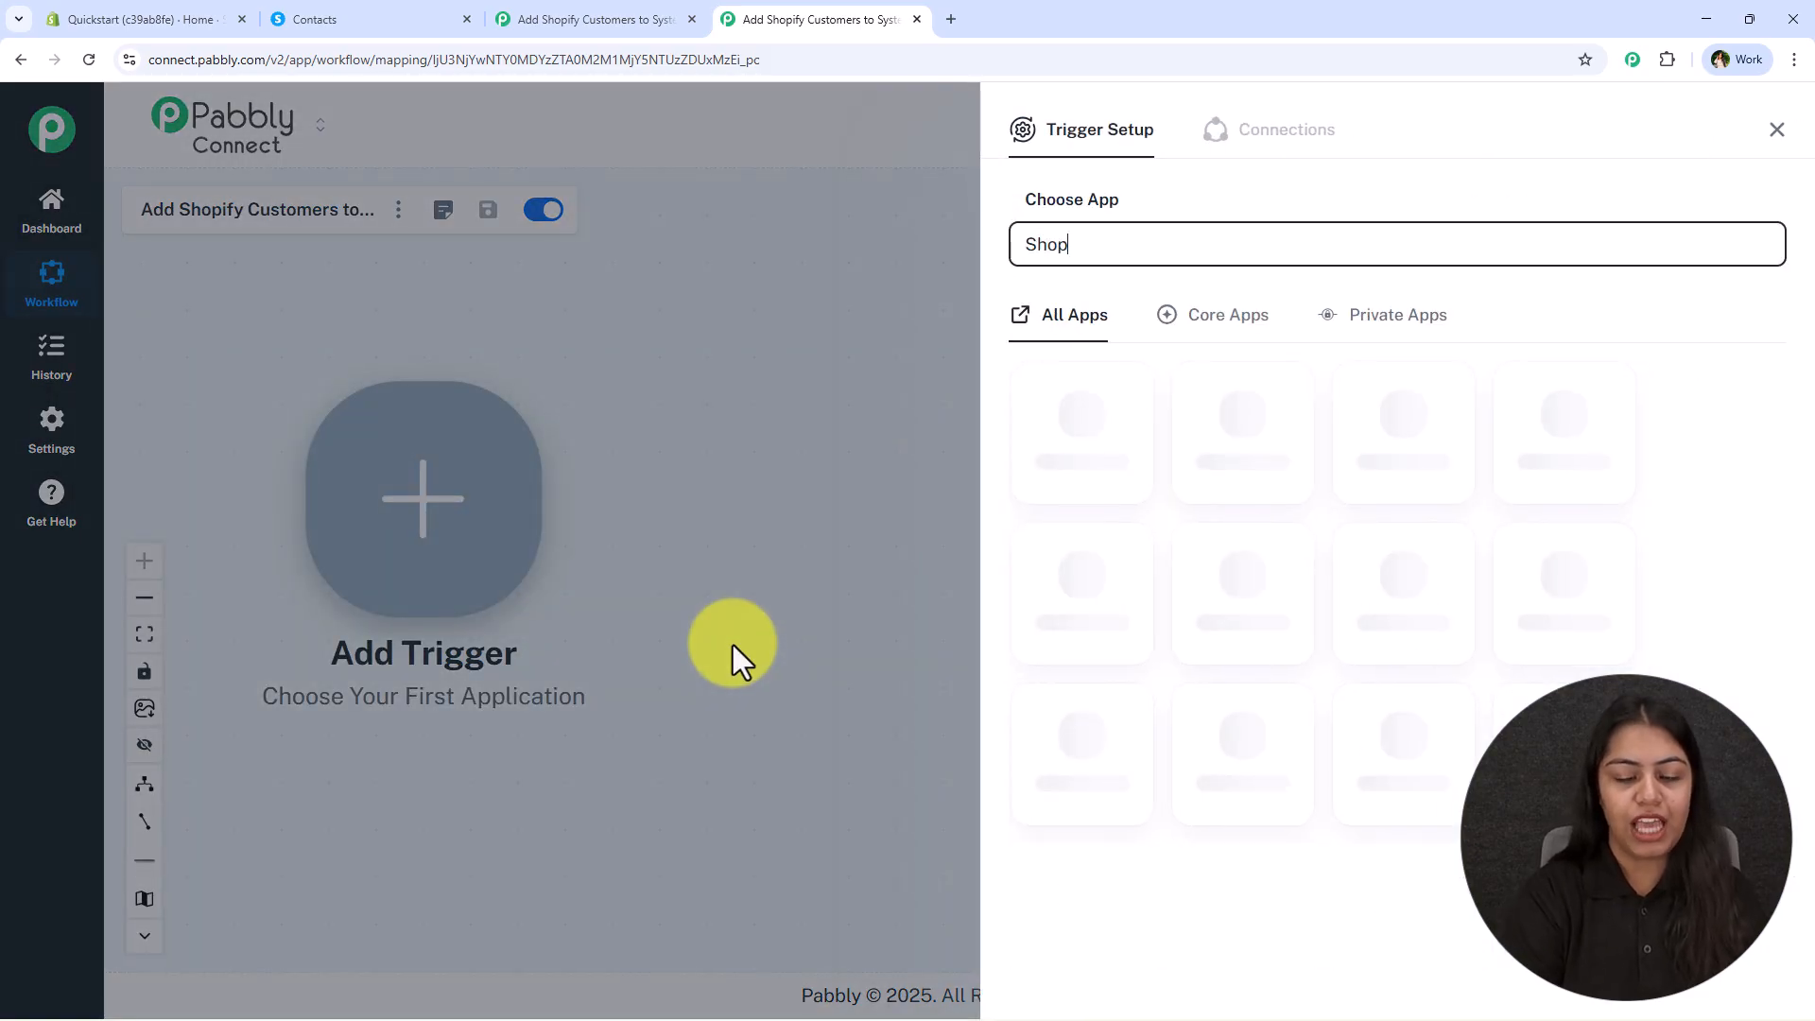
pyautogui.click(1241, 646)
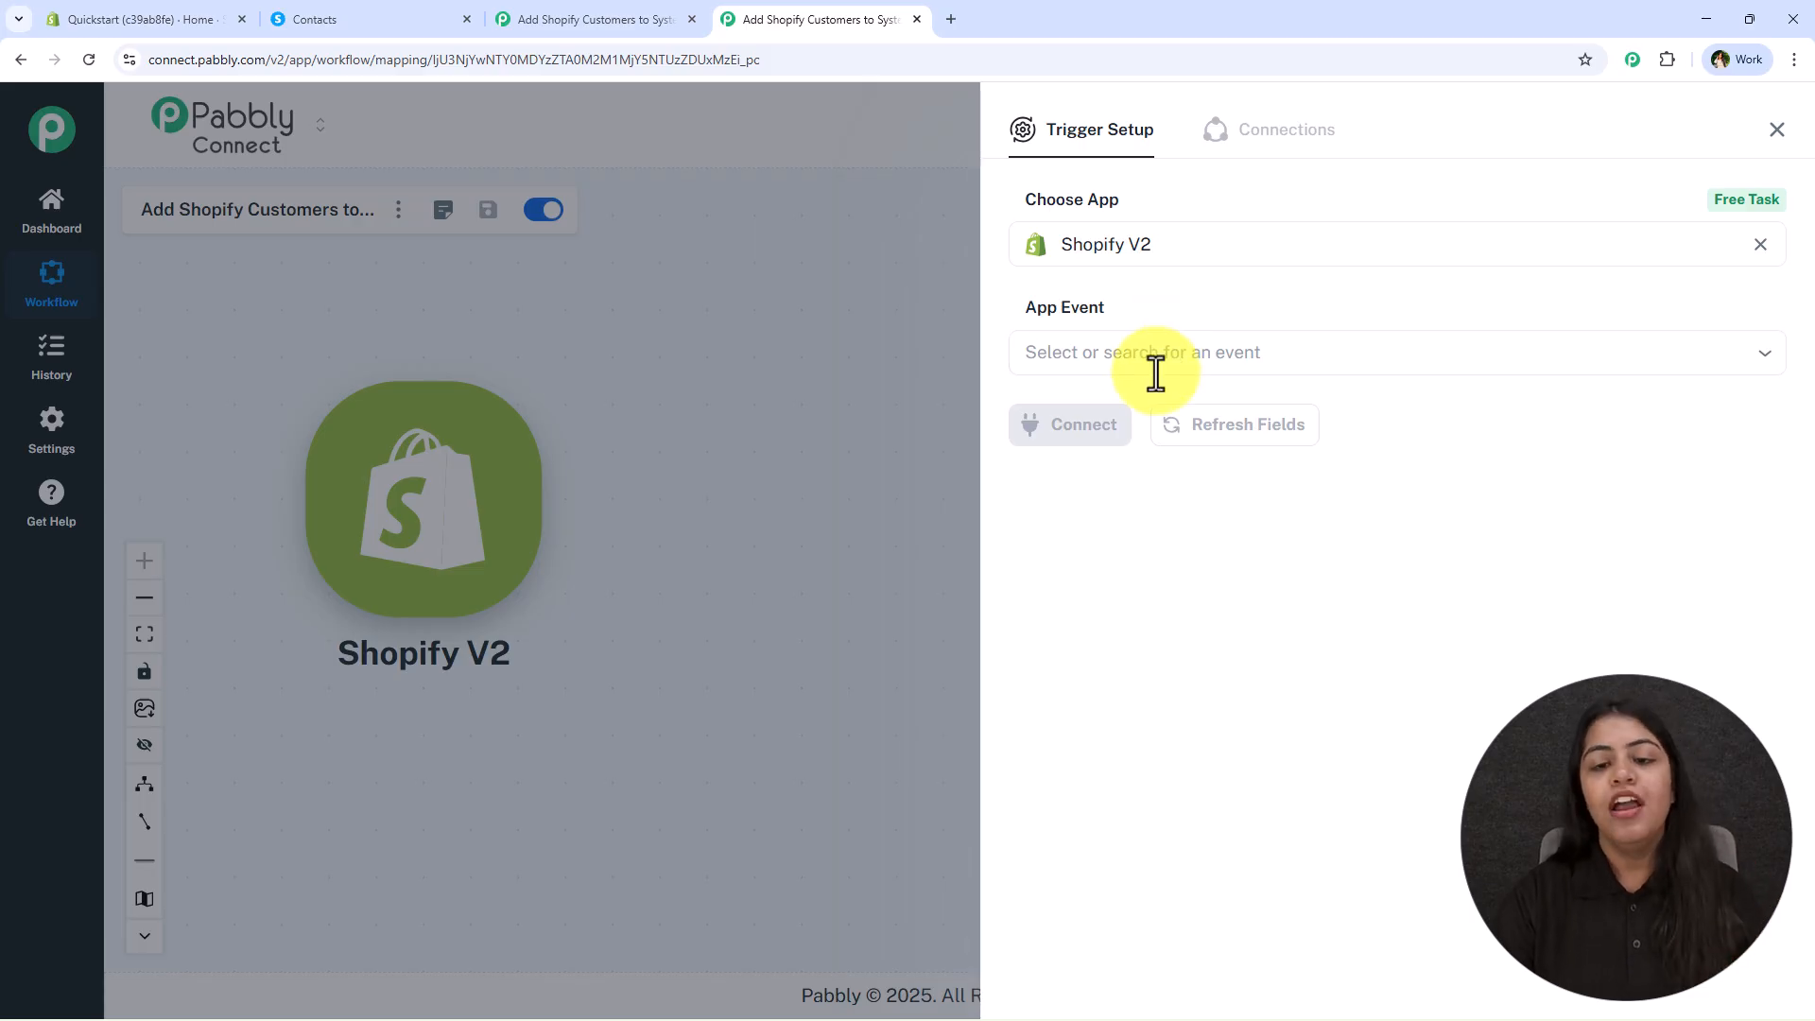
# - Set the Shopify V2 trigger event to New Order and connect it to obtain its webhook URL
pyautogui.click(1163, 352)
pyautogui.click(1349, 412)
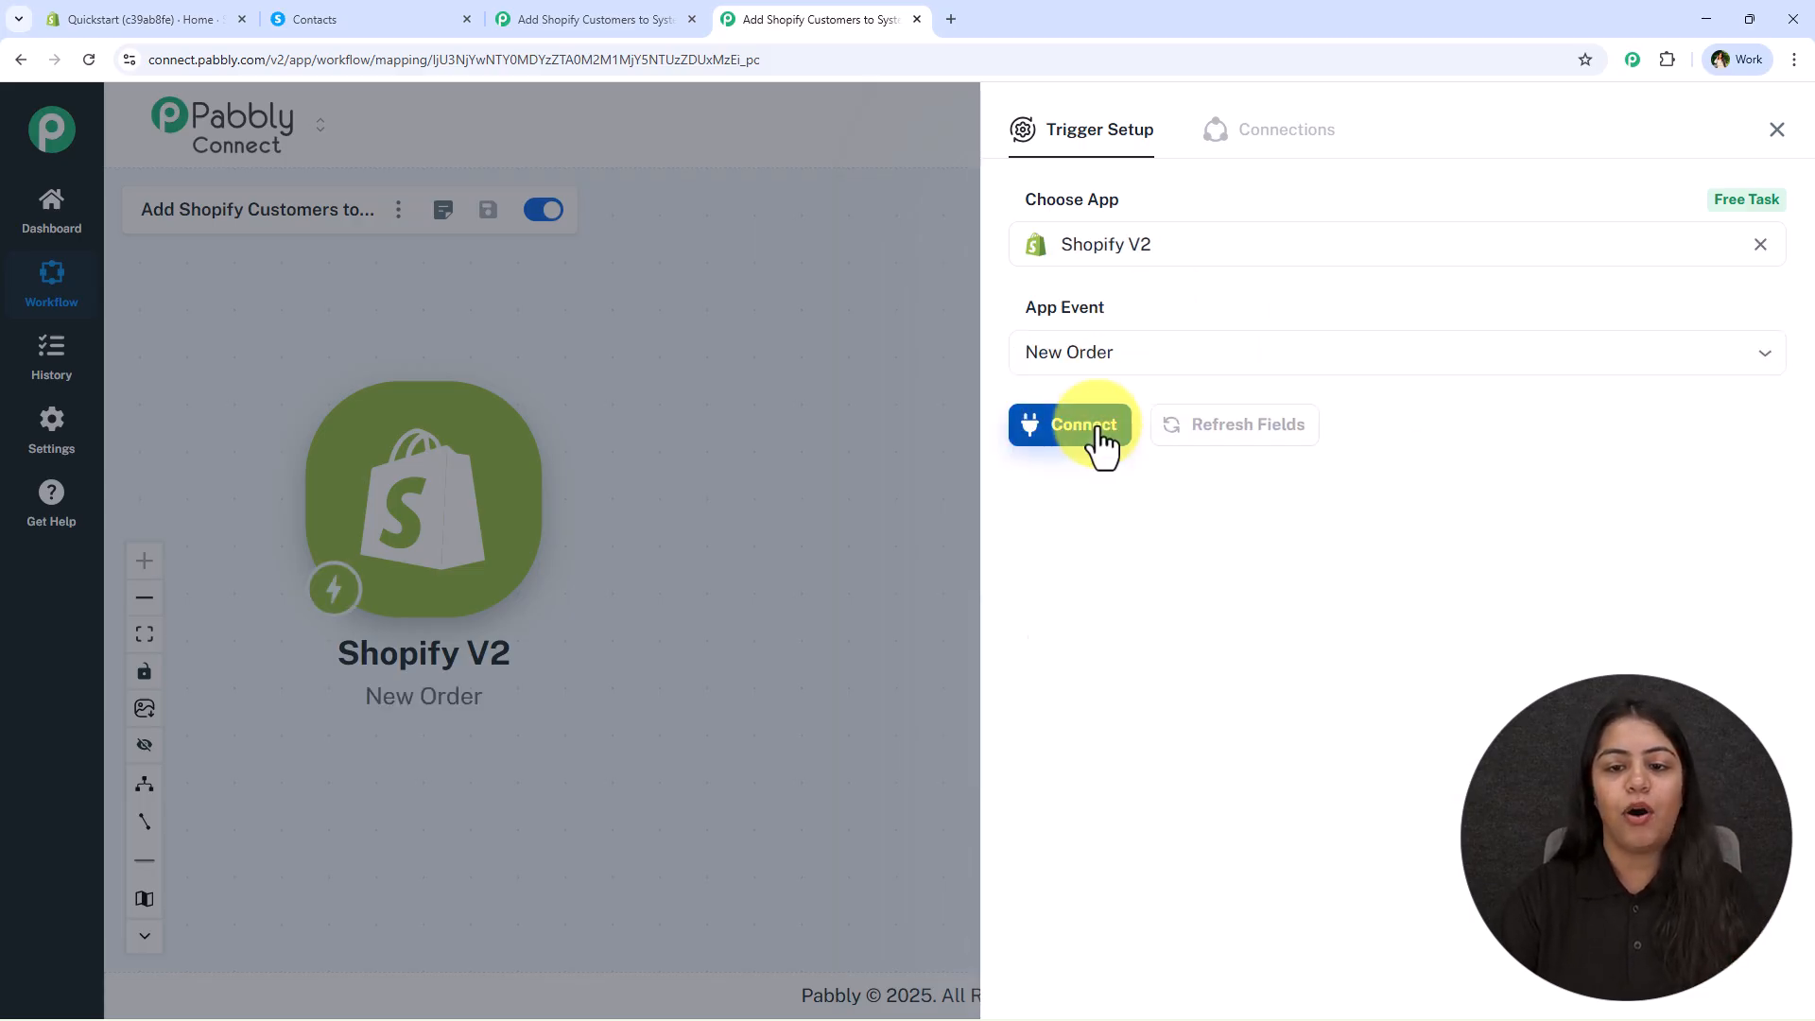
pyautogui.click(1097, 427)
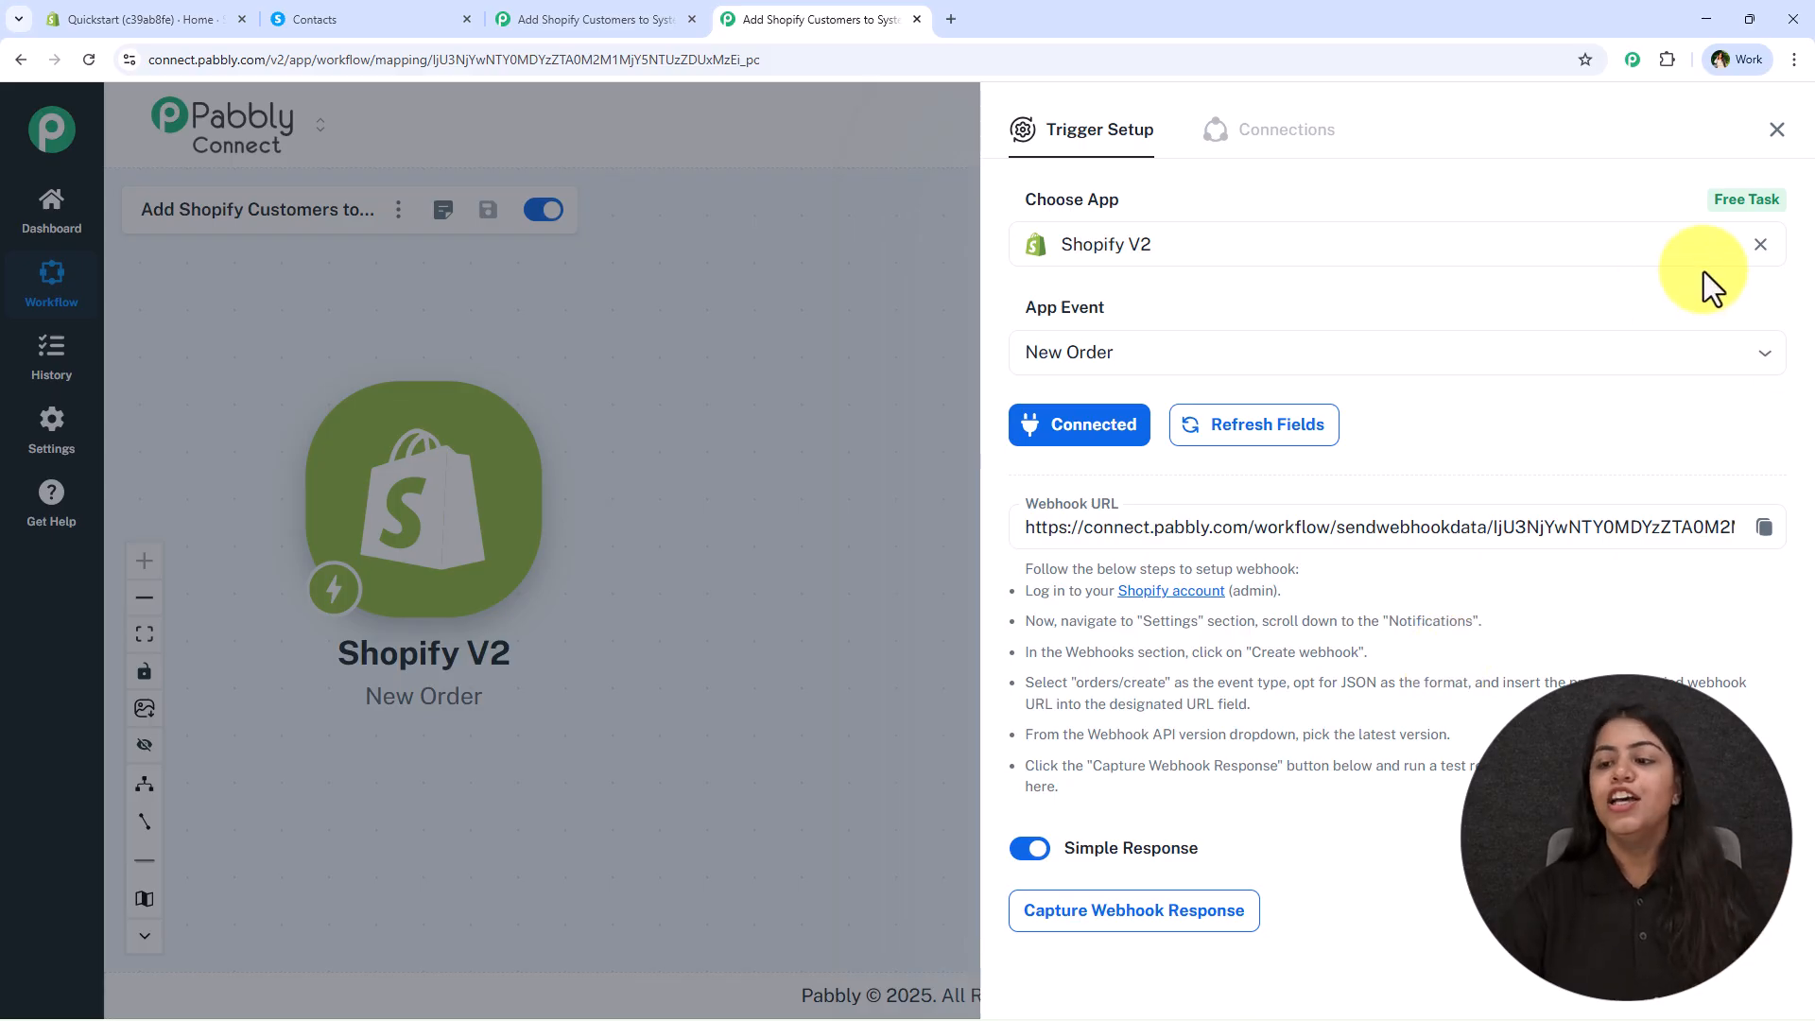
# - Copy the trigger's webhook URL and start capturing the webhook response before switching to the Shopify admin
pyautogui.click(1764, 526)
pyautogui.click(1116, 905)
pyautogui.click(94, 19)
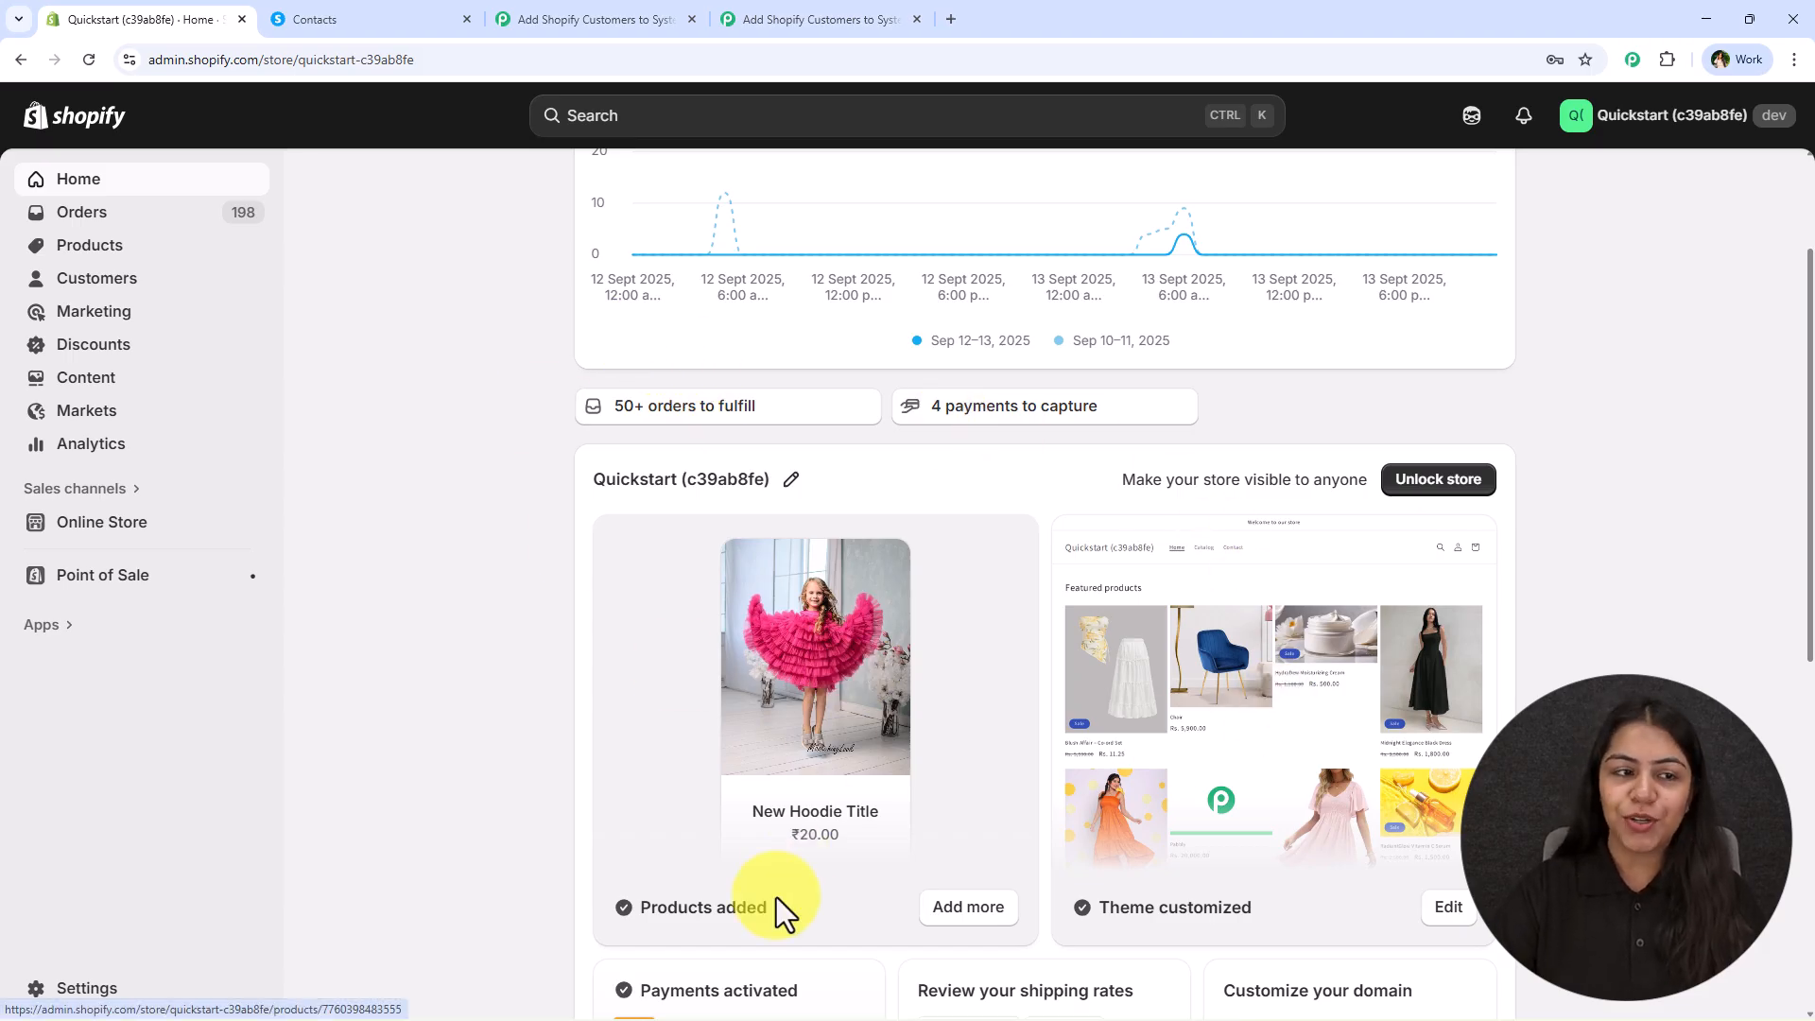
# - Open the webhooks page in the store's notification settings and start creating a new webhook
pyautogui.click(94, 990)
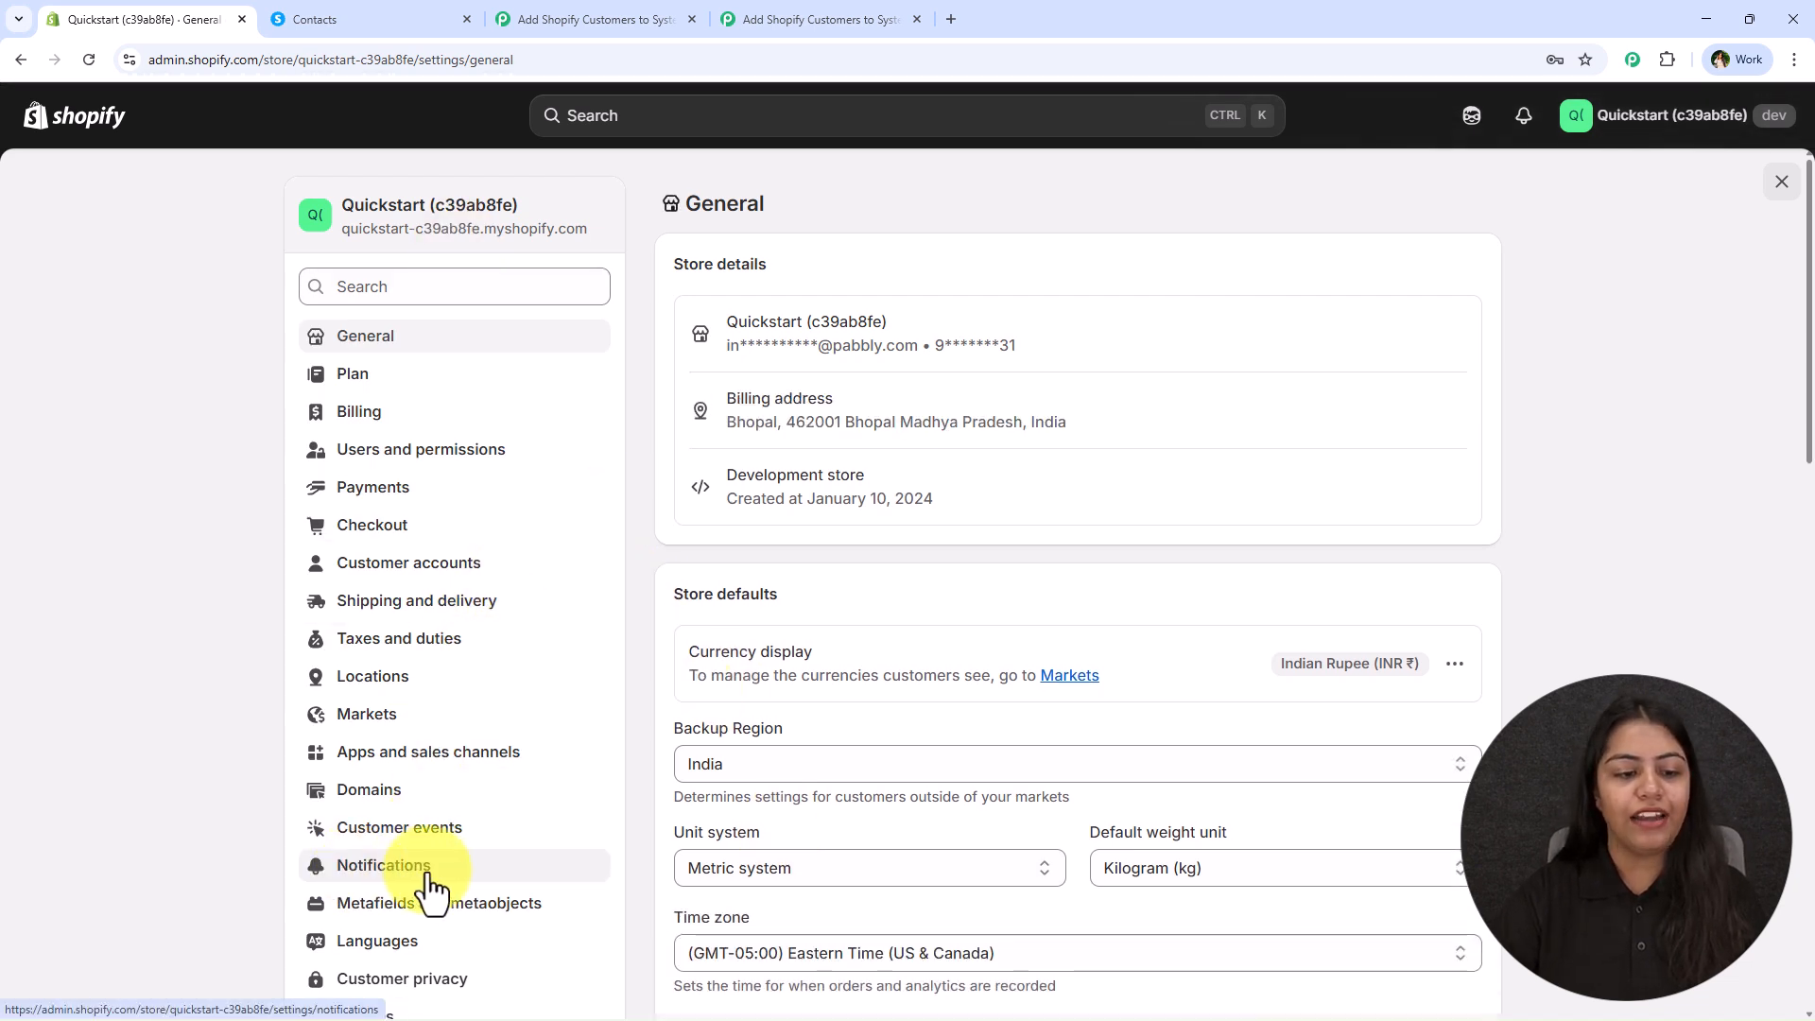
pyautogui.click(383, 874)
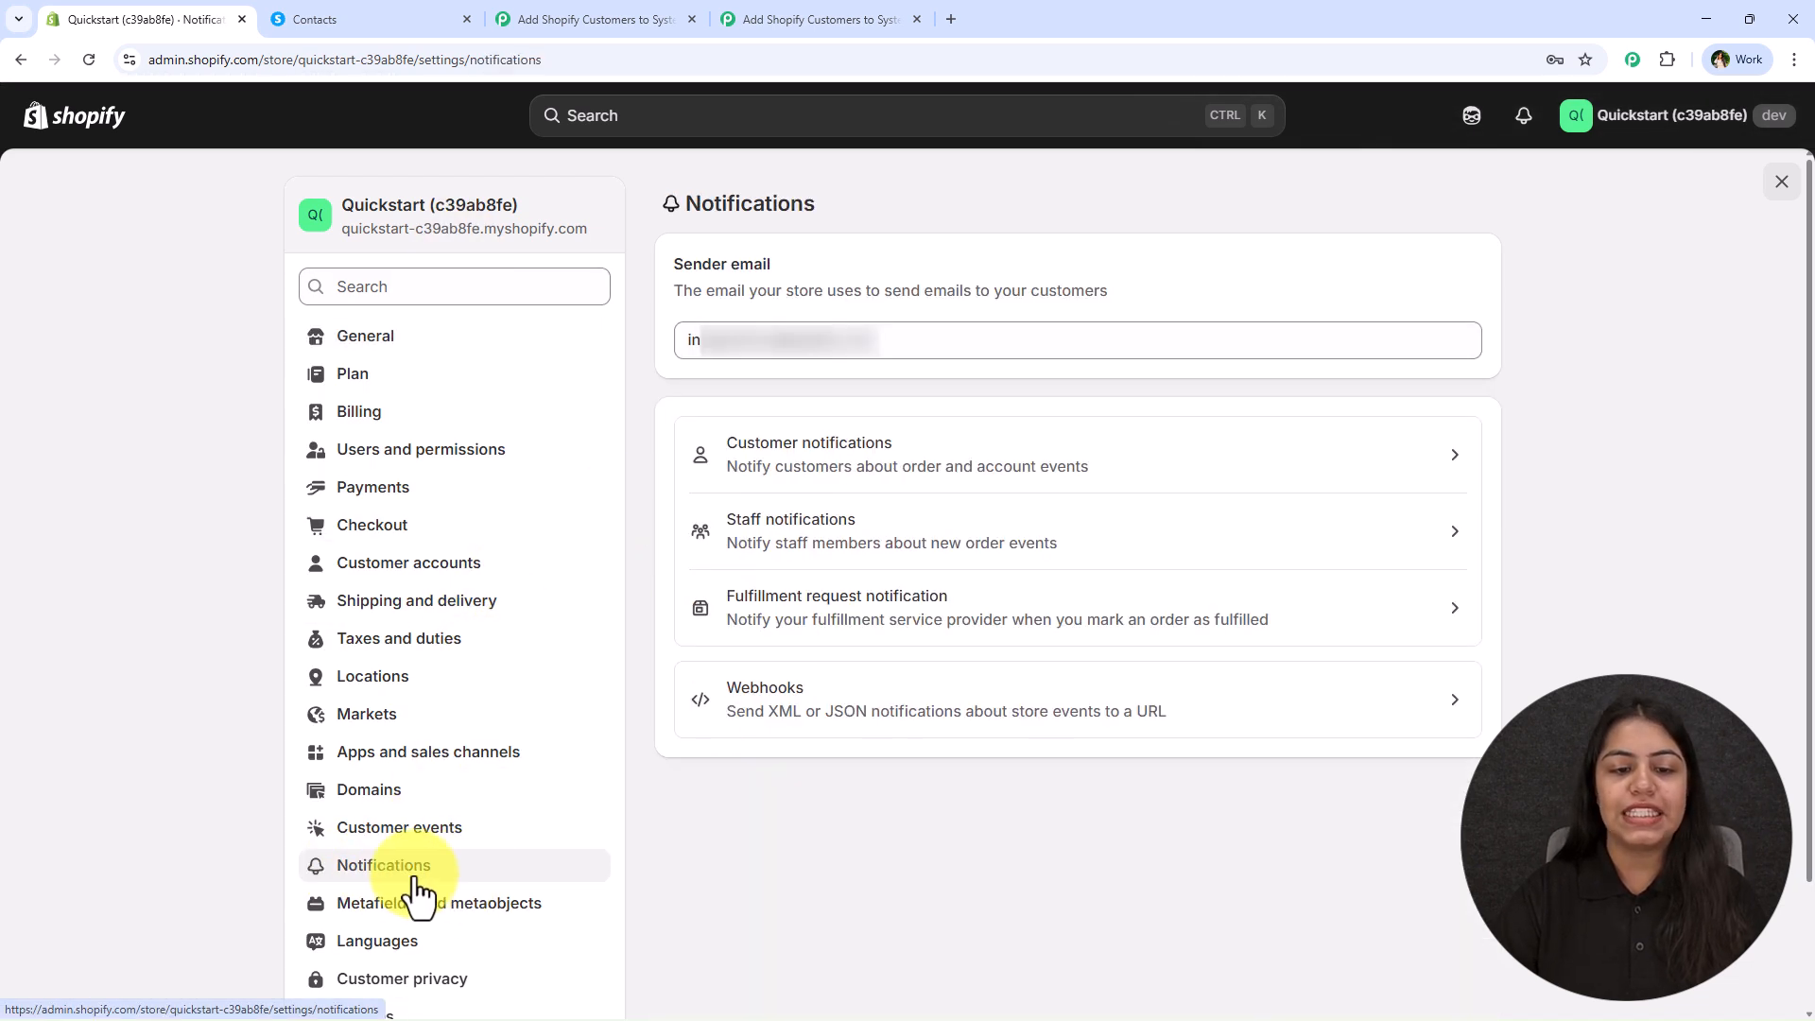
pyautogui.click(830, 697)
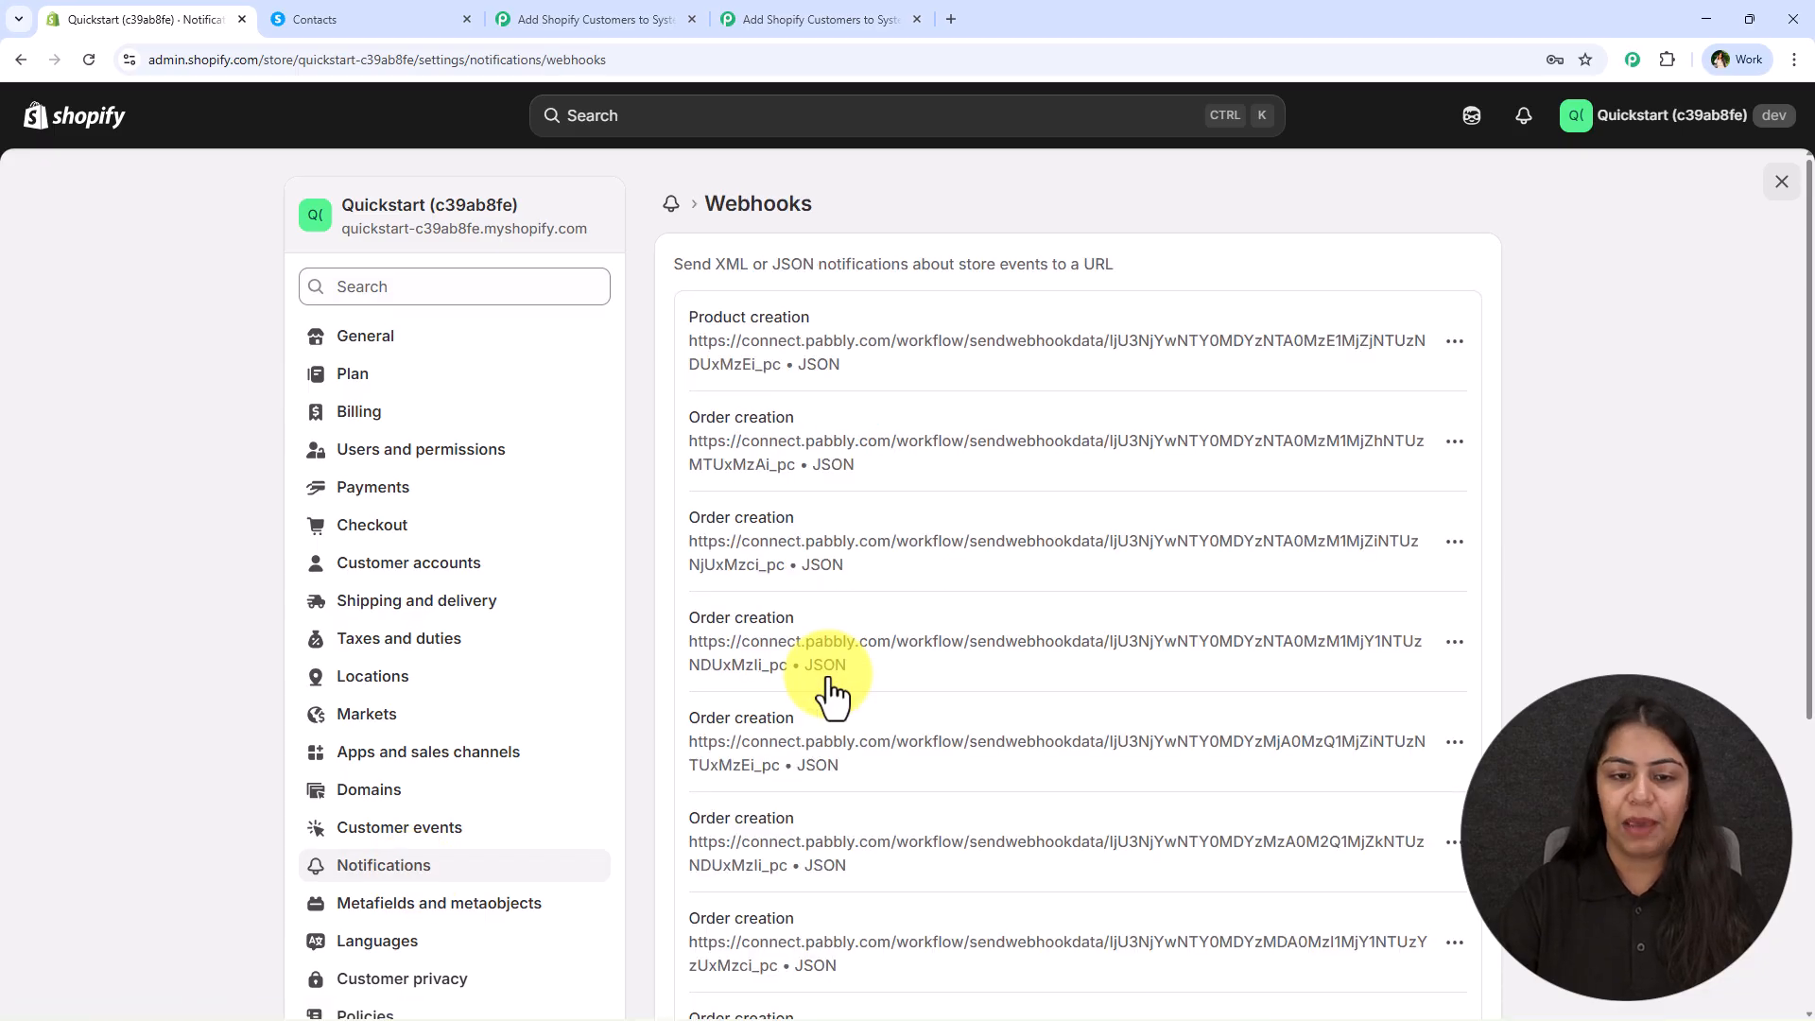
pyautogui.scroll(-5, 1094, 372)
pyautogui.click(799, 773)
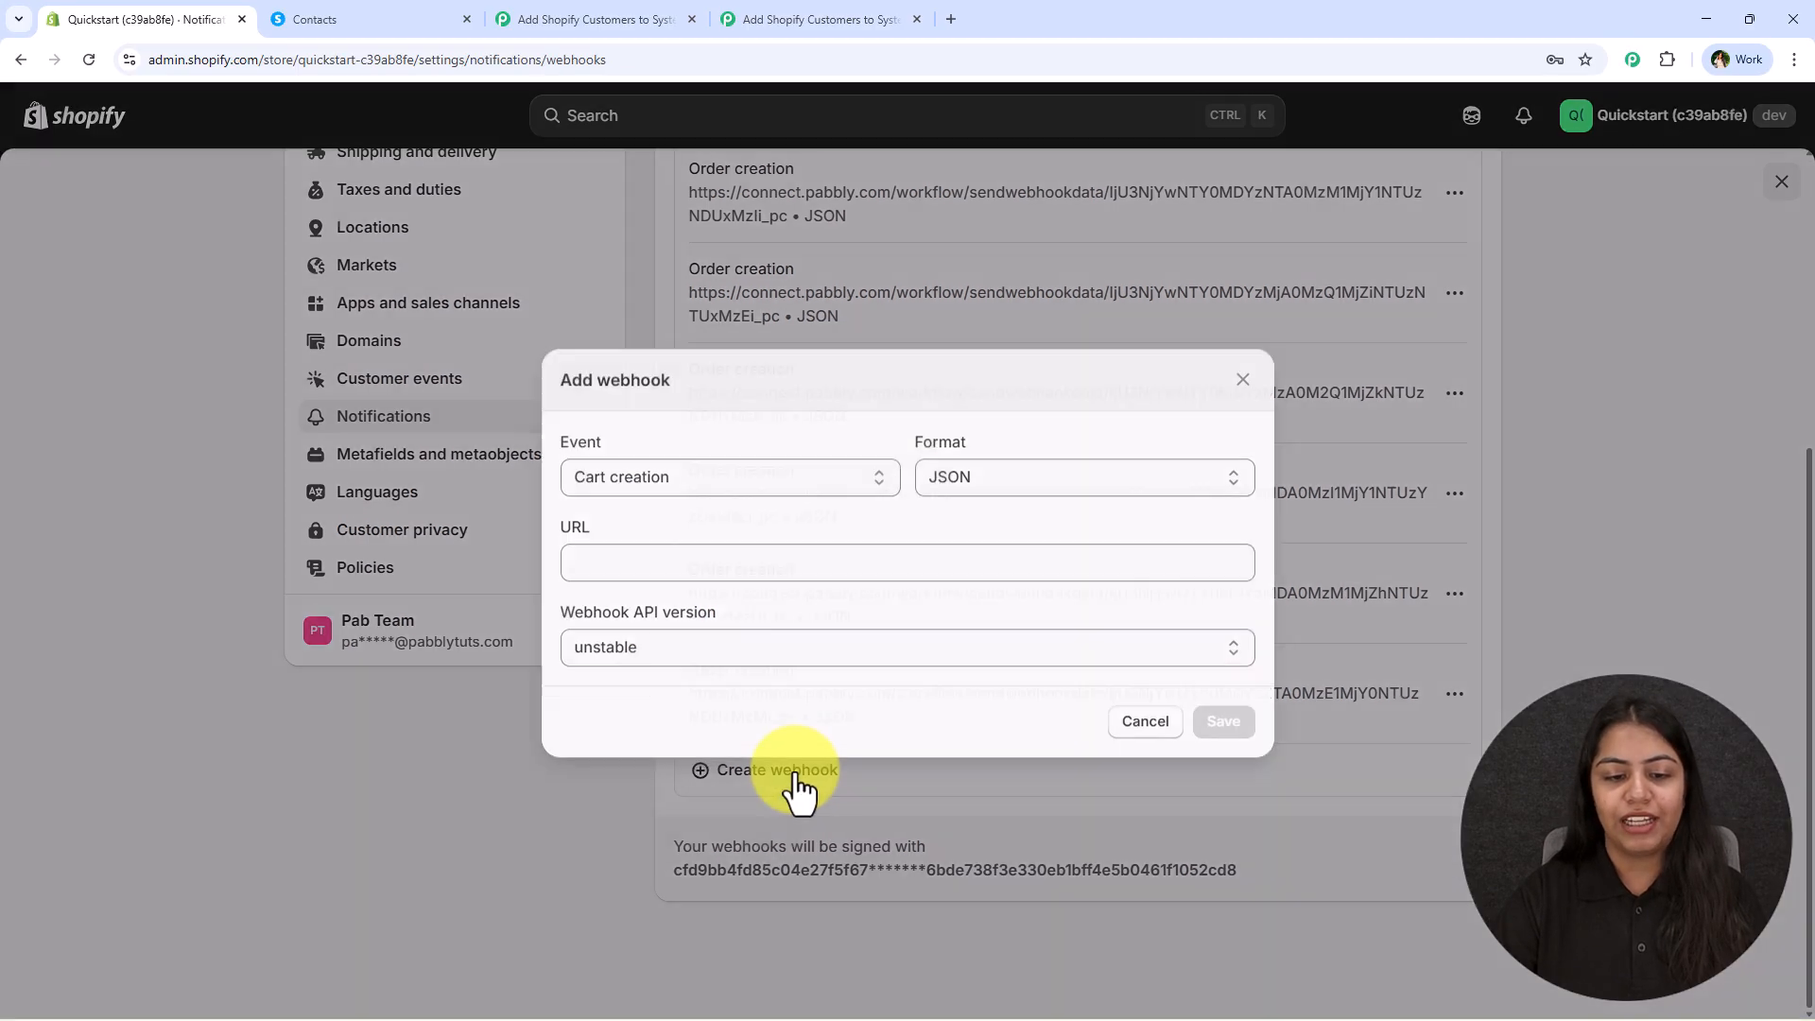
# - Set the new webhook's event to Order creation and its format to JSON
pyautogui.click(717, 485)
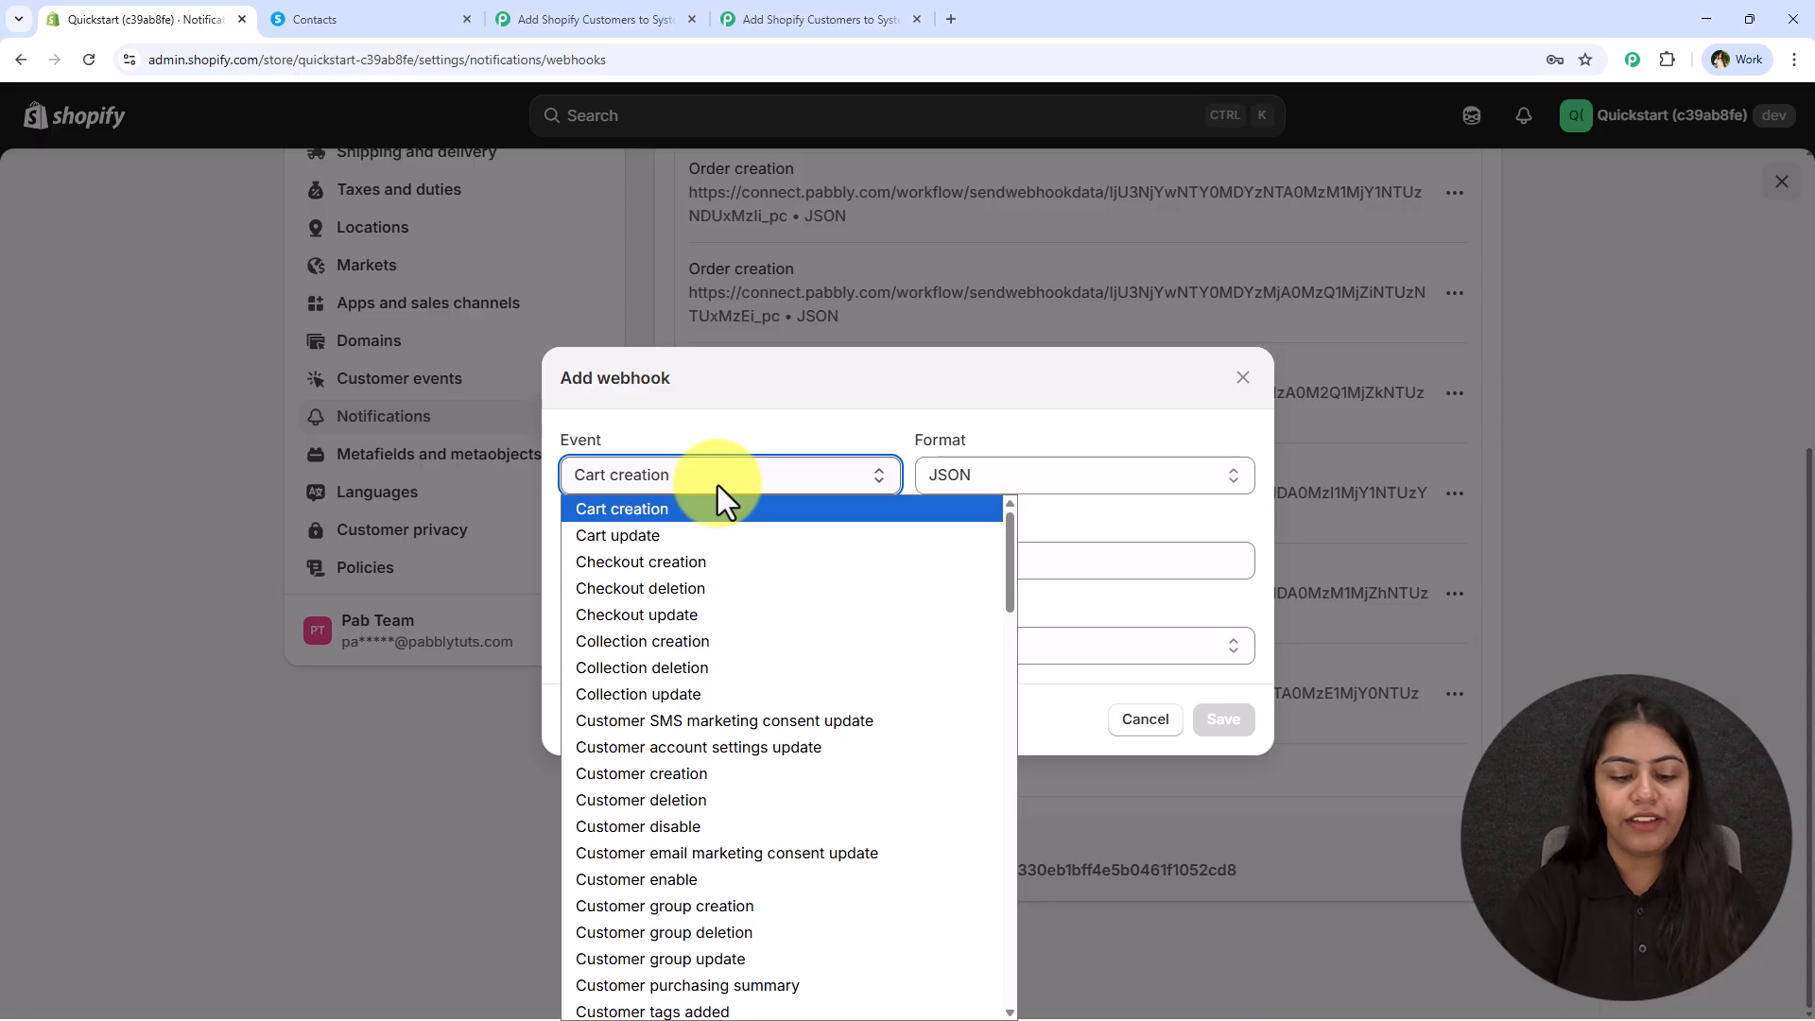
pyautogui.press('o')
pyautogui.scroll(-6, 700, 673)
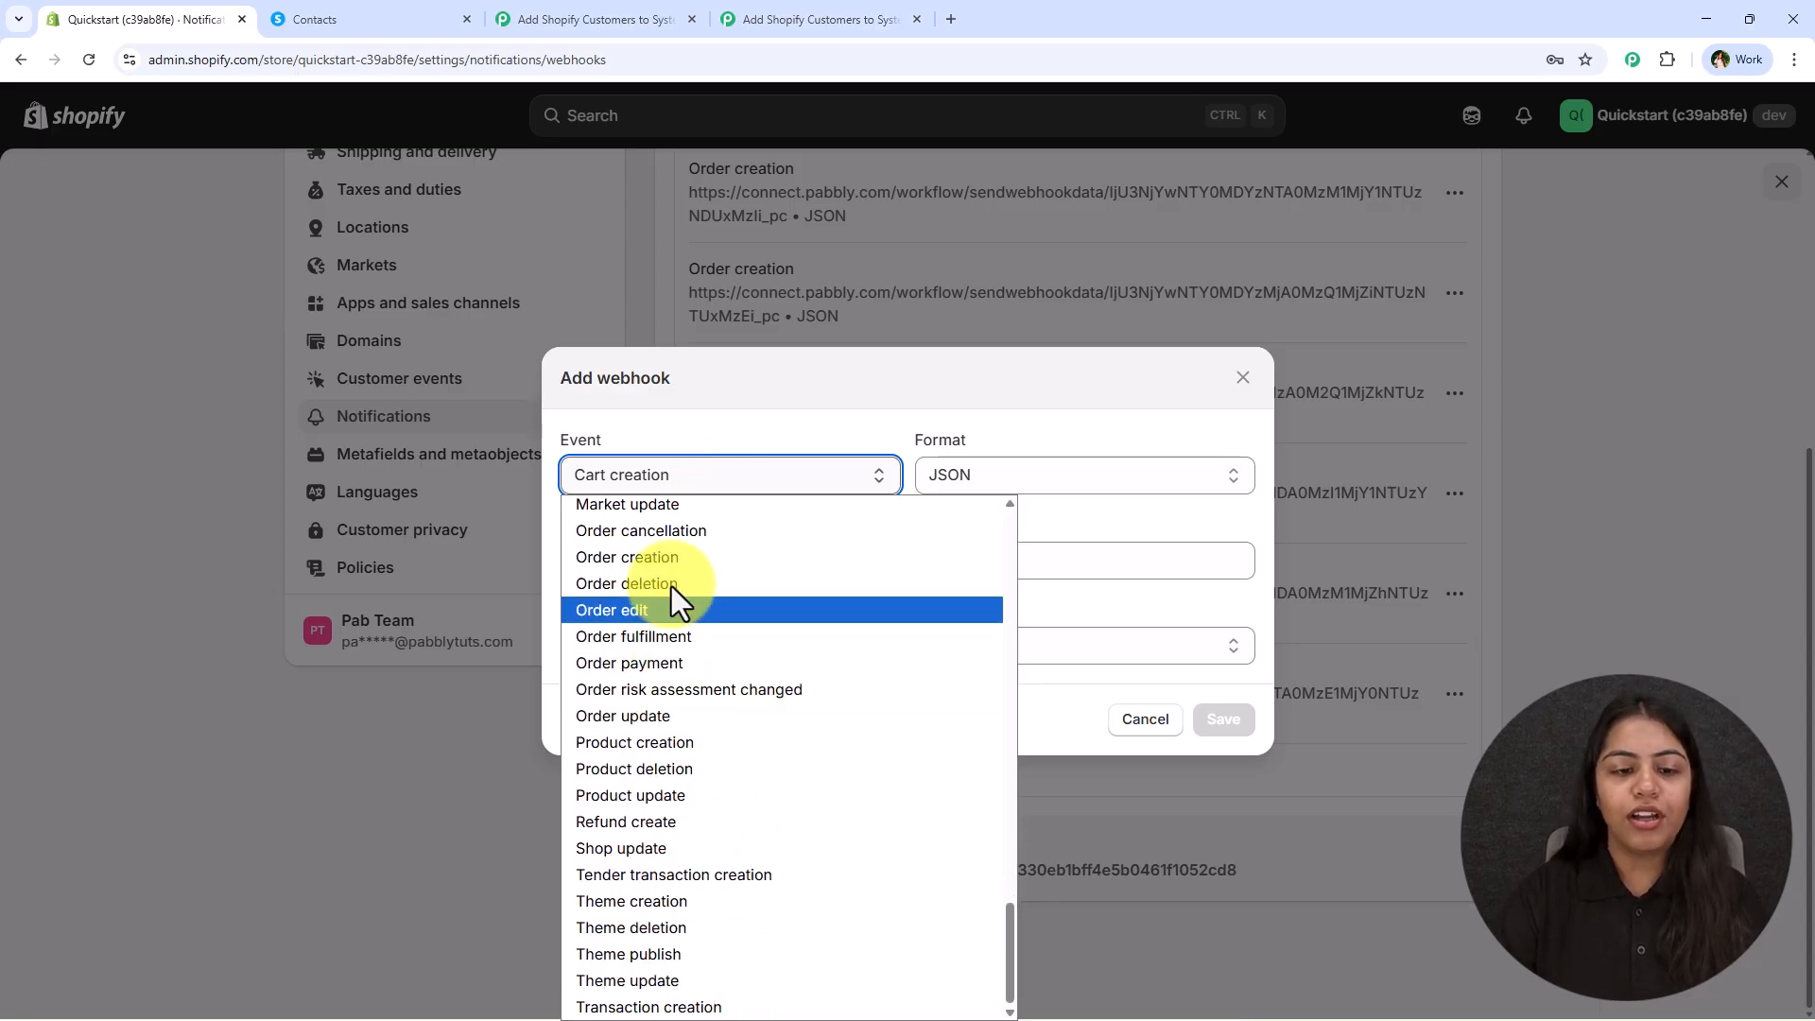
pyautogui.click(665, 556)
pyautogui.click(1068, 476)
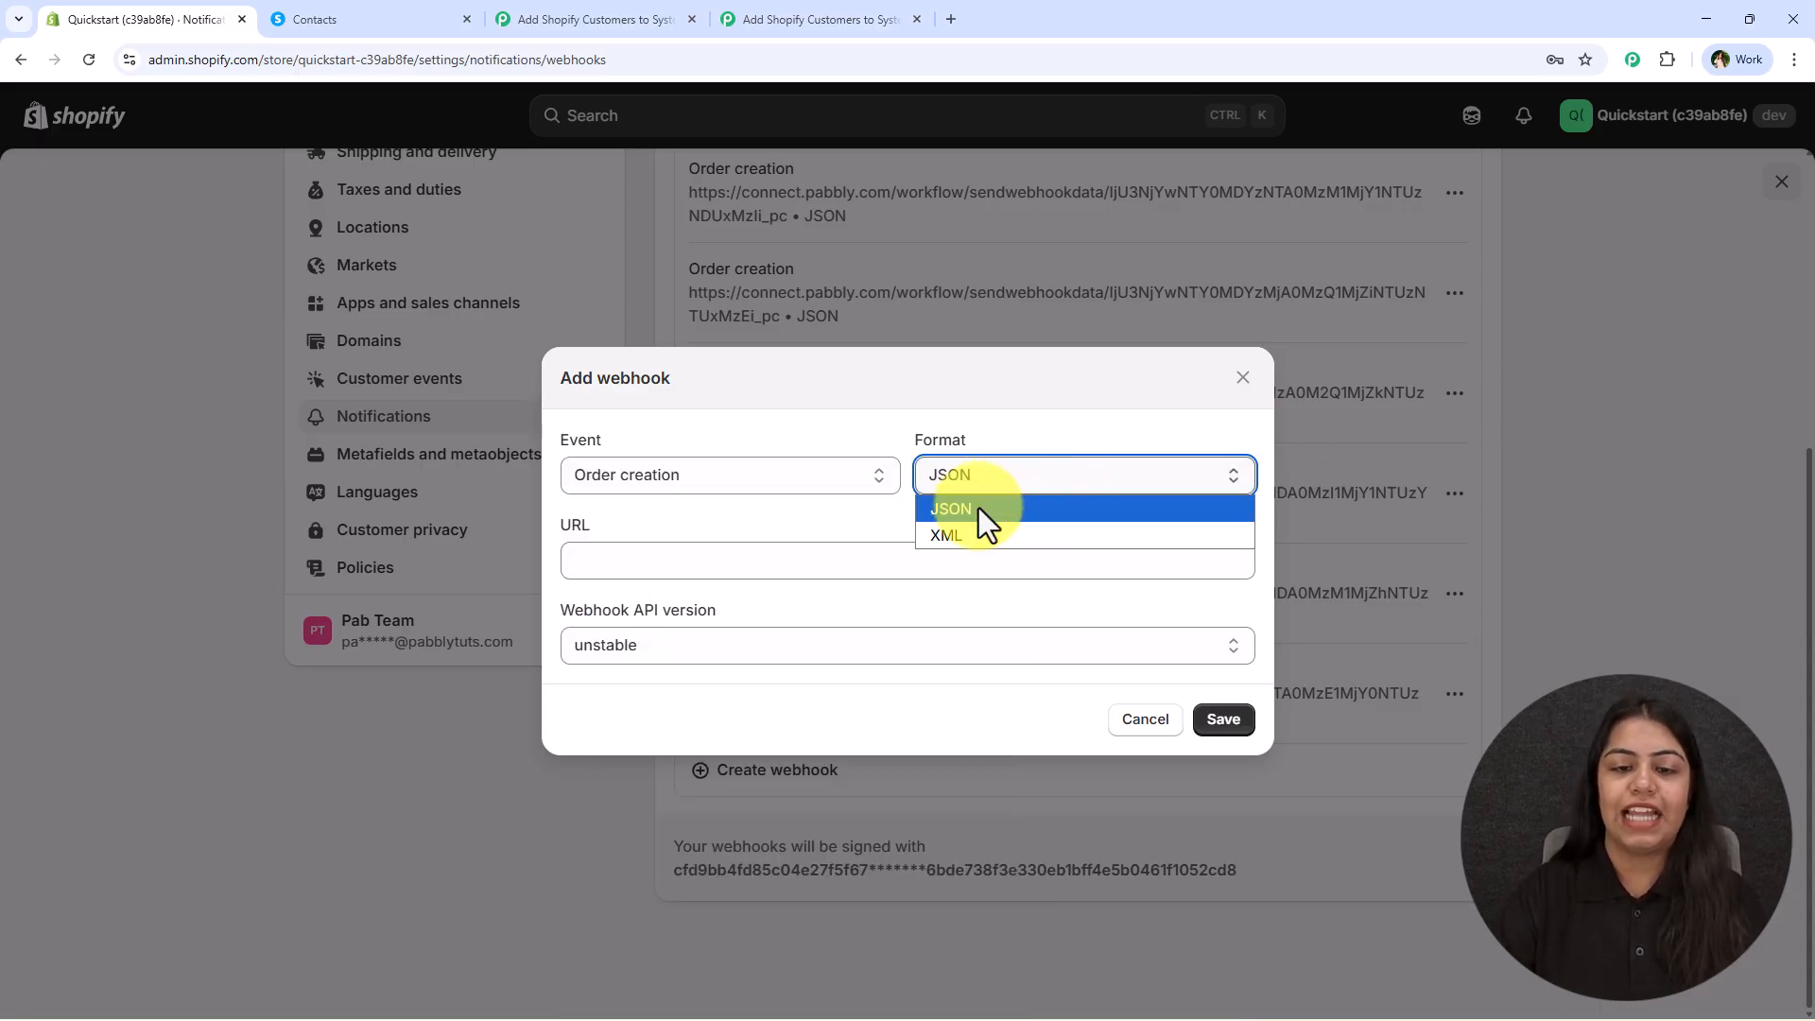
pyautogui.click(979, 508)
# - Enter the copied Pabbly webhook URL, choose API version 2025-10 (Latest), and save the webhook
pyautogui.click(764, 550)
pyautogui.rightClick(764, 548)
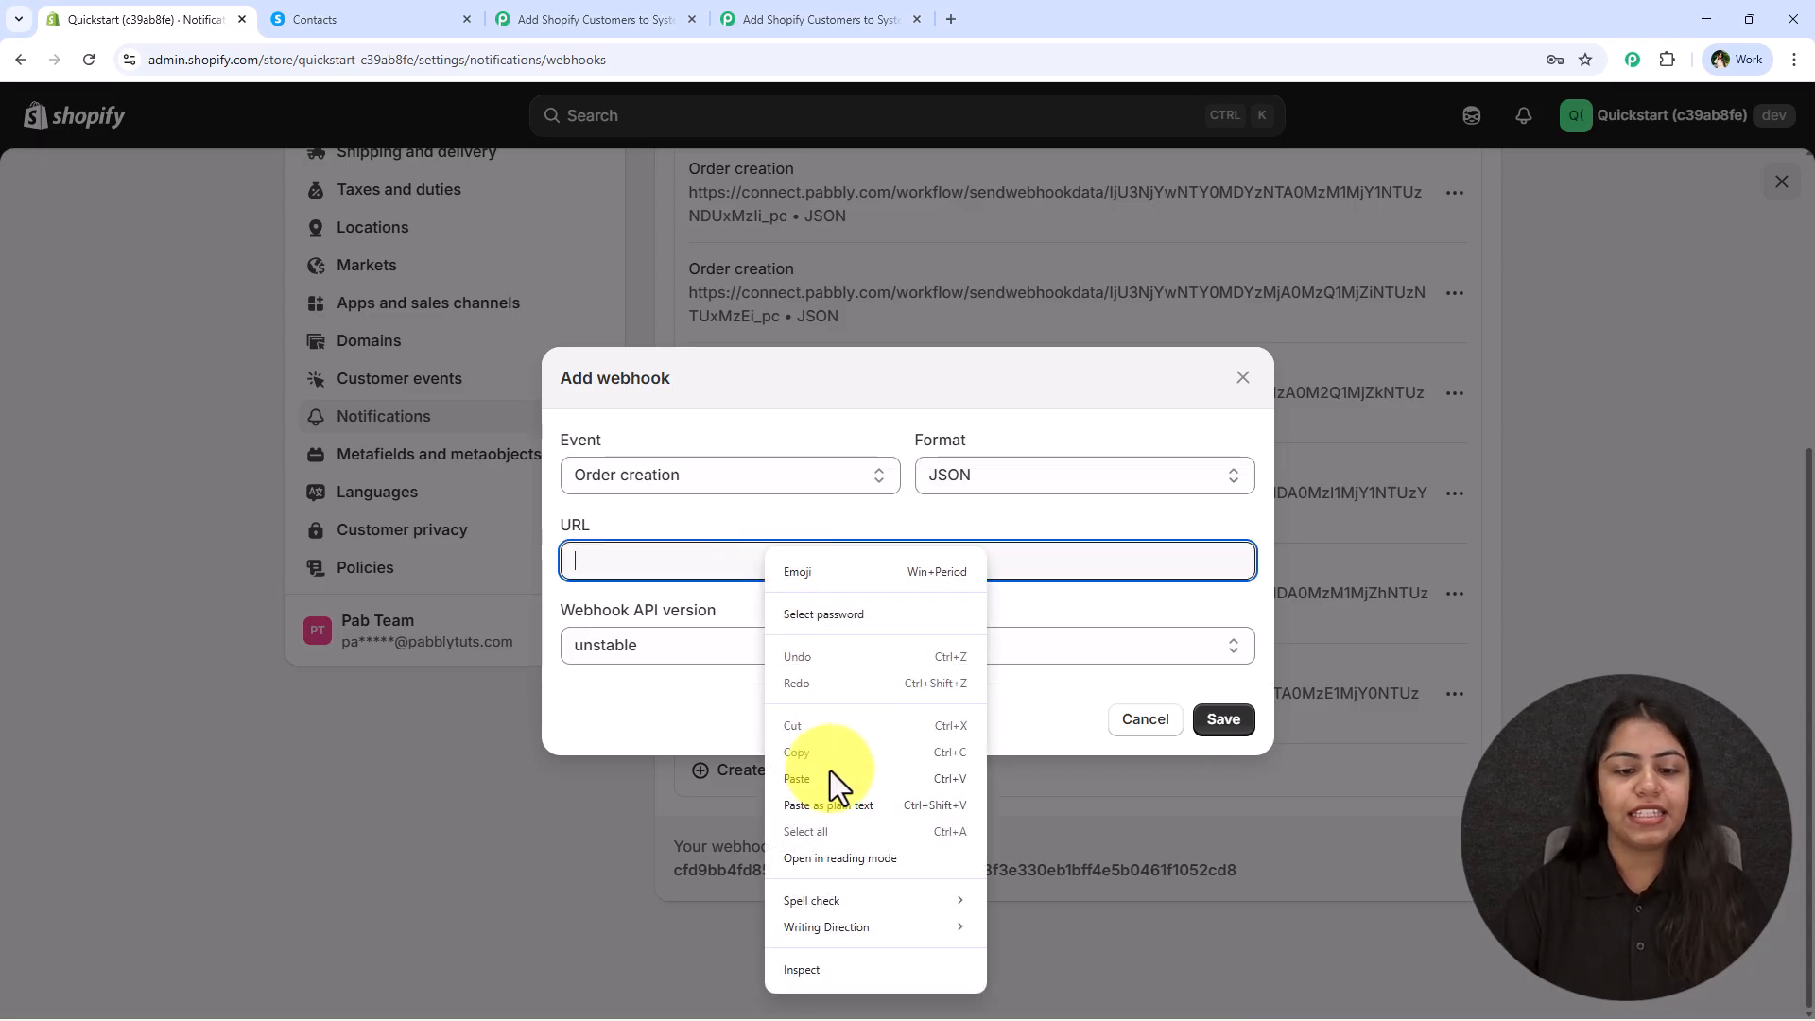
pyautogui.click(836, 753)
pyautogui.click(694, 650)
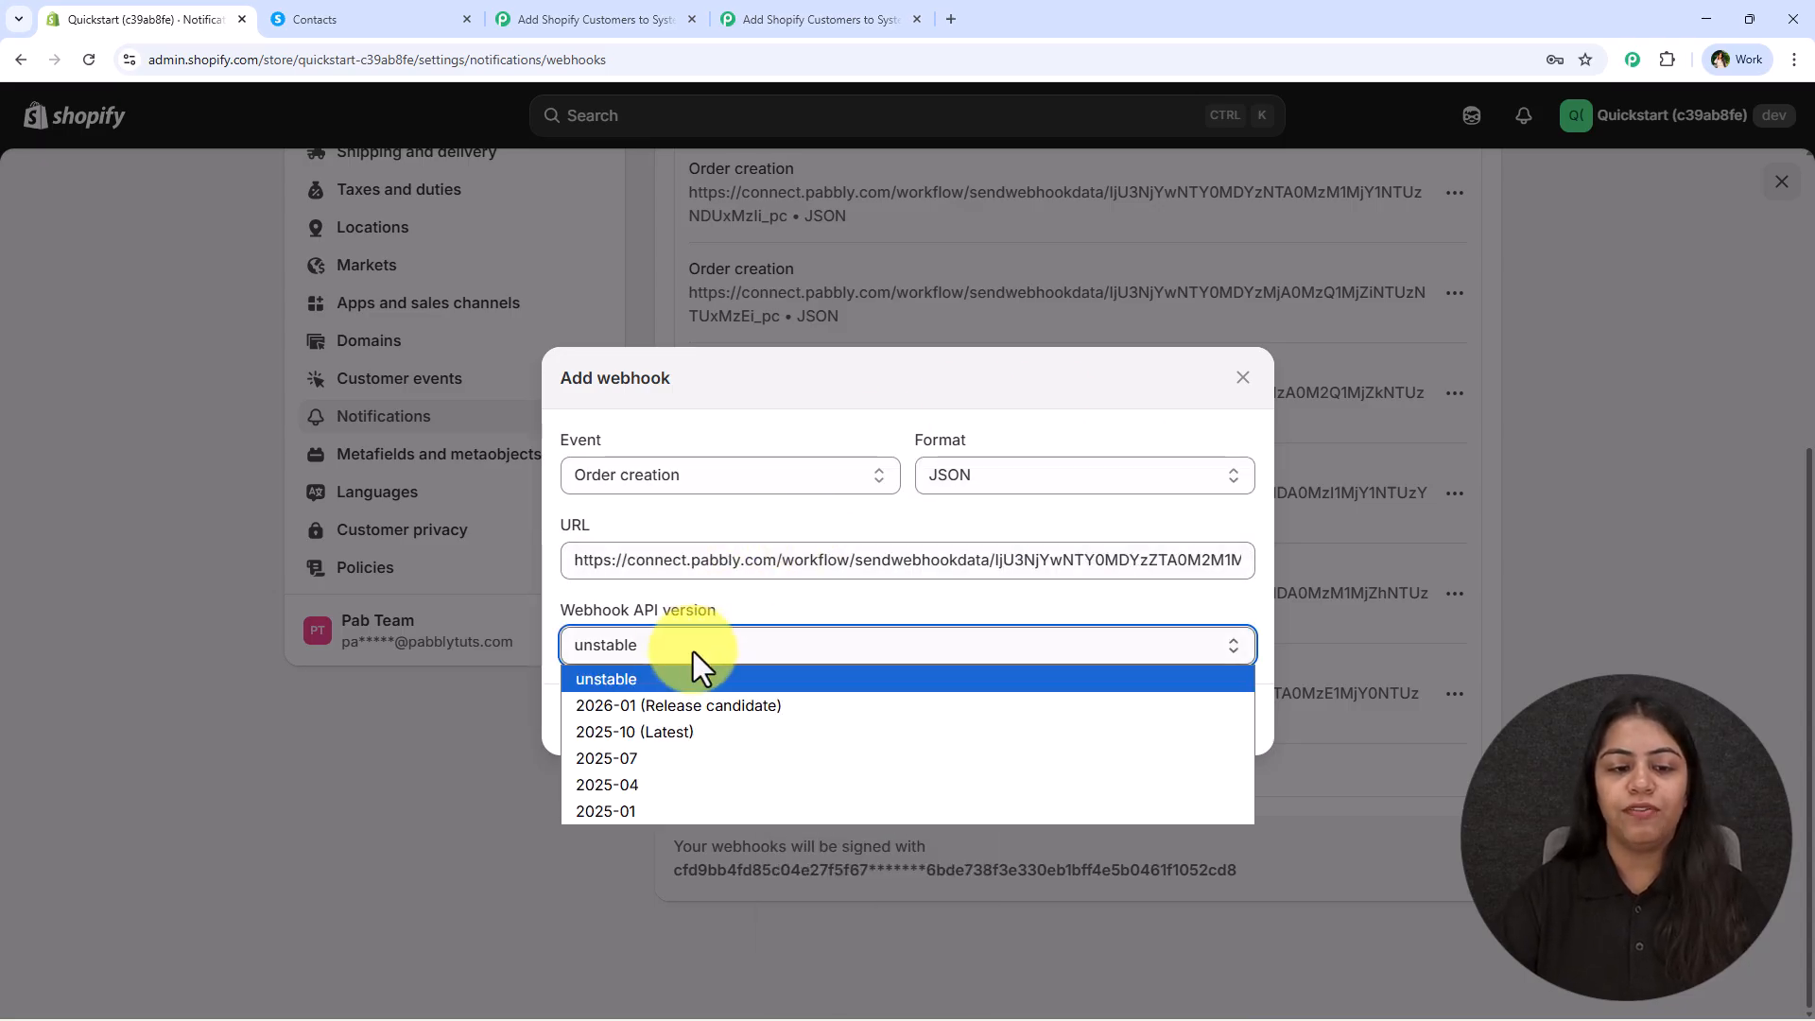
pyautogui.click(809, 732)
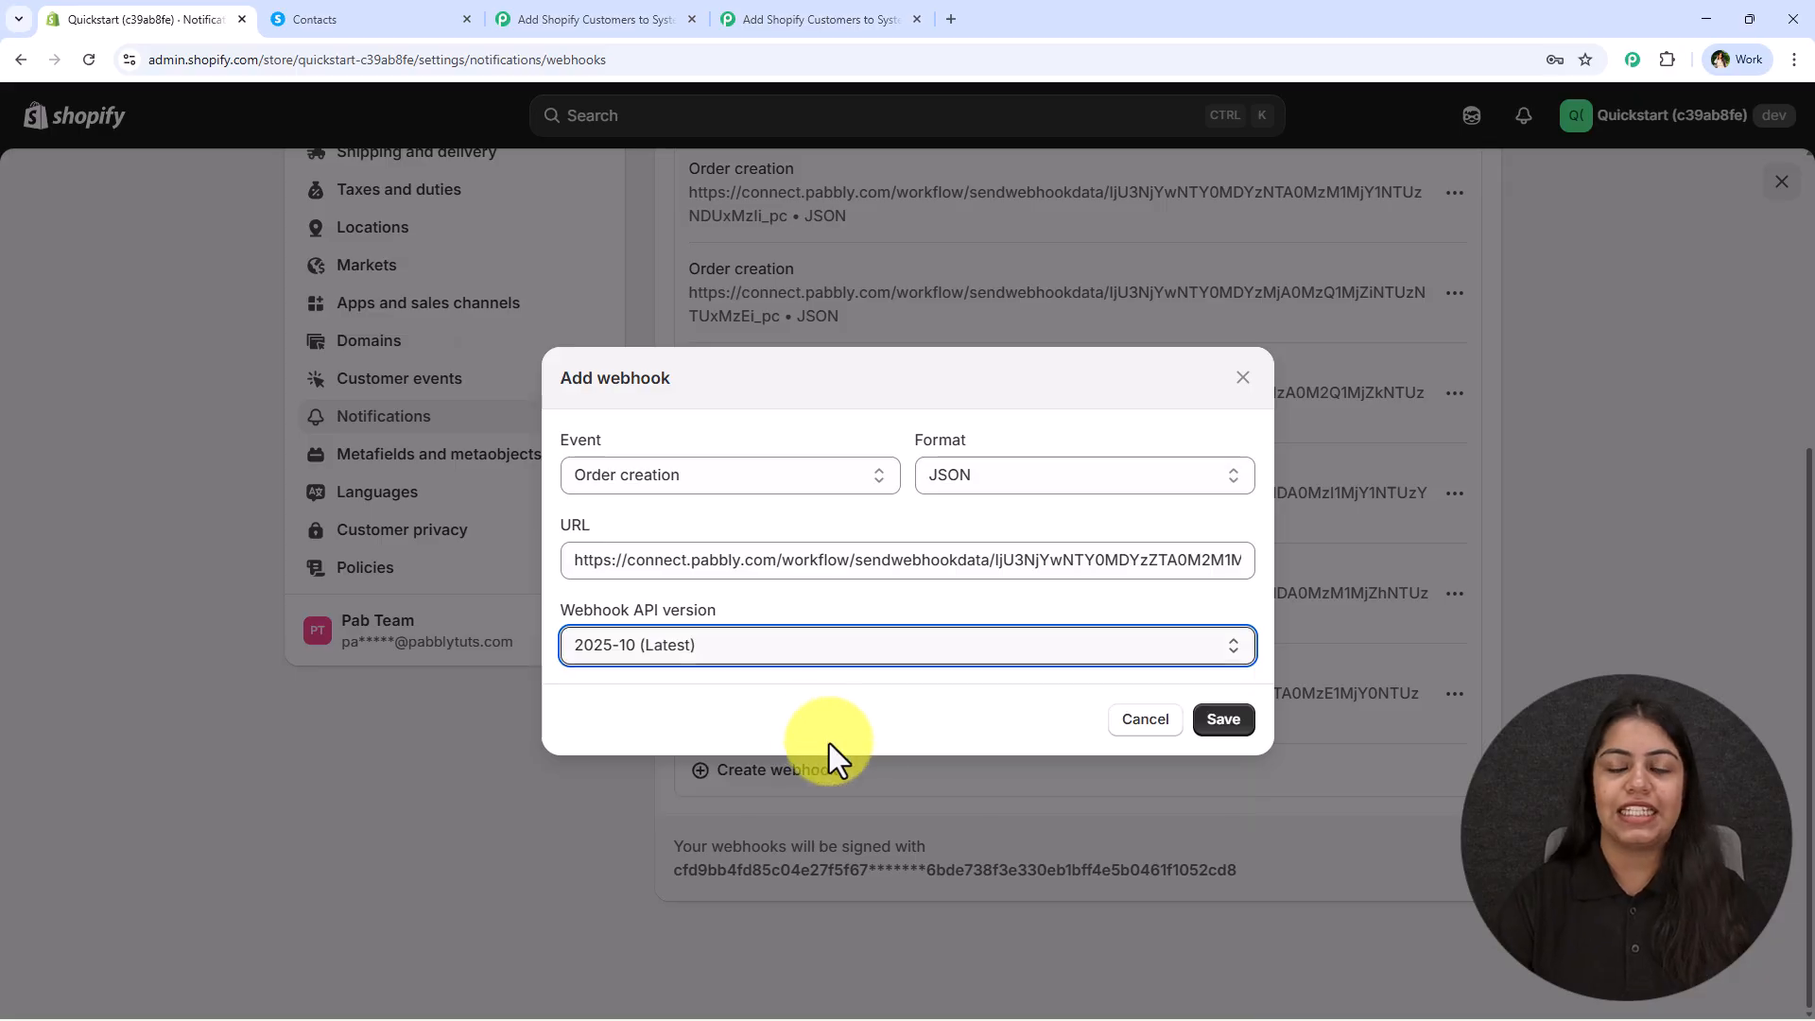
pyautogui.click(1231, 714)
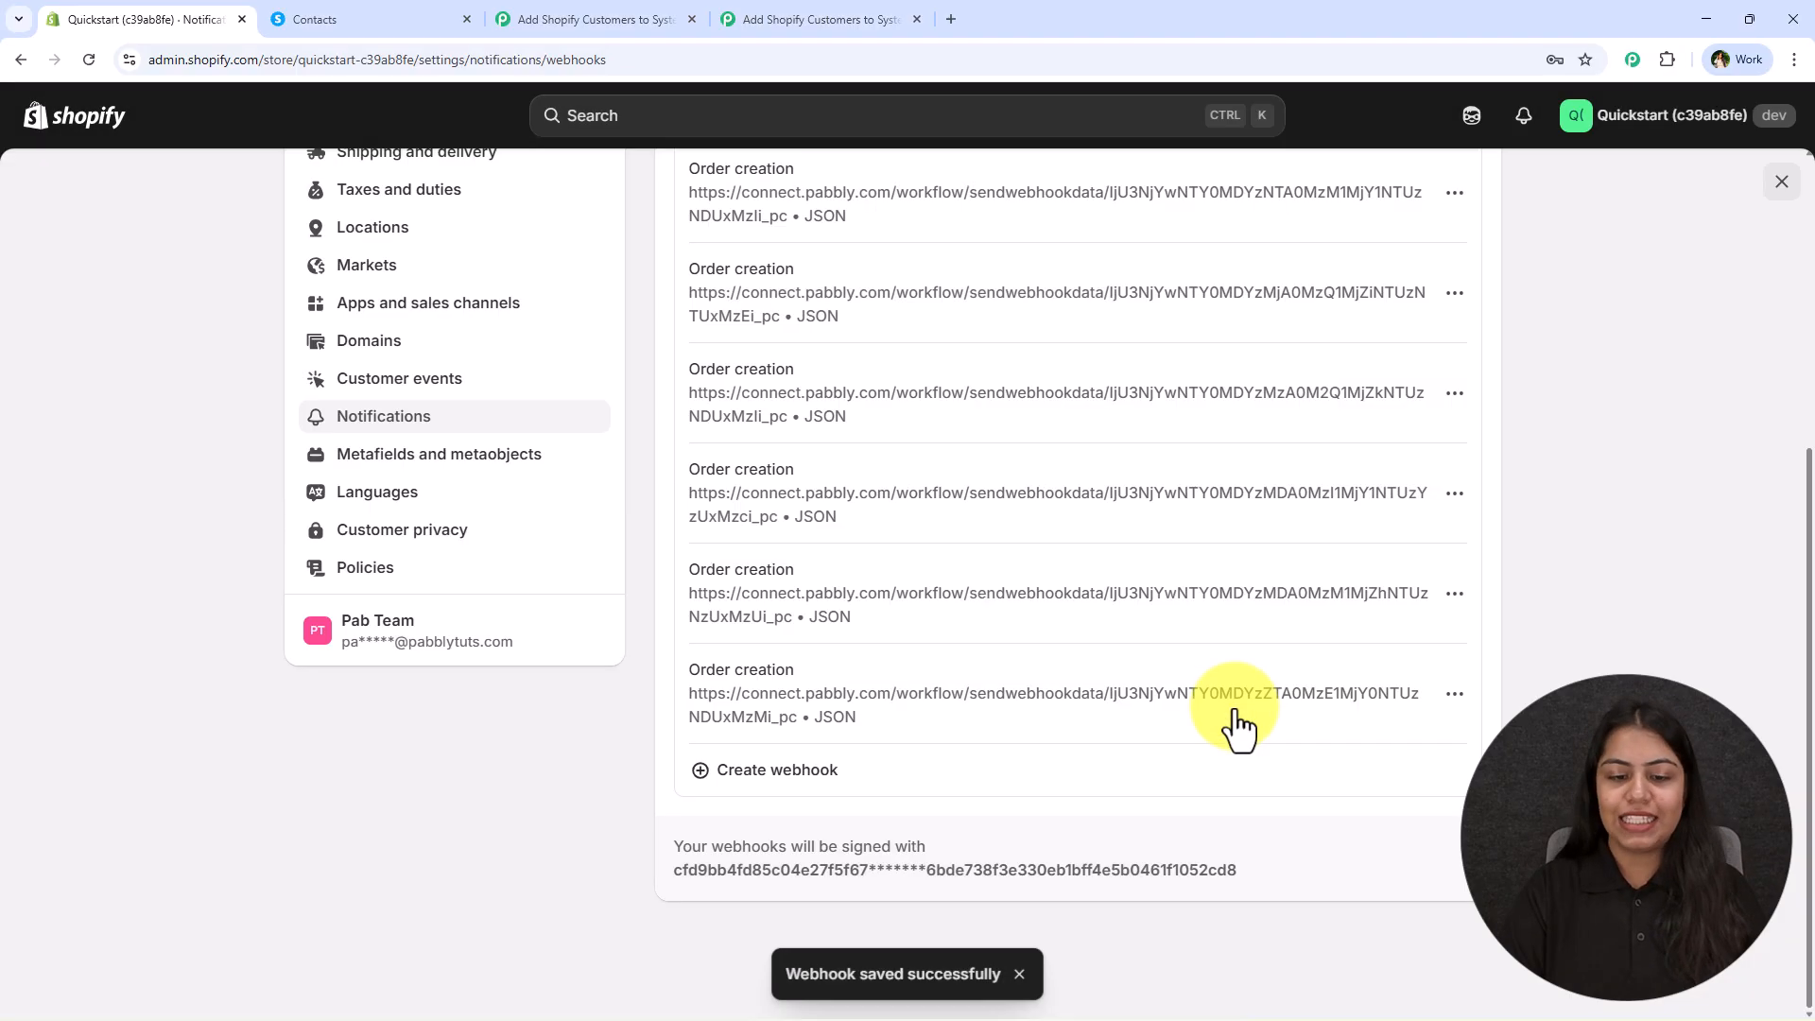
# - Find the saved webhook on the page by its URL and check the response capture in Pabbly Connect before returning to Shopify
pyautogui.hotkey('ctrl', 'v')
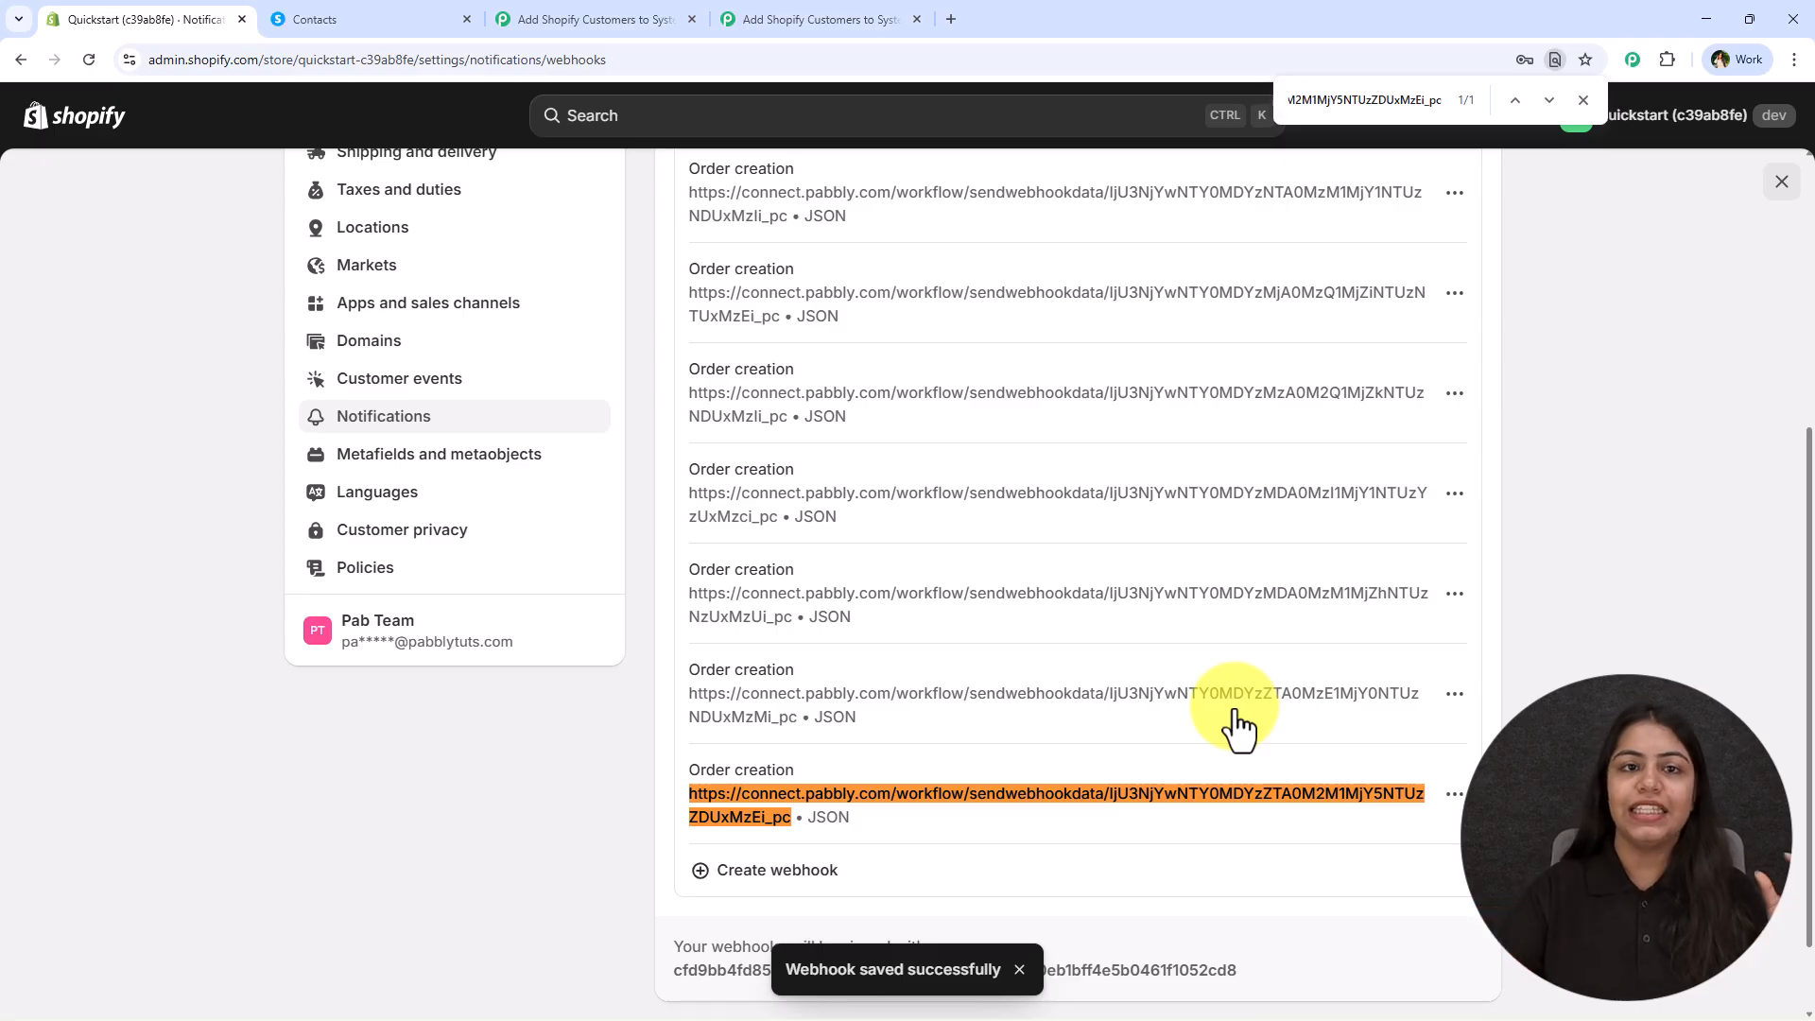
pyautogui.click(746, 13)
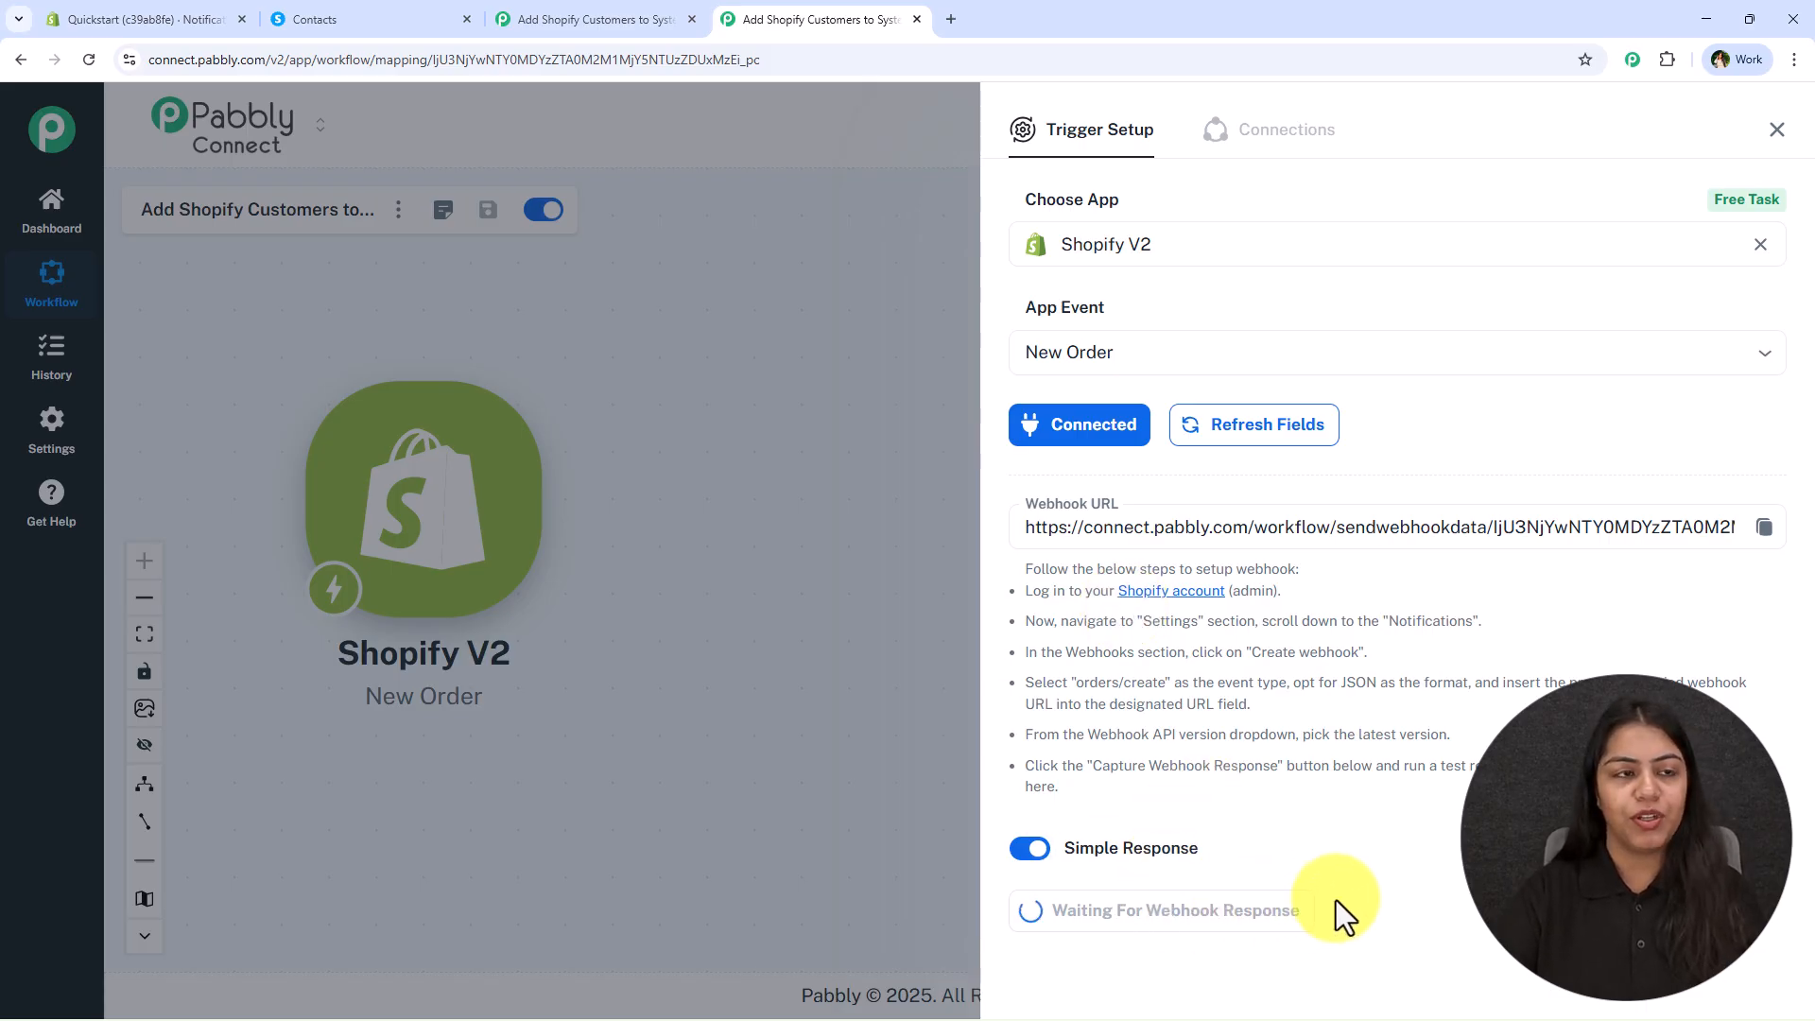
pyautogui.click(206, 8)
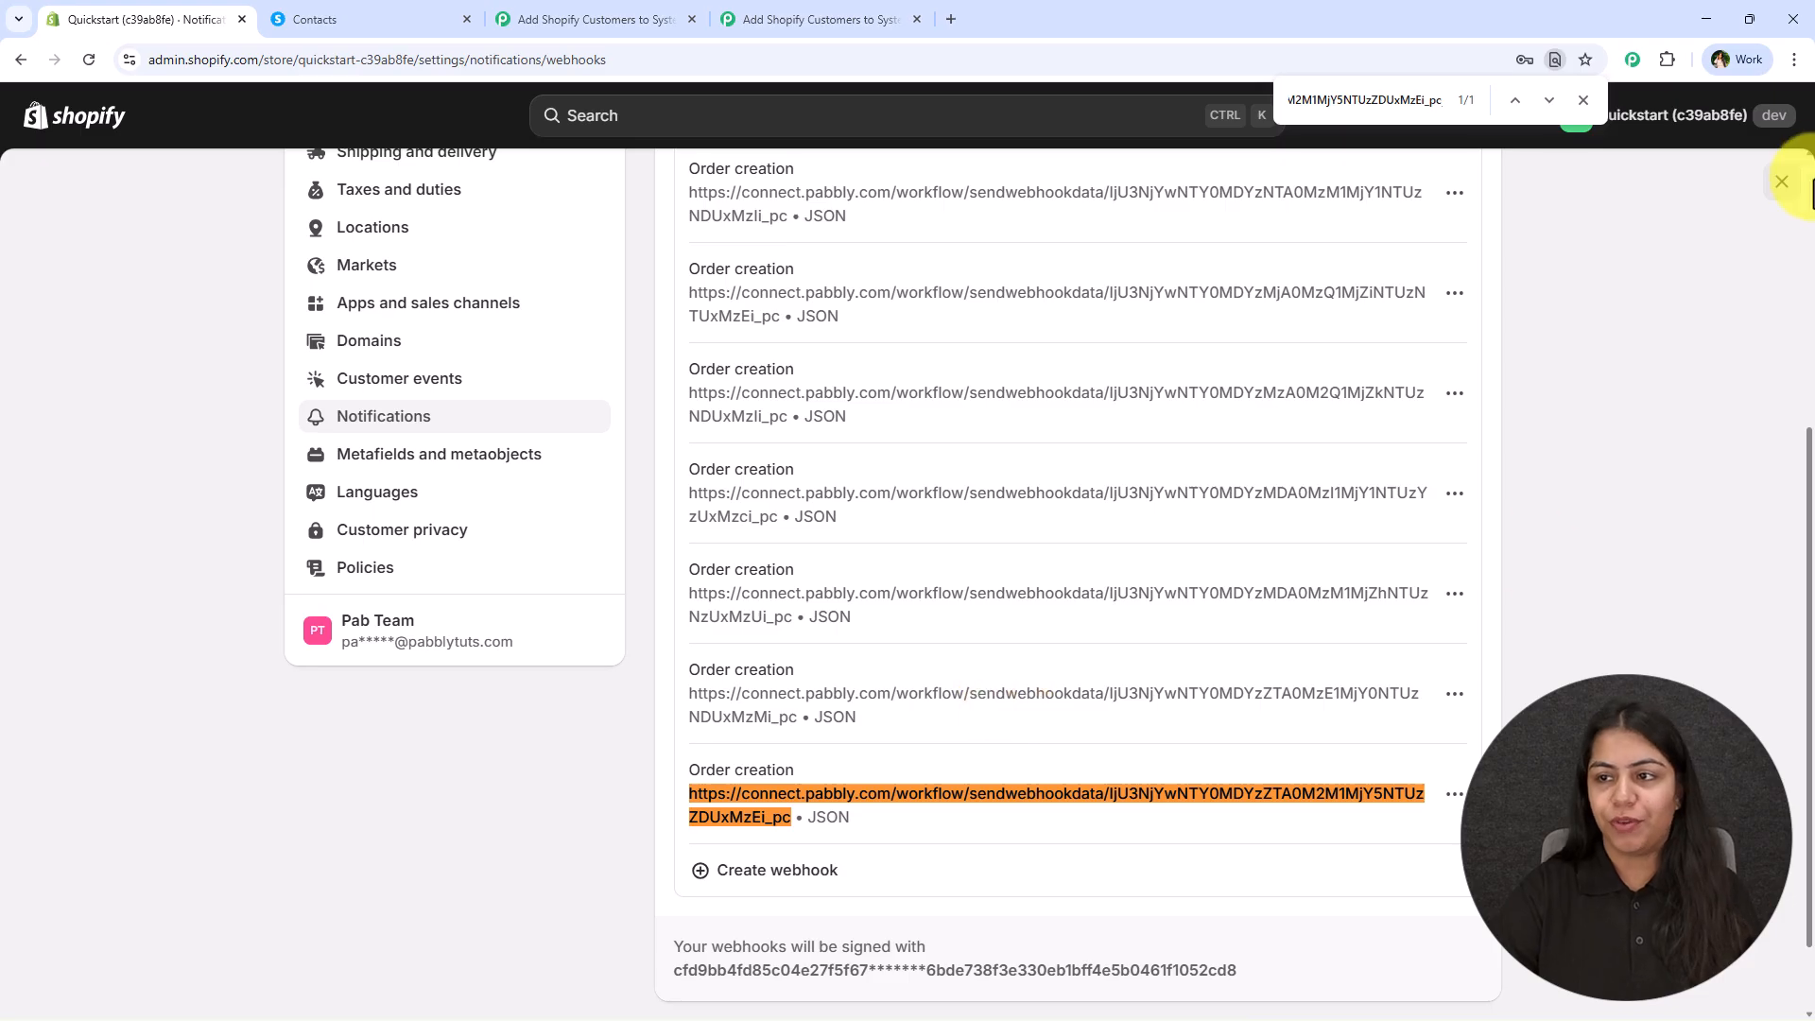
# - Leave the Shopify settings, view the online store, and start checkout for one Blush Affair – Co-ord Set
pyautogui.click(1782, 184)
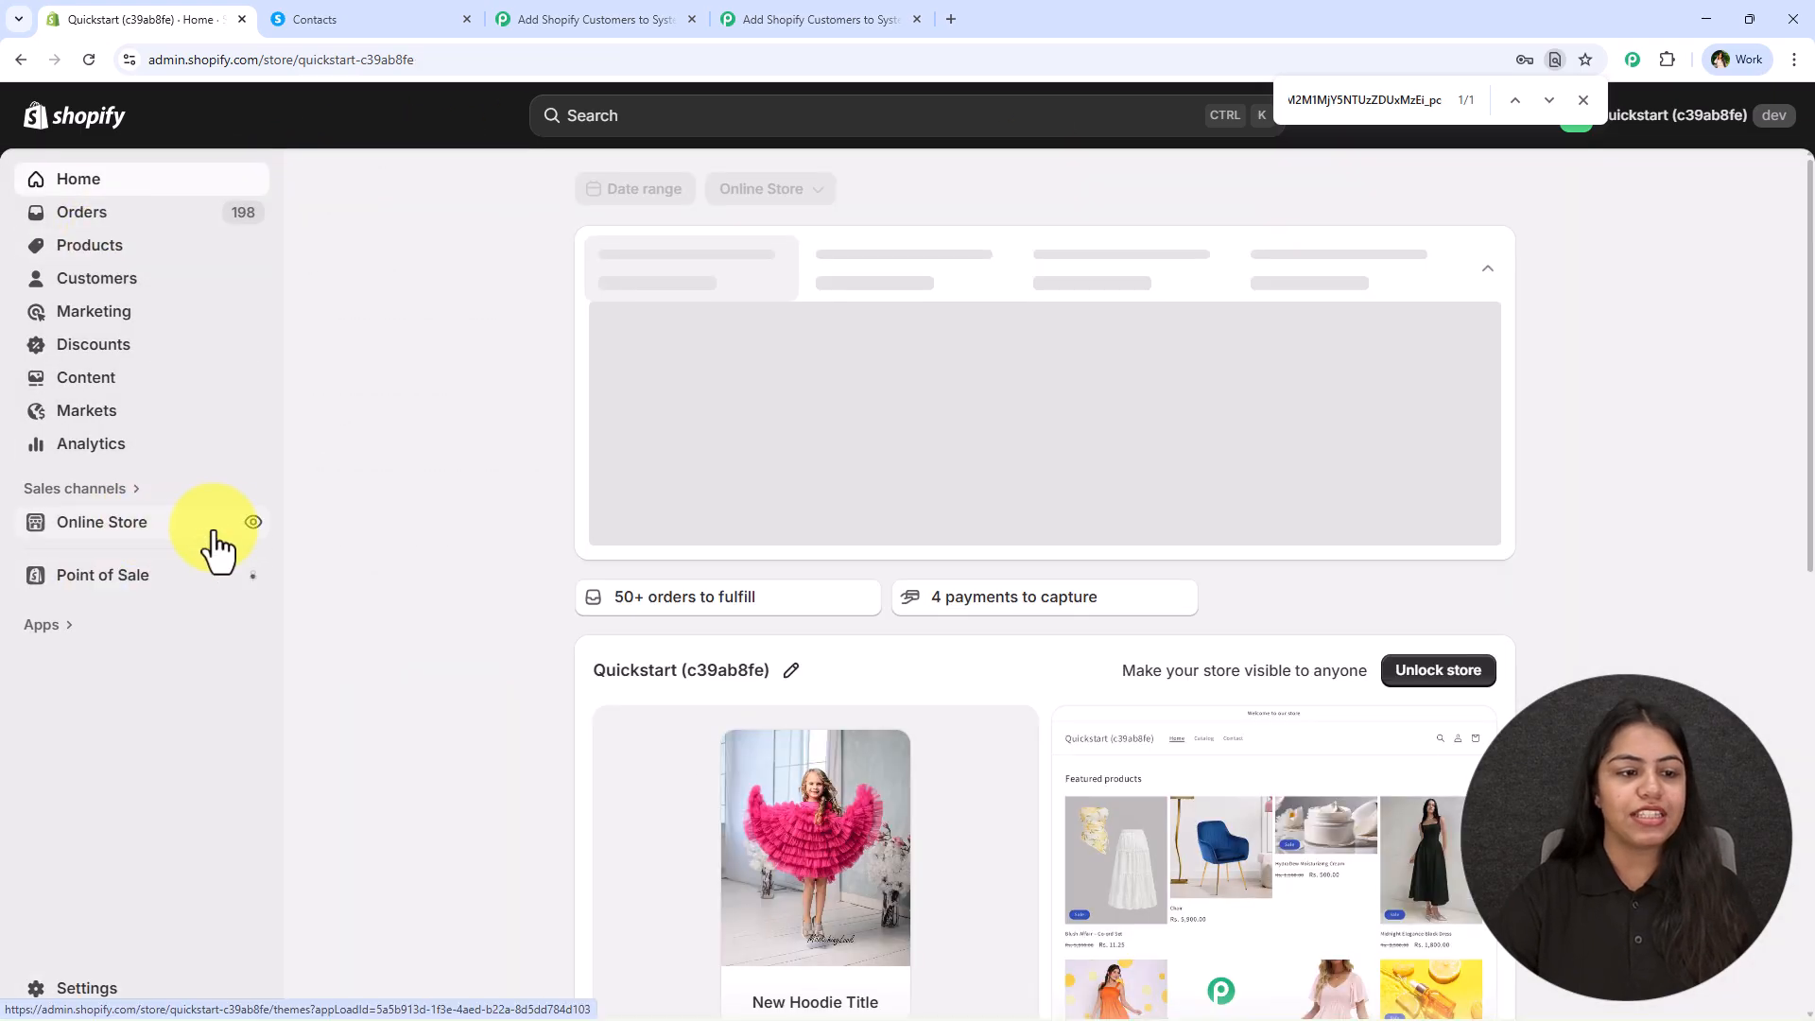
pyautogui.click(257, 523)
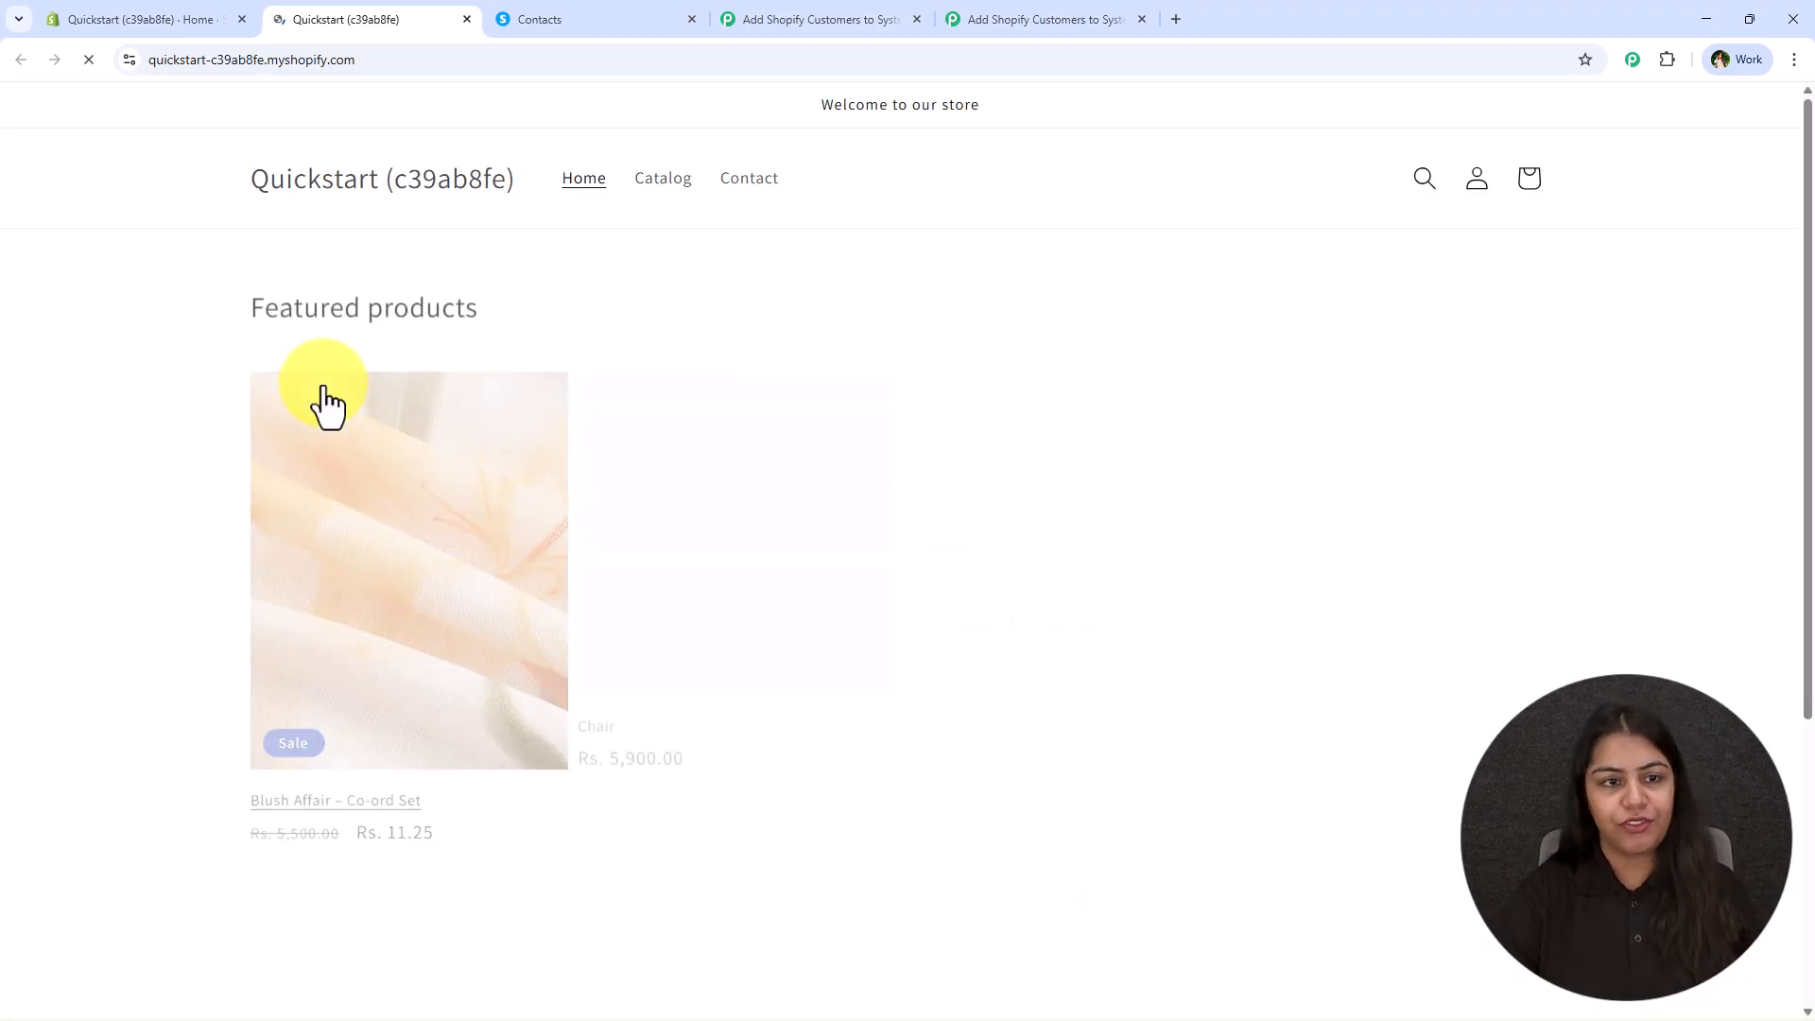
pyautogui.scroll(-1, 260, 653)
pyautogui.click(387, 378)
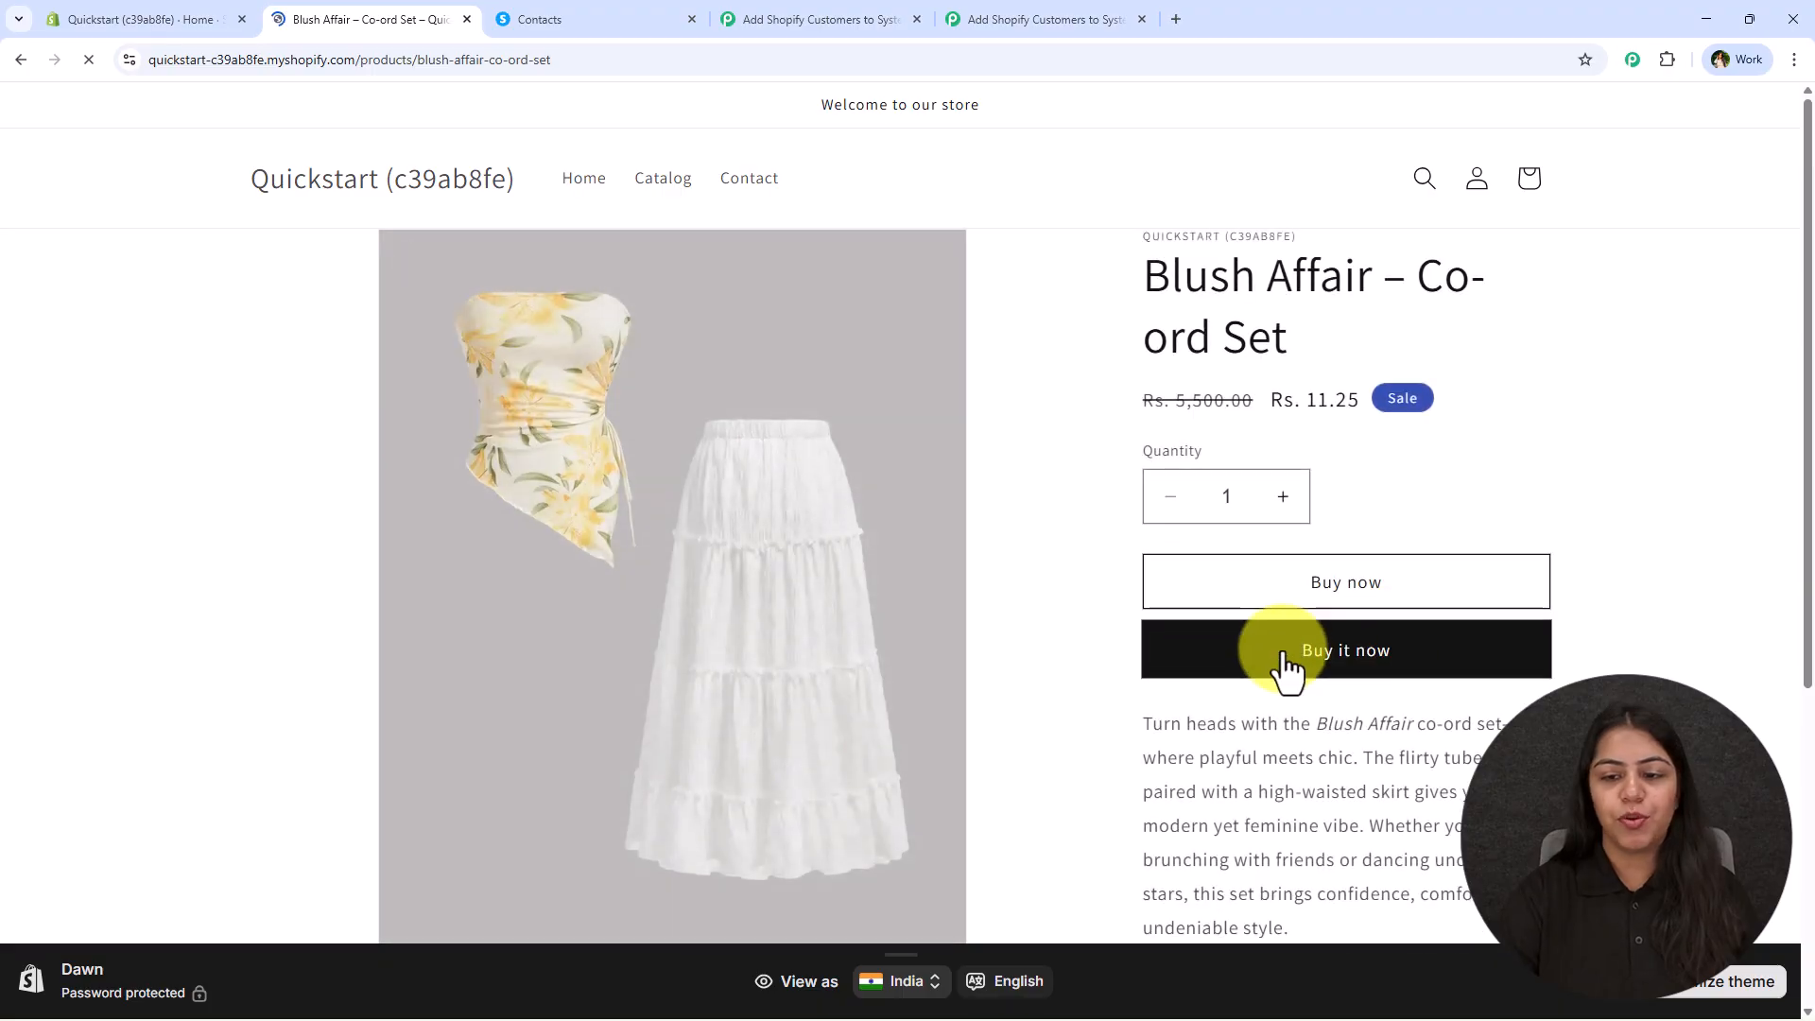
pyautogui.click(1284, 662)
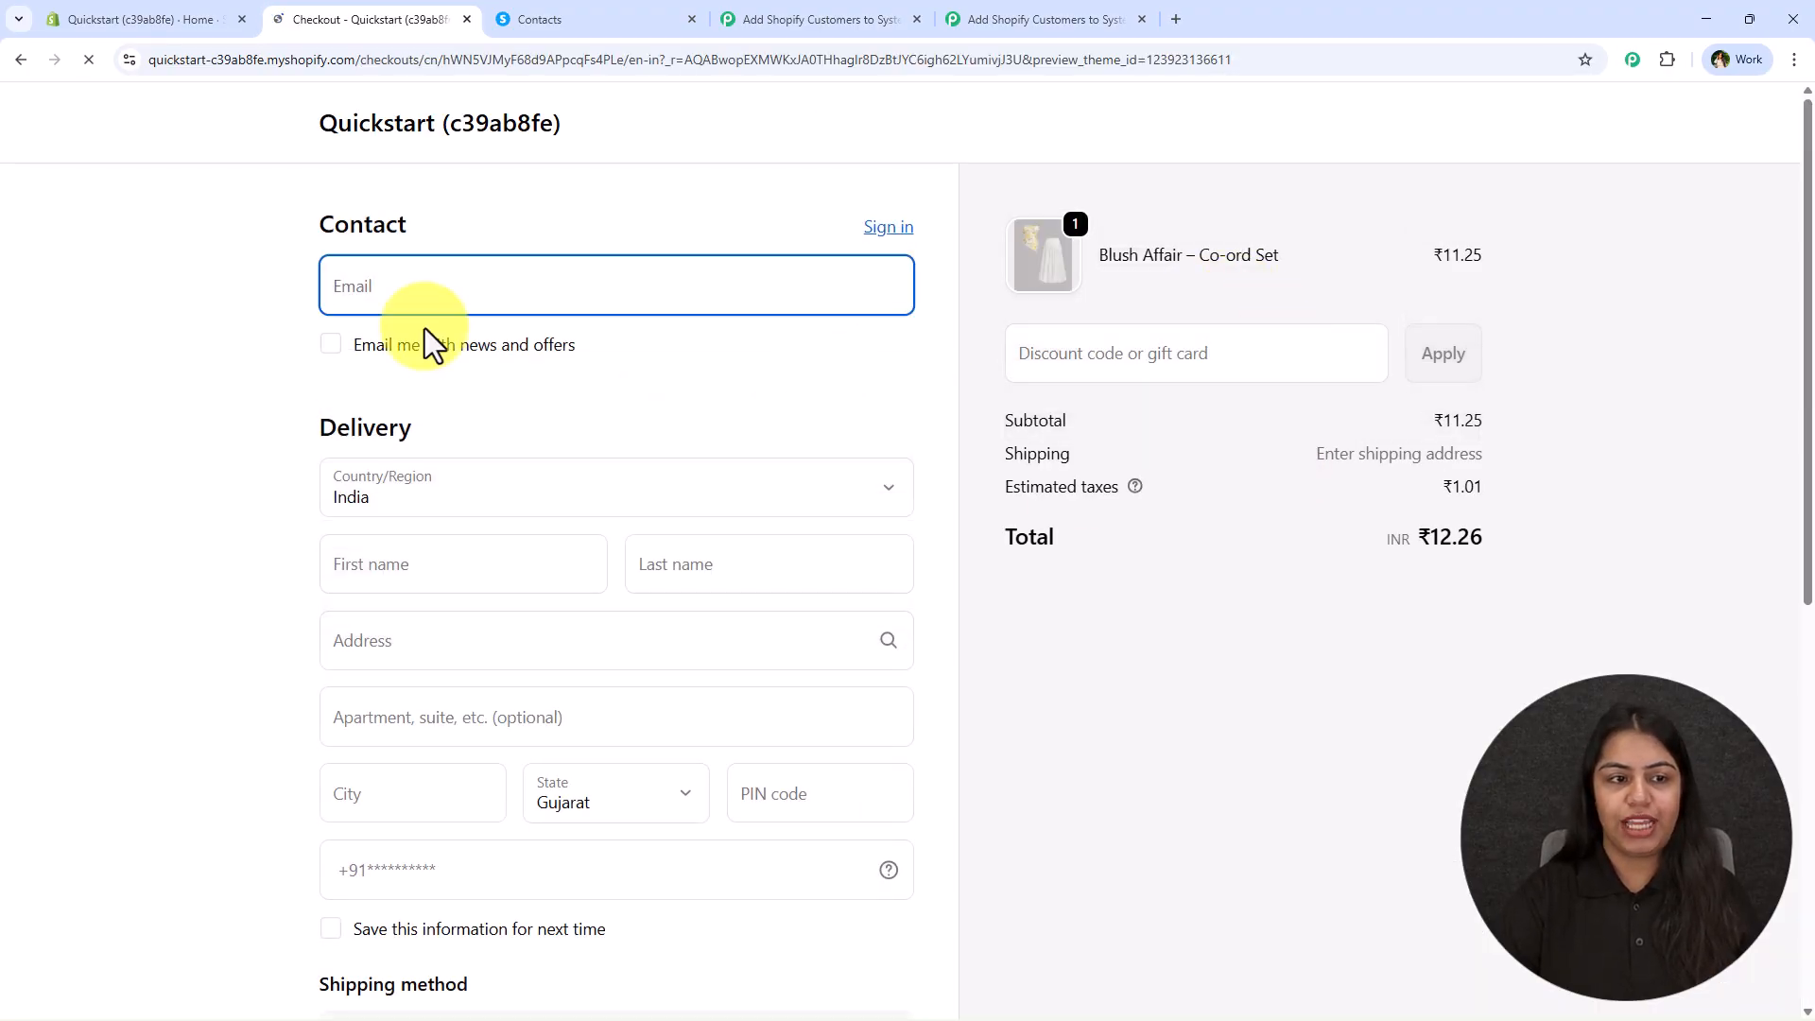
# - Fill the checkout's contact and delivery details from a saved test address and edit the customer's email
pyautogui.click(463, 299)
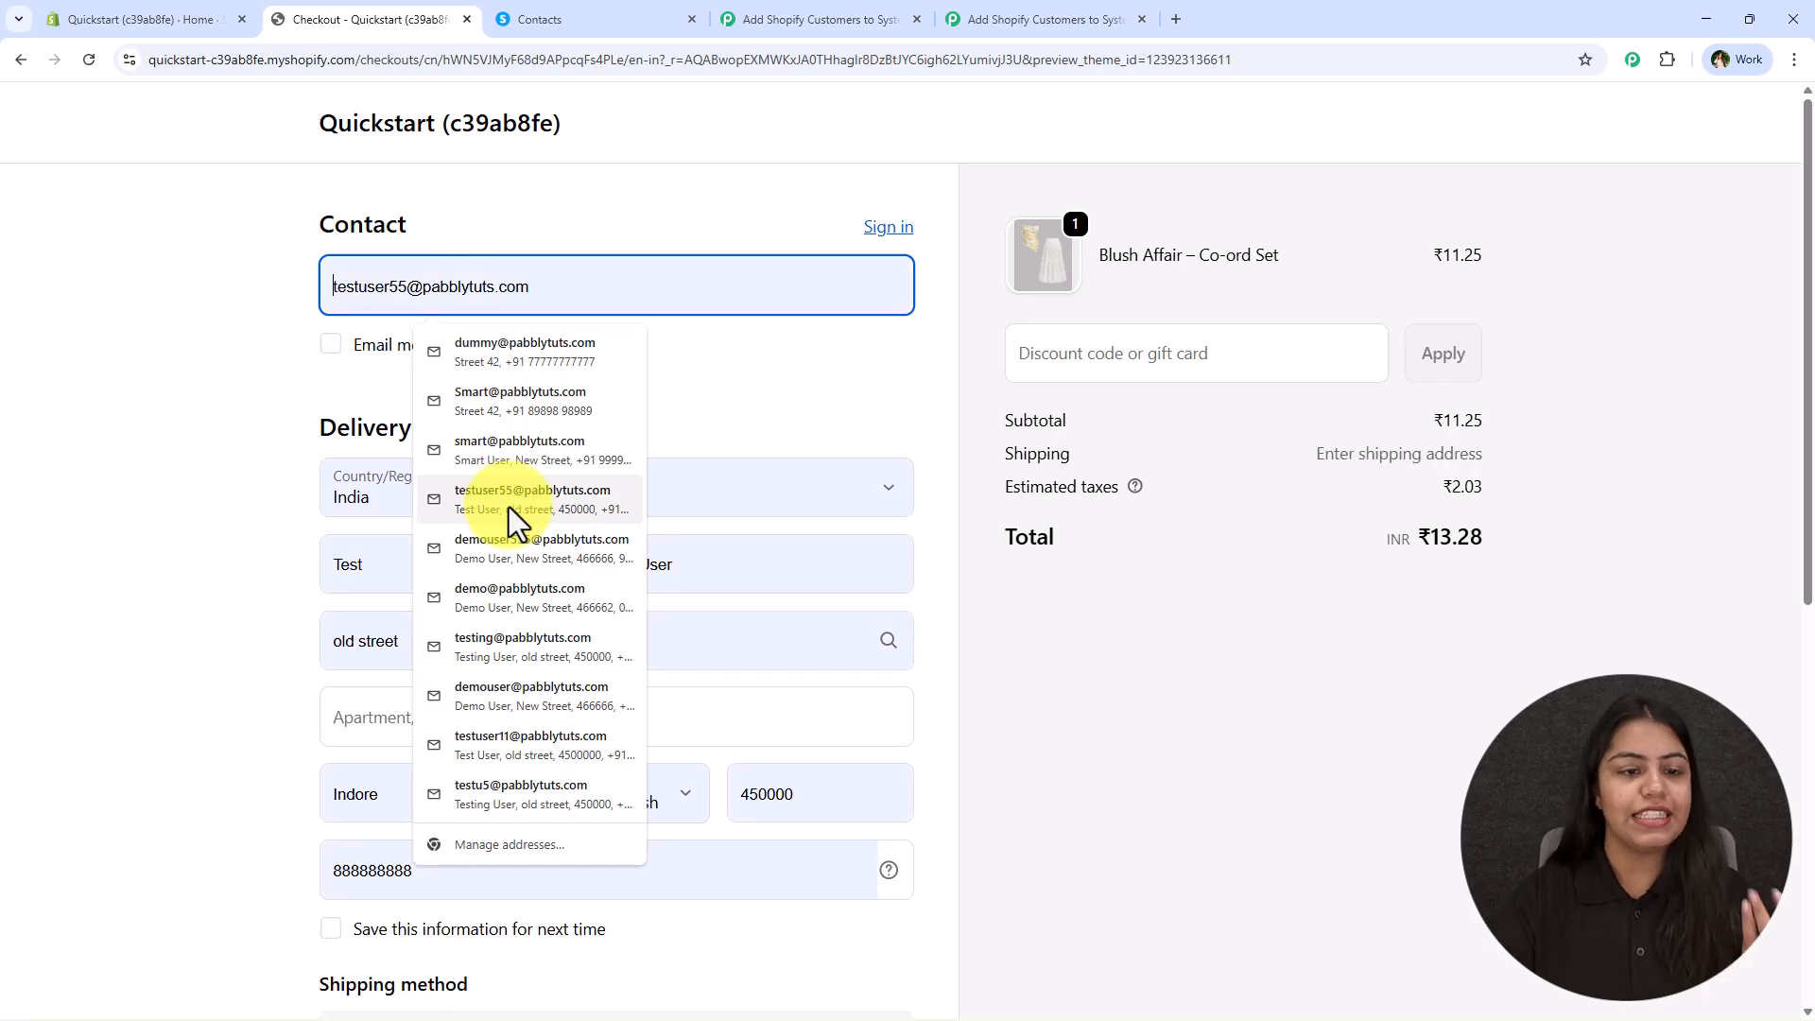
pyautogui.click(524, 388)
pyautogui.click(377, 287)
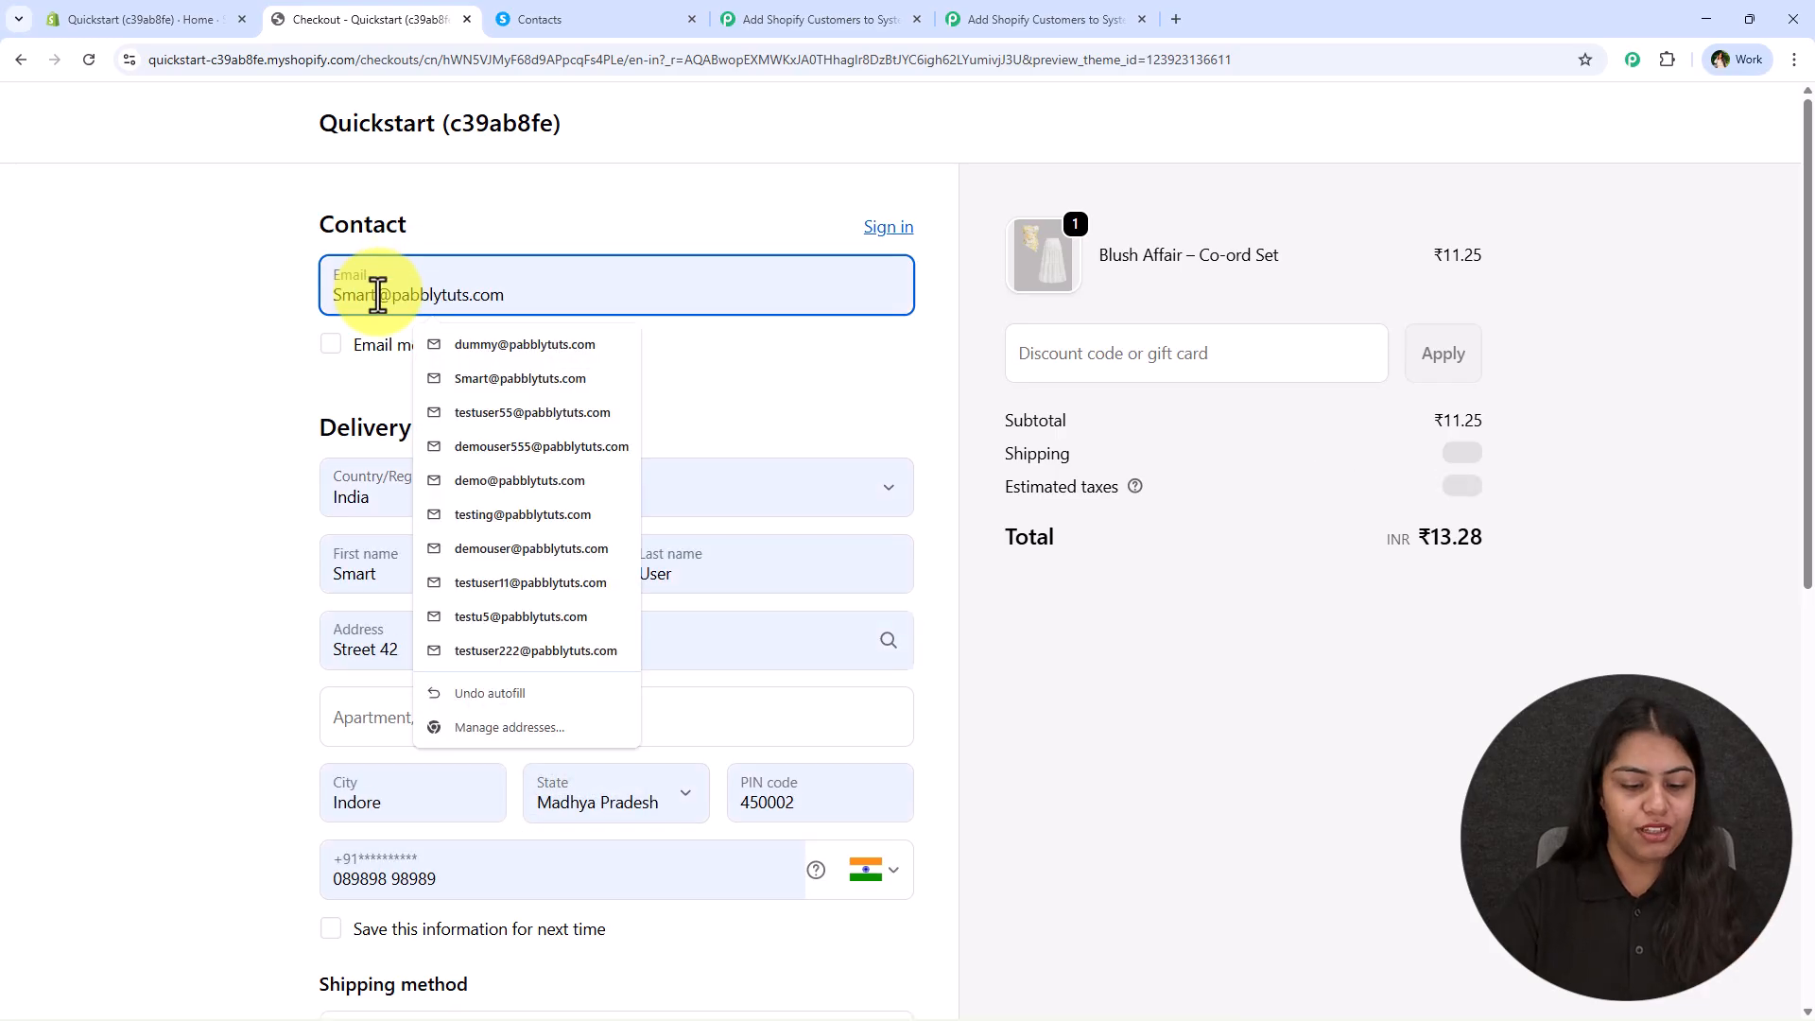
pyautogui.write('user44')
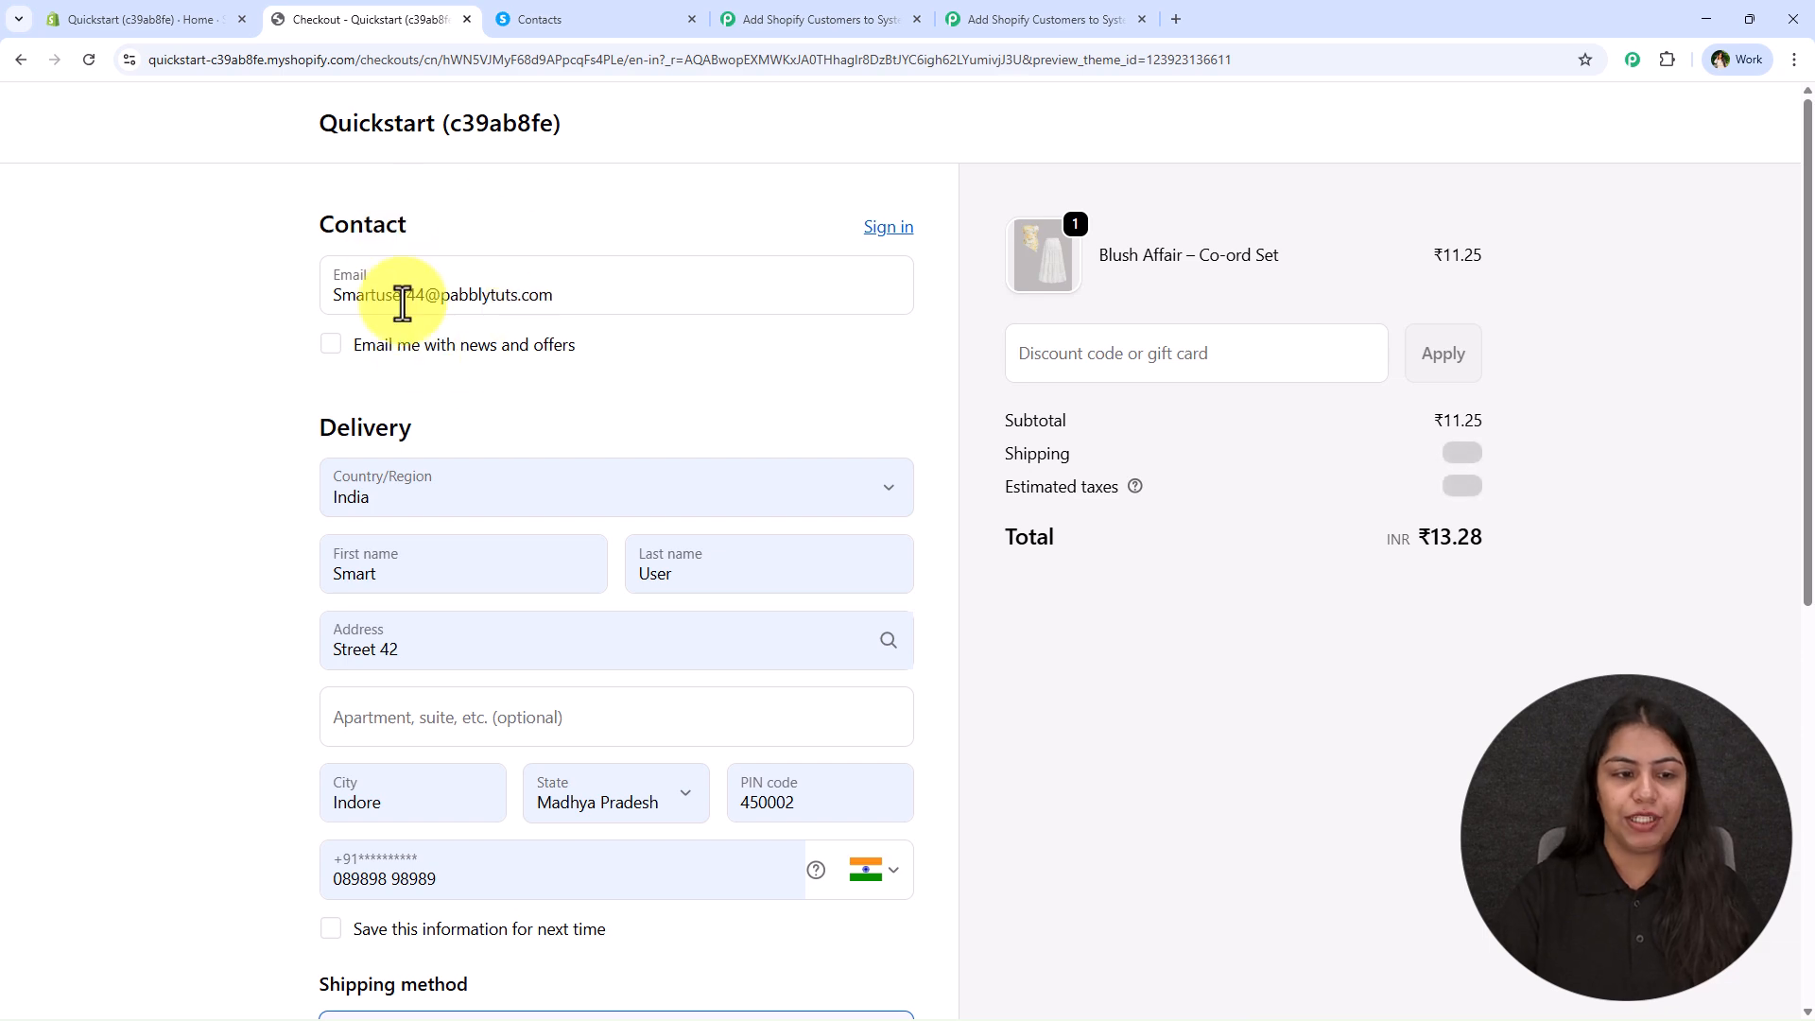
pyautogui.scroll(-2, 608, 474)
pyautogui.scroll(-5, 717, 407)
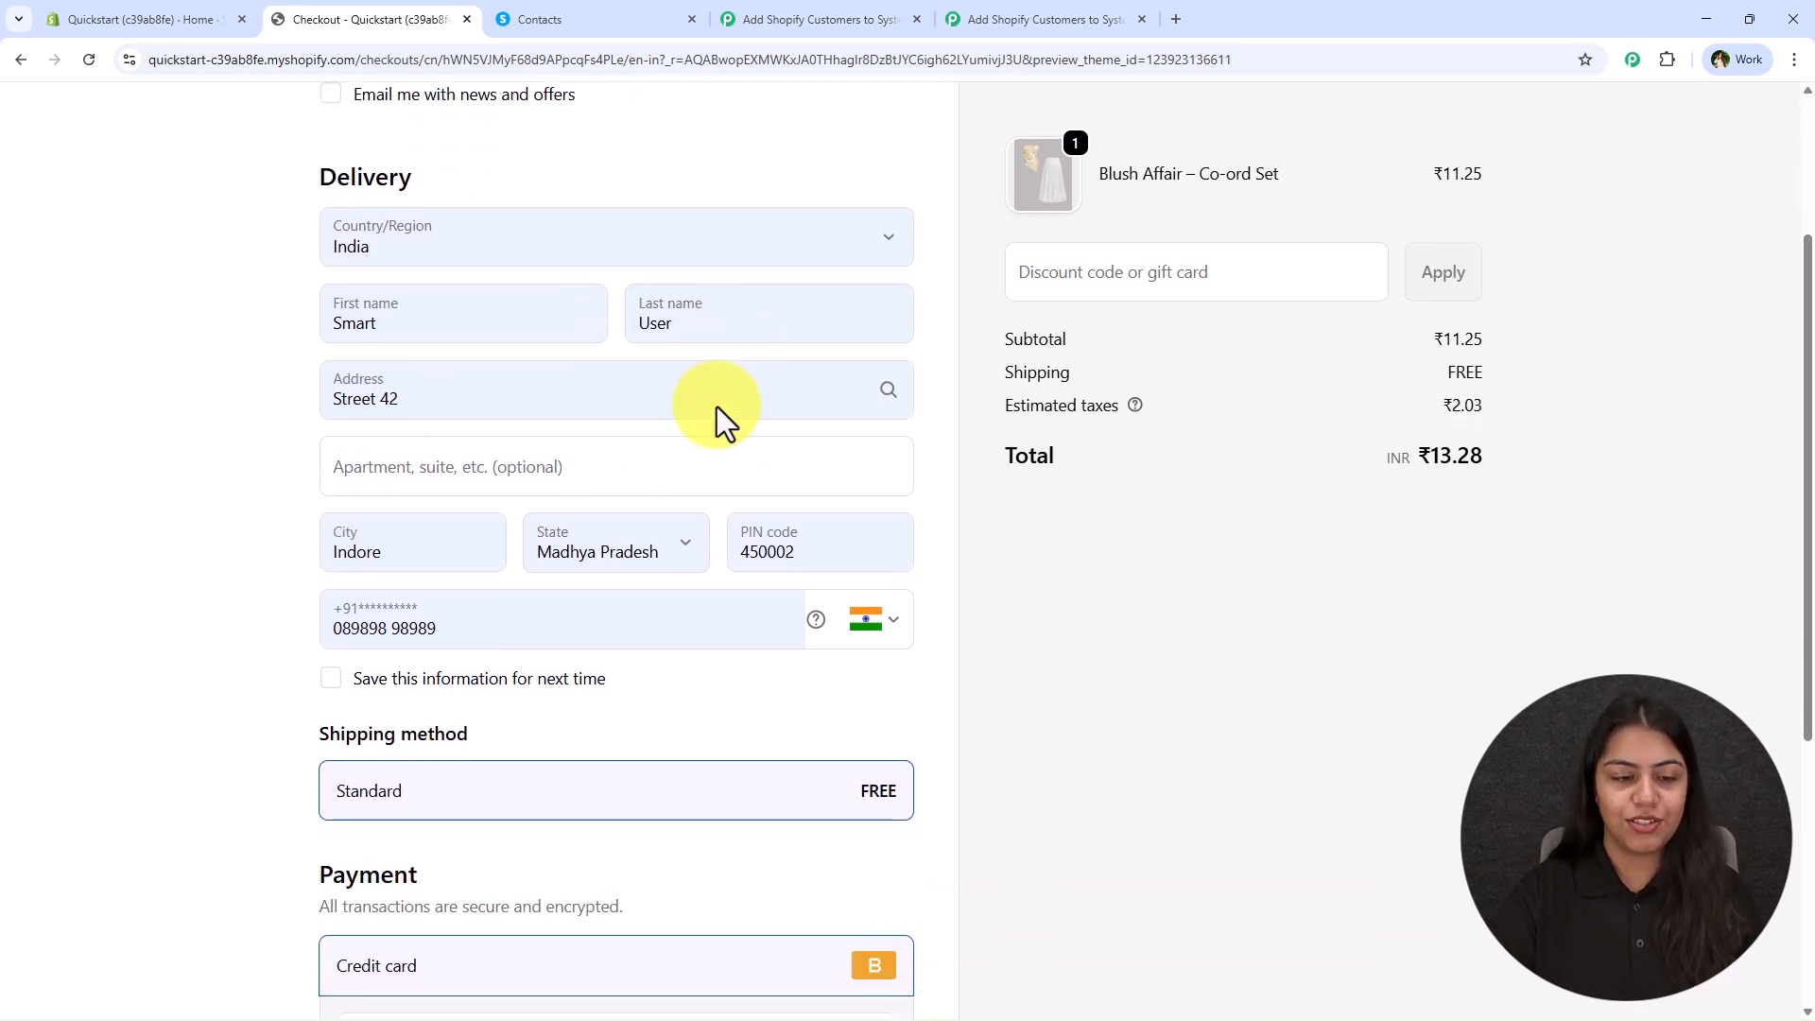
pyautogui.scroll(4, 565, 490)
pyautogui.scroll(-5, 565, 490)
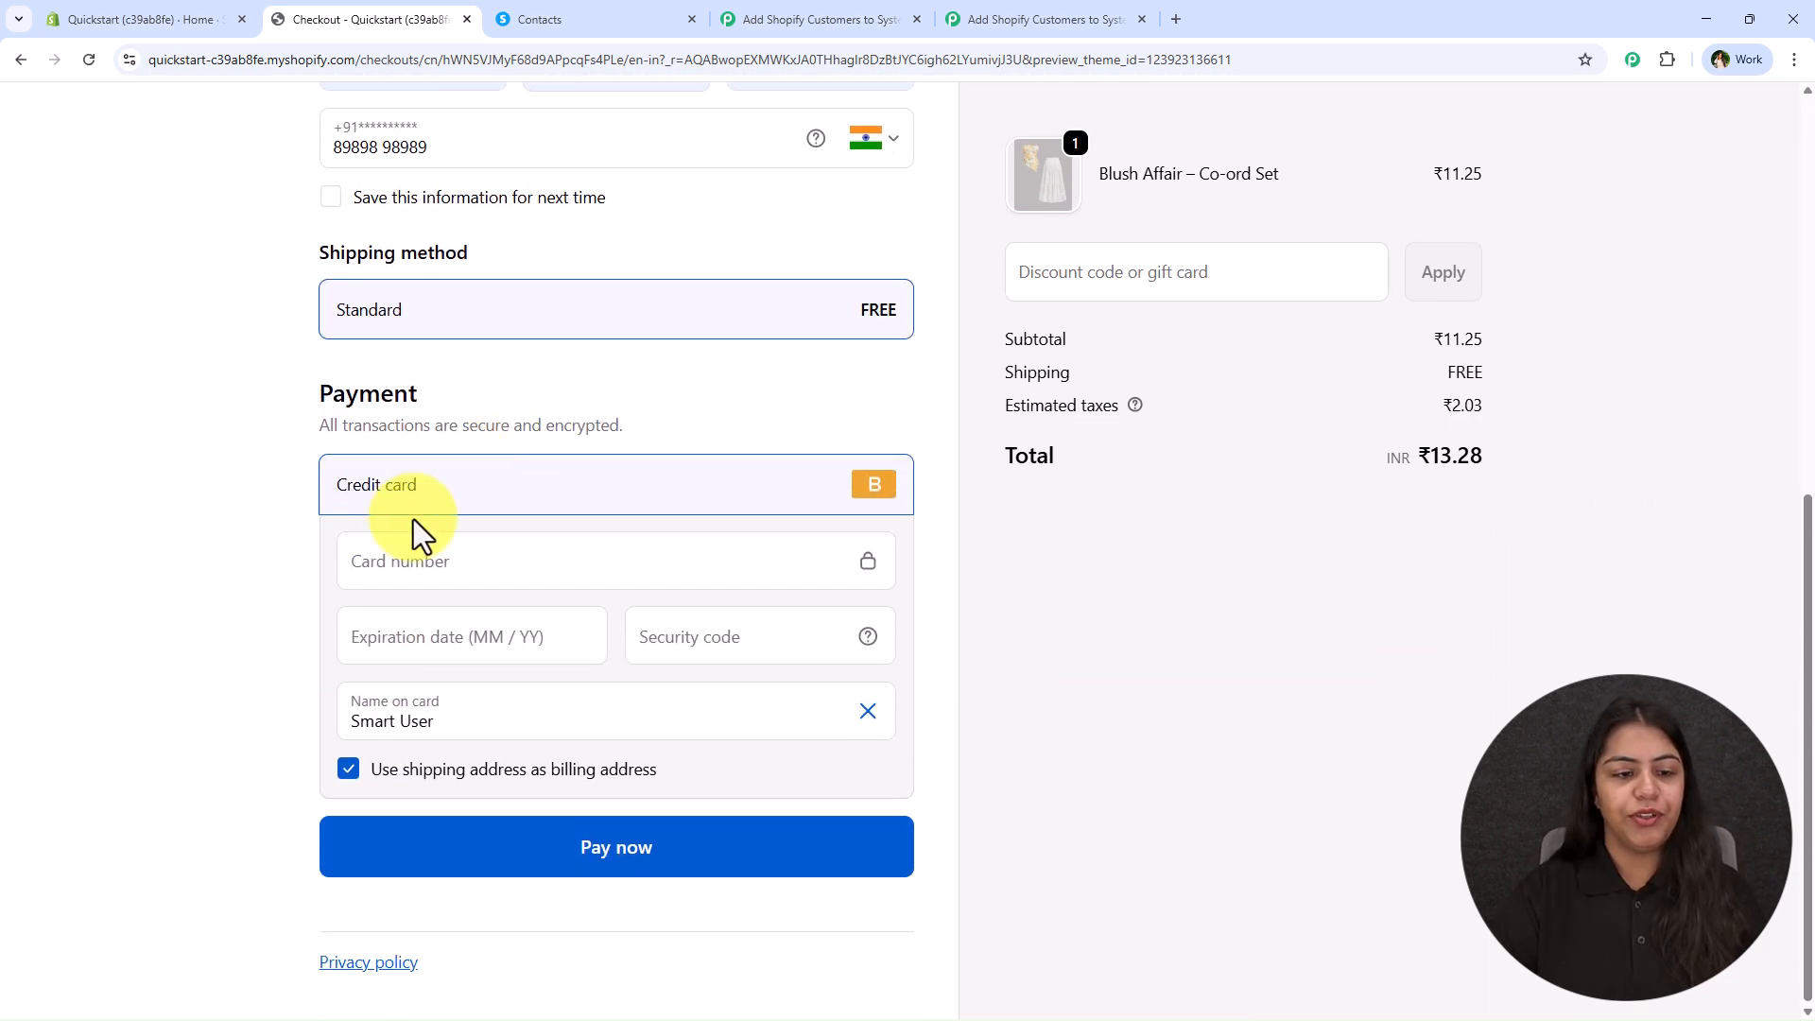
# - Fill in the payment details, replace the card number with the test card number, and pay for the order, saving the customer's address
pyautogui.click(422, 557)
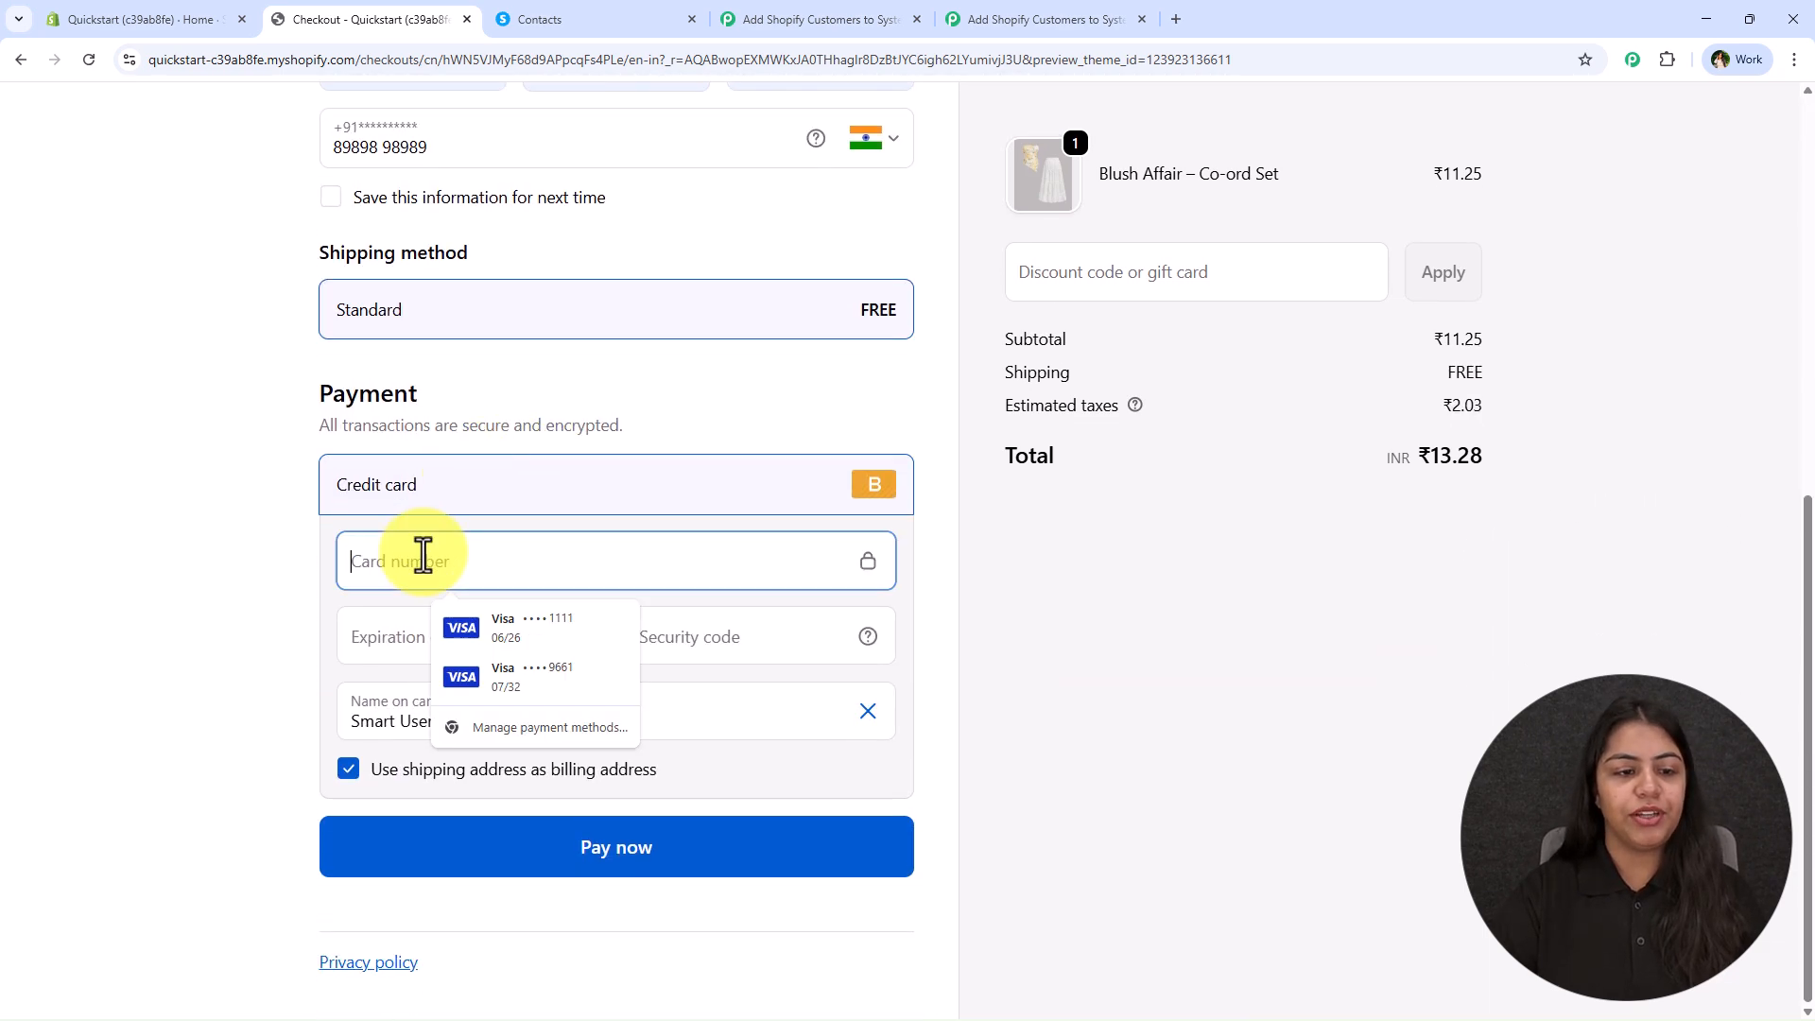
pyautogui.click(517, 627)
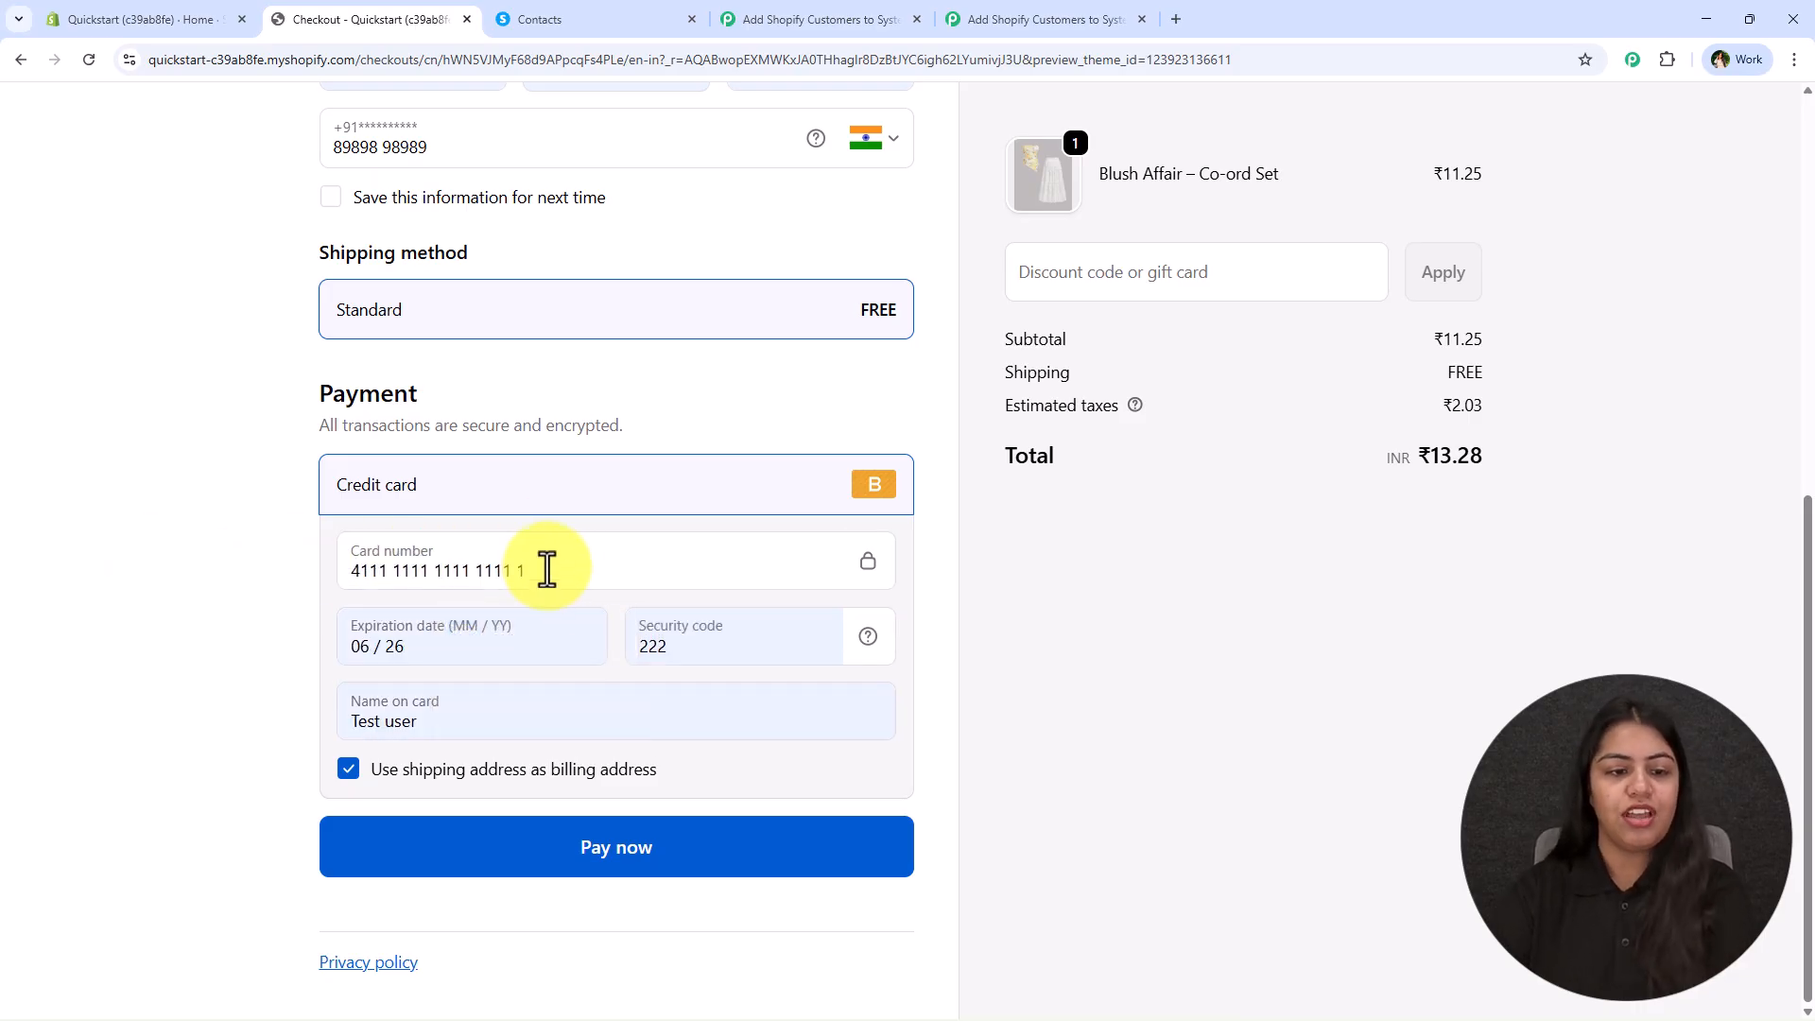
pyautogui.tripleClick(548, 569)
pyautogui.write('1')
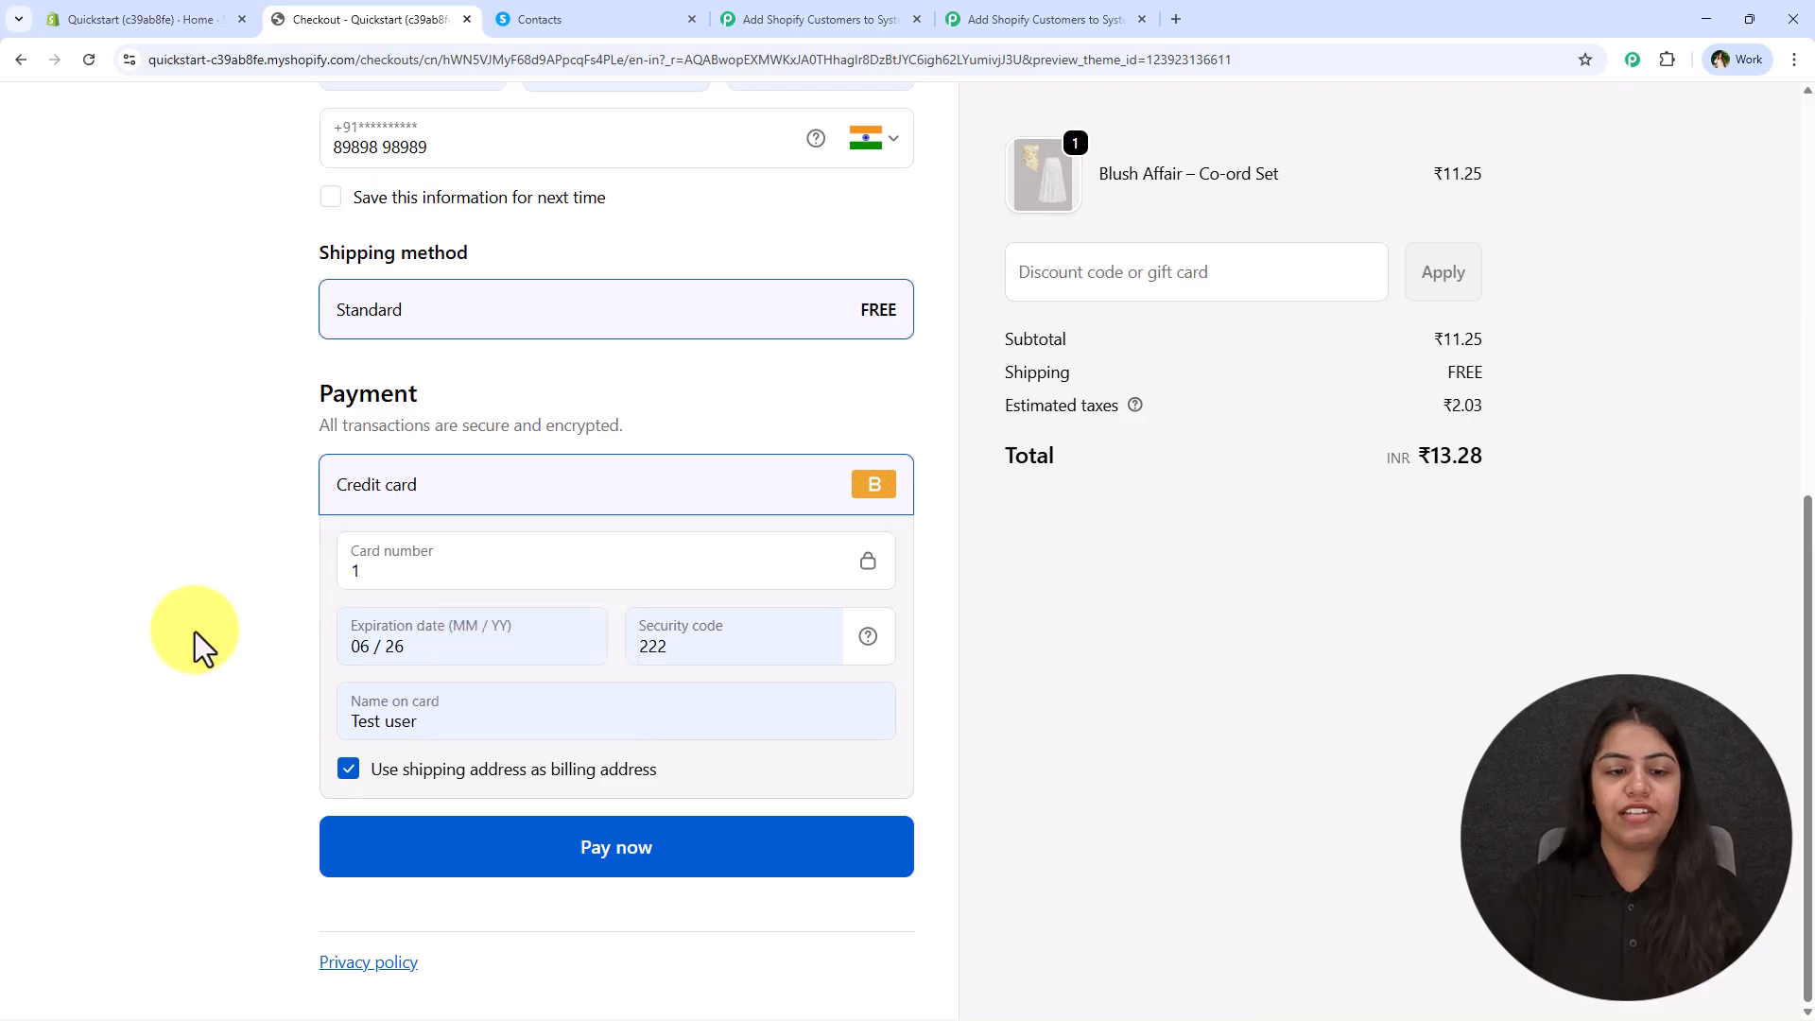
pyautogui.click(610, 837)
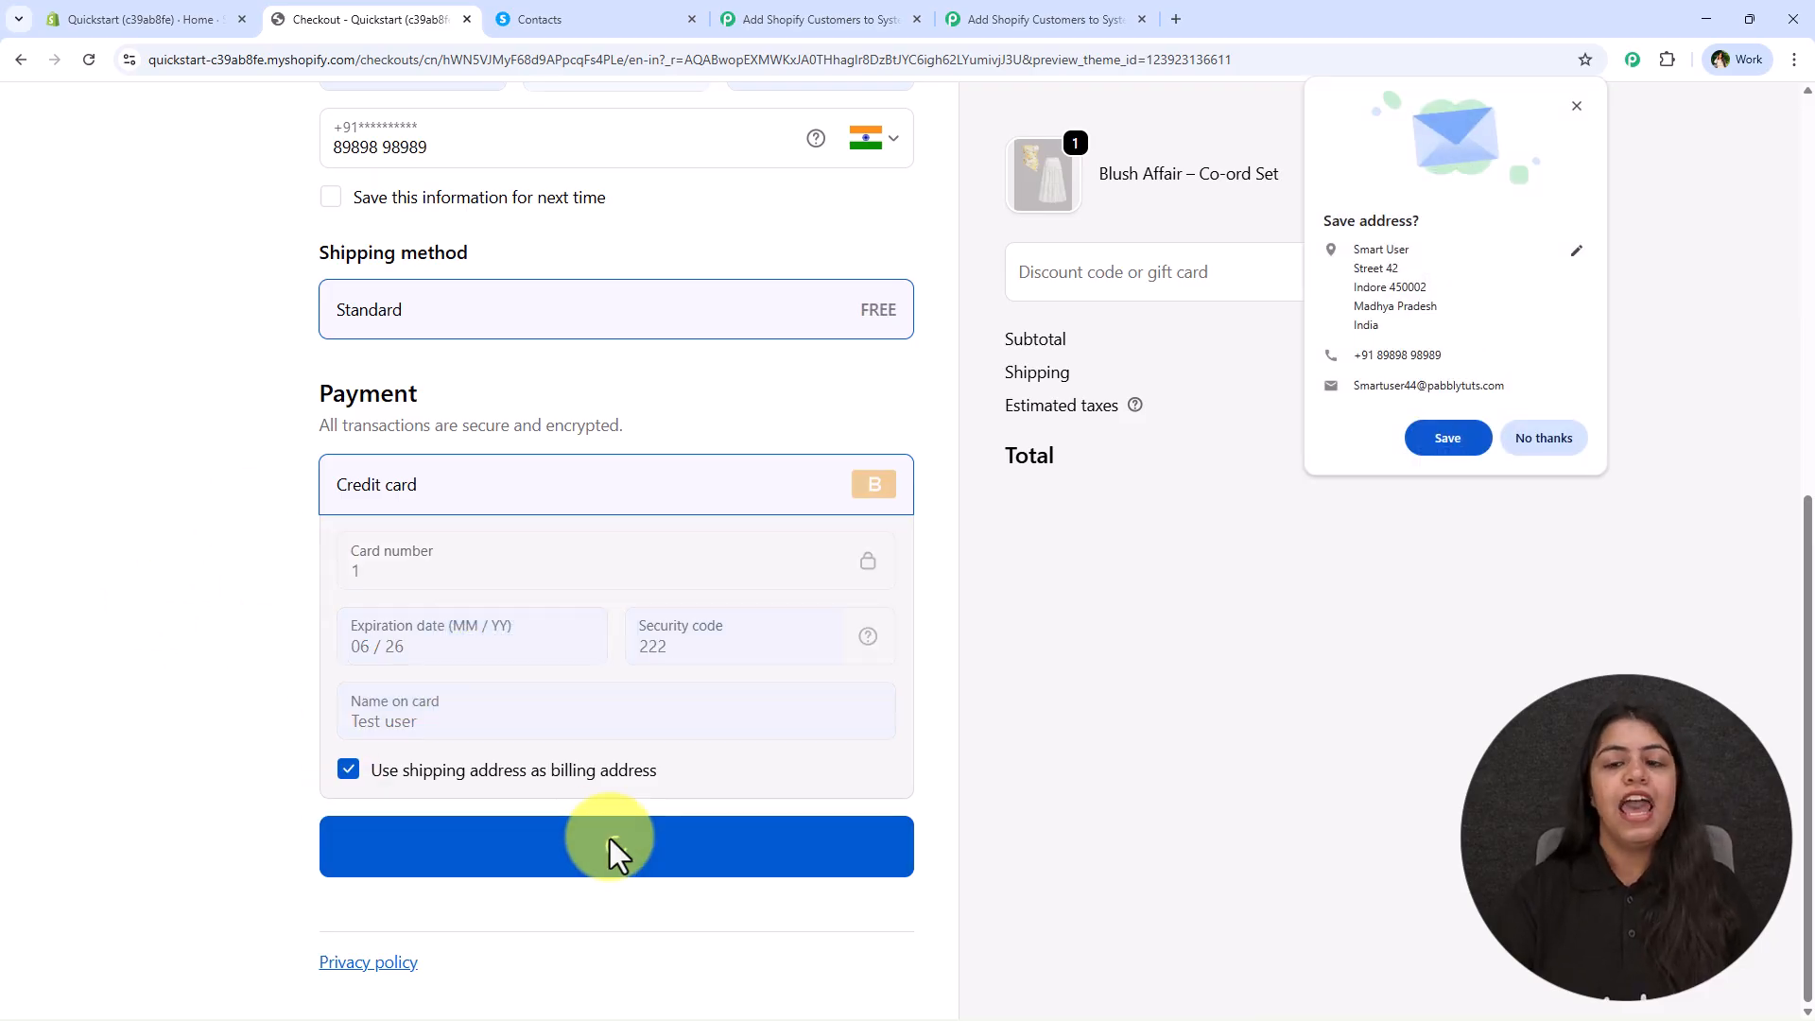
pyautogui.click(1438, 451)
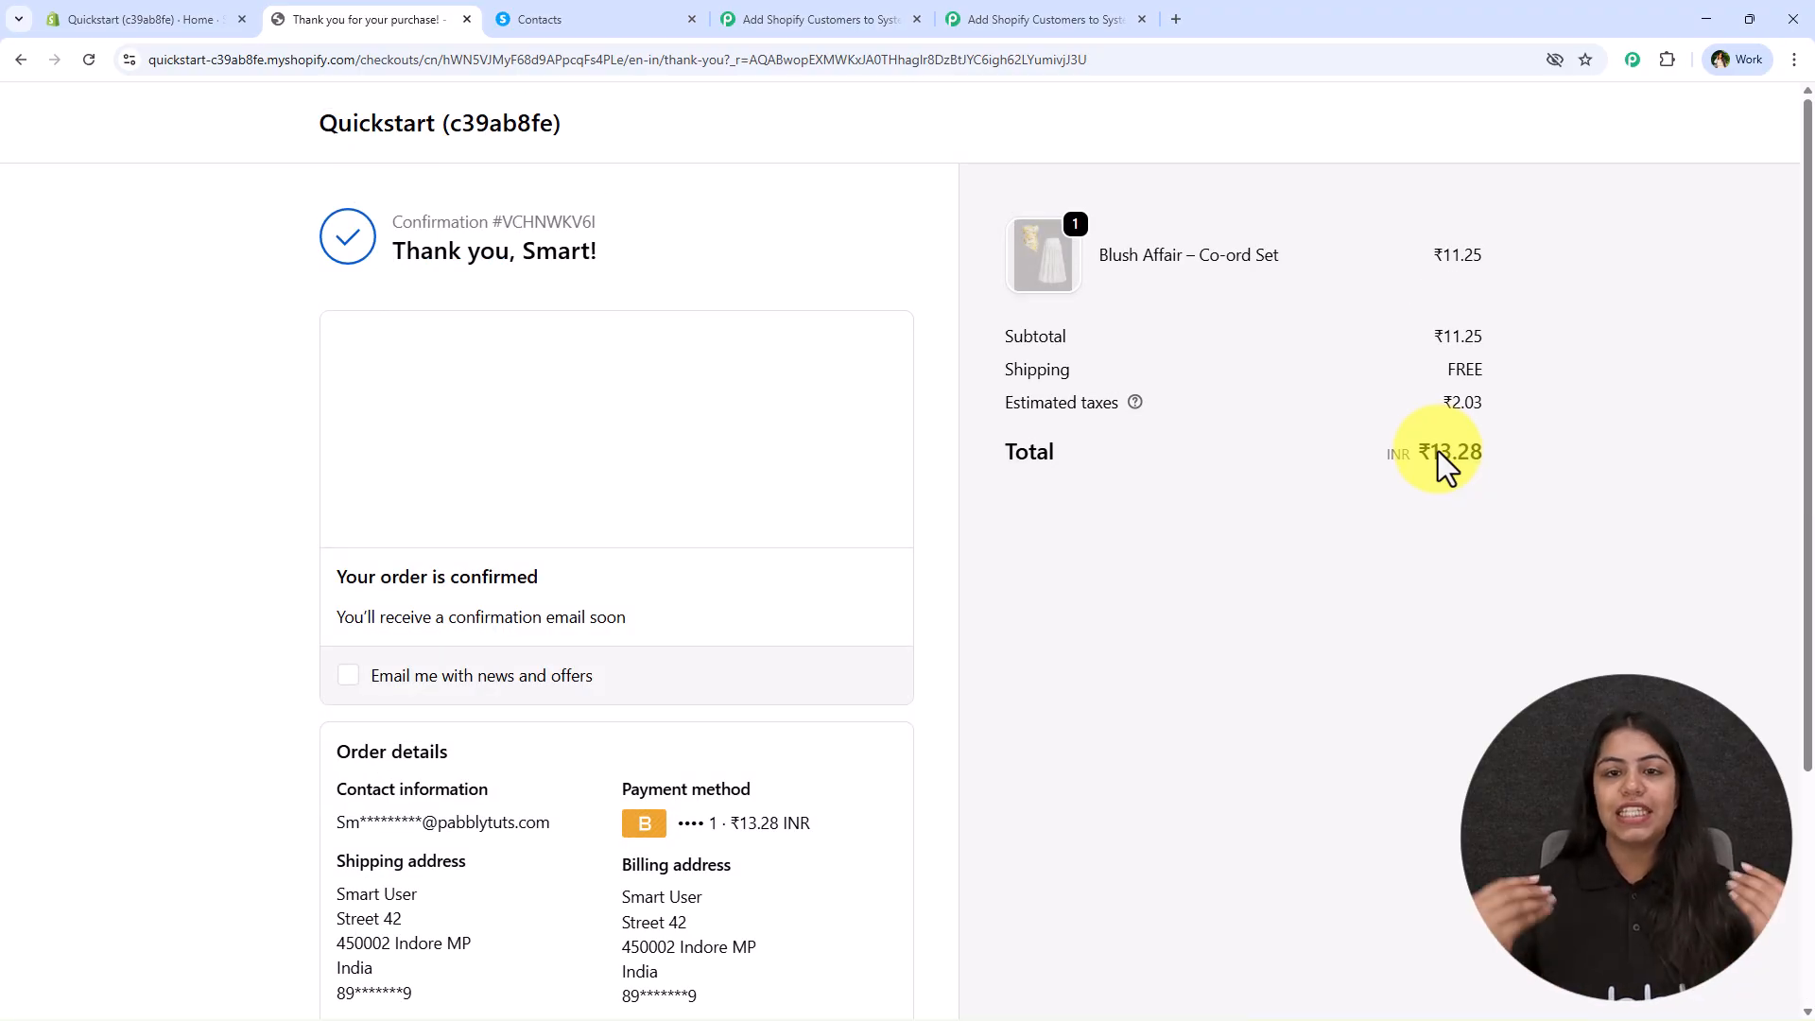
# - Review the order confirmation's details and switch to the new workflow in Pabbly Connect
pyautogui.scroll(-2, 870, 730)
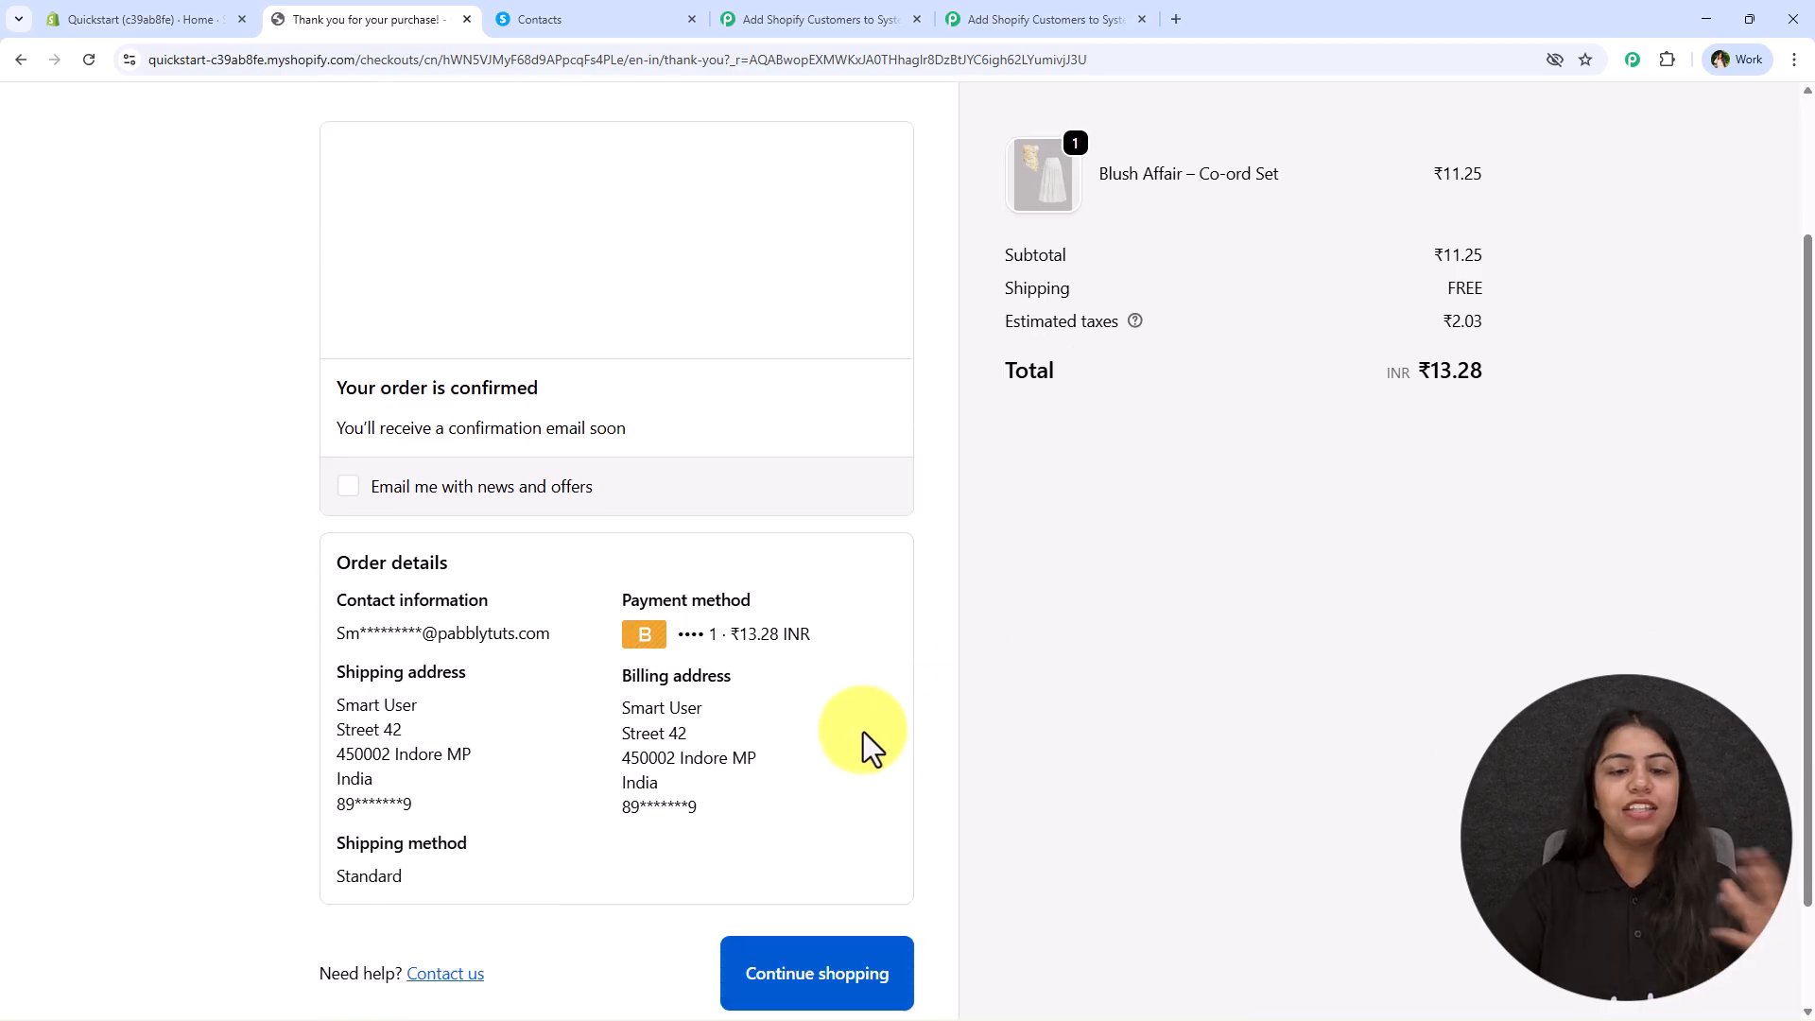
pyautogui.scroll(2, 860, 733)
pyautogui.click(1044, 19)
# - Examine the captured webhook response for the test order's shipping, address and line item data, and close the trigger setup
pyautogui.scroll(-5, 1051, 586)
pyautogui.moveTo(1189, 440)
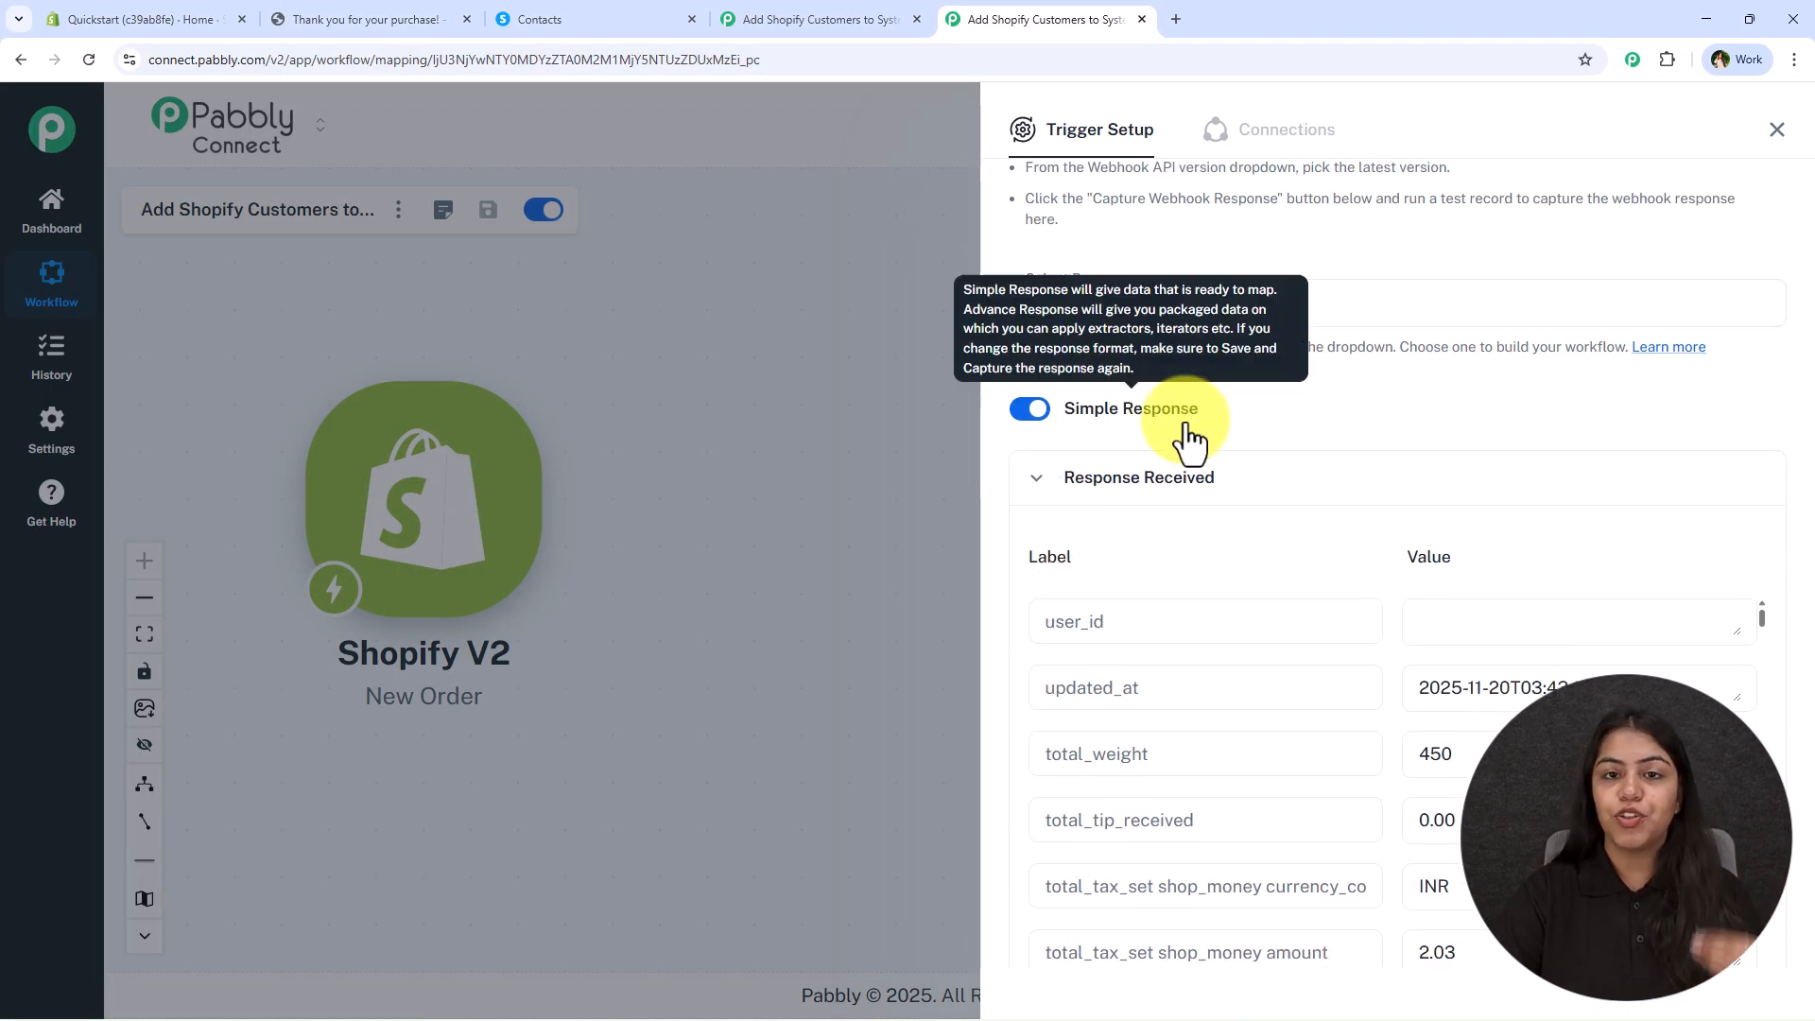
pyautogui.scroll(2, 1172, 444)
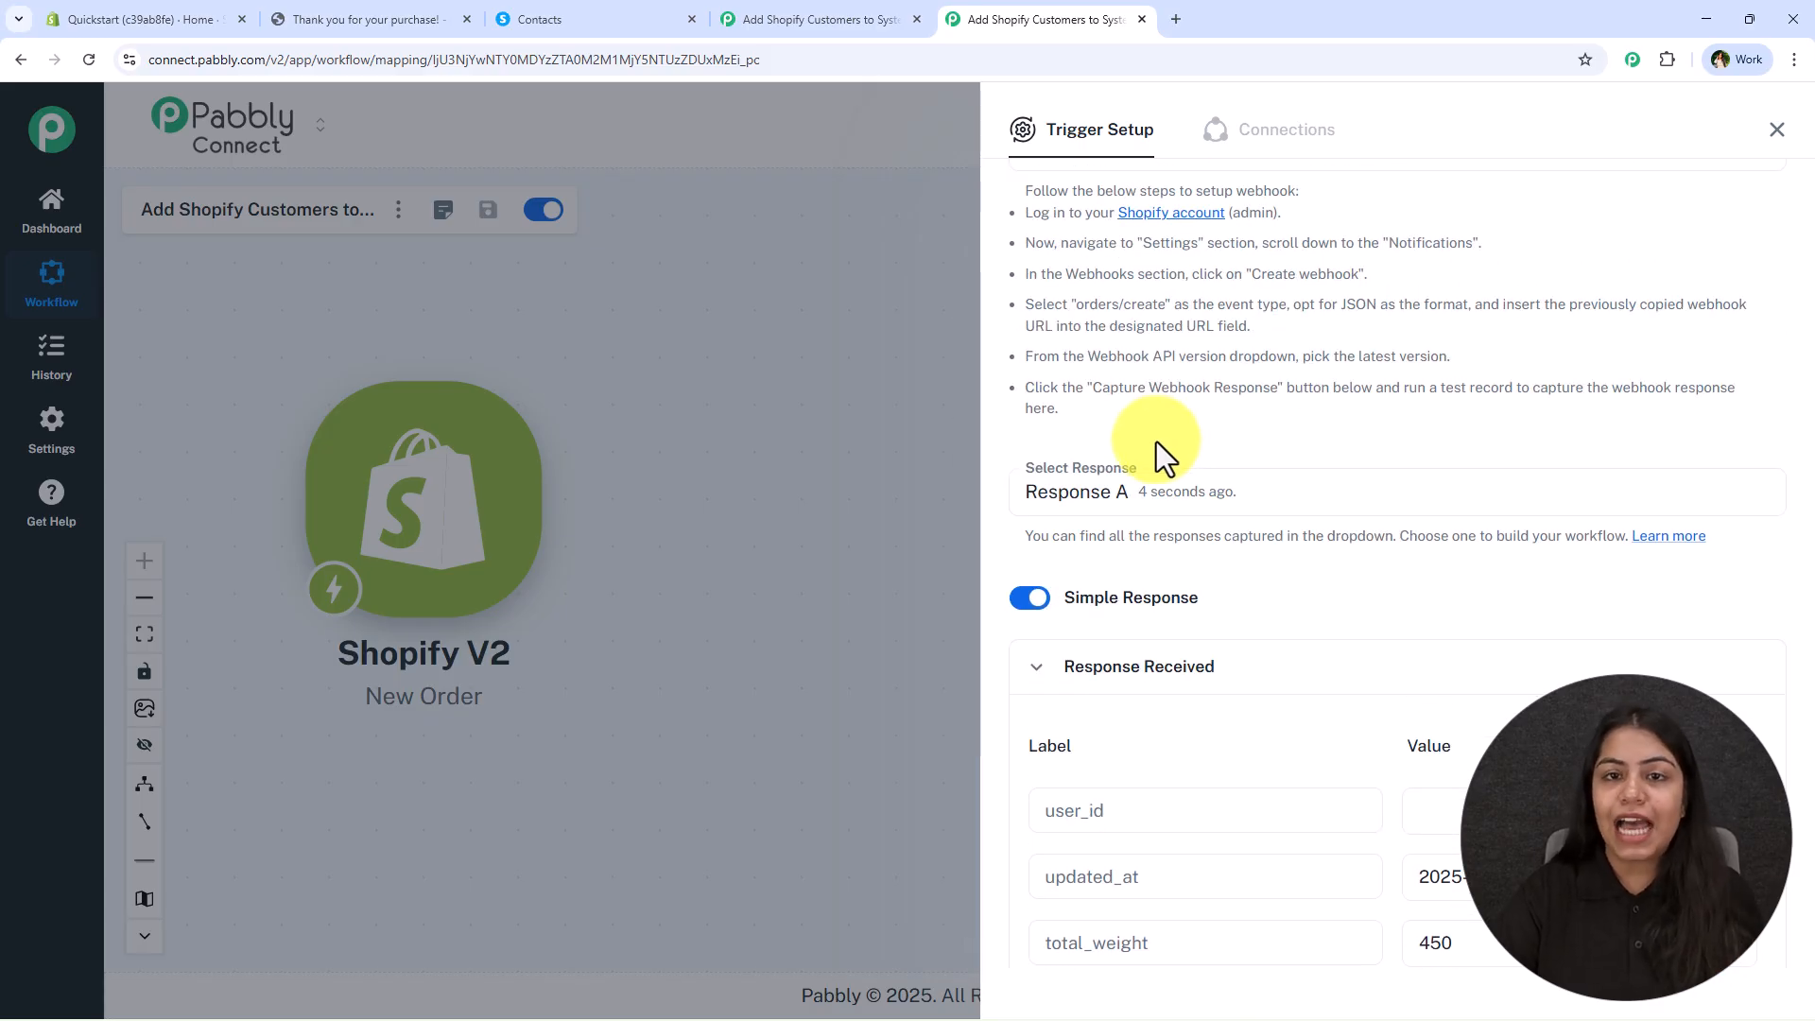
pyautogui.scroll(-10, 1172, 463)
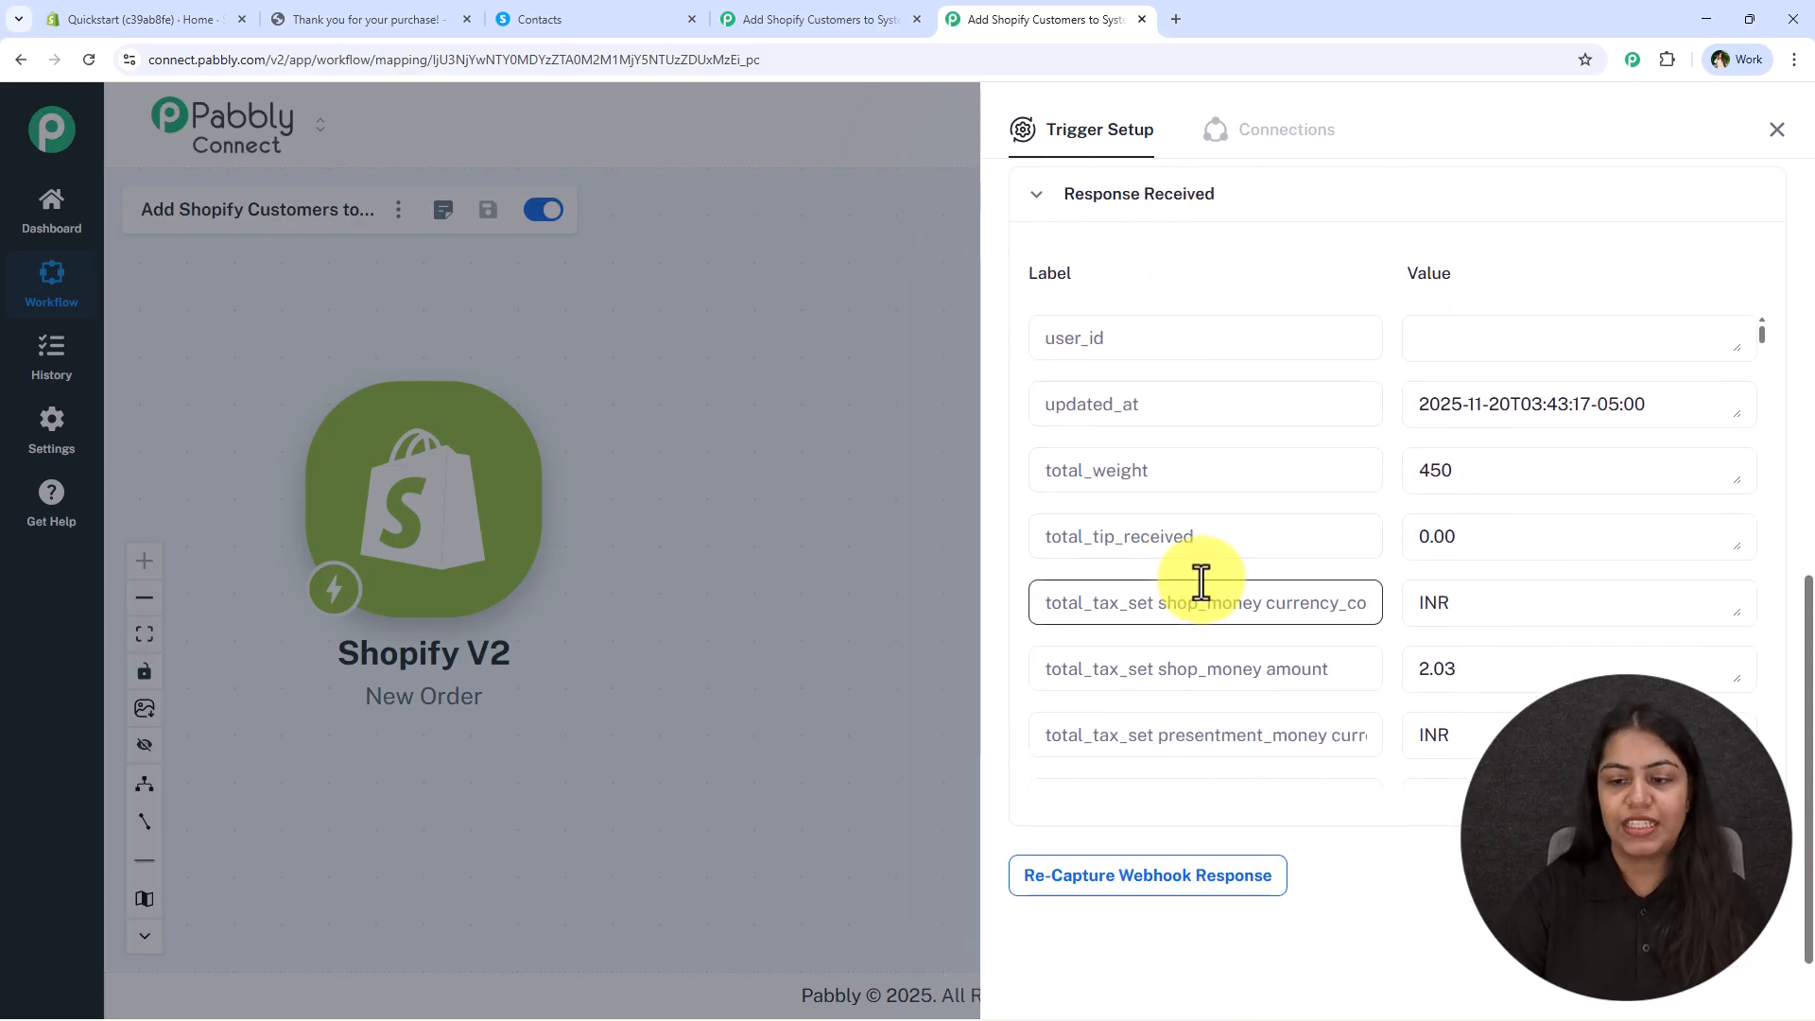
pyautogui.scroll(-15, 1207, 567)
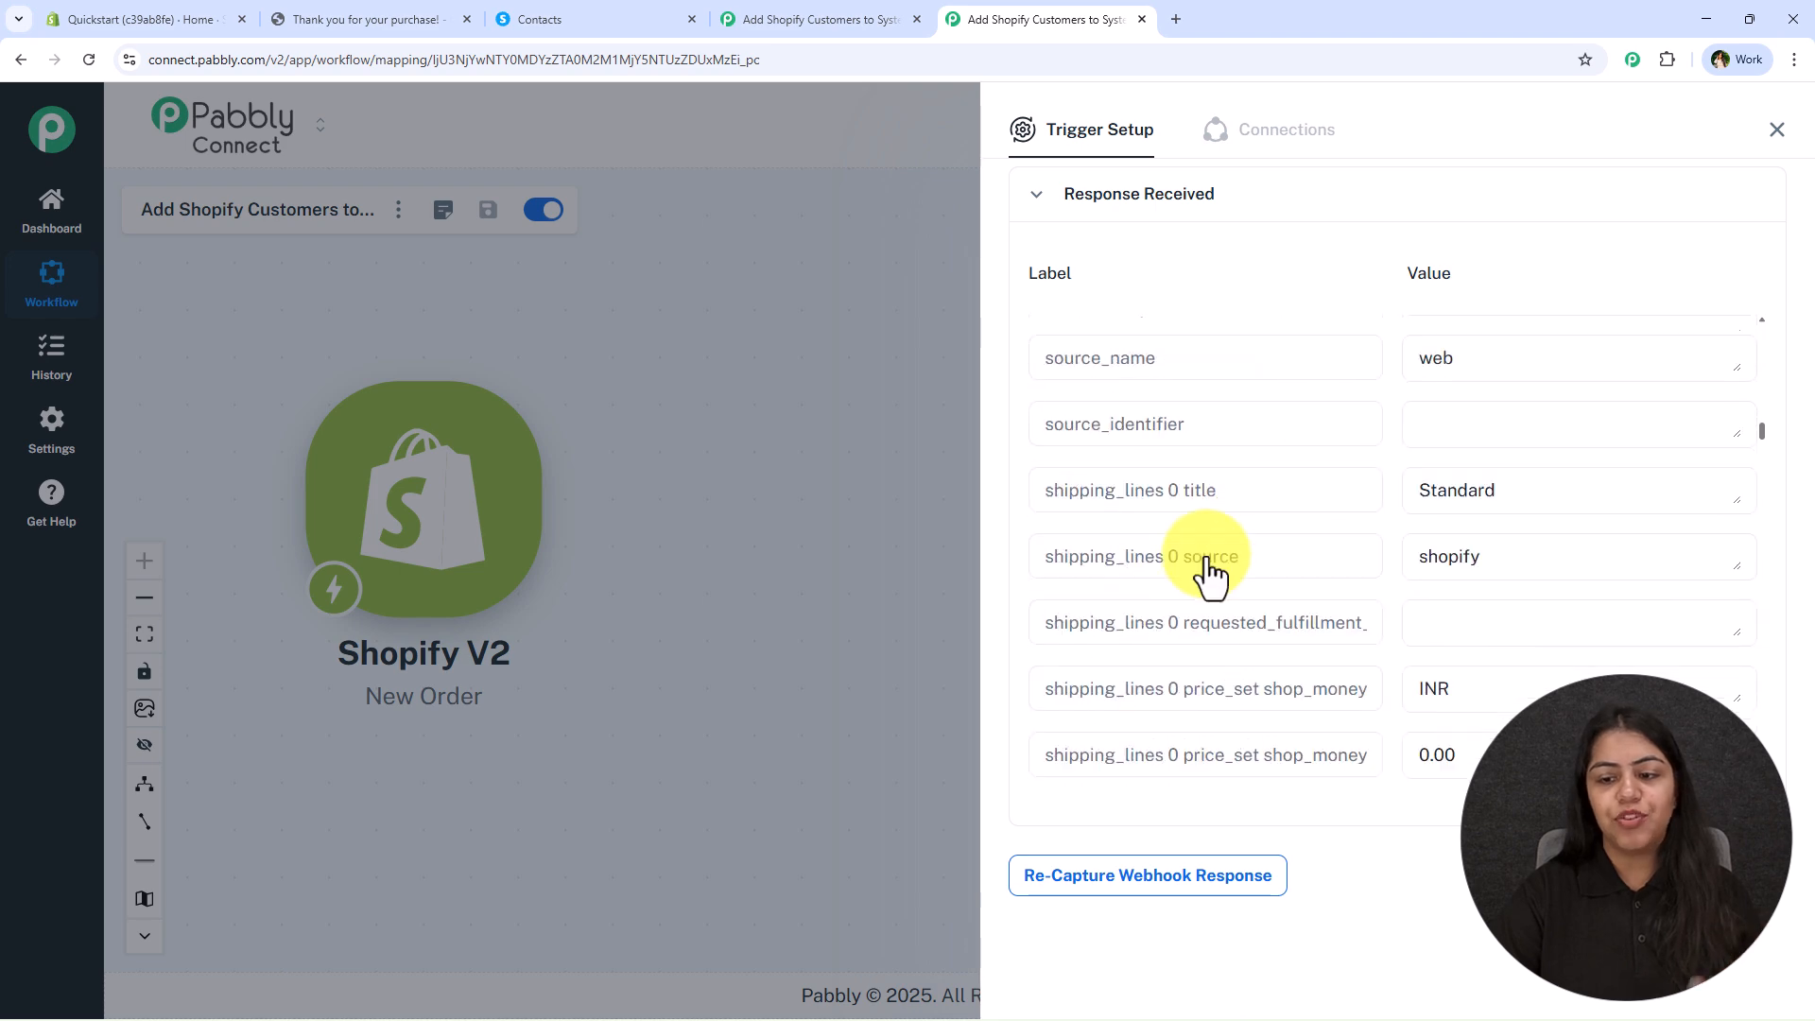
pyautogui.scroll(-8, 1207, 558)
pyautogui.moveTo(1556, 489); pyautogui.dragTo(1550, 441)
pyautogui.doubleClick(1550, 442)
pyautogui.scroll(-10, 1362, 494)
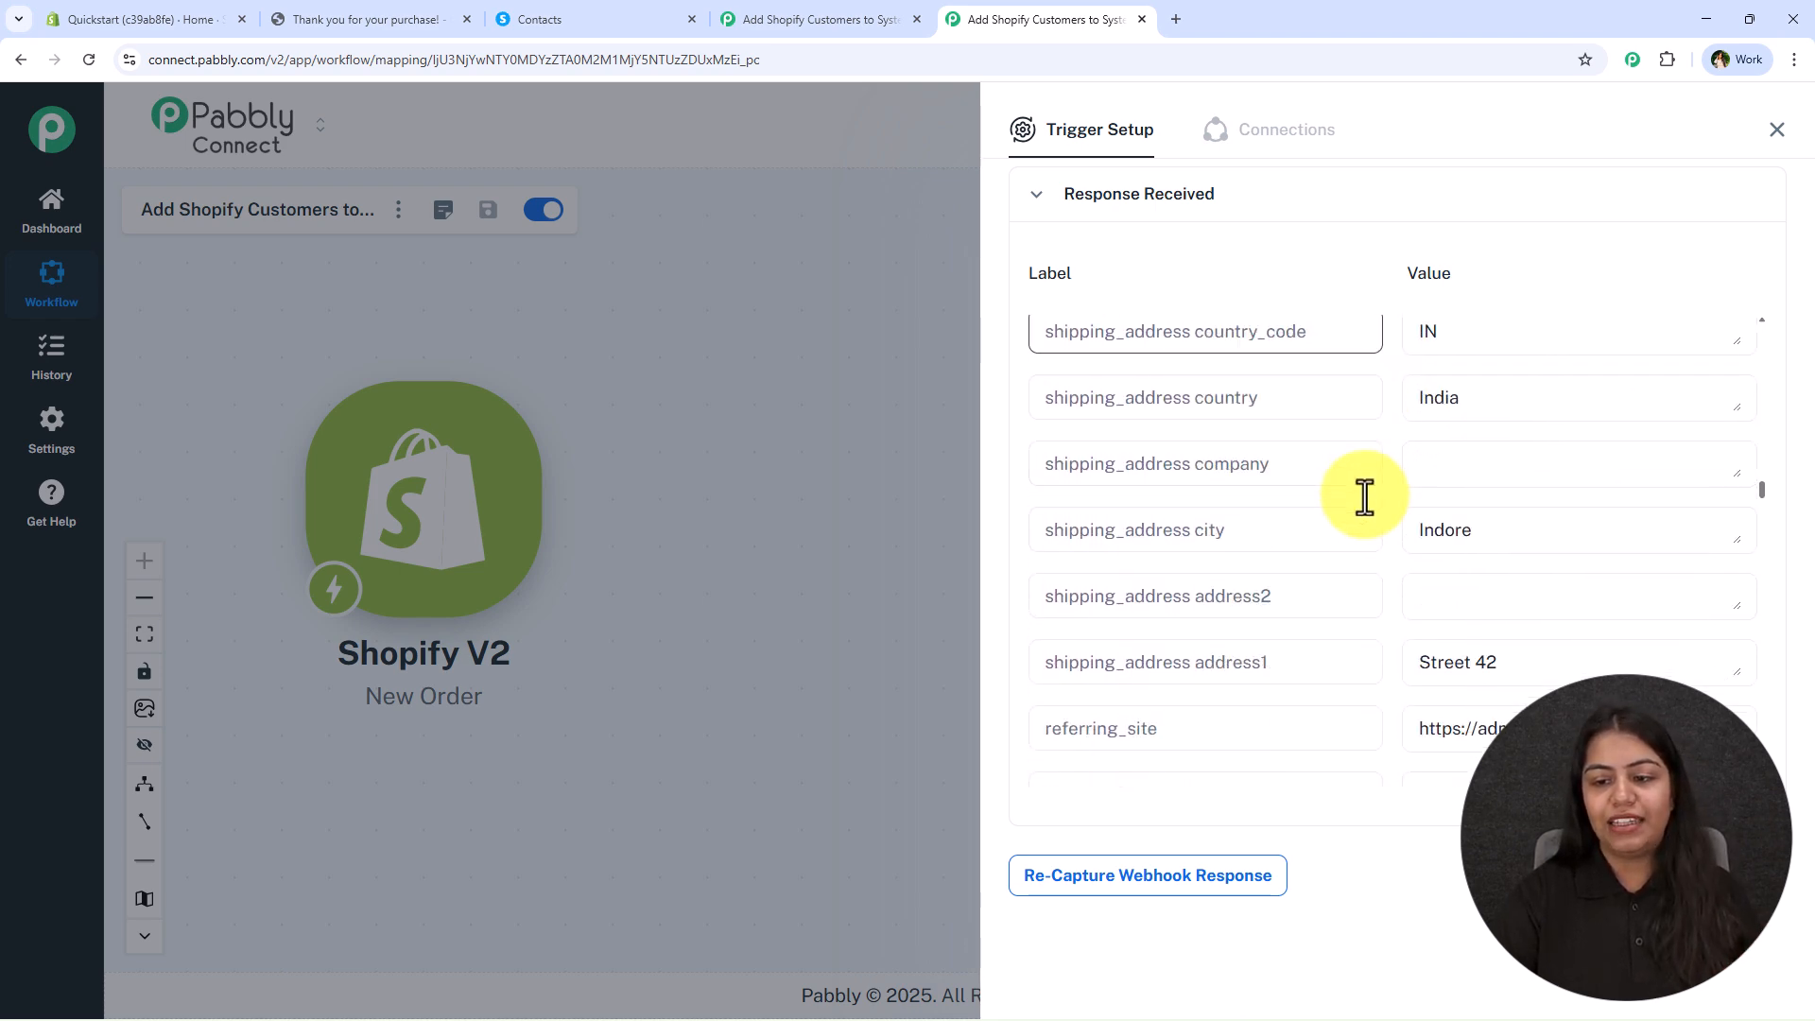
pyautogui.scroll(-15, 1362, 498)
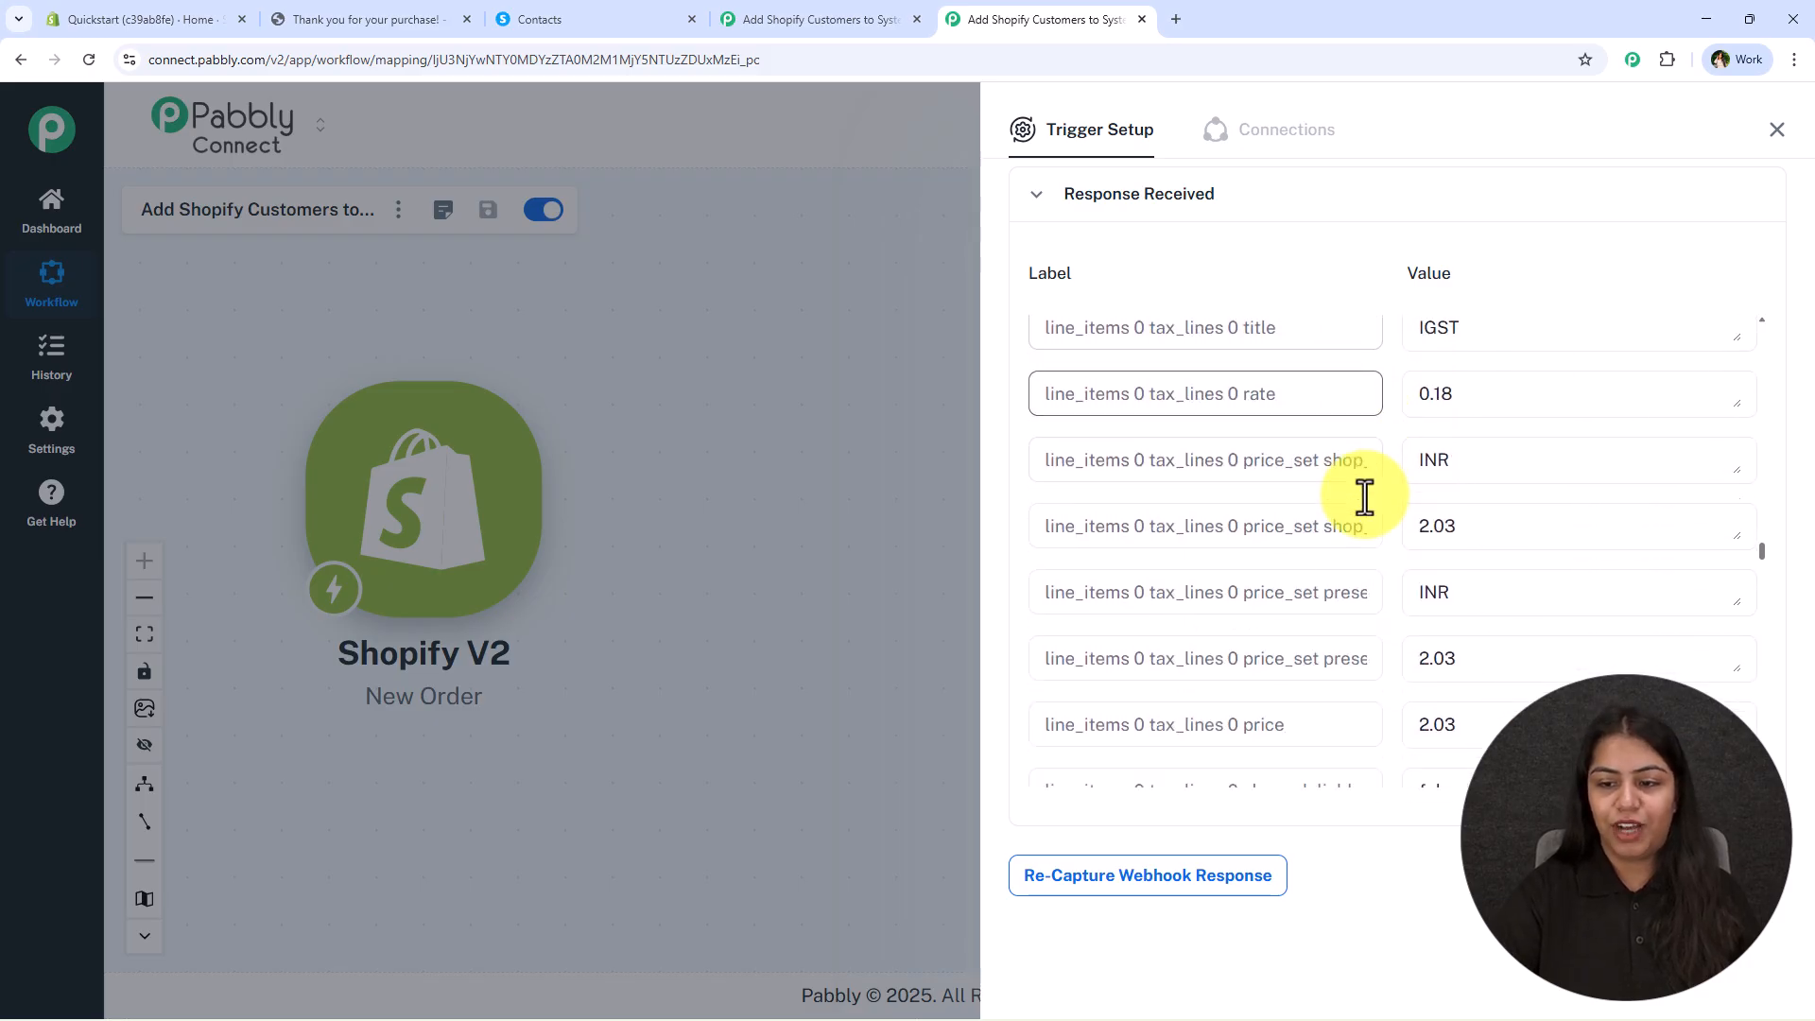
pyautogui.click(1777, 130)
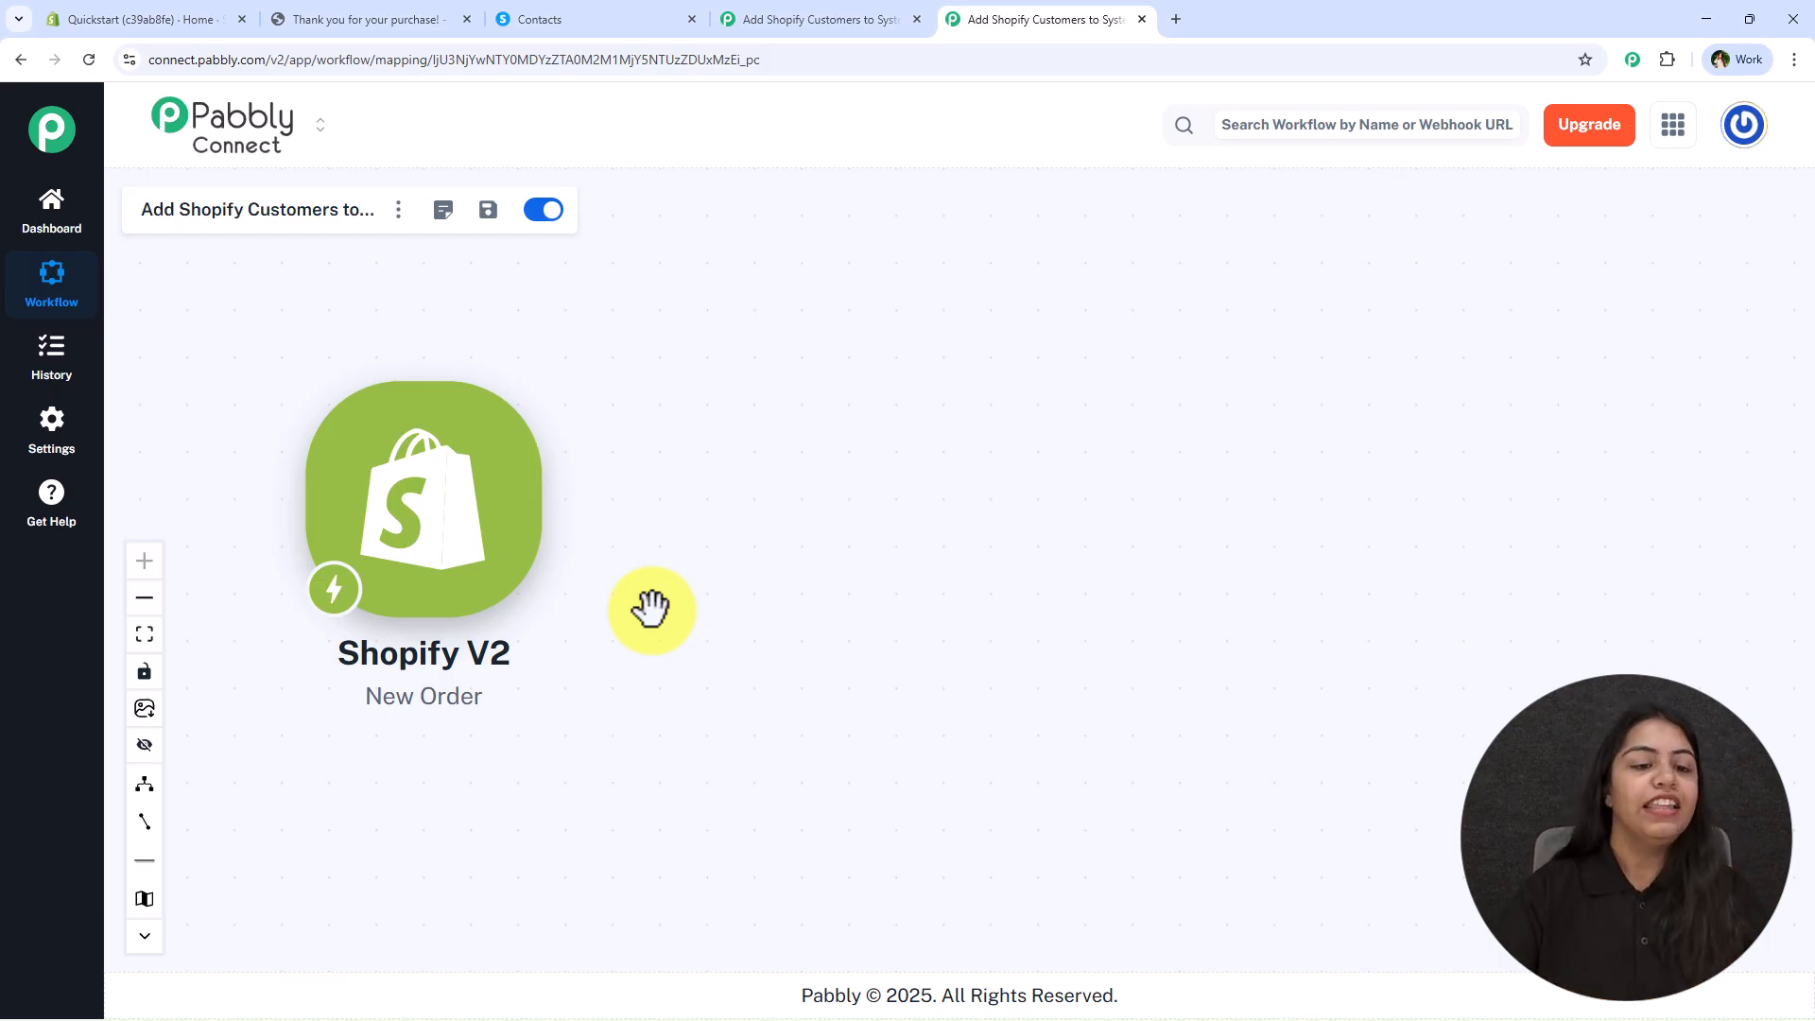
# - Add an action after the Shopify trigger using Systeme.io with the Create Contact event
pyautogui.click(557, 515)
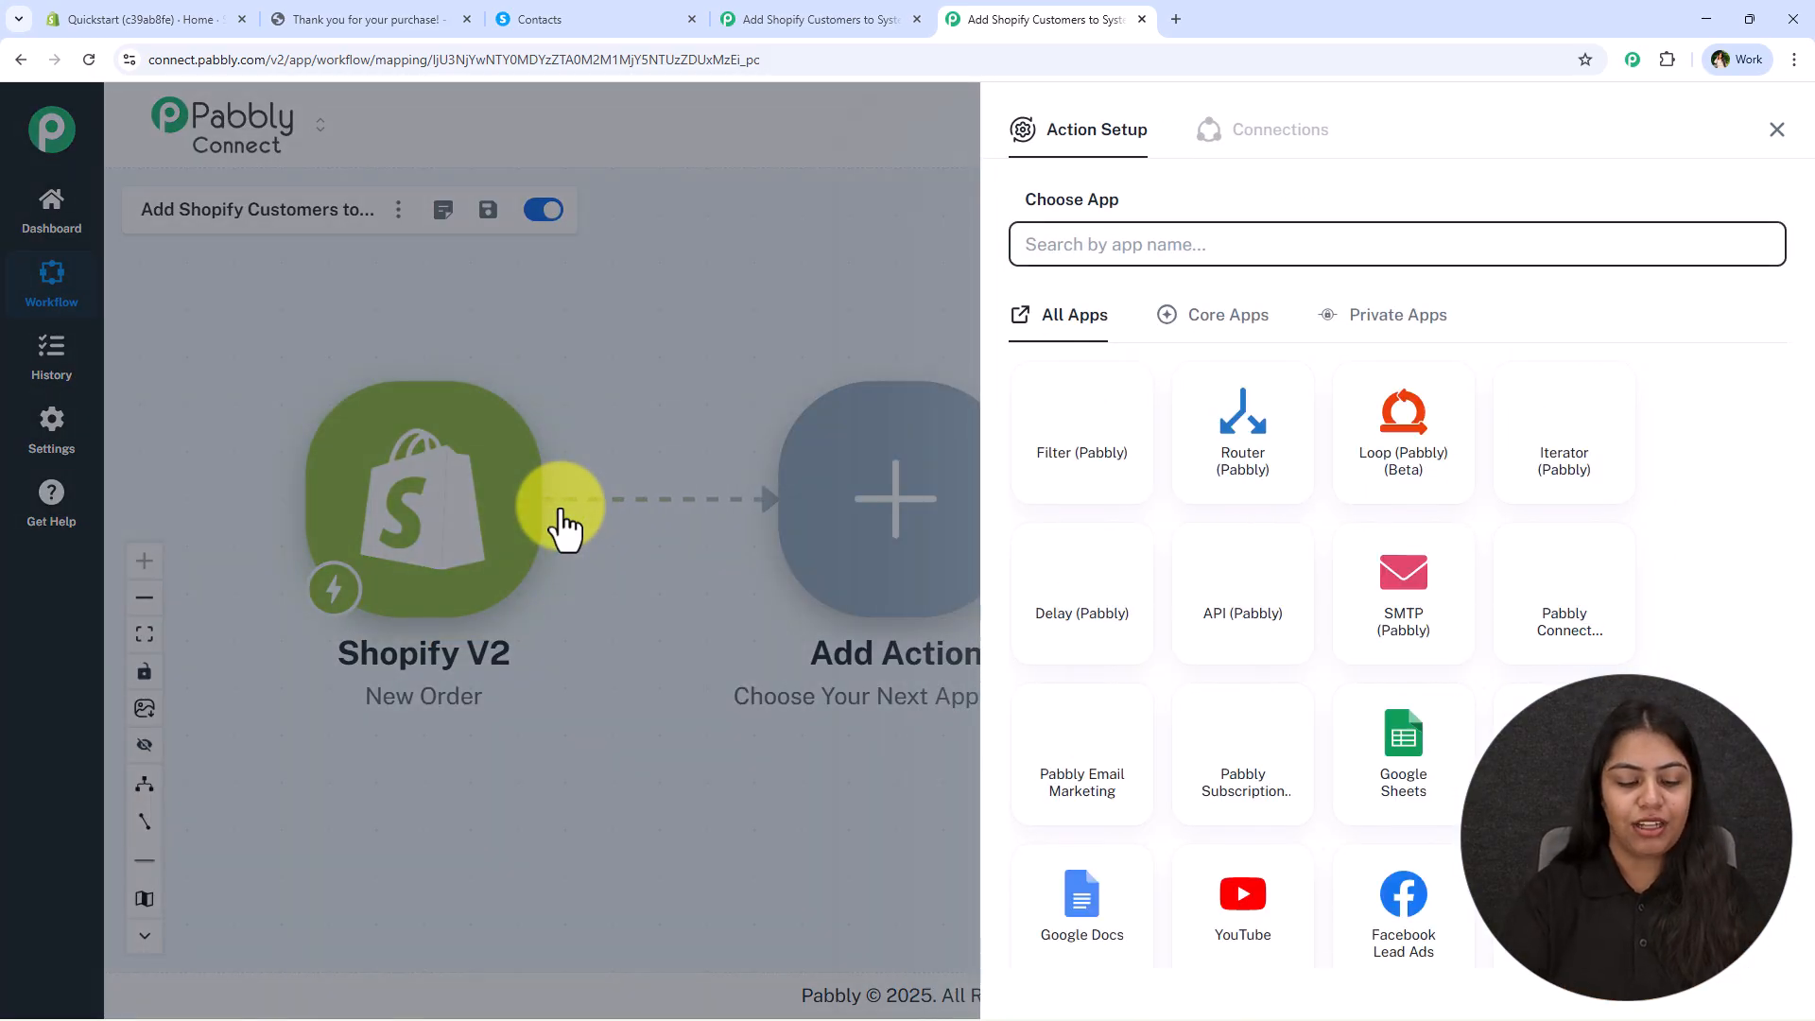
pyautogui.write('Sys')
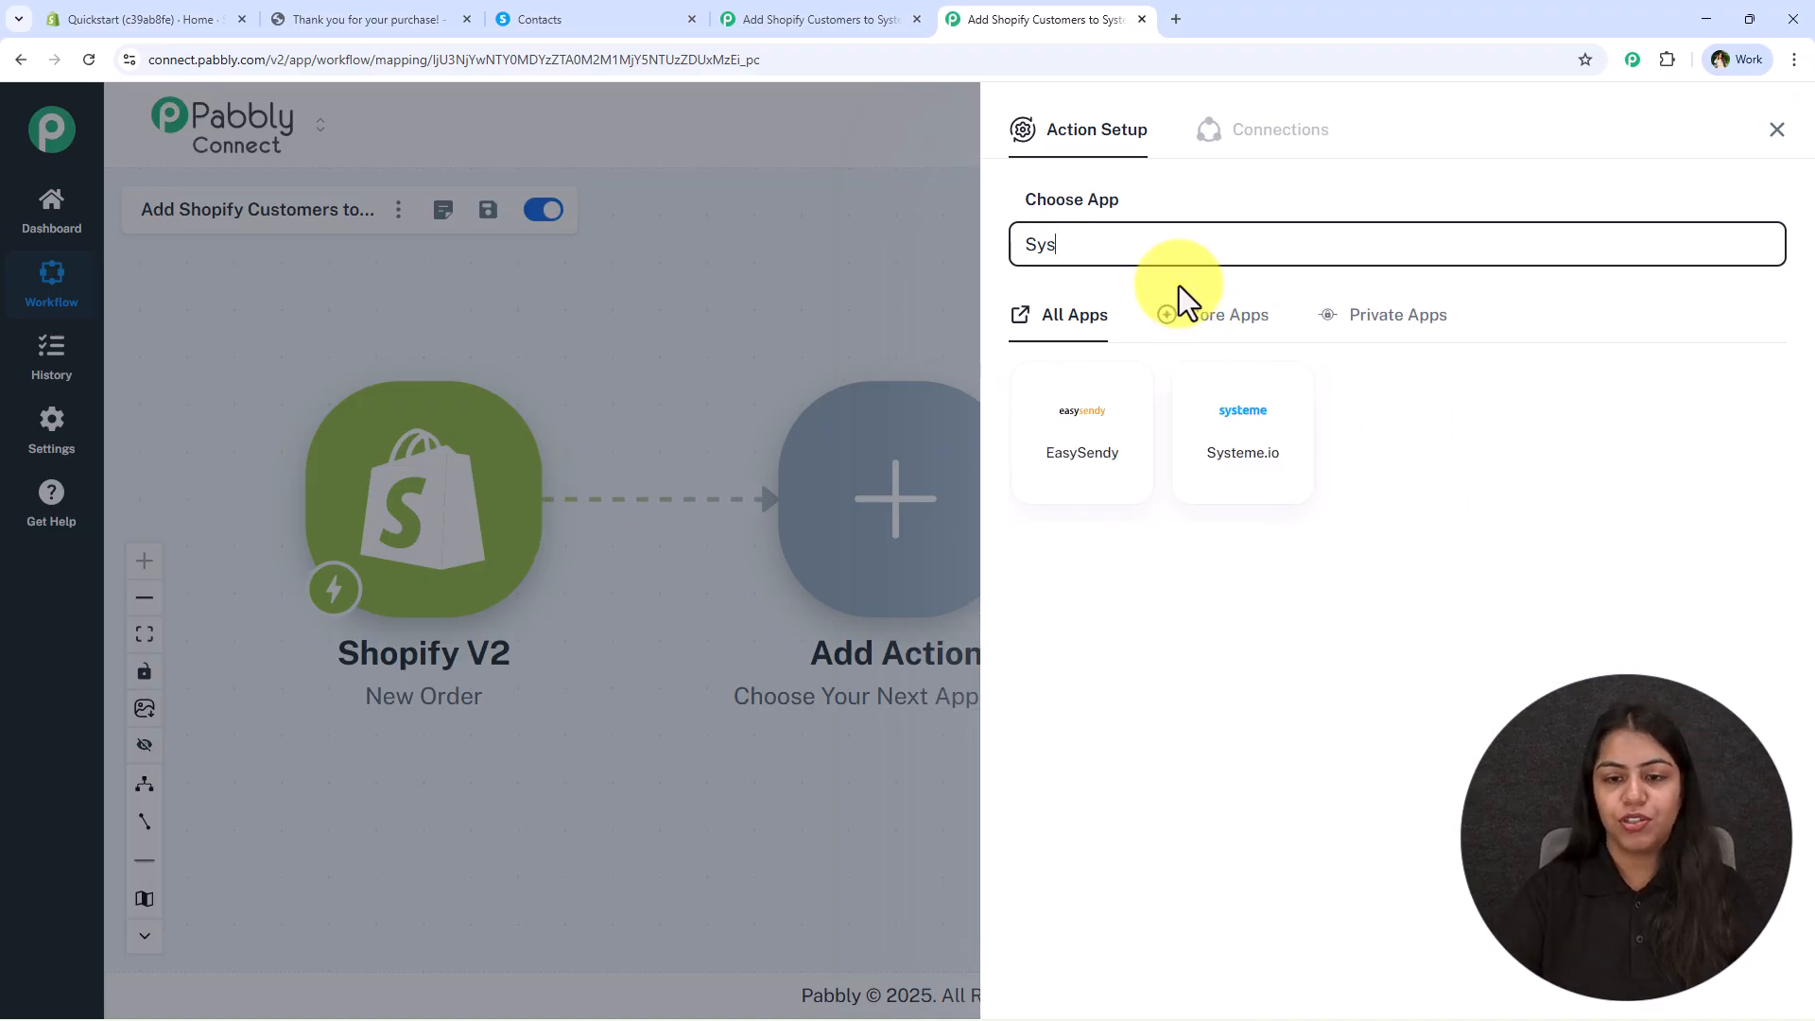
pyautogui.click(1208, 414)
pyautogui.click(1156, 369)
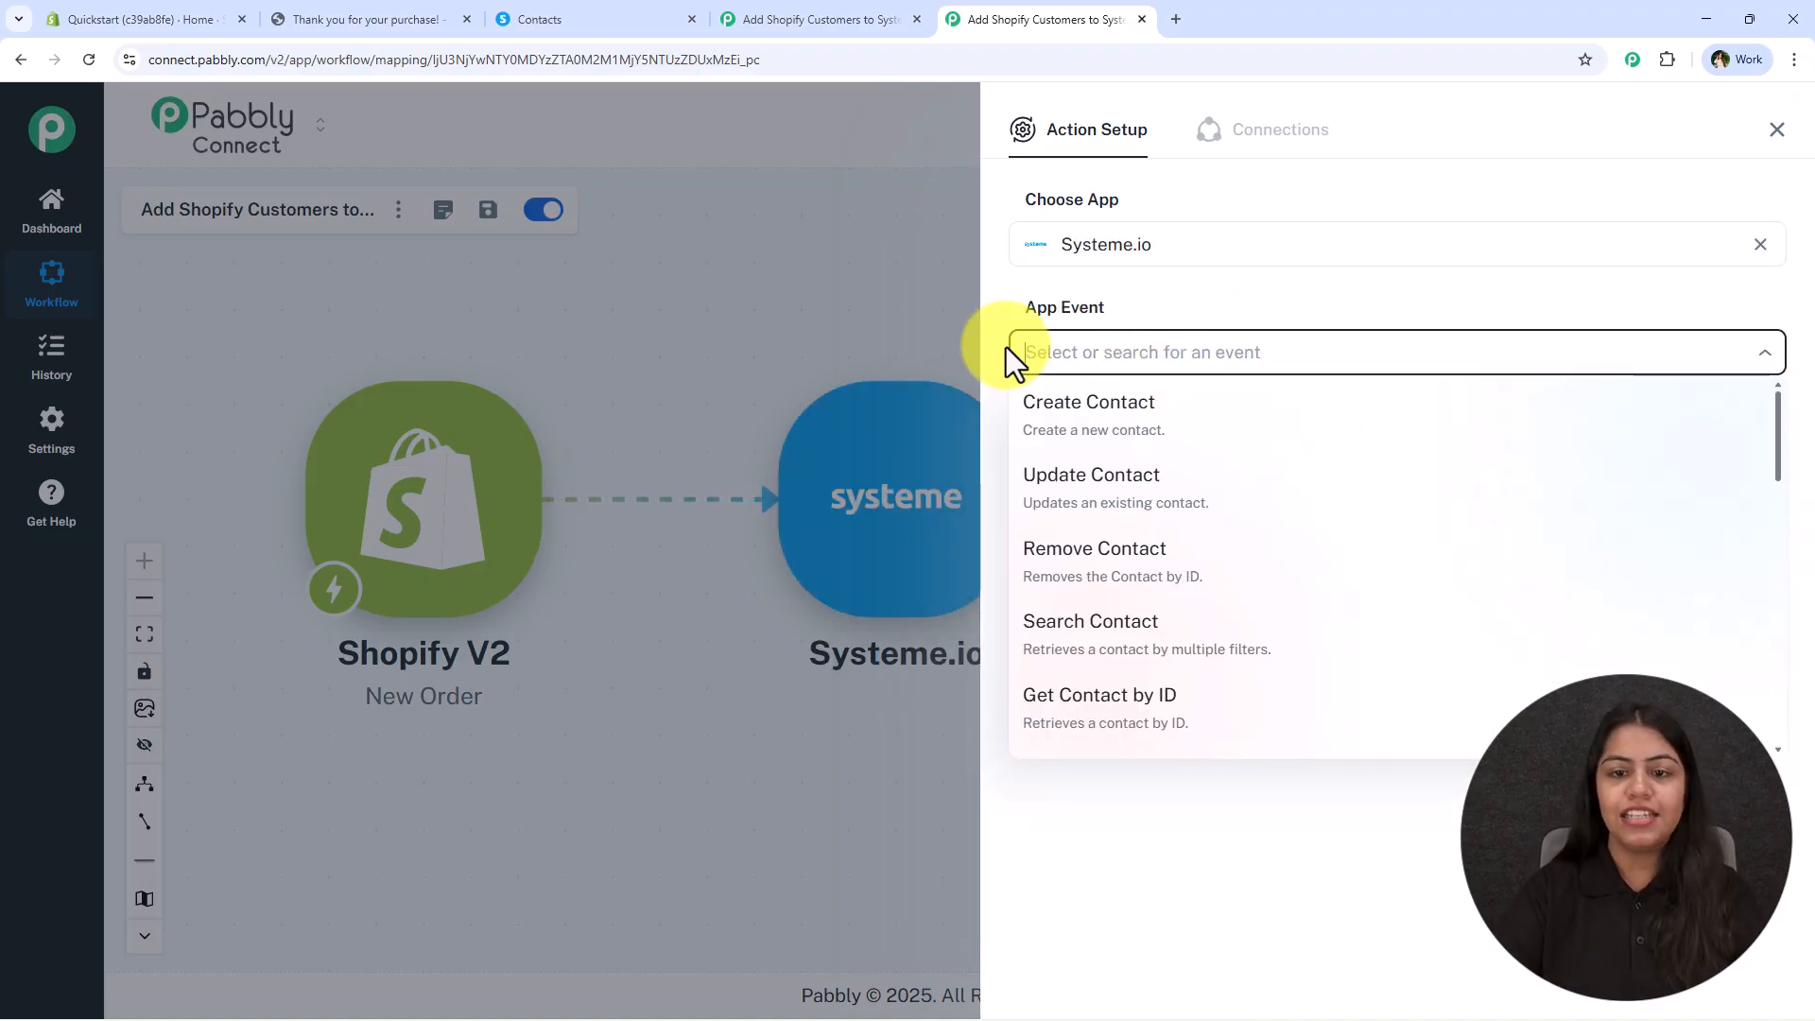
pyautogui.click(1421, 421)
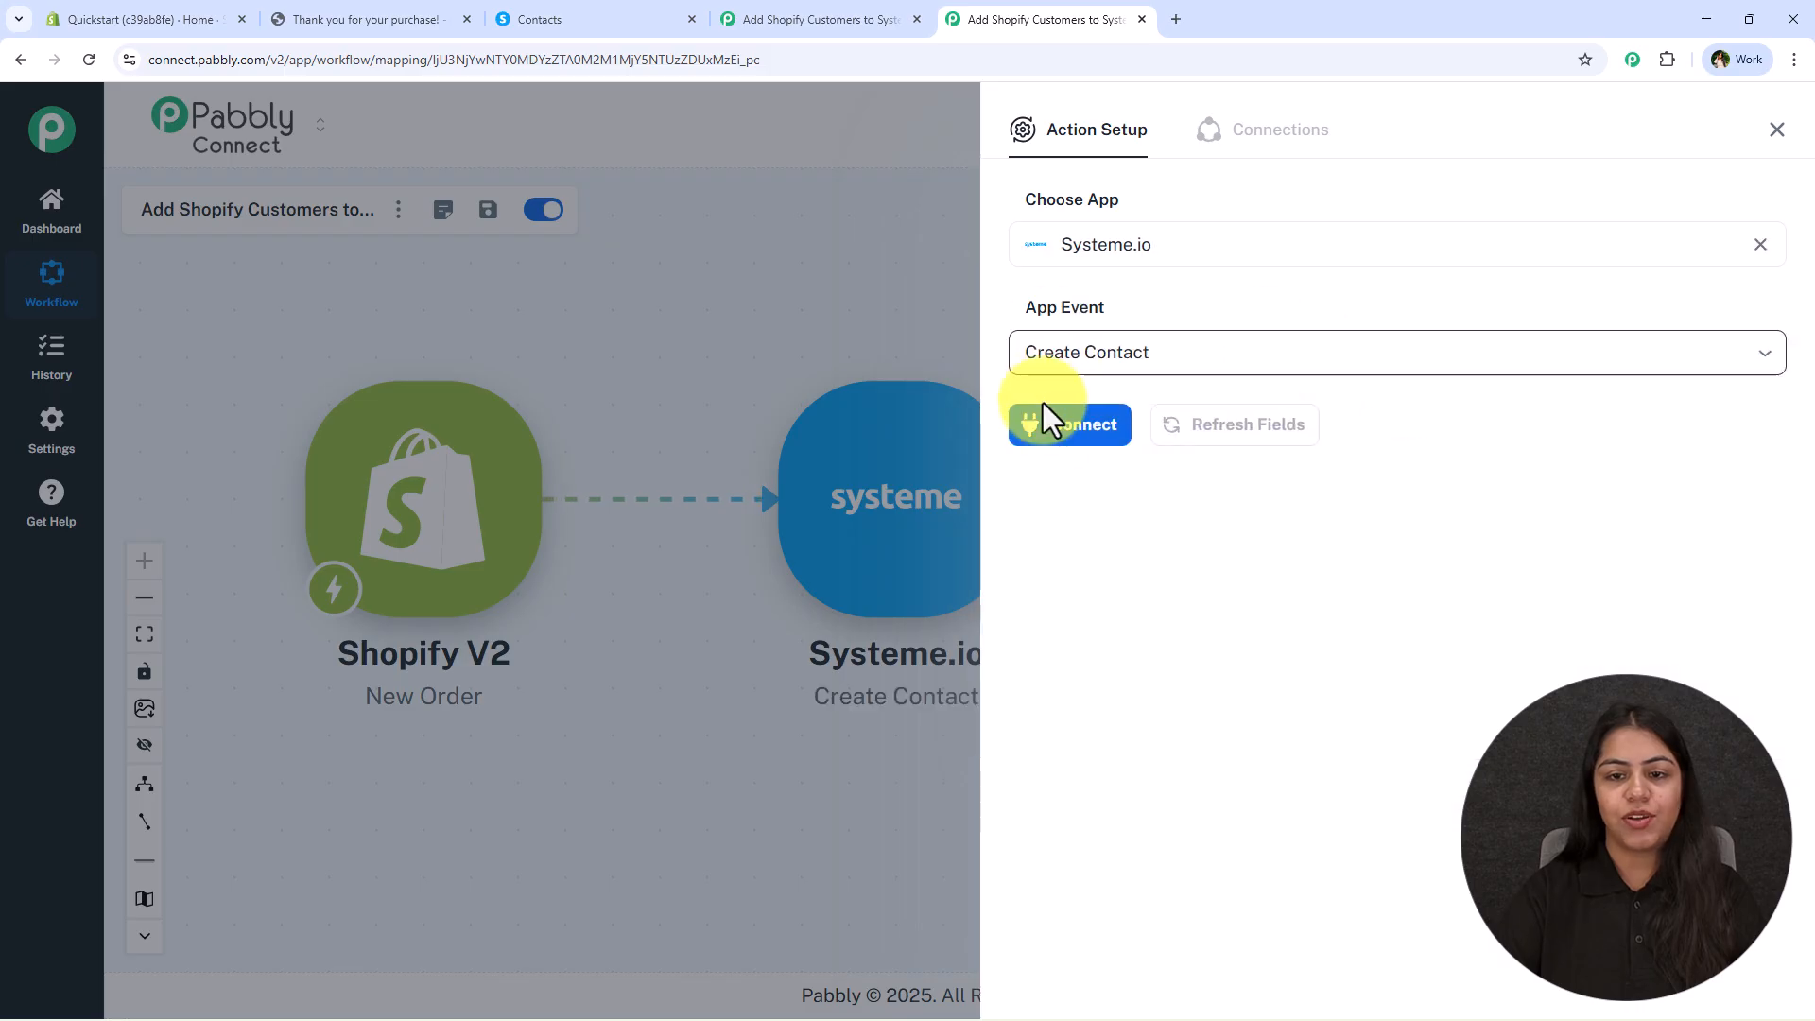
# - Begin connecting the Systeme.io action with a new connection that needs an API key
pyautogui.click(1047, 418)
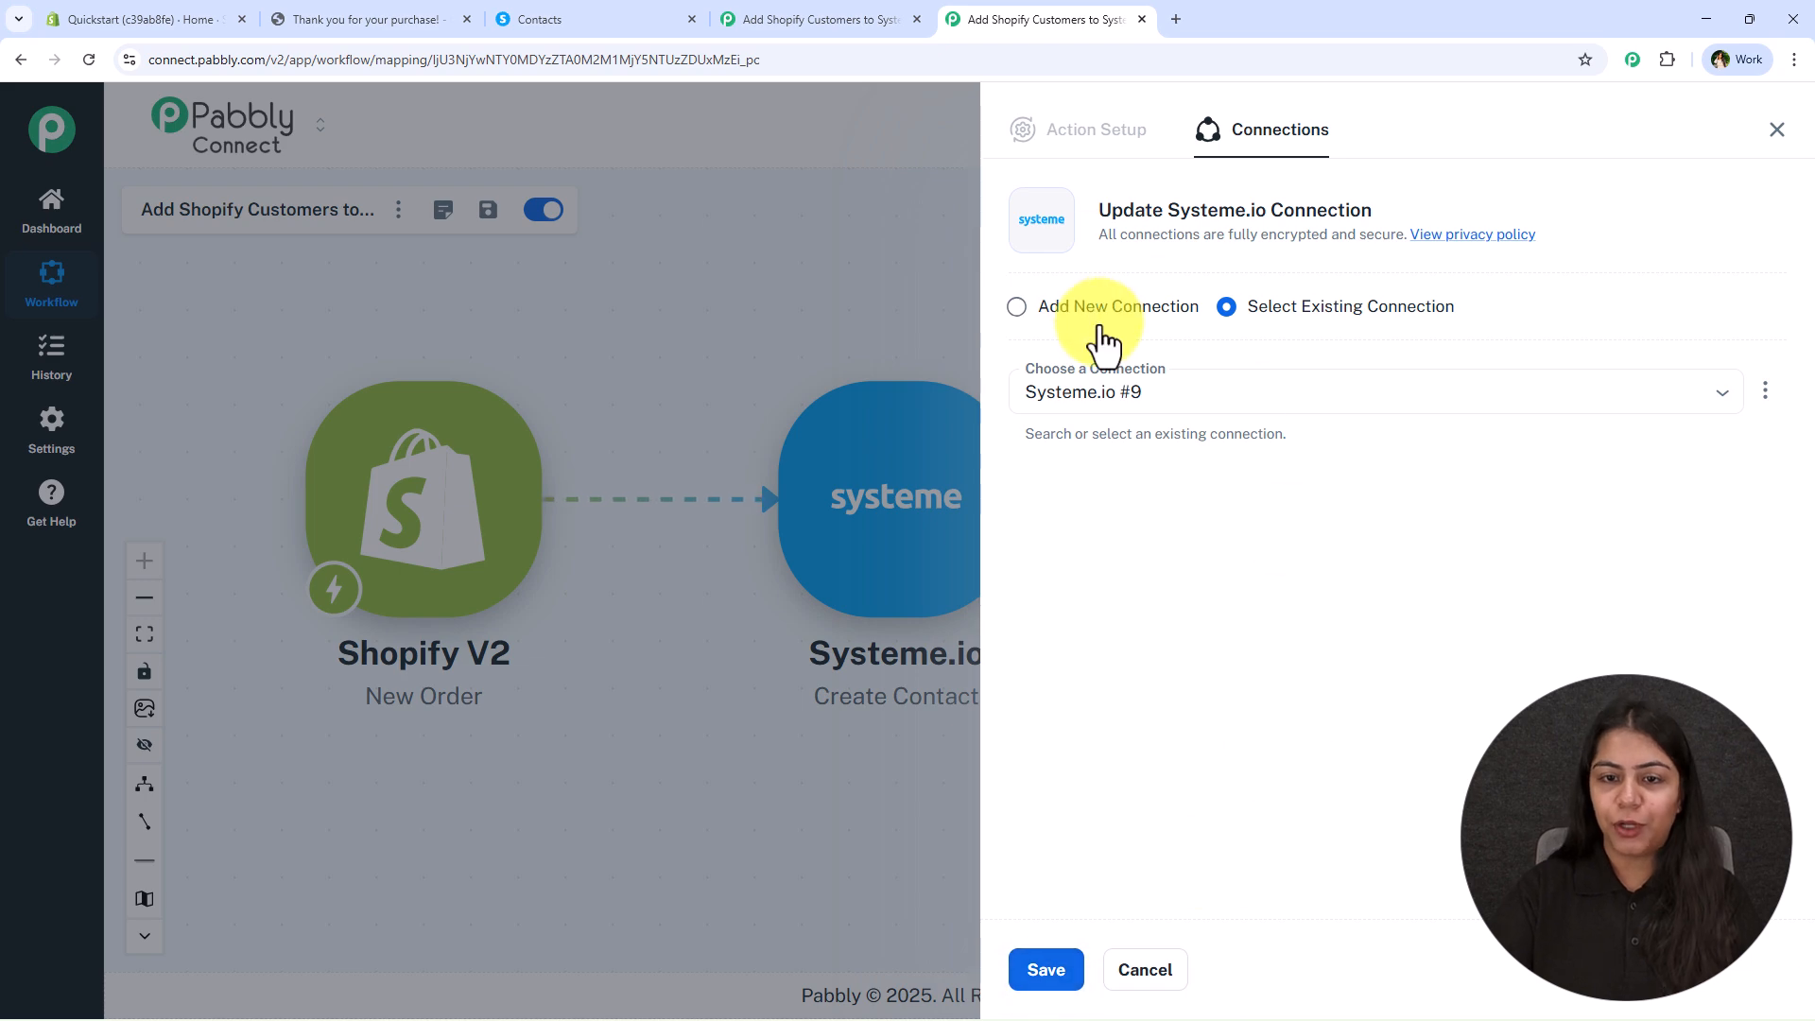
pyautogui.click(1035, 310)
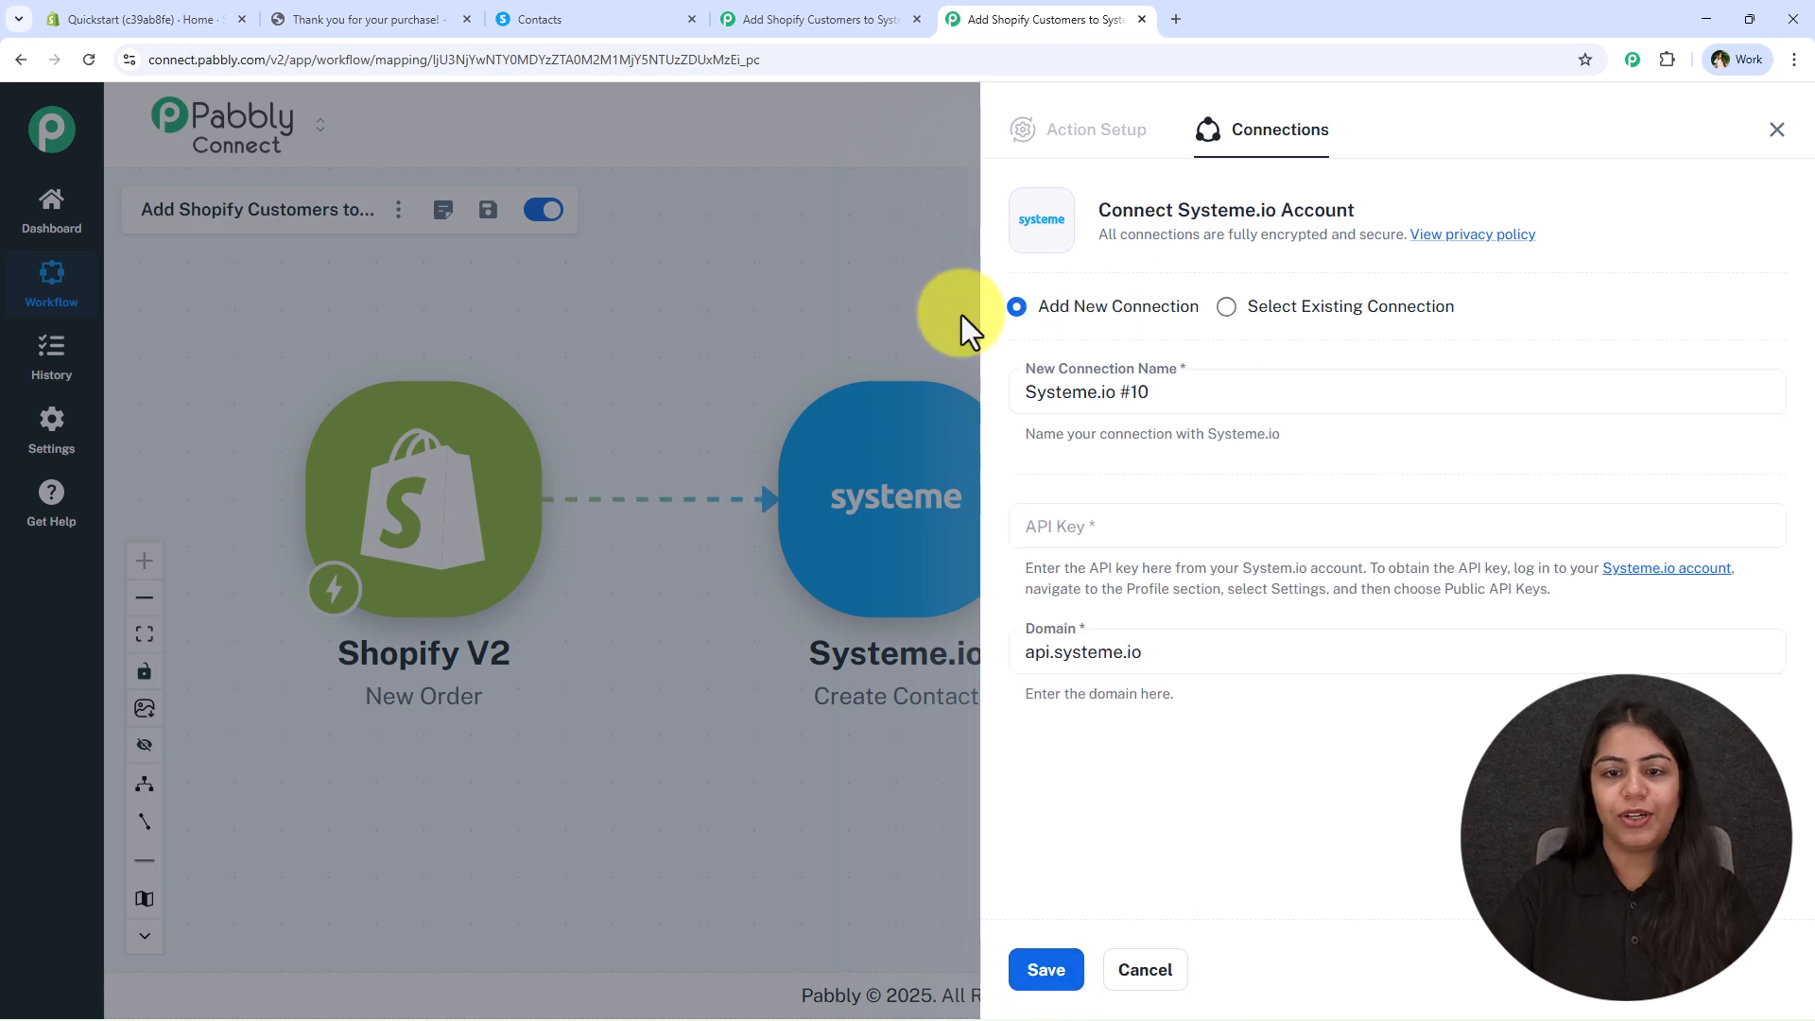
pyautogui.click(1045, 522)
pyautogui.click(1459, 802)
# - Switch to Systeme.io and open the public API keys page in the profile settings
pyautogui.click(613, 17)
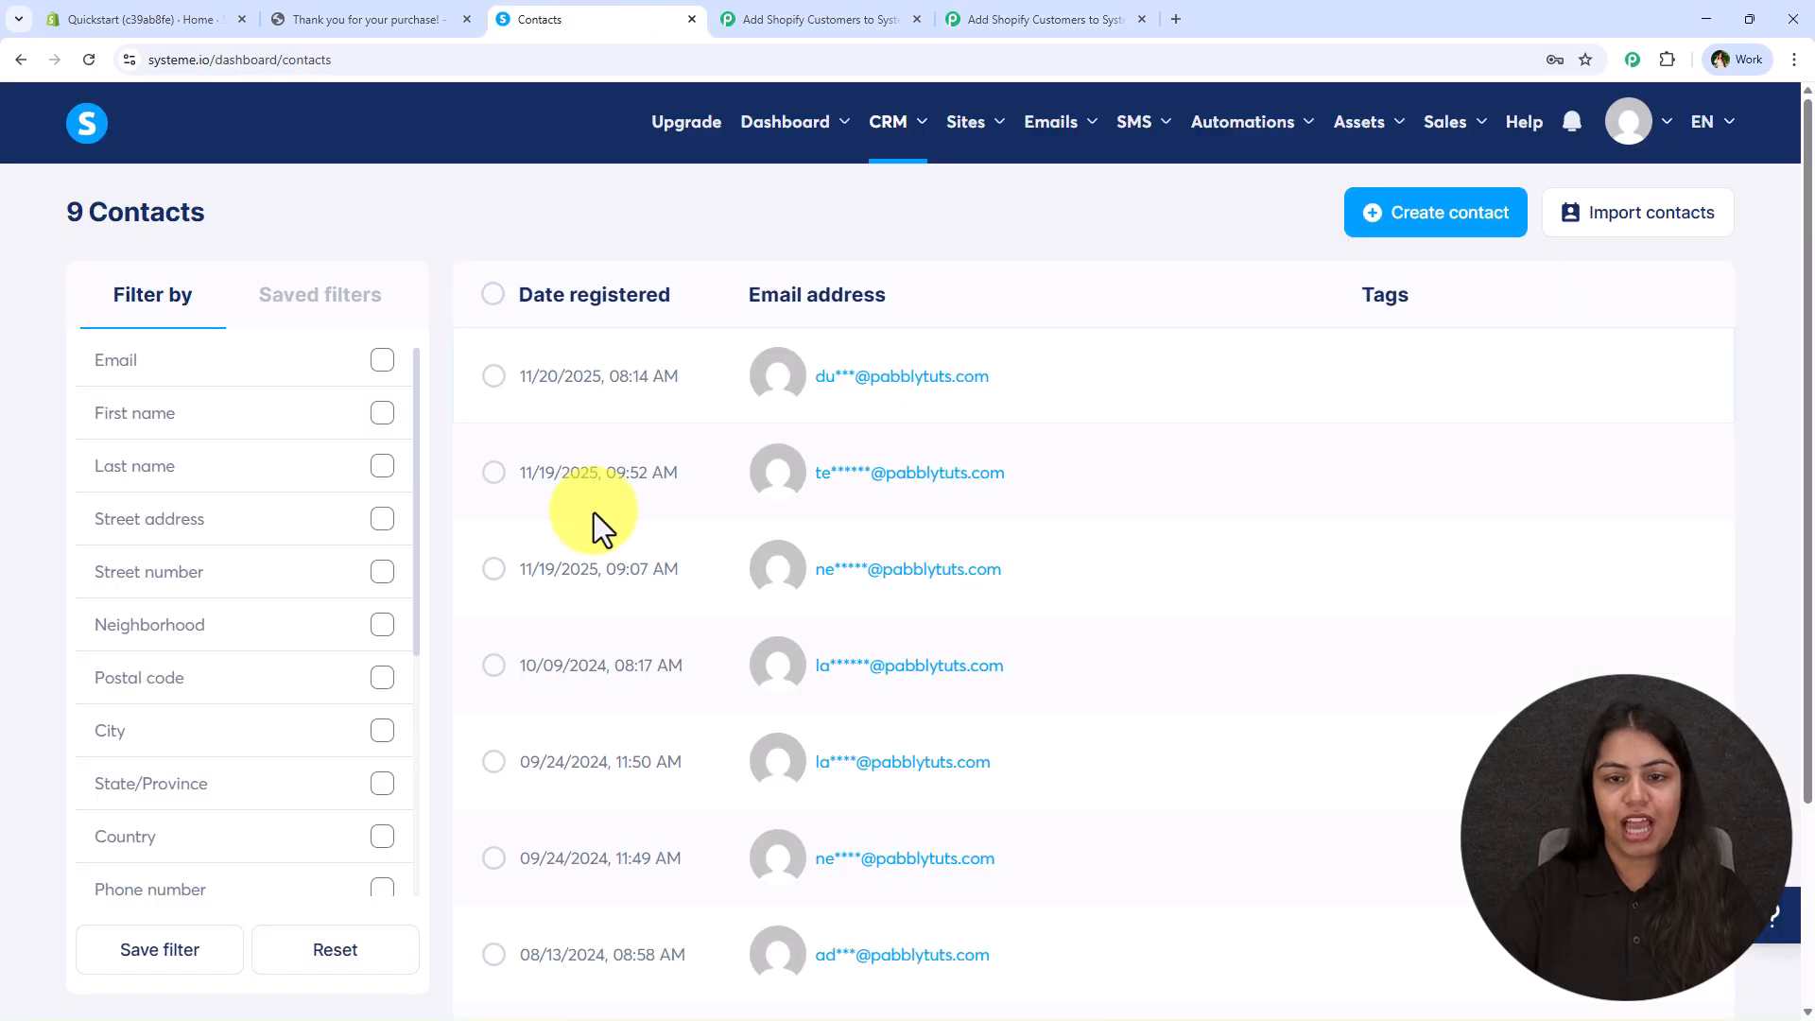
pyautogui.moveTo(1622, 128)
pyautogui.click(1619, 196)
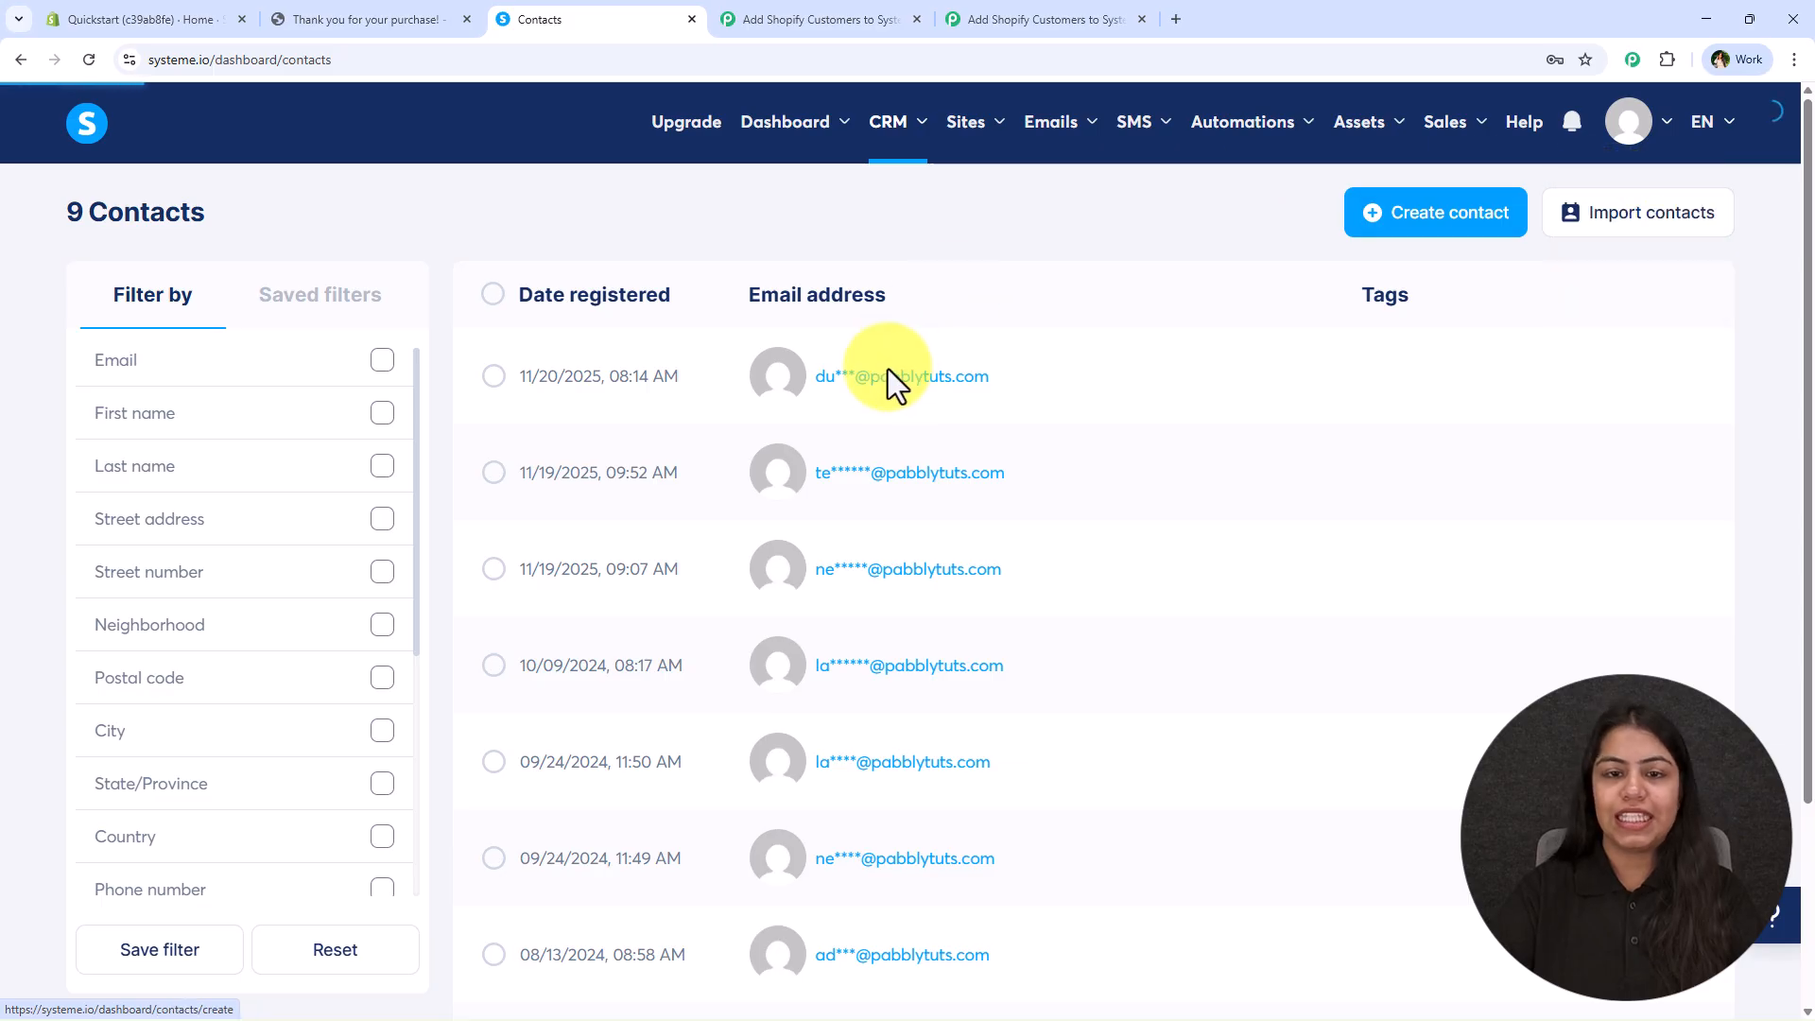
pyautogui.scroll(-3, 179, 470)
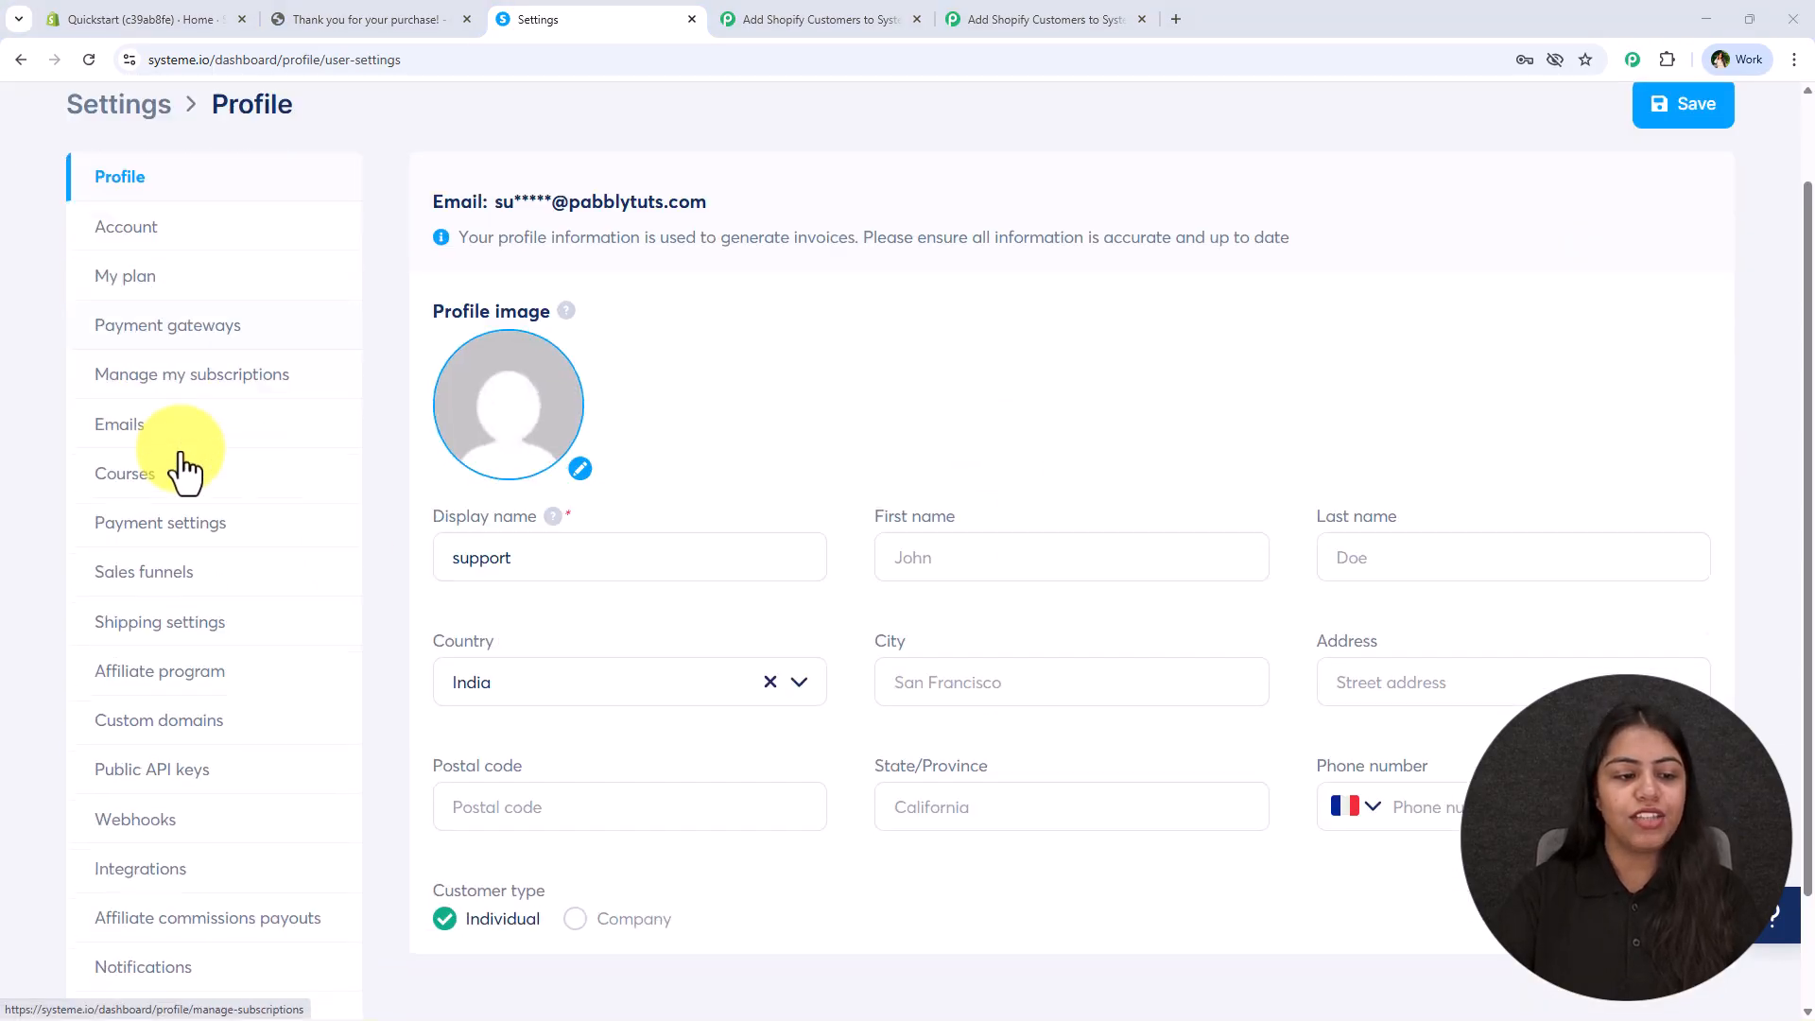
pyautogui.click(308, 707)
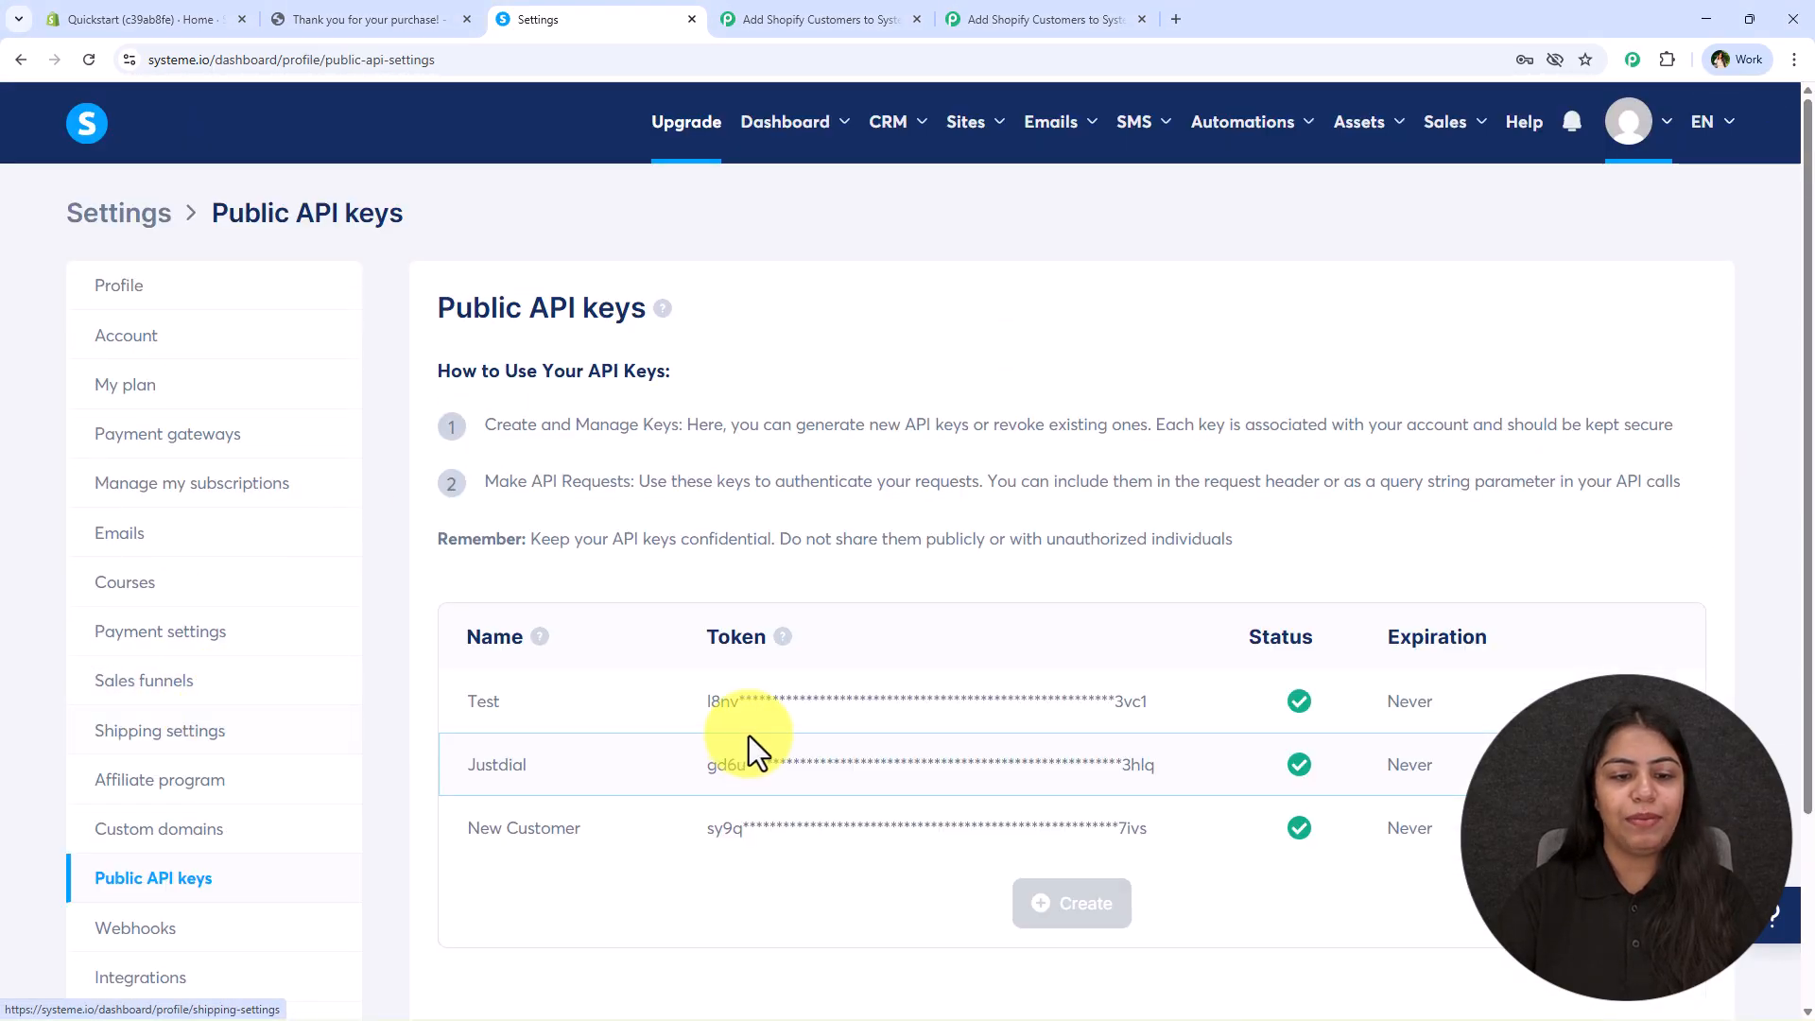
# - Delete the existing public API key named Justdial and confirm its removal
pyautogui.scroll(-2, 713, 832)
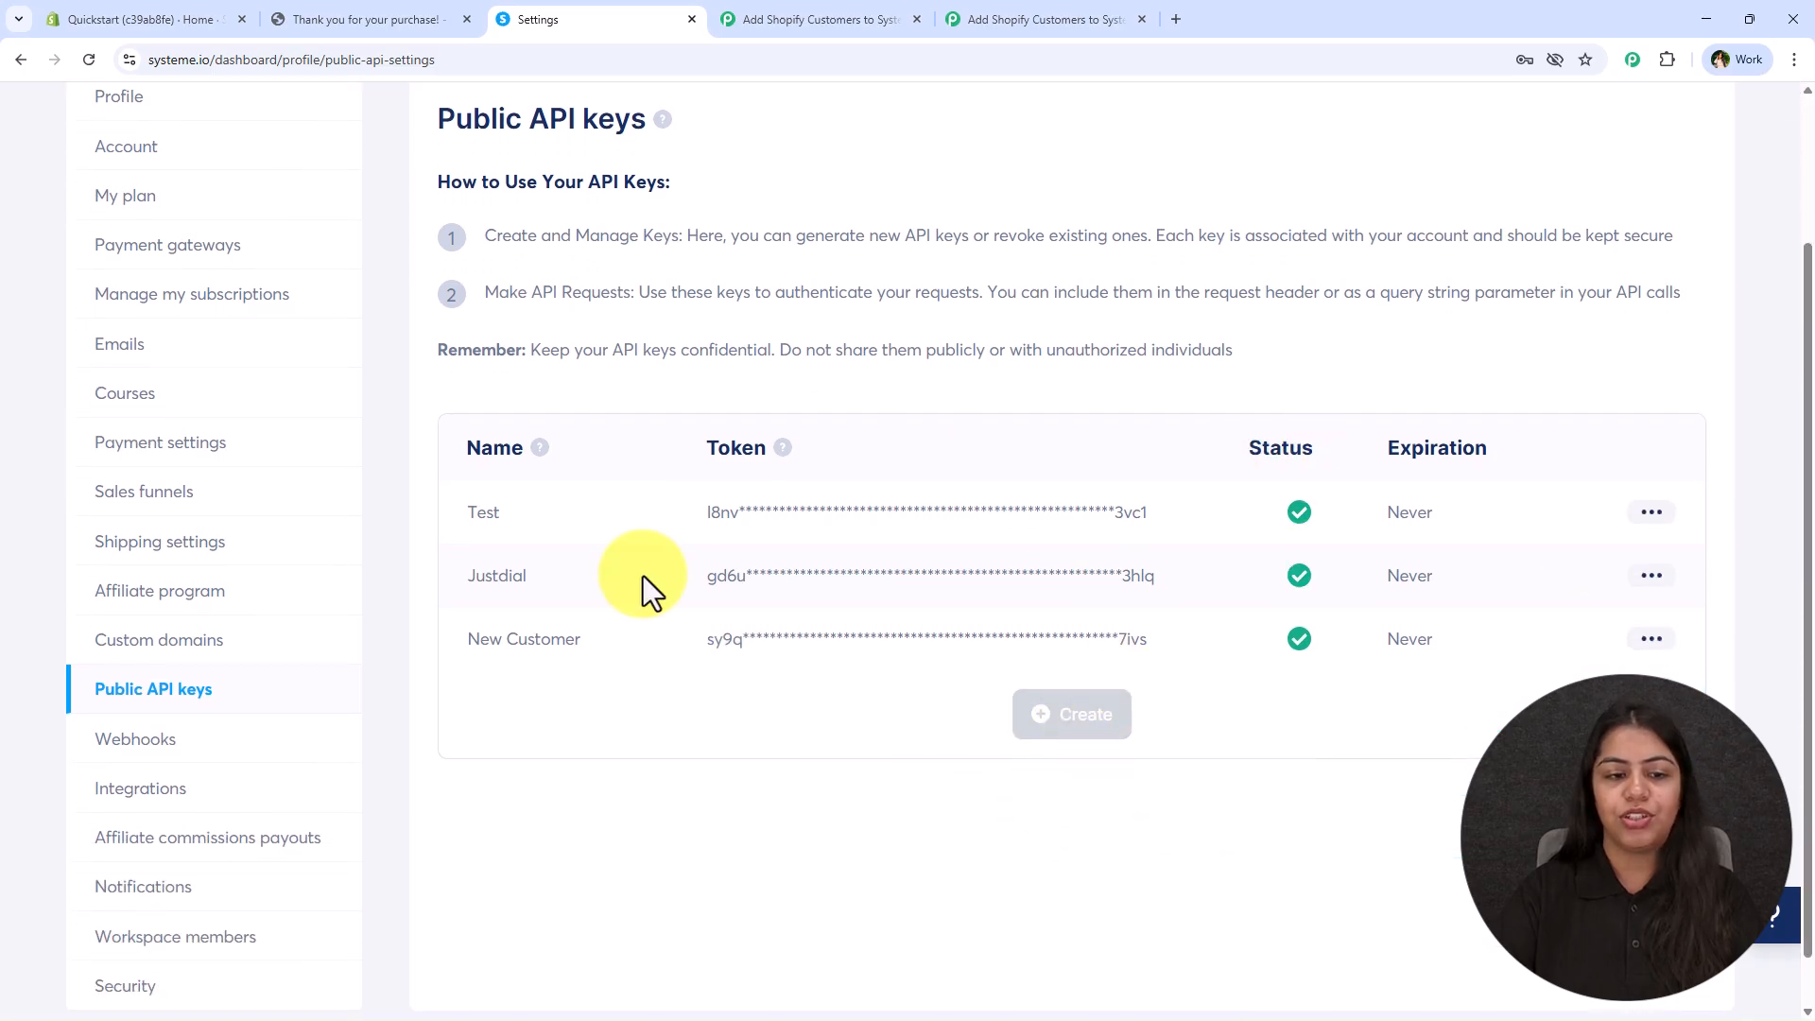
pyautogui.click(1642, 575)
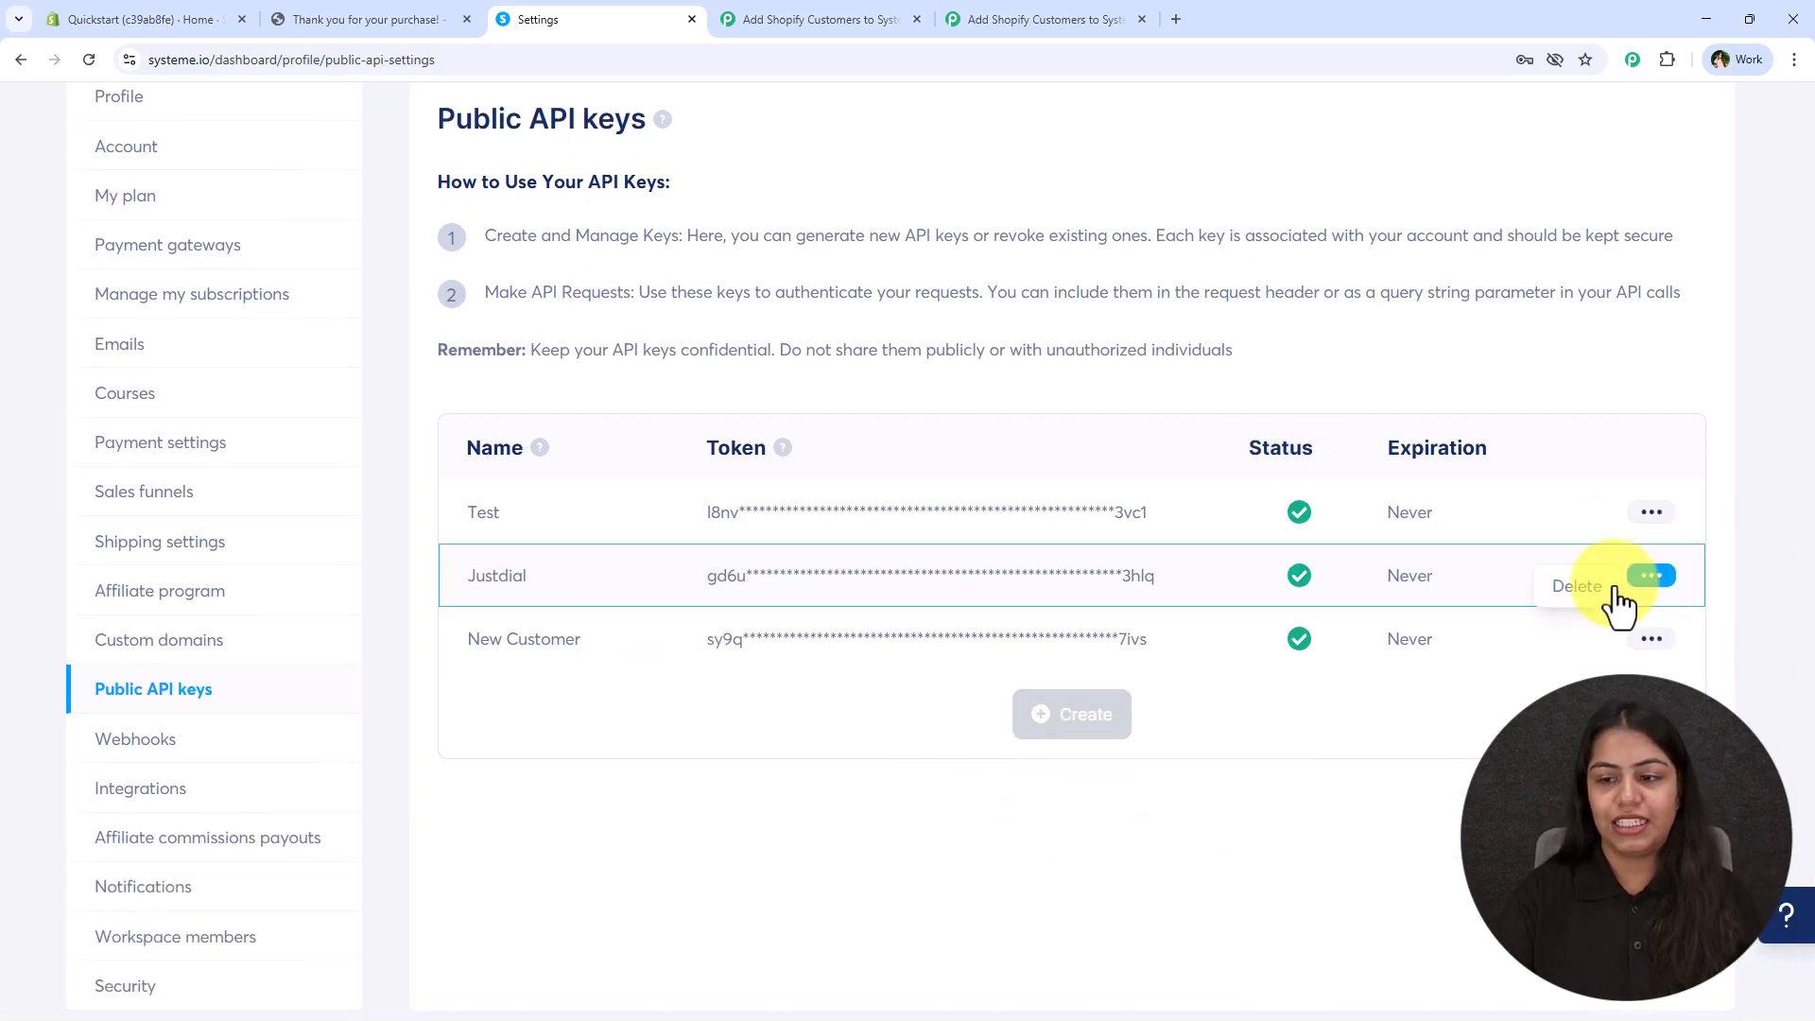
pyautogui.click(1597, 588)
pyautogui.click(1004, 626)
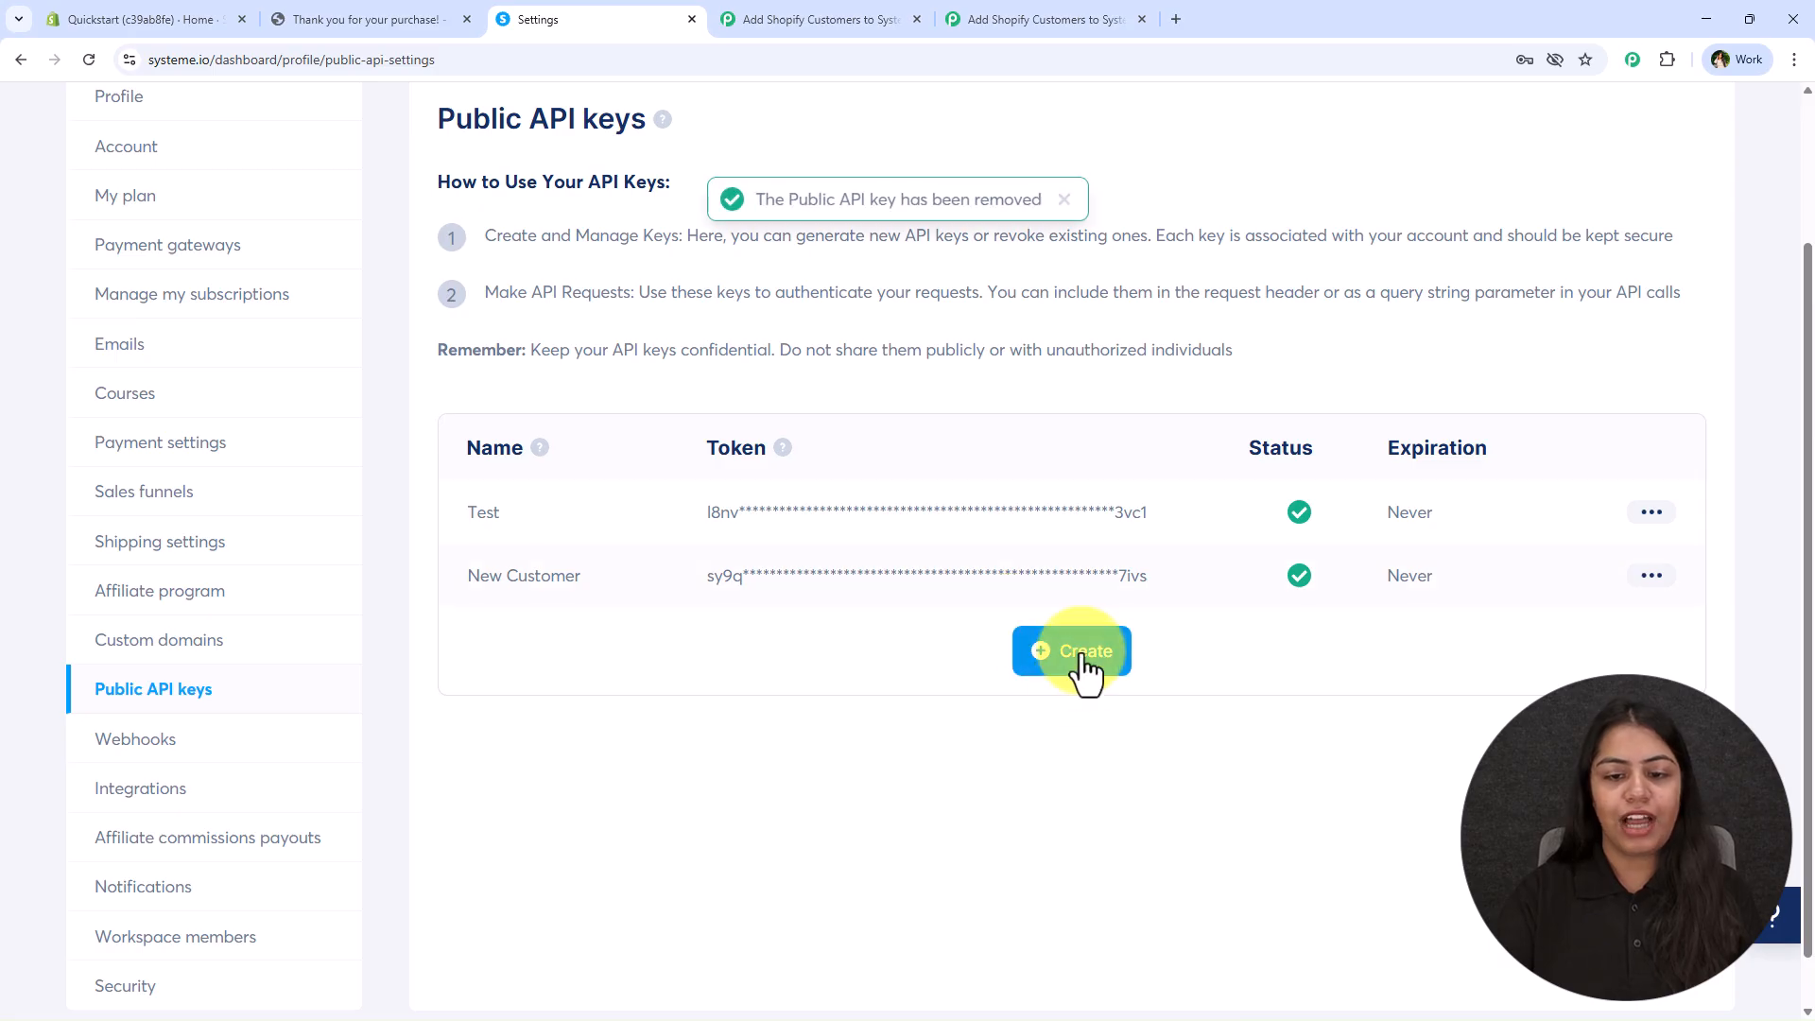
# - Create a public API key named "New order" with no expiration date
pyautogui.click(1082, 664)
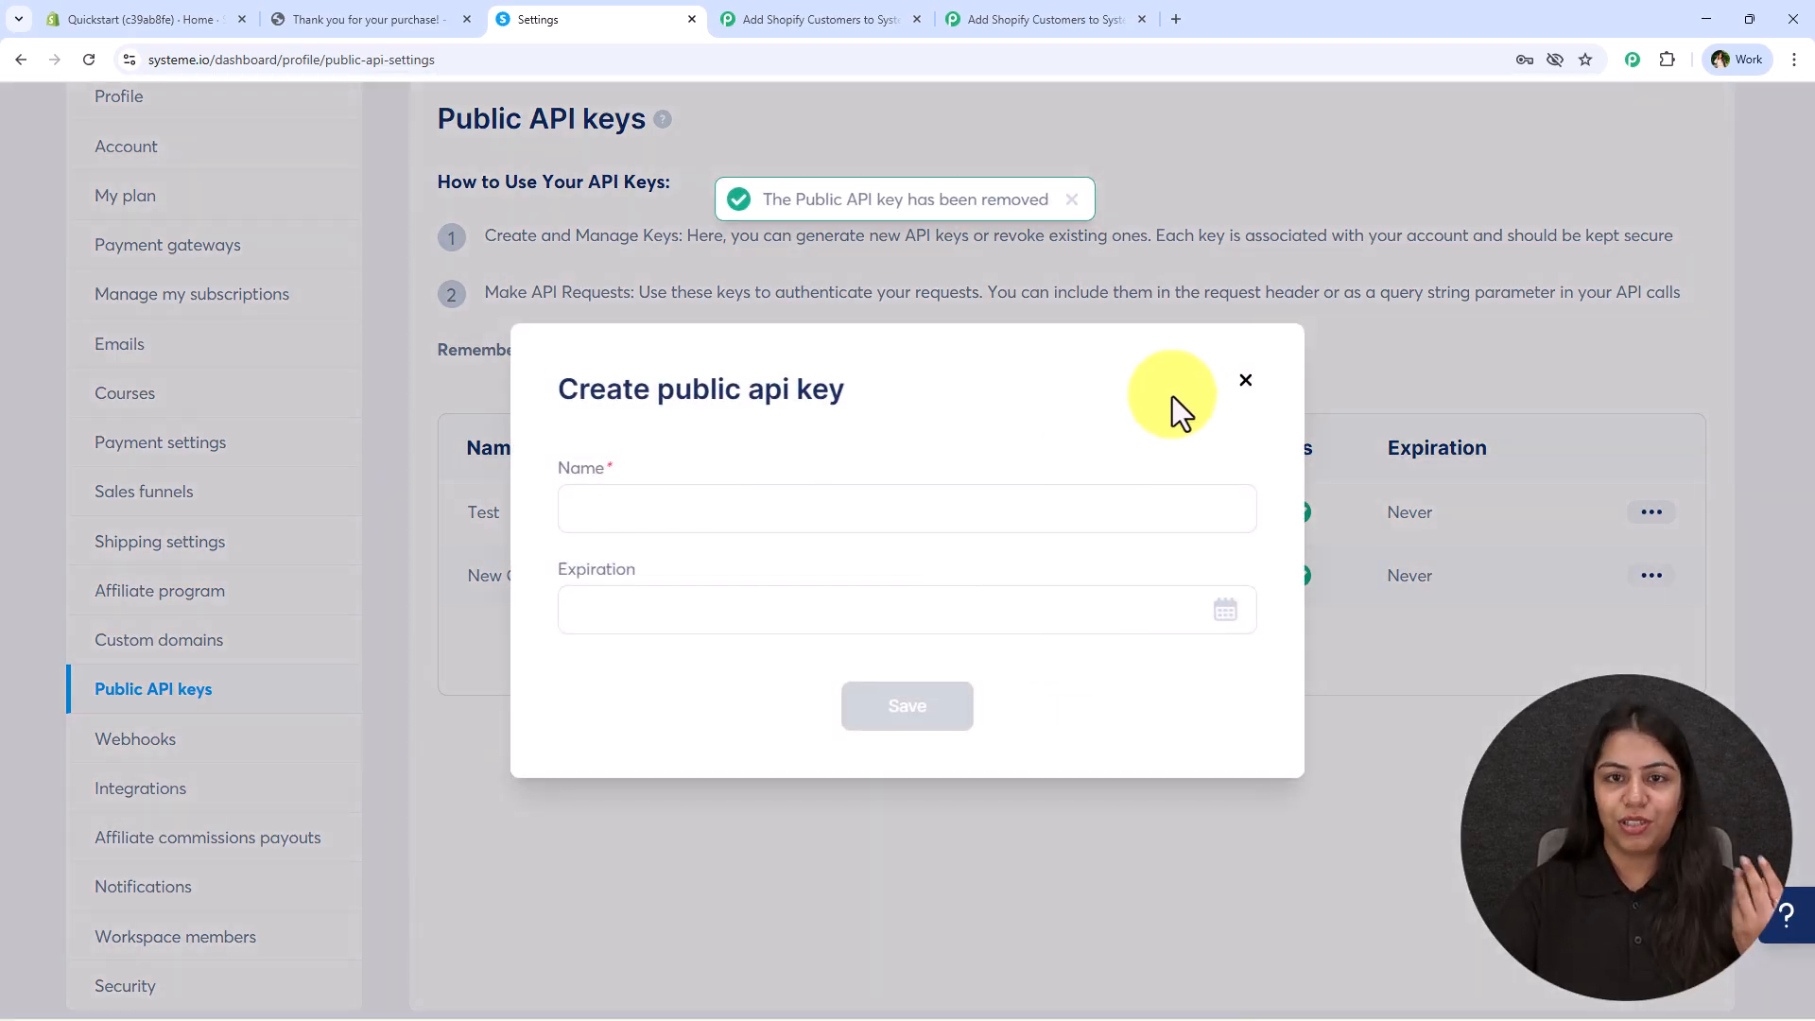
pyautogui.click(1246, 365)
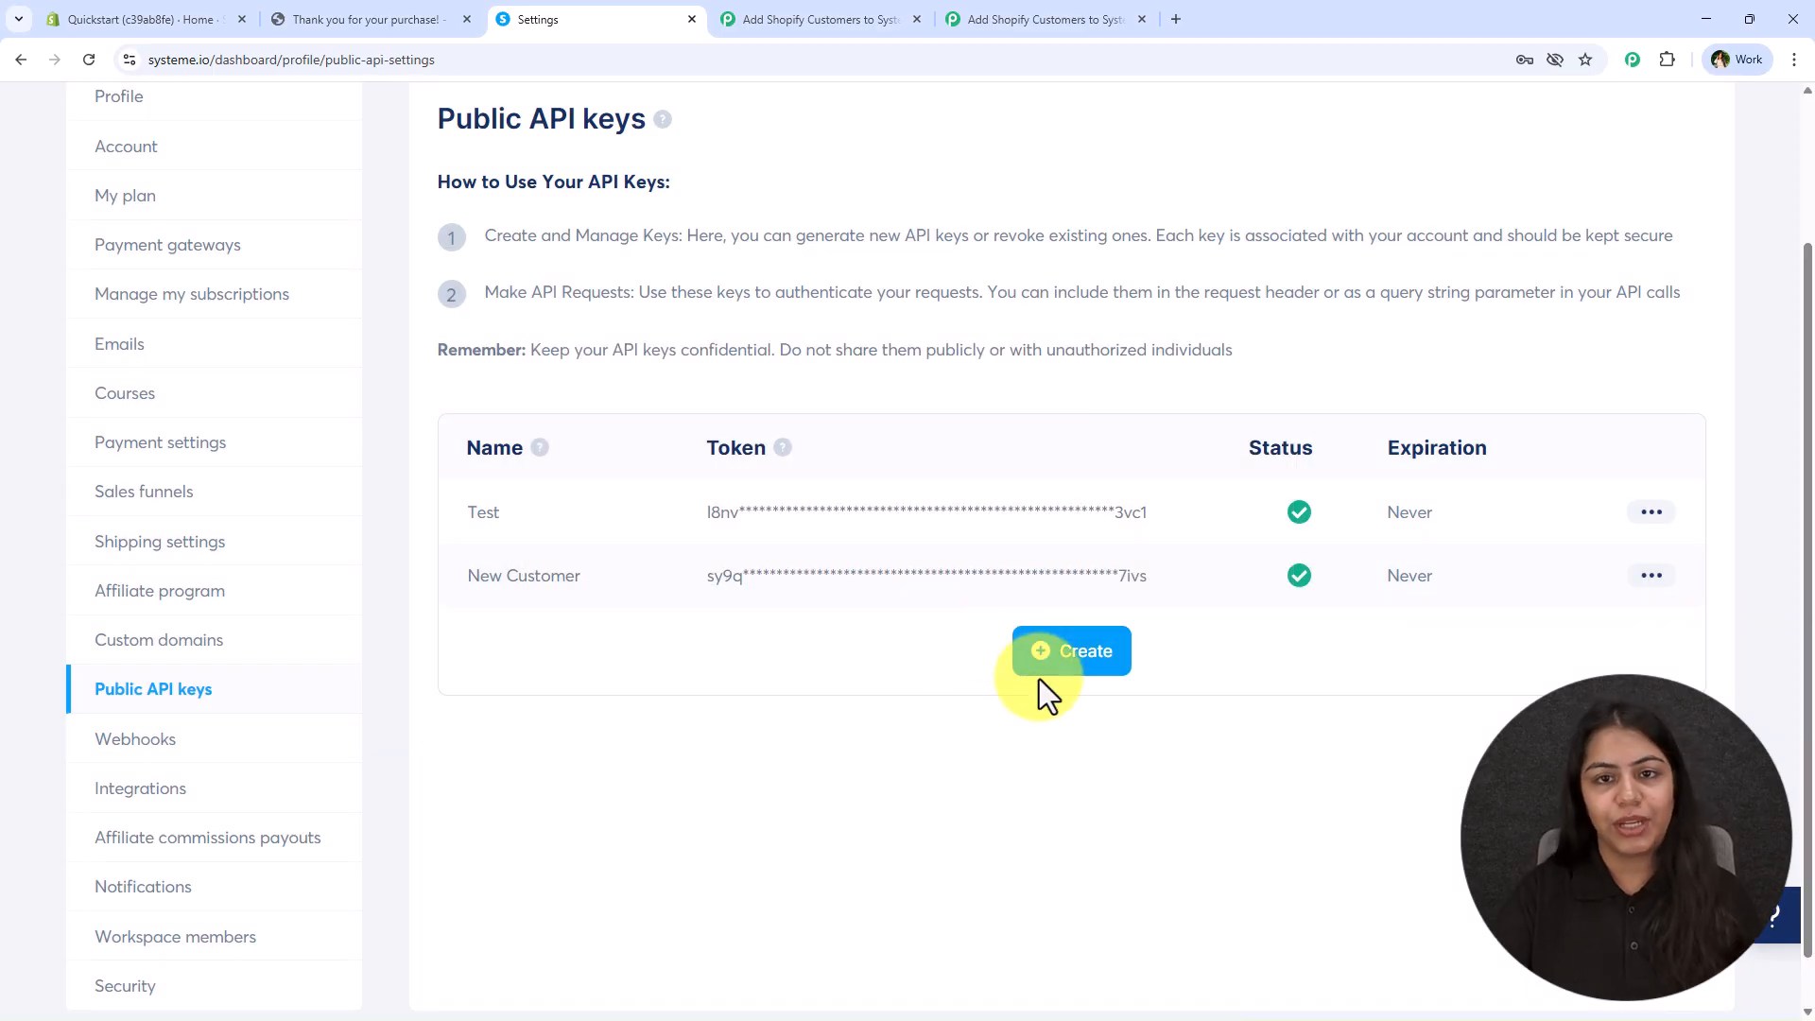
pyautogui.click(1063, 639)
pyautogui.click(746, 500)
pyautogui.write('NEw order')
pyautogui.click(701, 610)
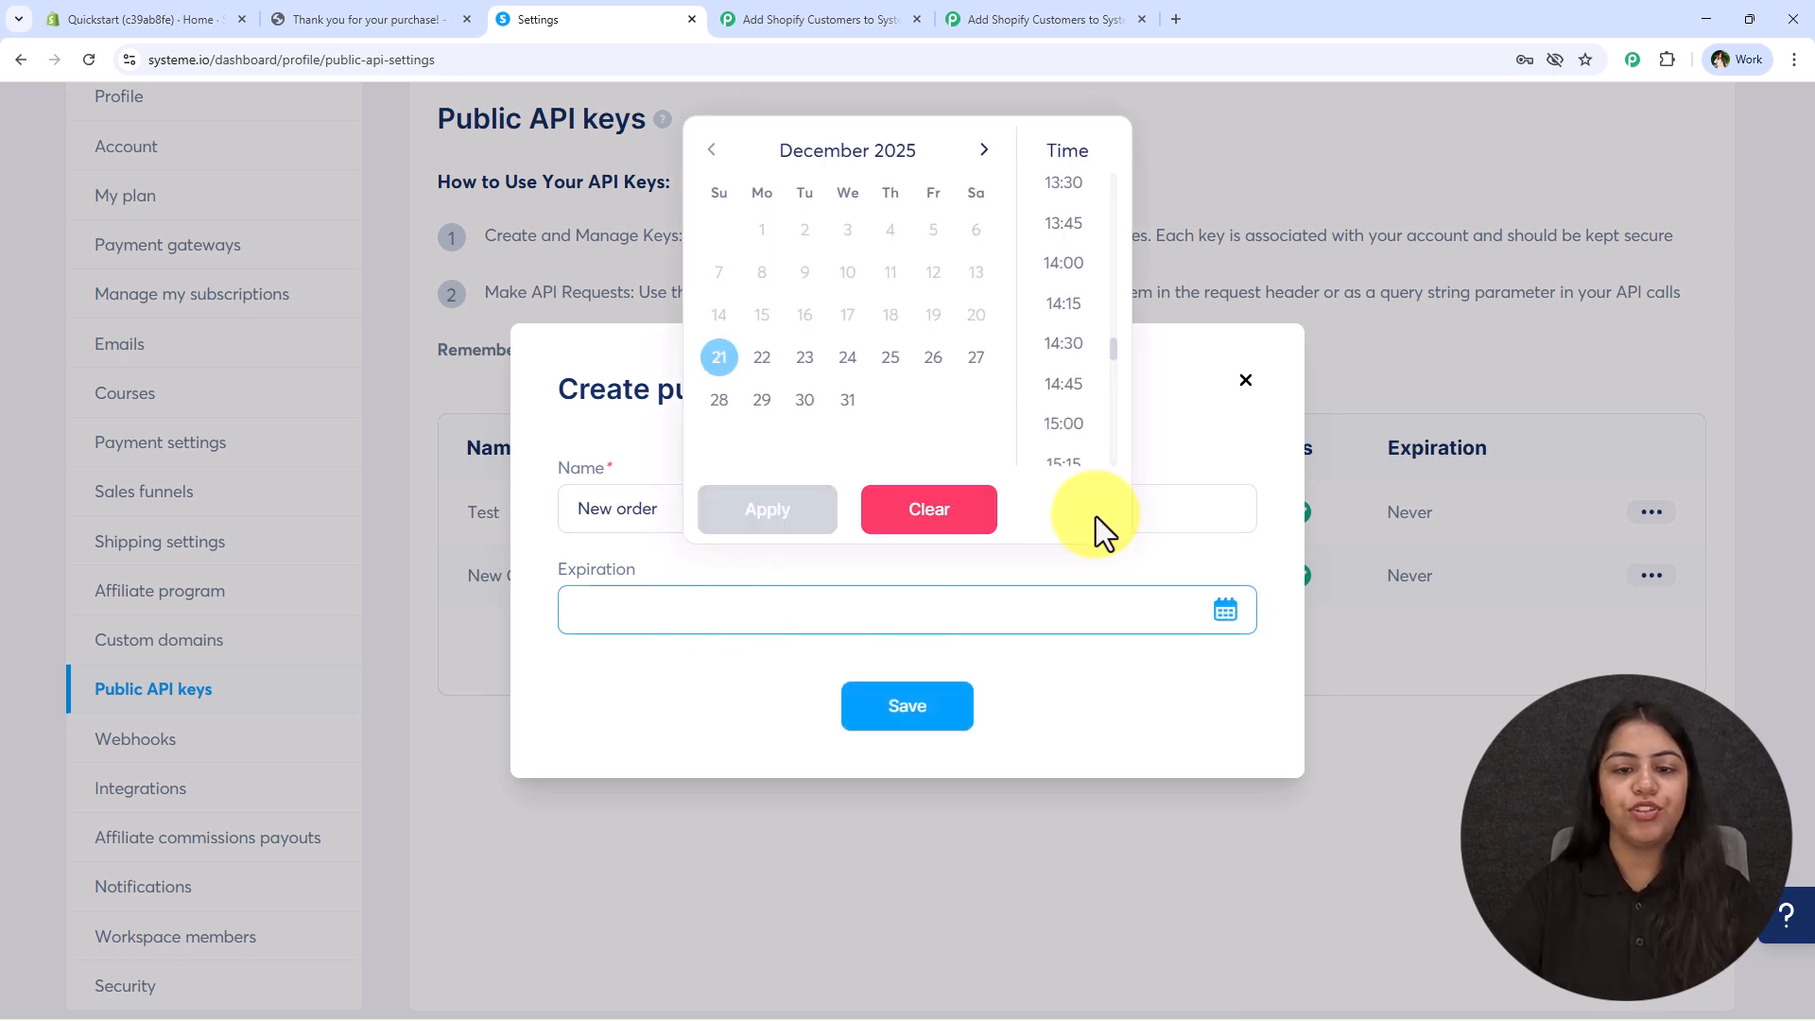
pyautogui.click(1175, 762)
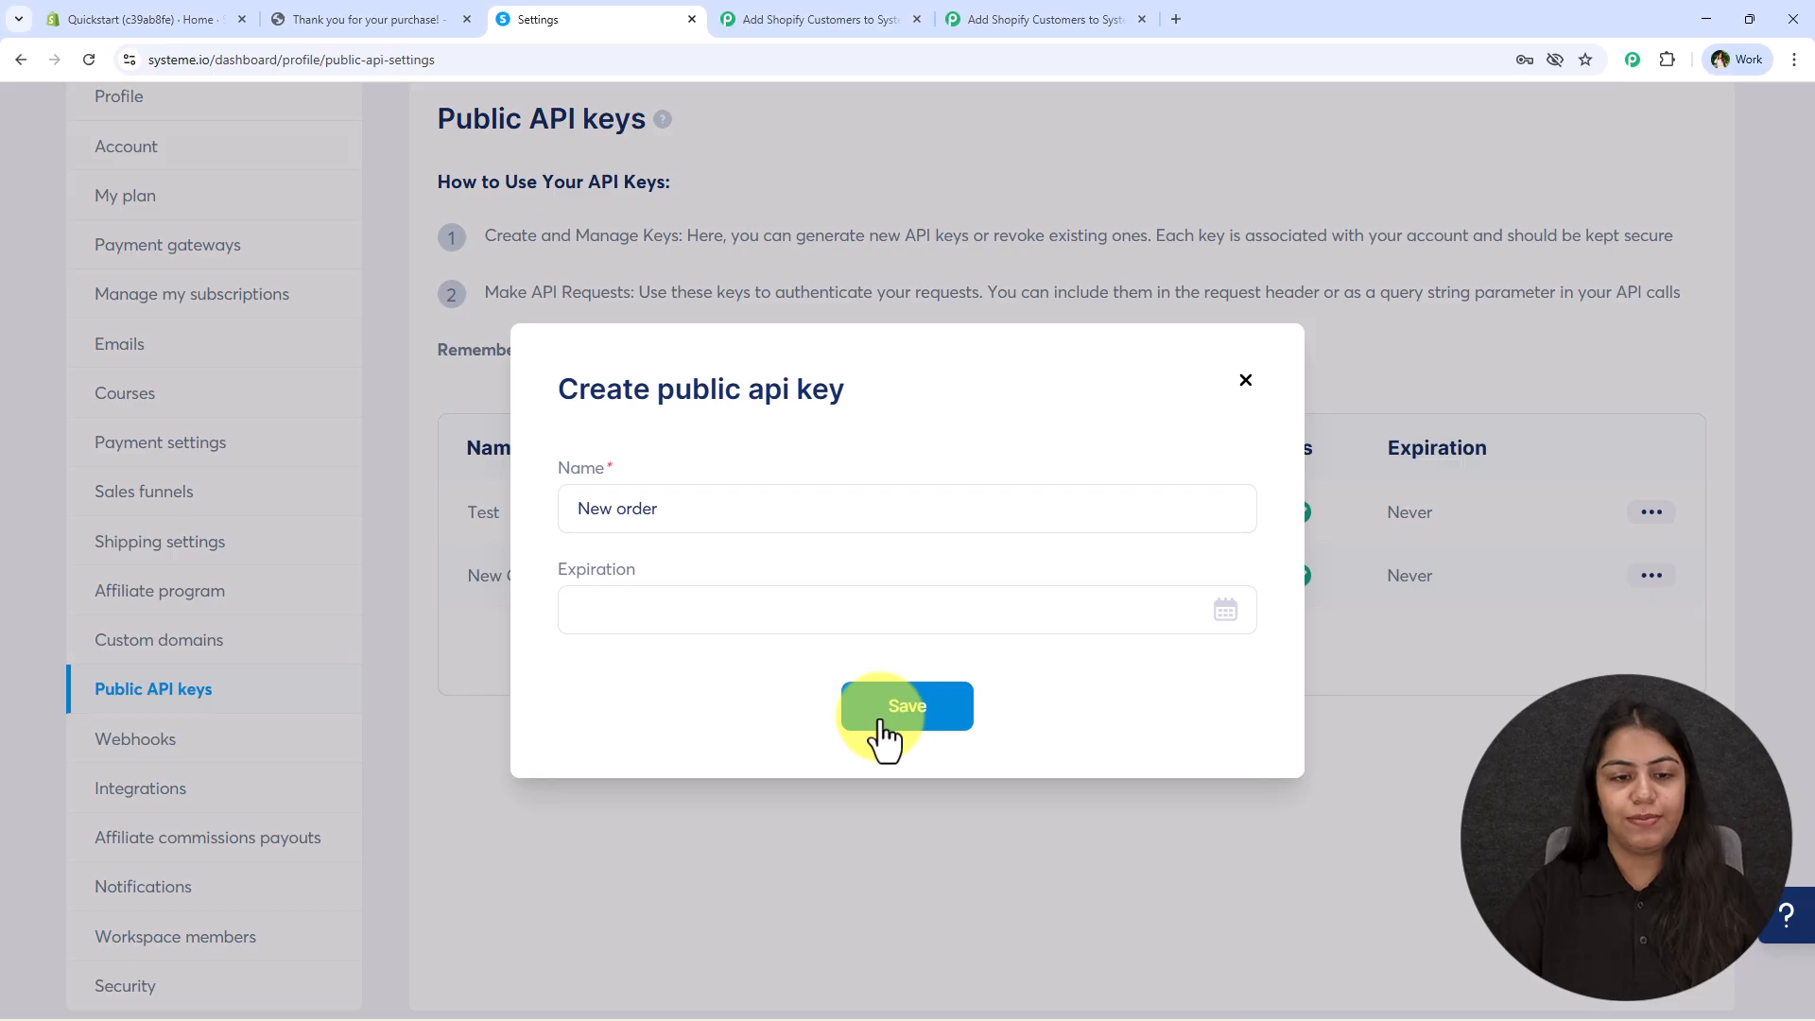
pyautogui.click(882, 724)
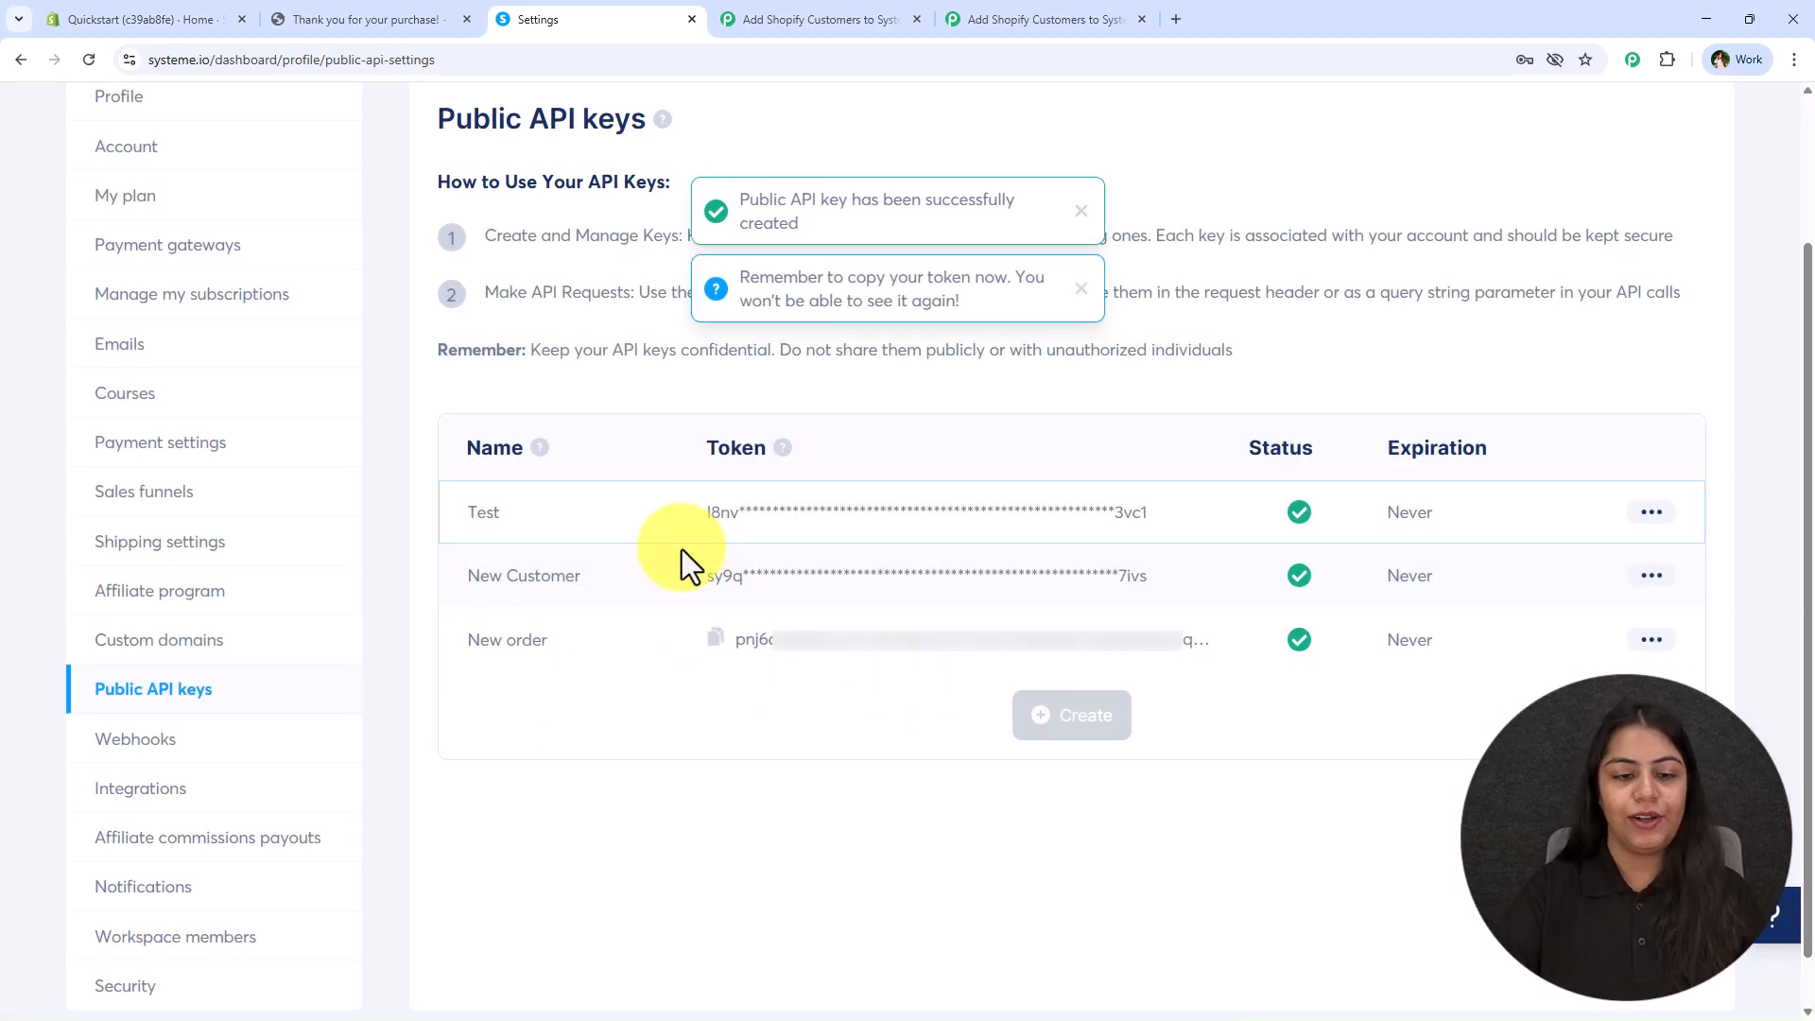
# - Copy the "New order" API key, paste it into the API Key field of the new connection in Pabbly Connect, and save the connection
pyautogui.click(718, 638)
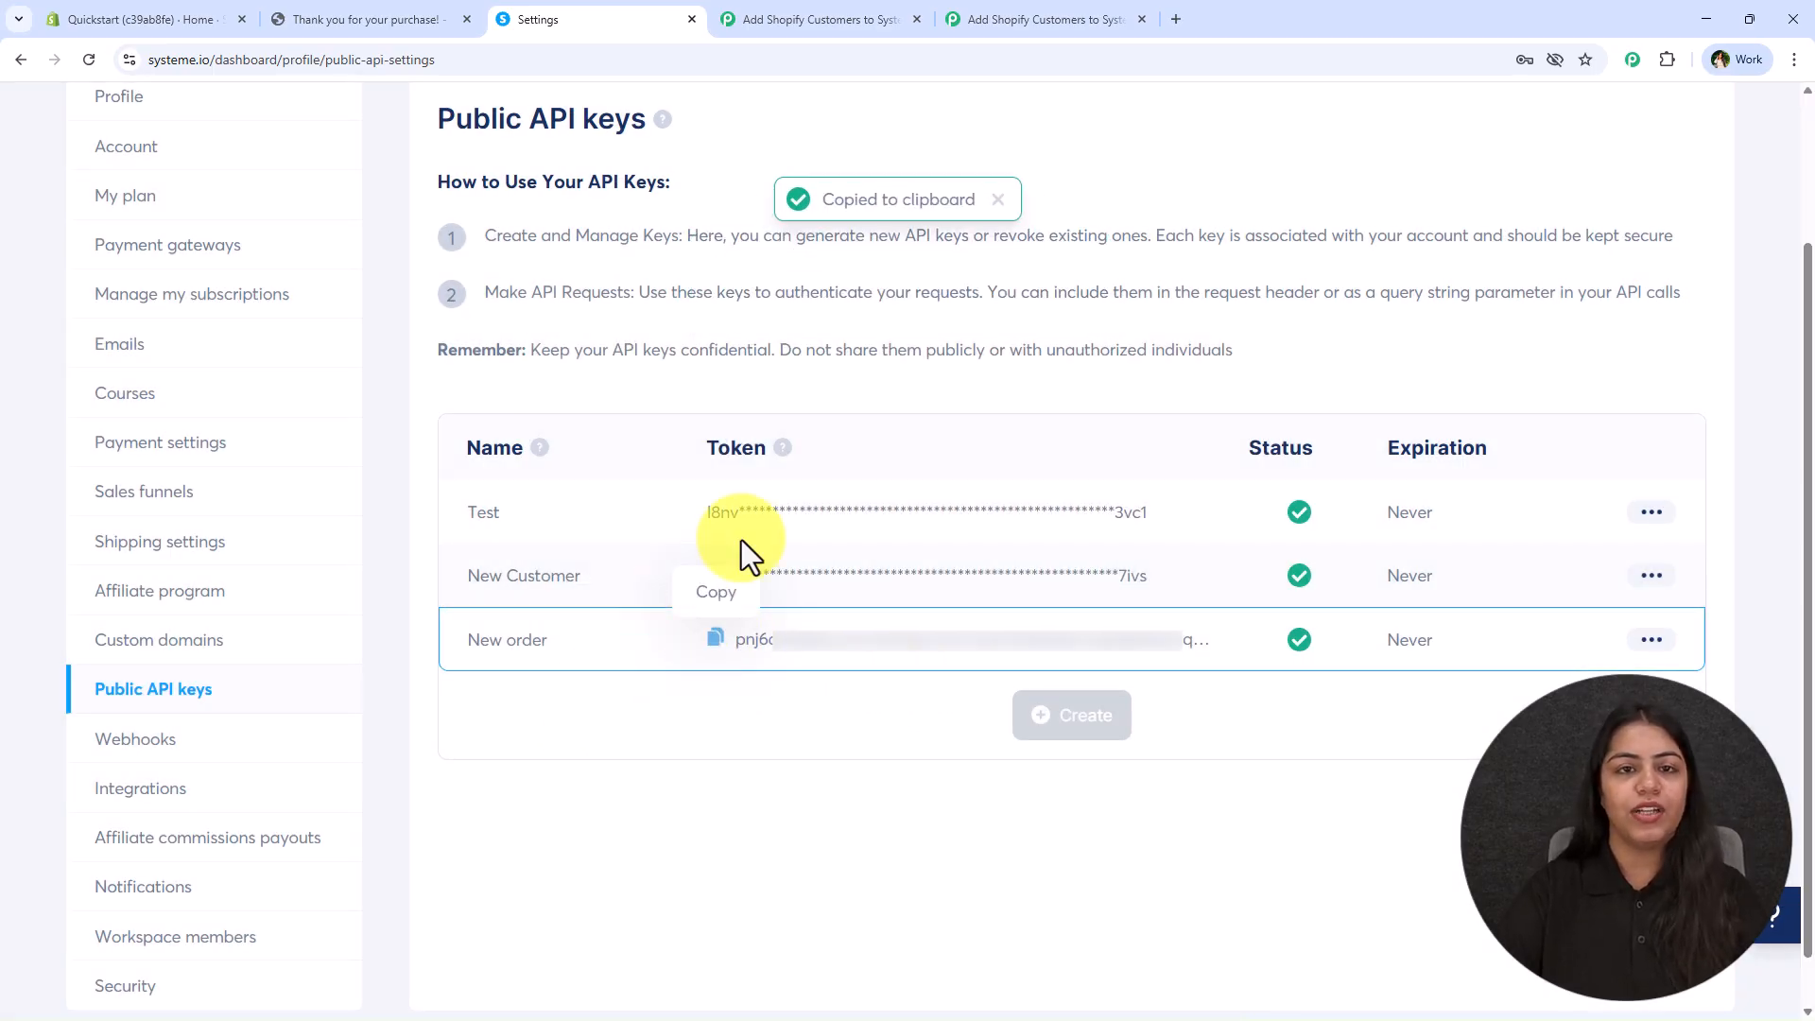
pyautogui.click(1030, 19)
pyautogui.click(1110, 518)
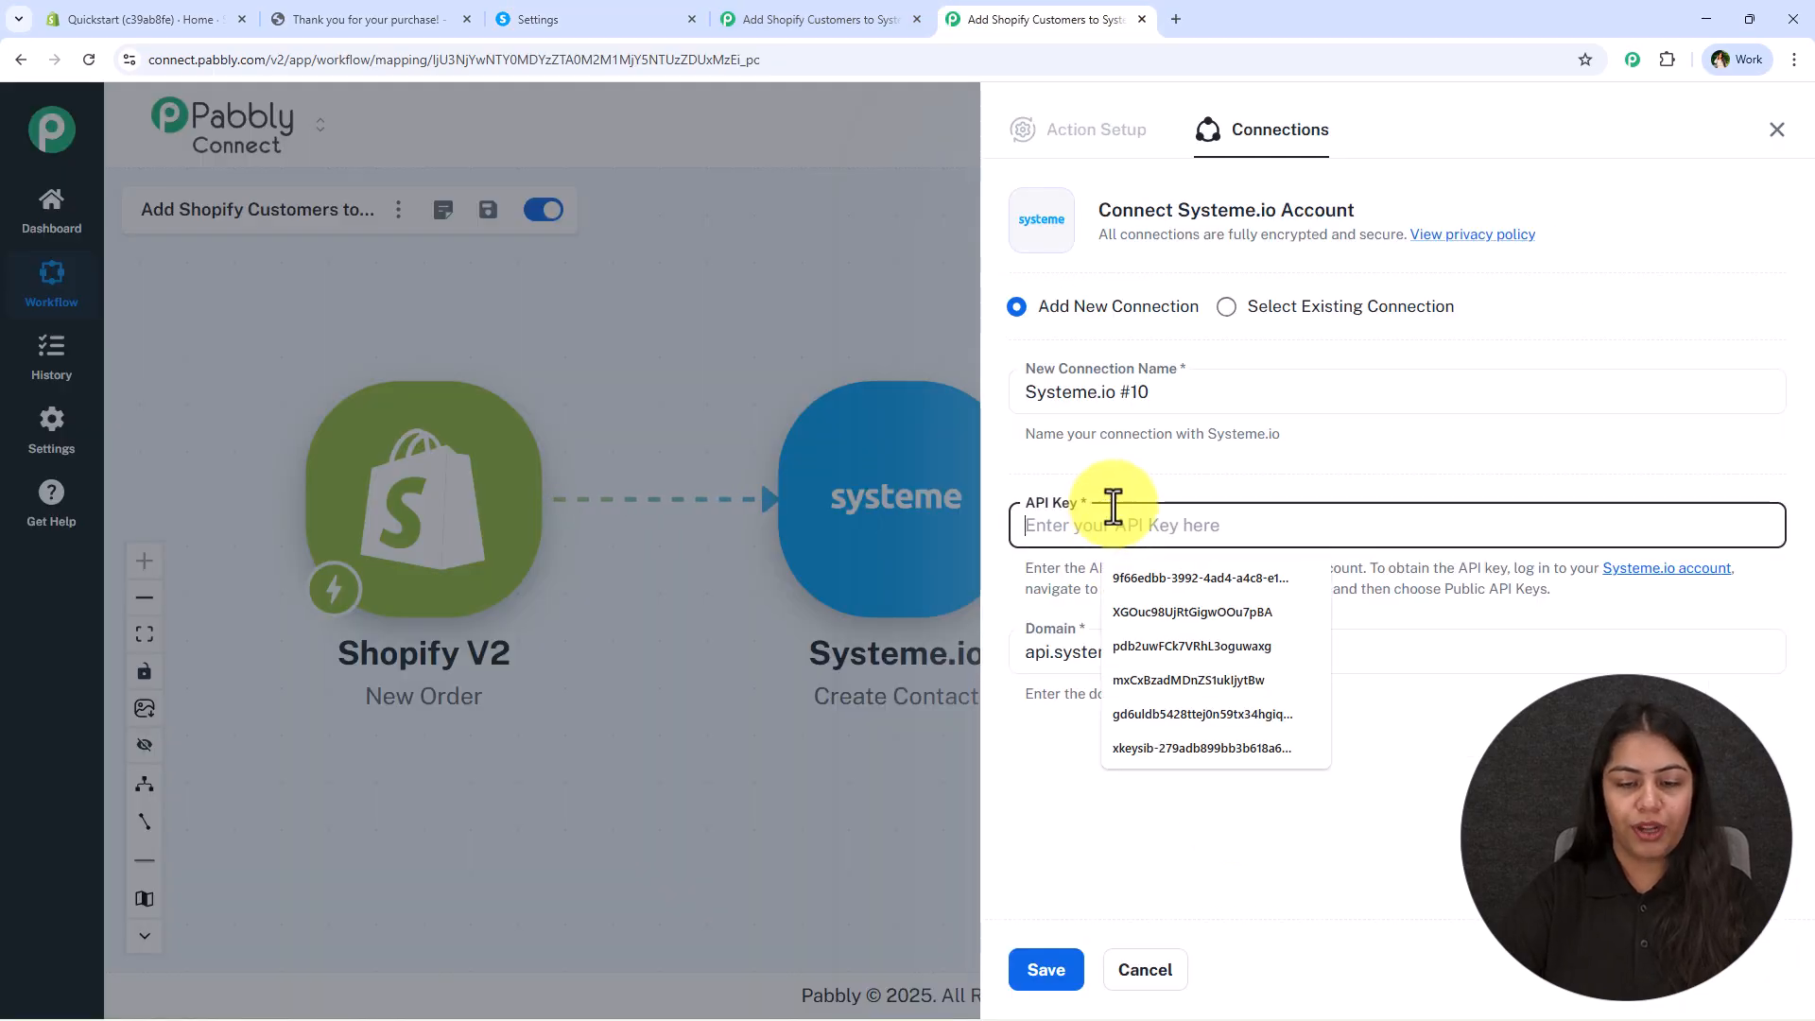
pyautogui.hotkey('ctrl', 'v')
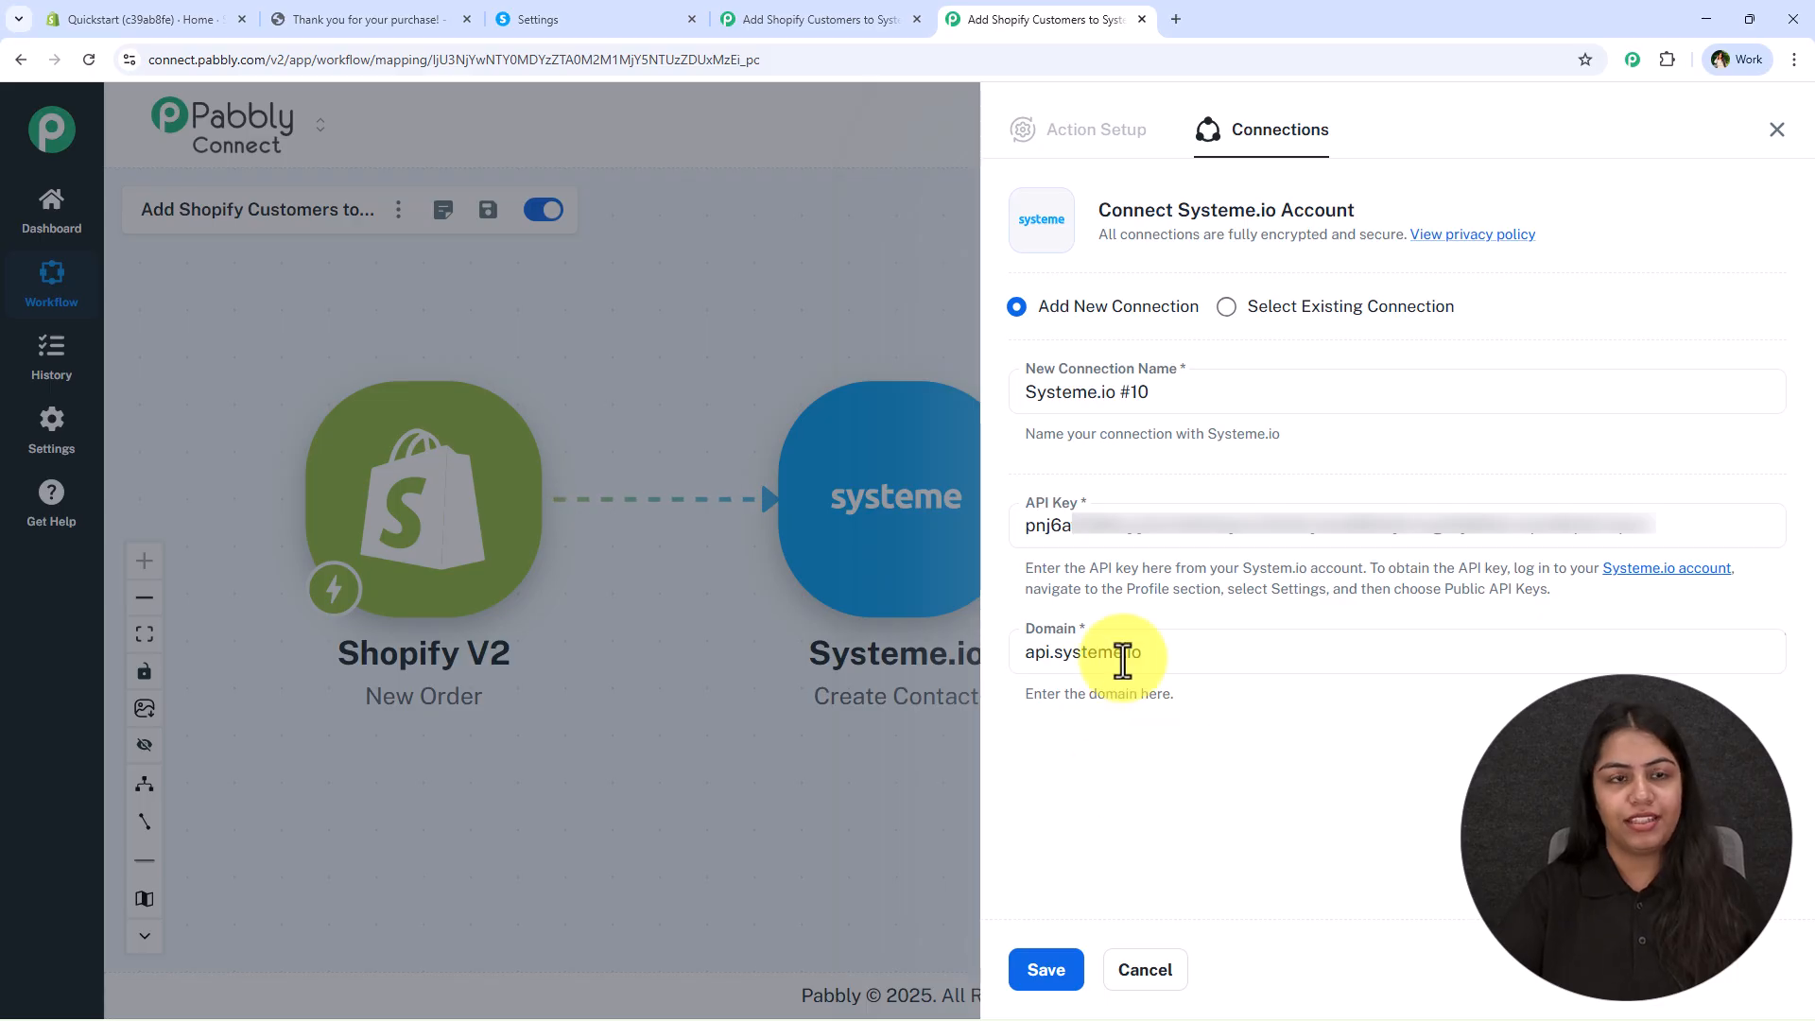
pyautogui.click(659, 17)
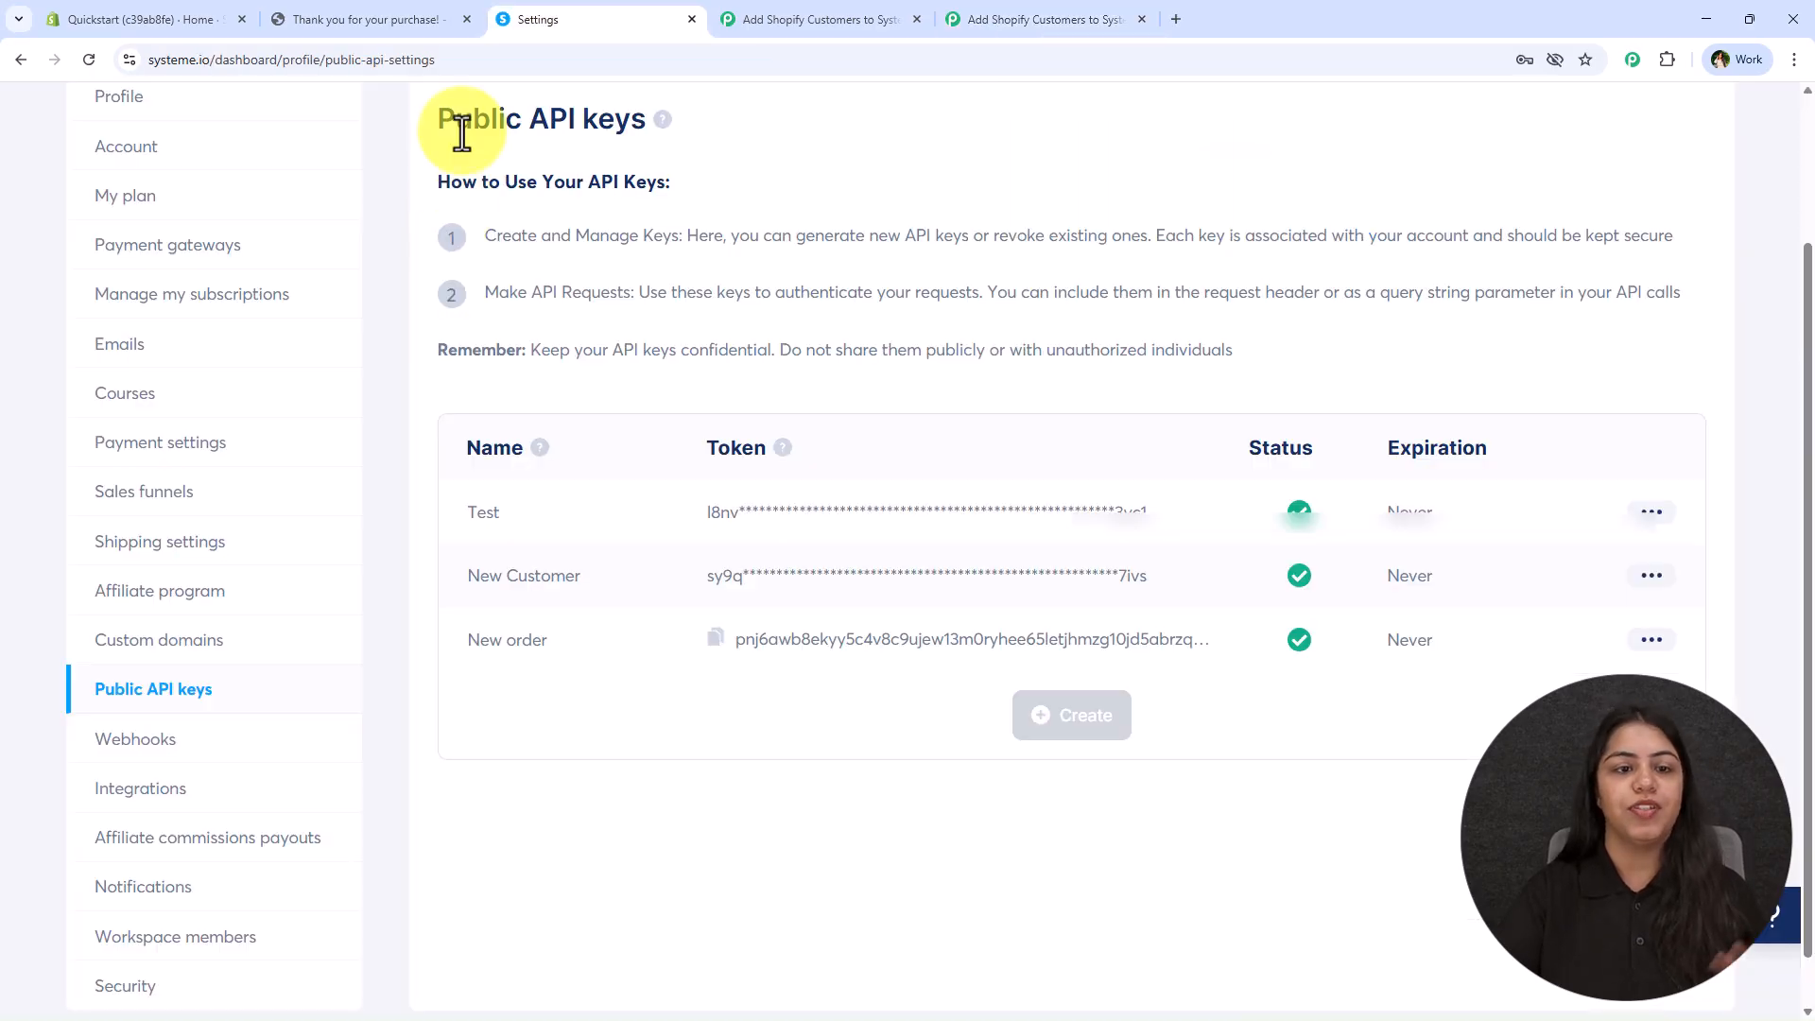
pyautogui.click(1006, 14)
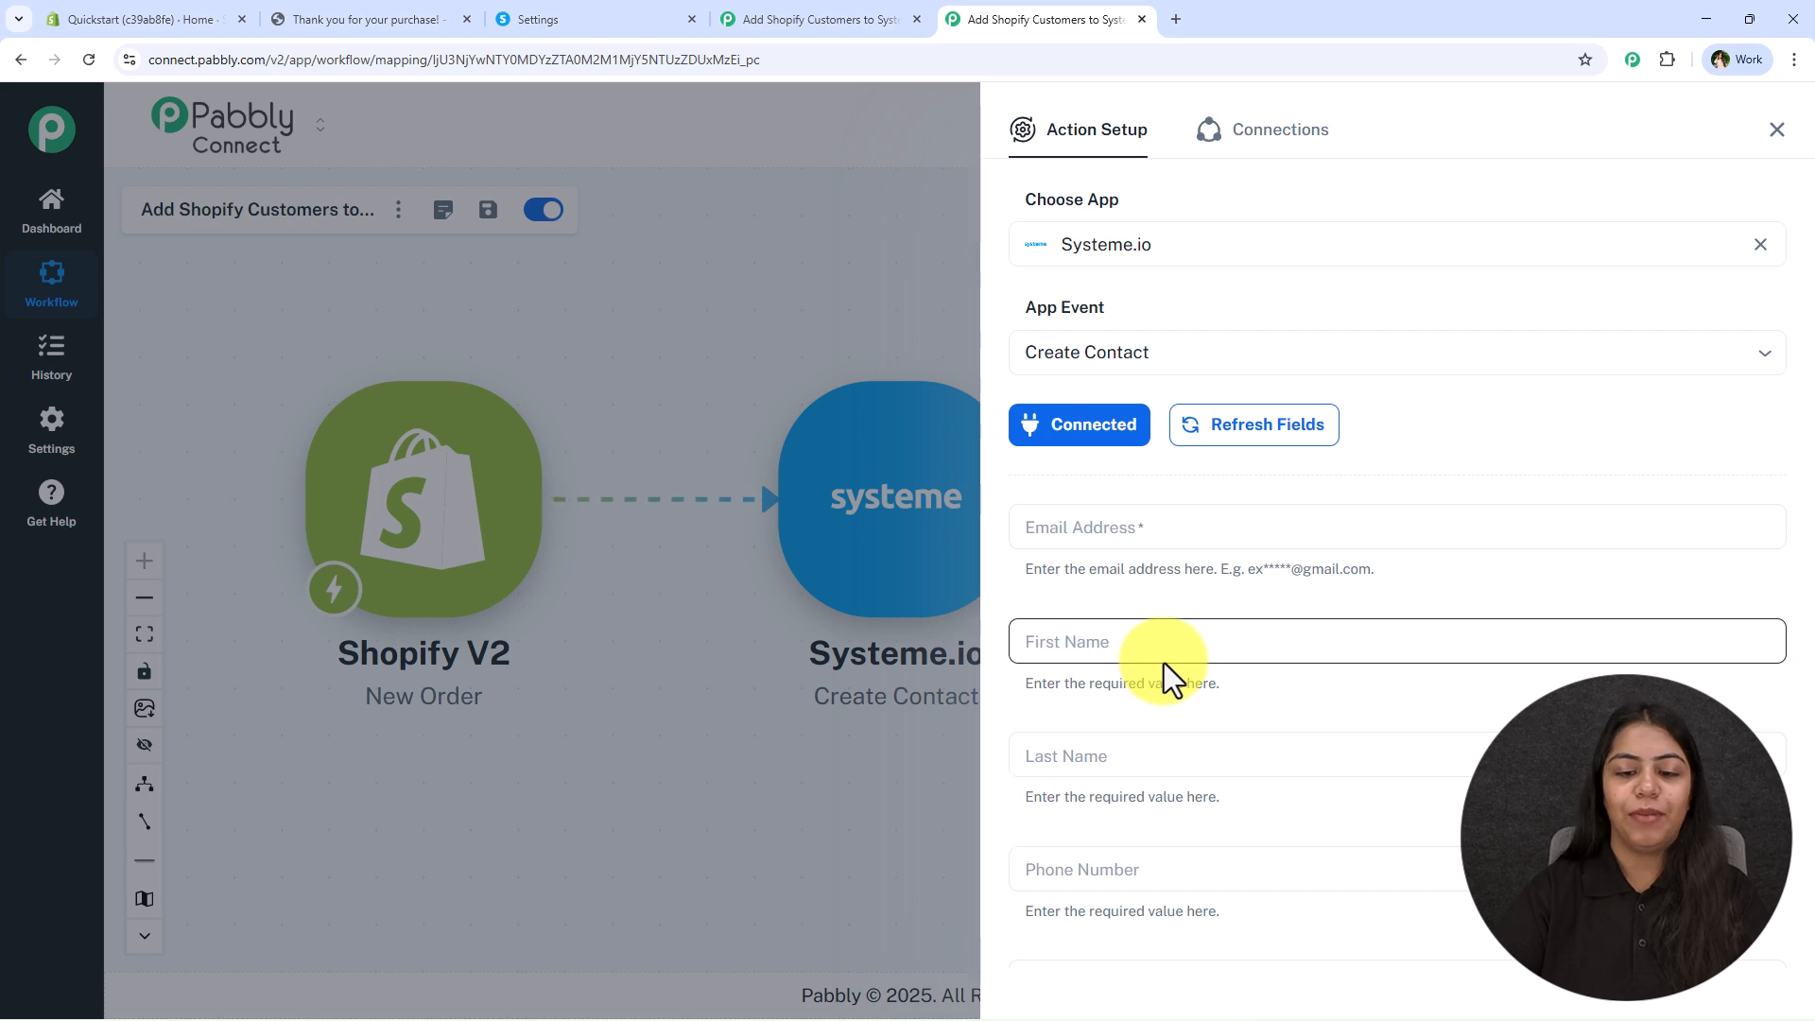
# - Map the contact's Email Address to the email field of the Shopify order, searching the order data for "em"
pyautogui.scroll(-2, 1166, 700)
pyautogui.scroll(2, 1167, 701)
pyautogui.click(1119, 527)
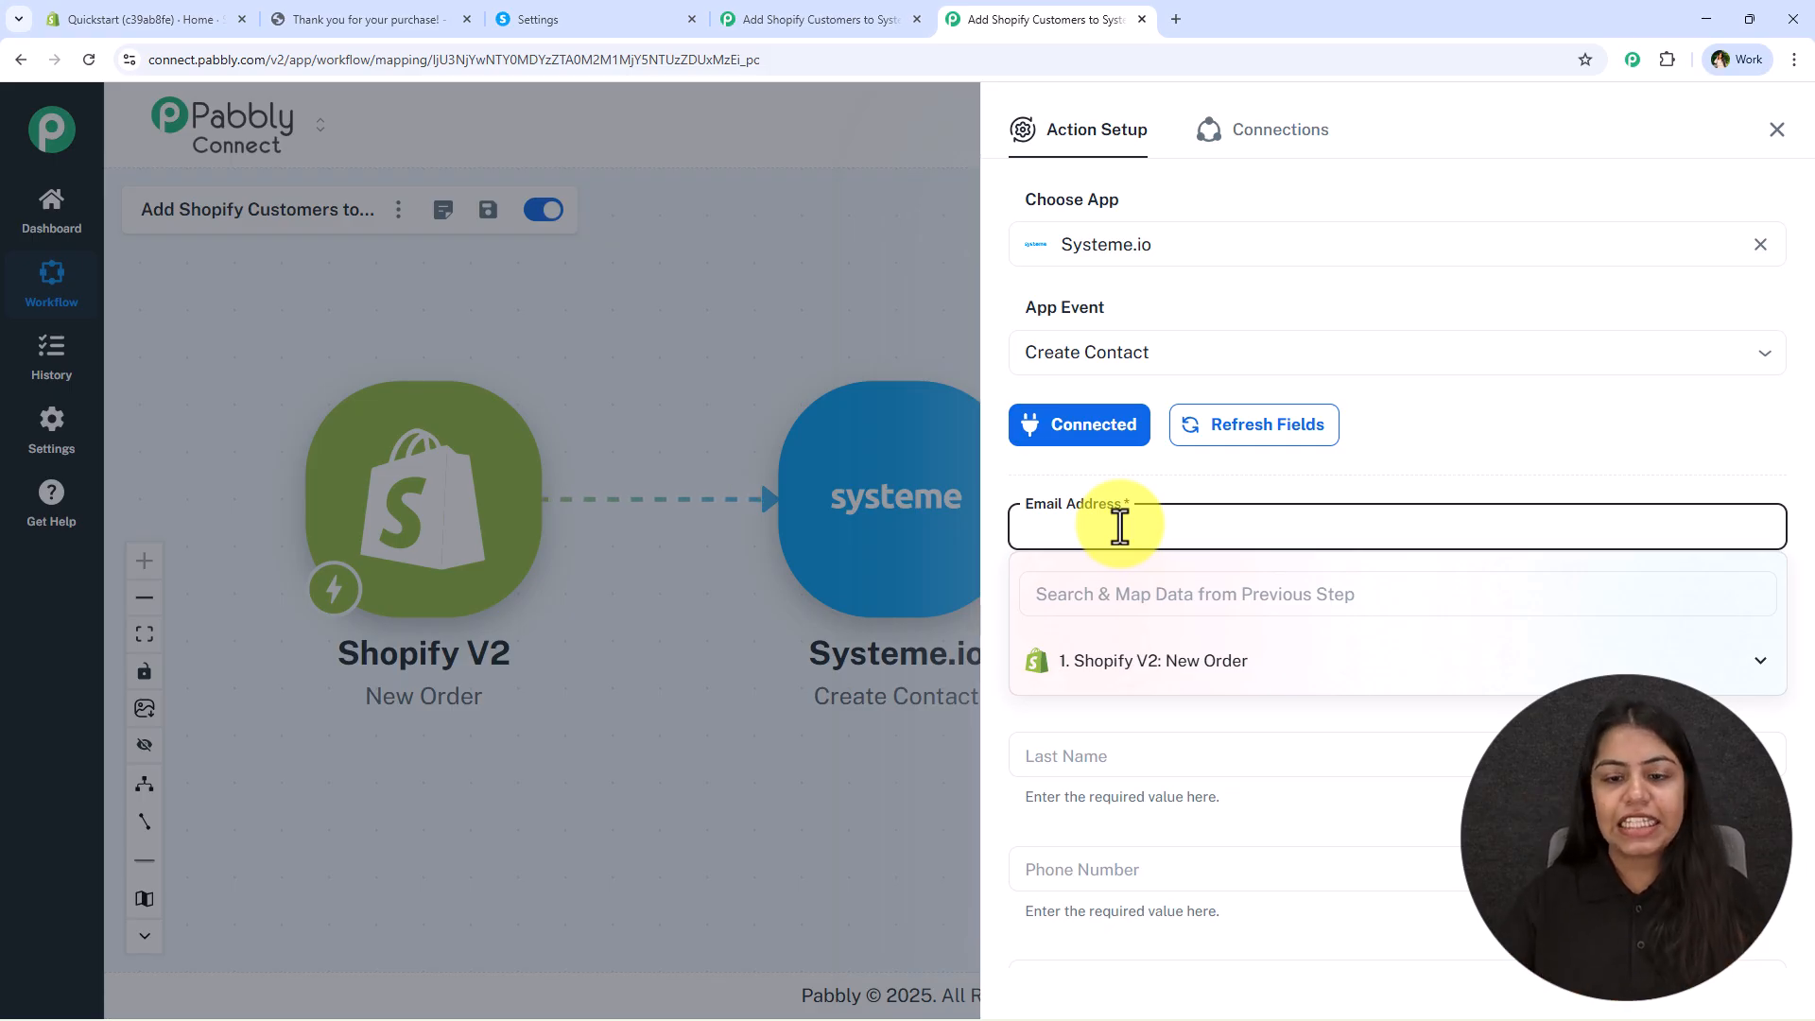
pyautogui.click(1146, 661)
pyautogui.scroll(-1, 1228, 822)
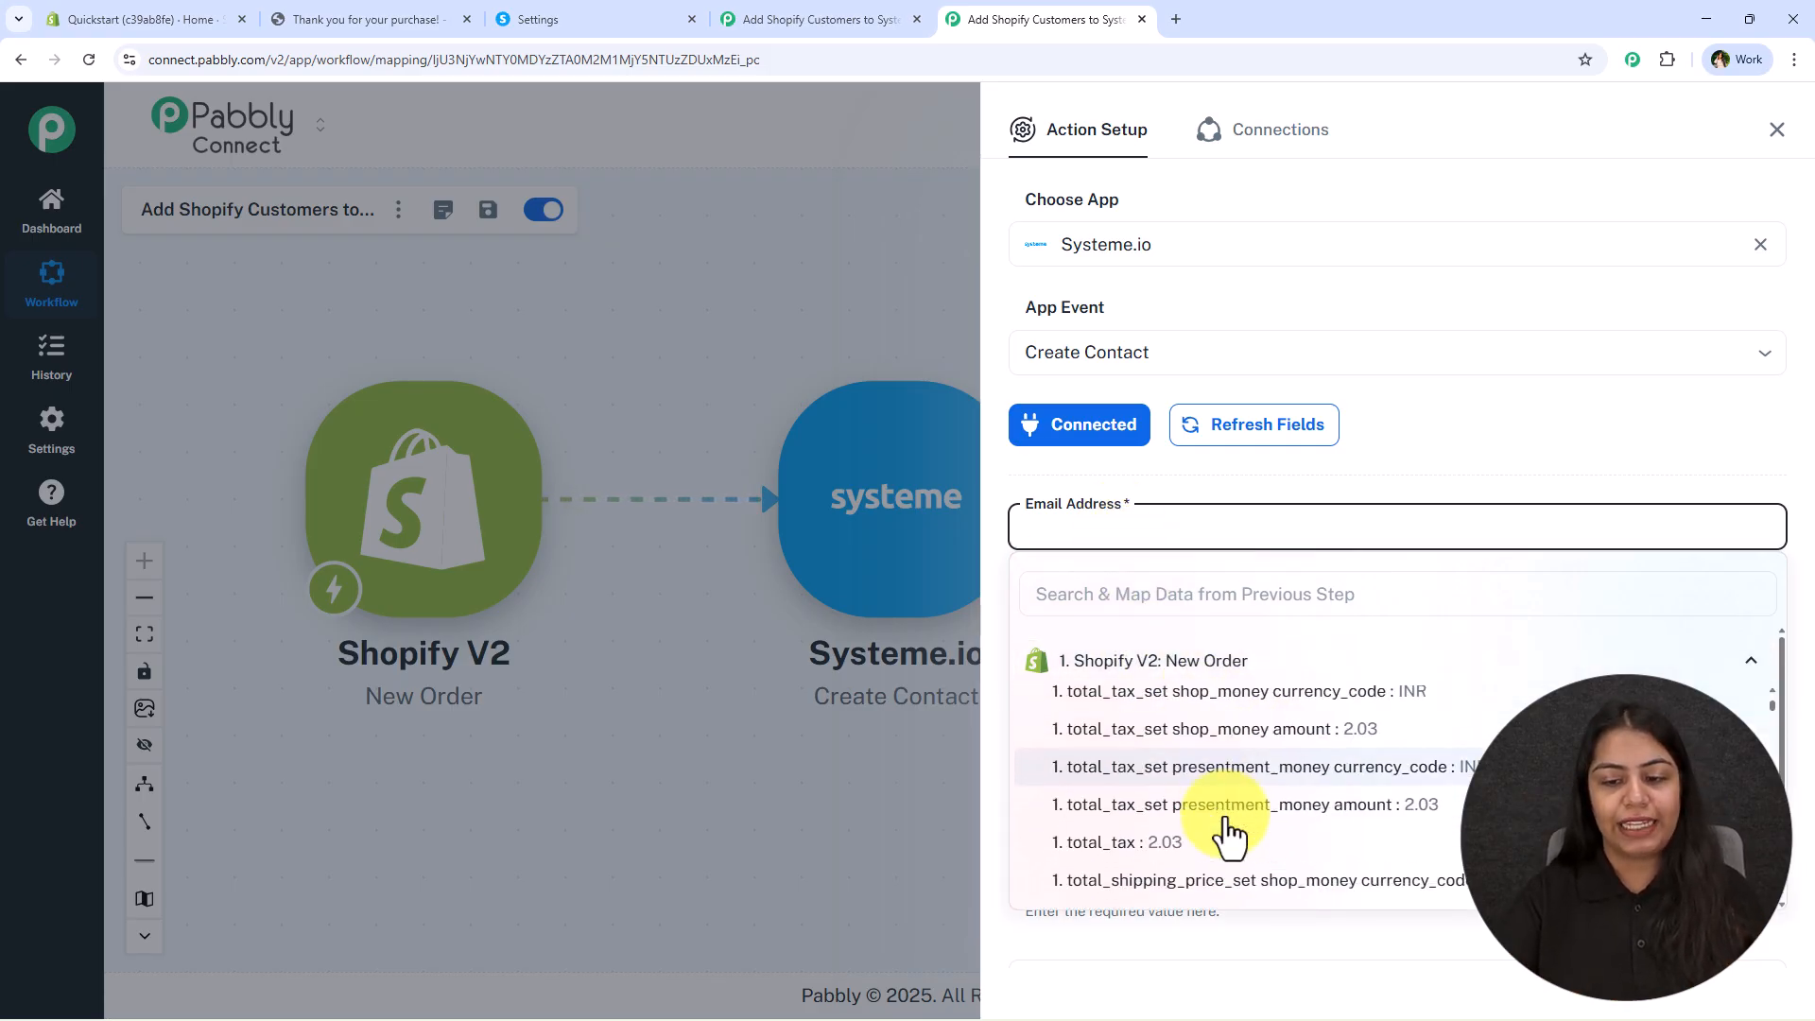
pyautogui.click(1167, 594)
pyautogui.write('em')
pyautogui.click(1323, 711)
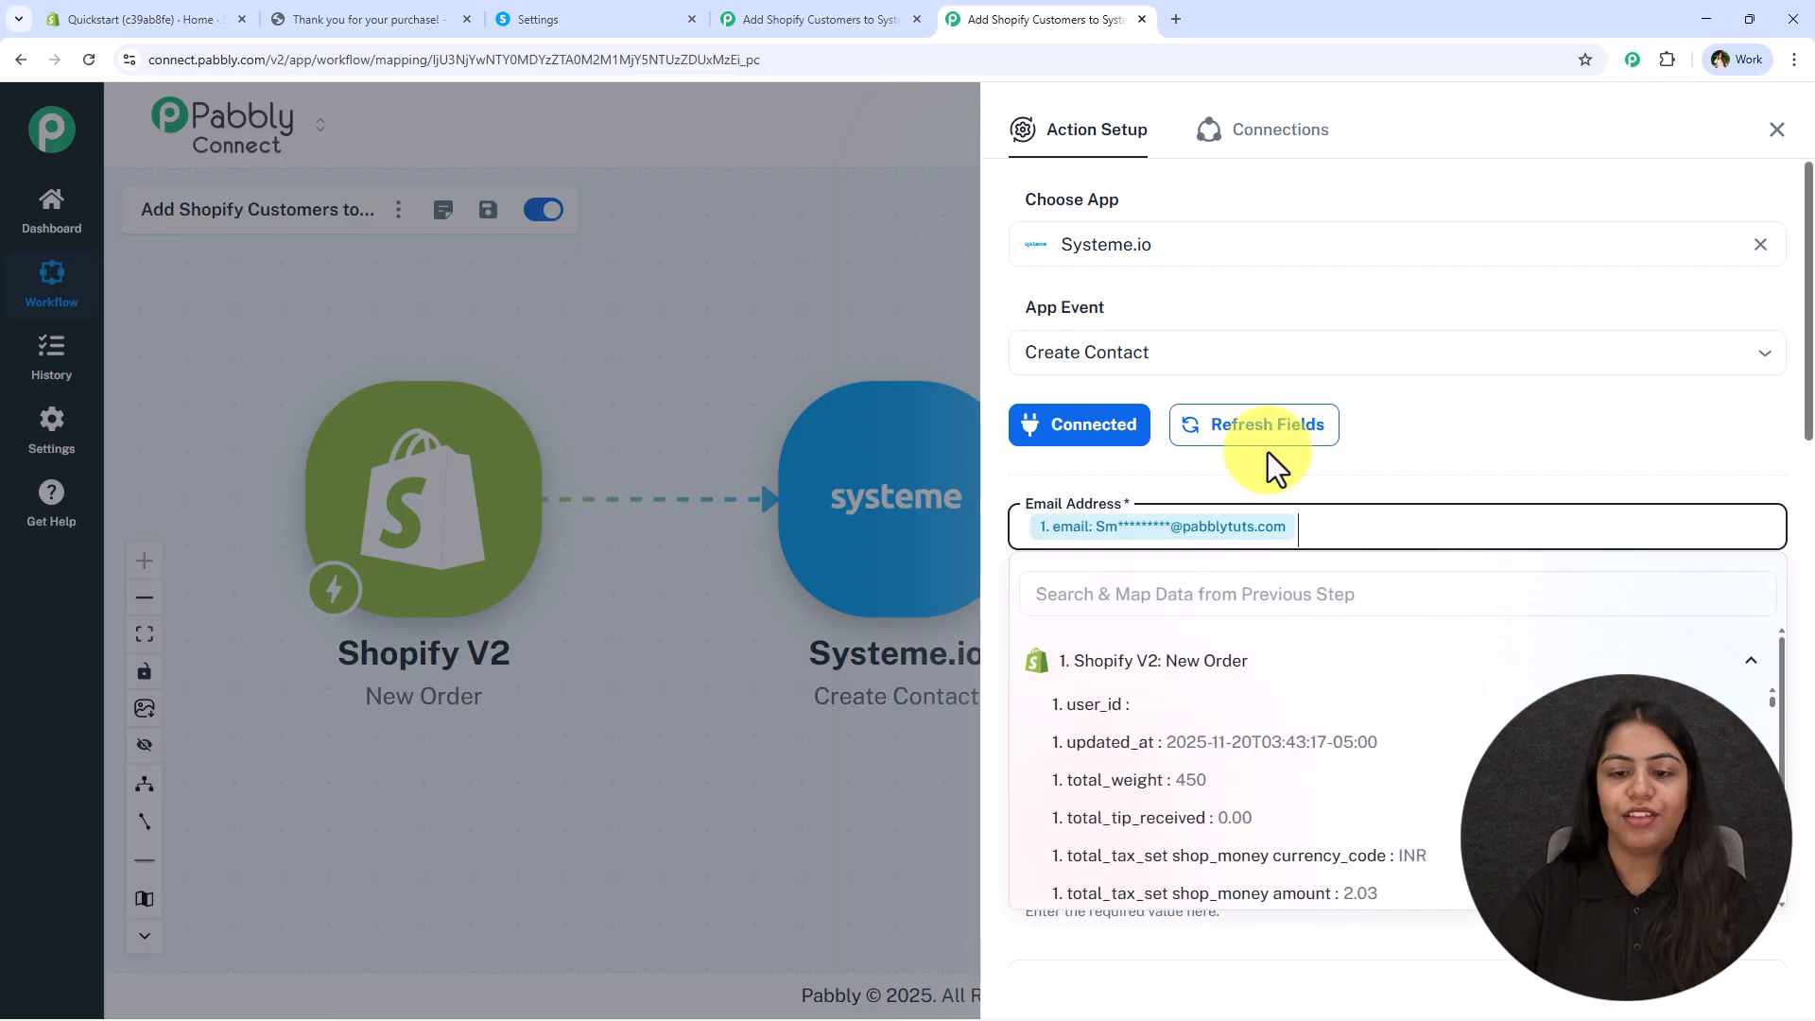
pyautogui.click(1271, 468)
# - Map the contact's First Name to the customer first_name field of the Shopify order, searching the order data for "fi"
pyautogui.scroll(-2, 1143, 478)
pyautogui.click(1125, 463)
pyautogui.click(1111, 522)
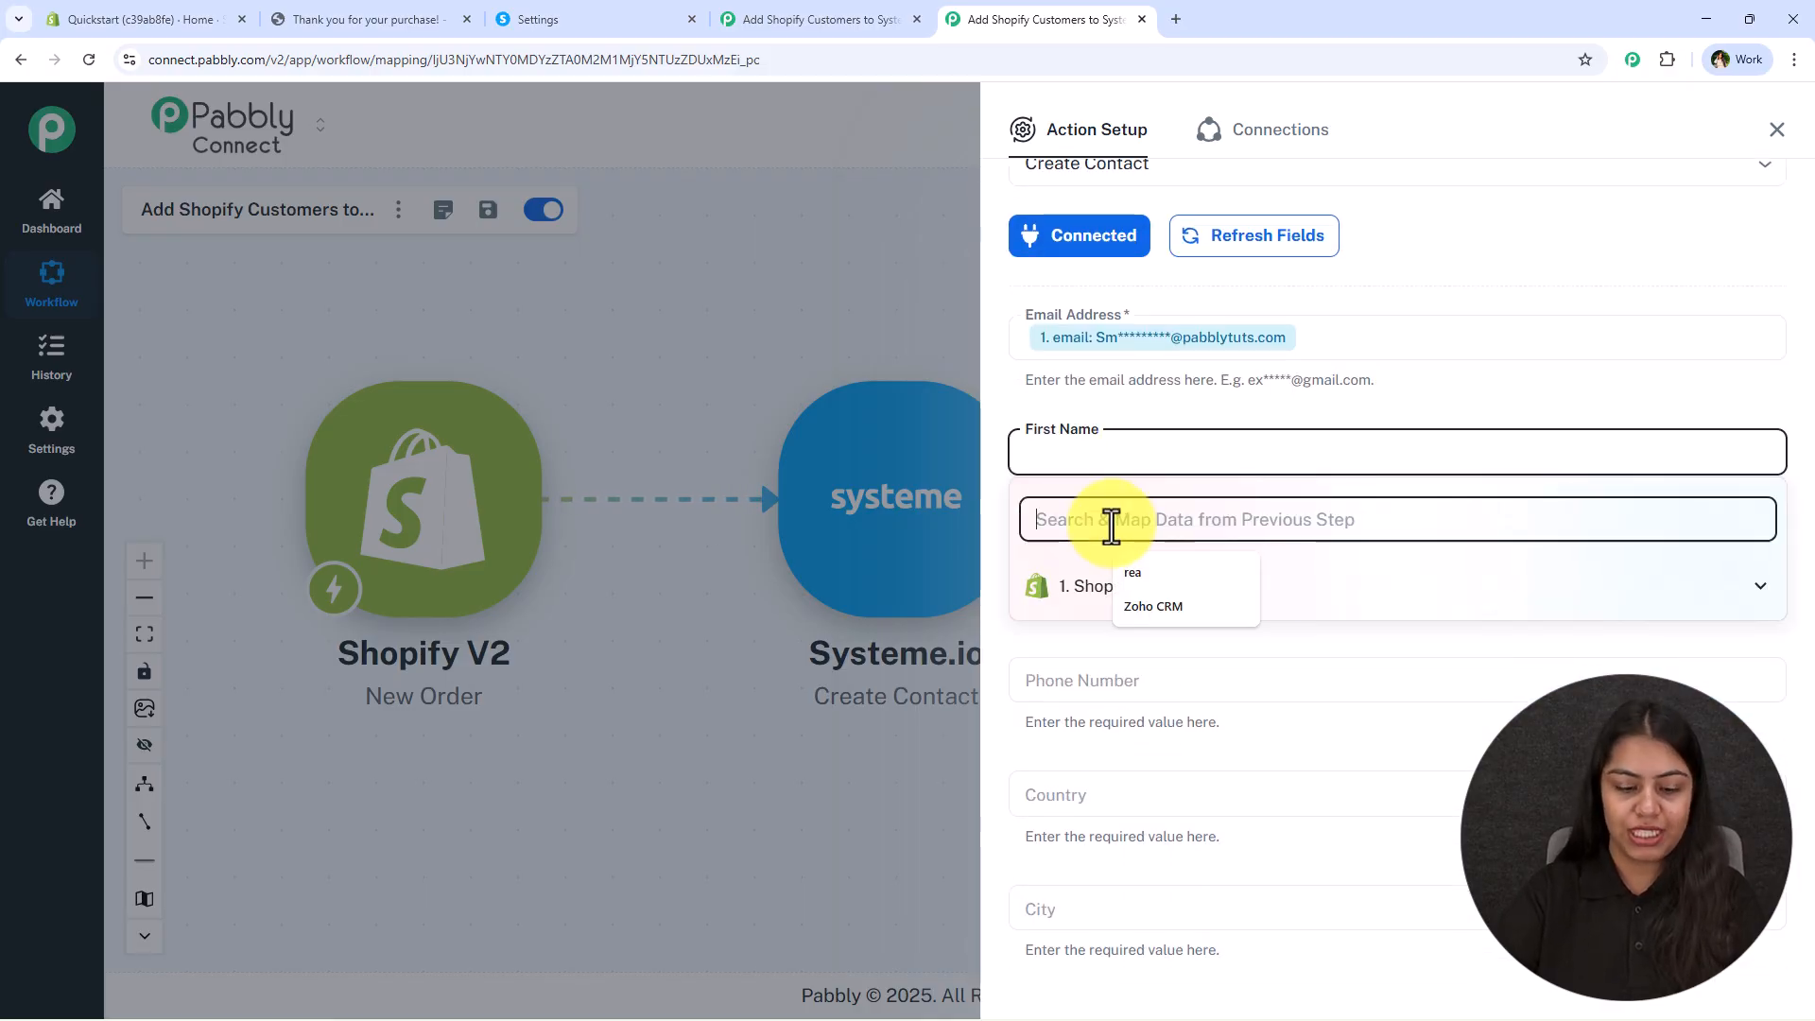
pyautogui.write('fi')
pyautogui.scroll(-5, 1229, 697)
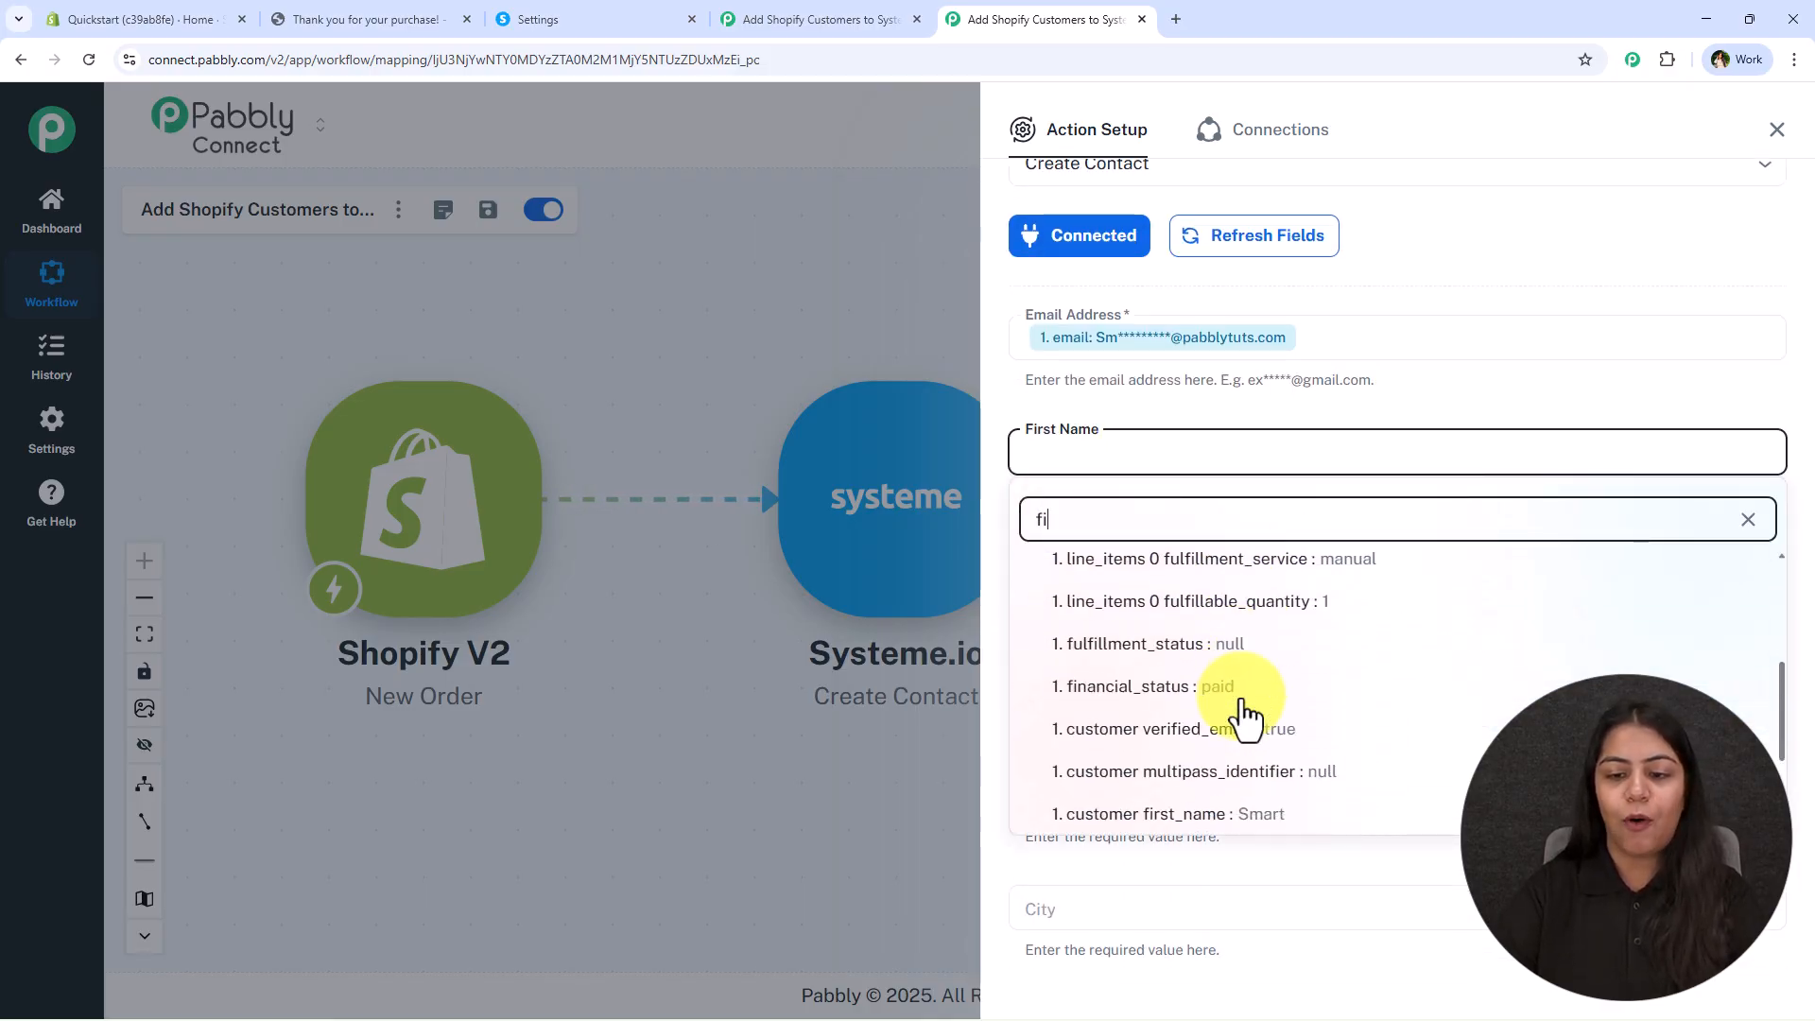
pyautogui.click(1204, 815)
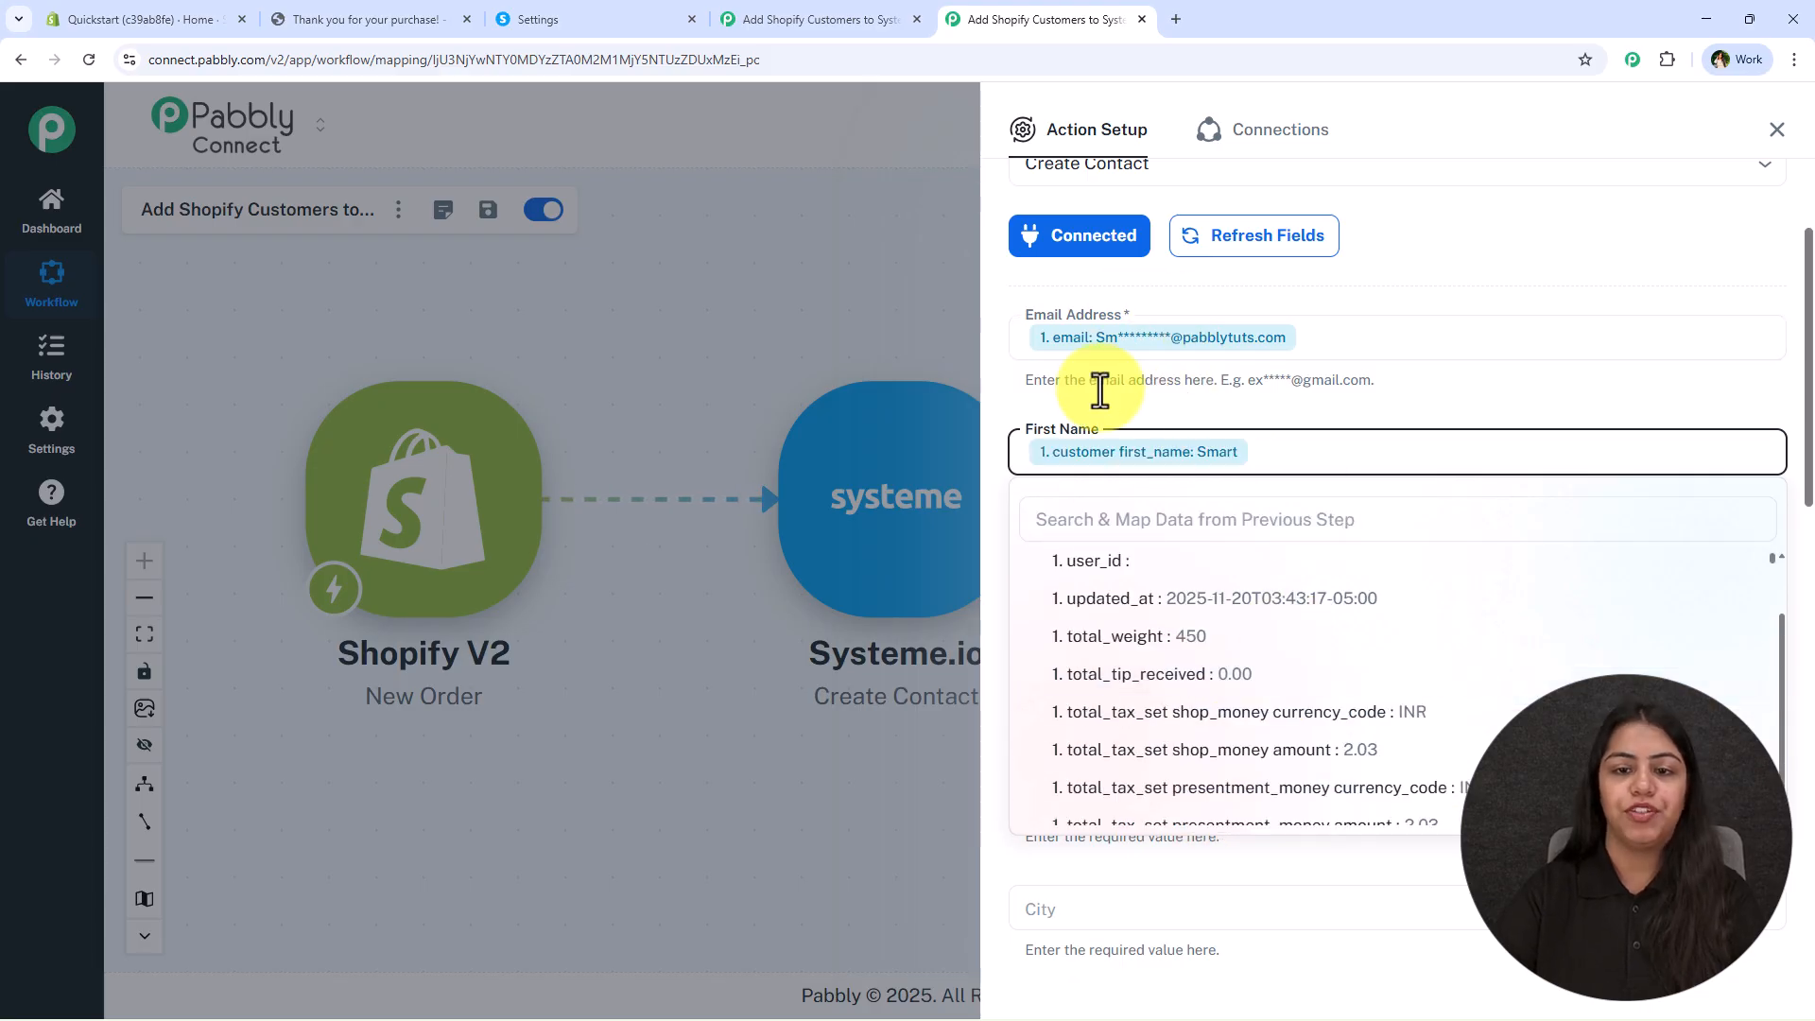
# - Map the contact's Last Name to the shipping_address last_name field of the Shopify order, searching the order data for "last"
pyautogui.click(1096, 387)
pyautogui.click(1065, 564)
pyautogui.click(1069, 616)
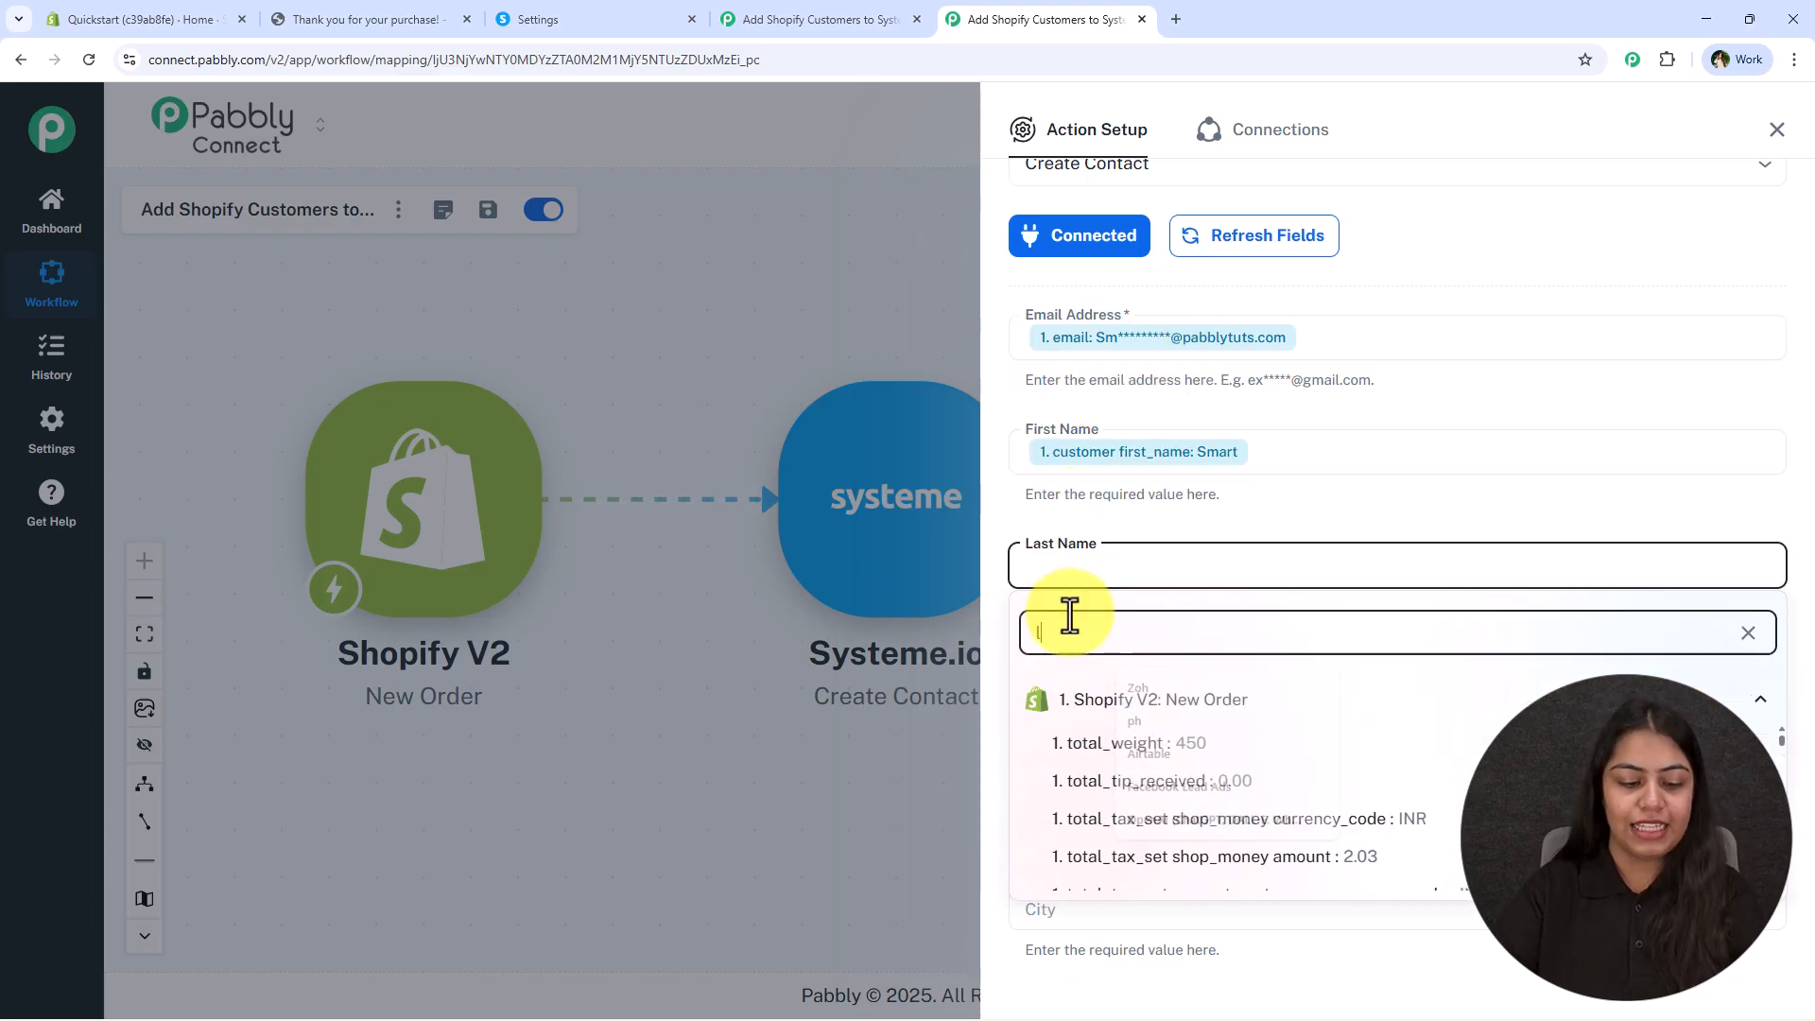
pyautogui.write('last')
pyautogui.click(1267, 743)
pyautogui.click(1209, 528)
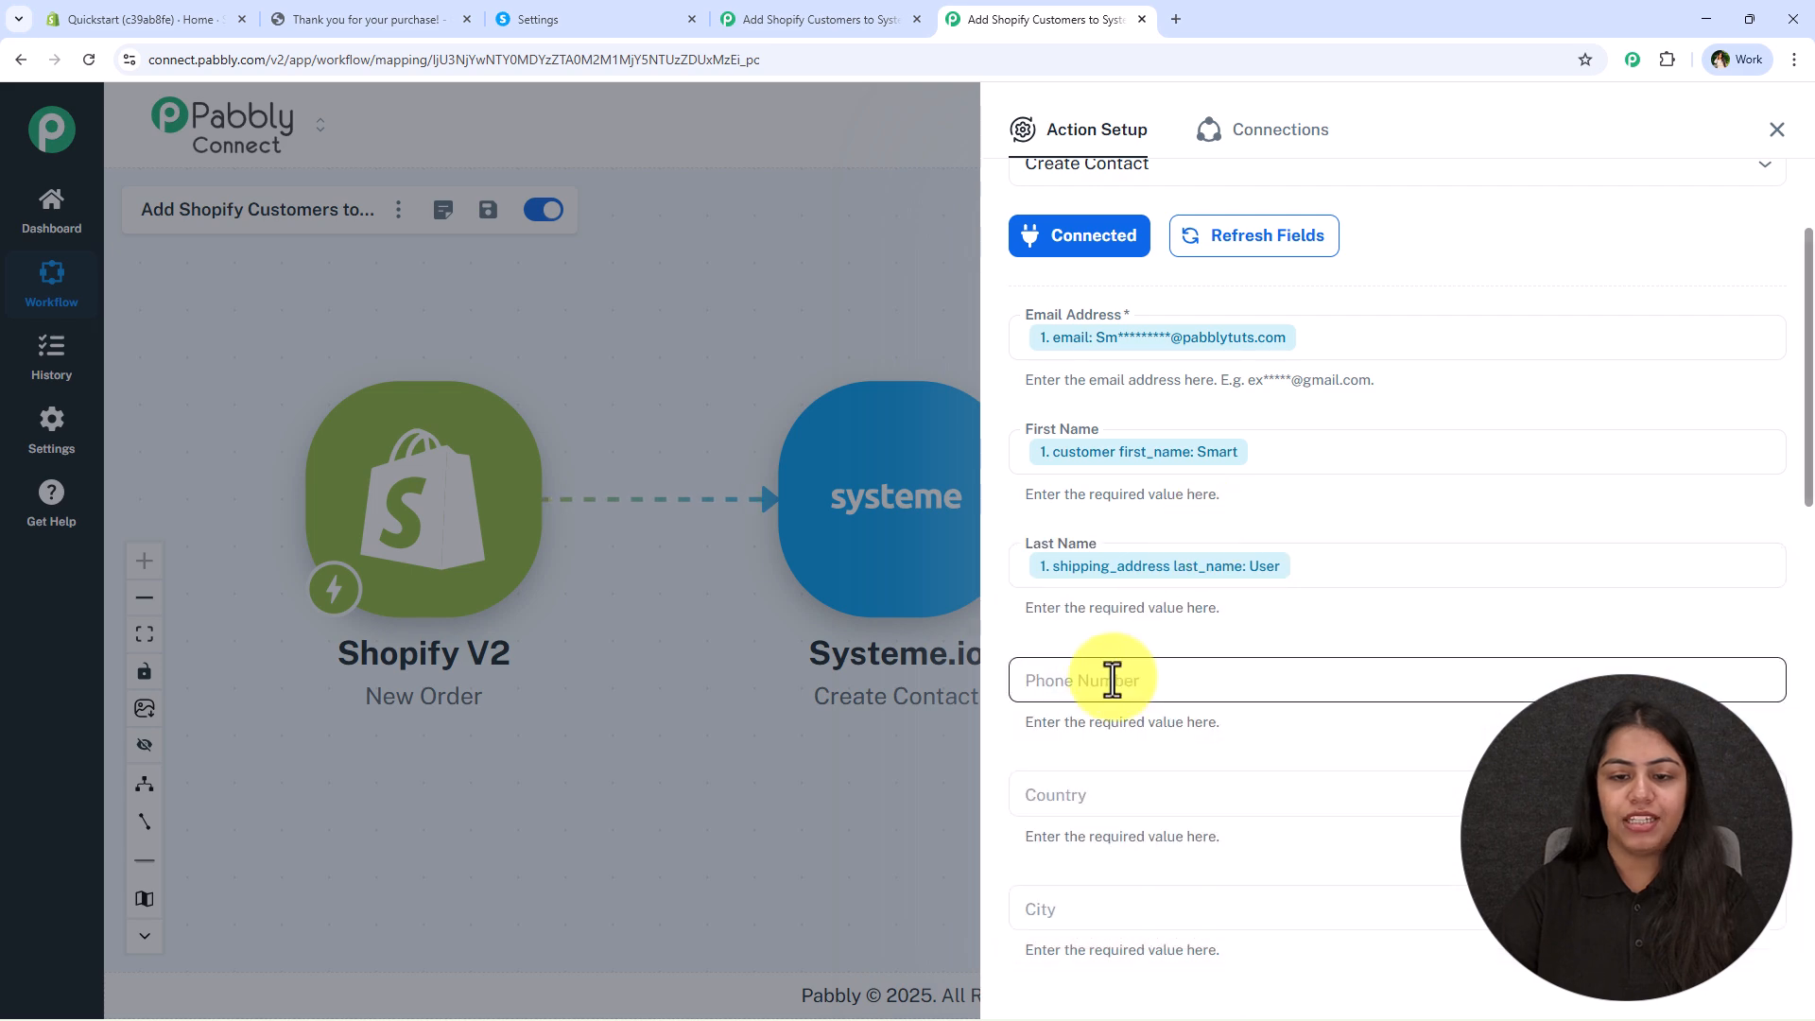
# - Map the contact's Phone Number to the shipping_address phone field of the Shopify order, searching the order data for "ph"
pyautogui.click(1114, 680)
pyautogui.write('ph')
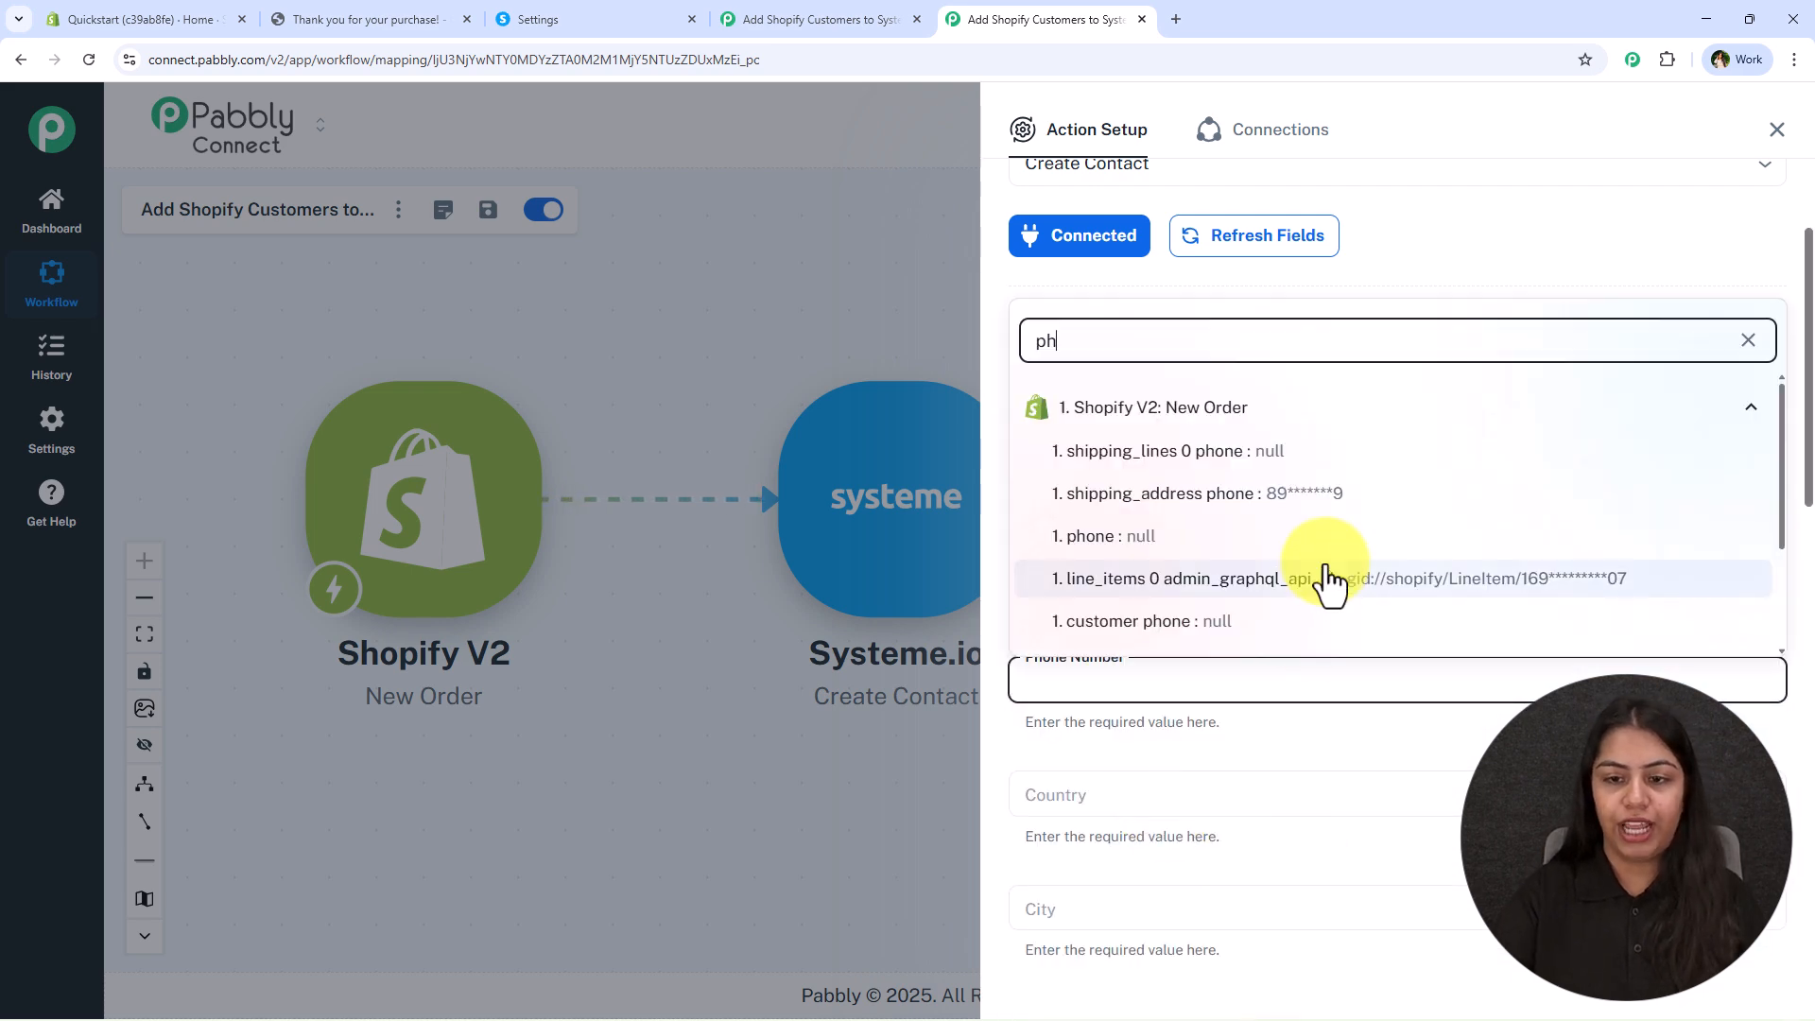
pyautogui.click(1321, 493)
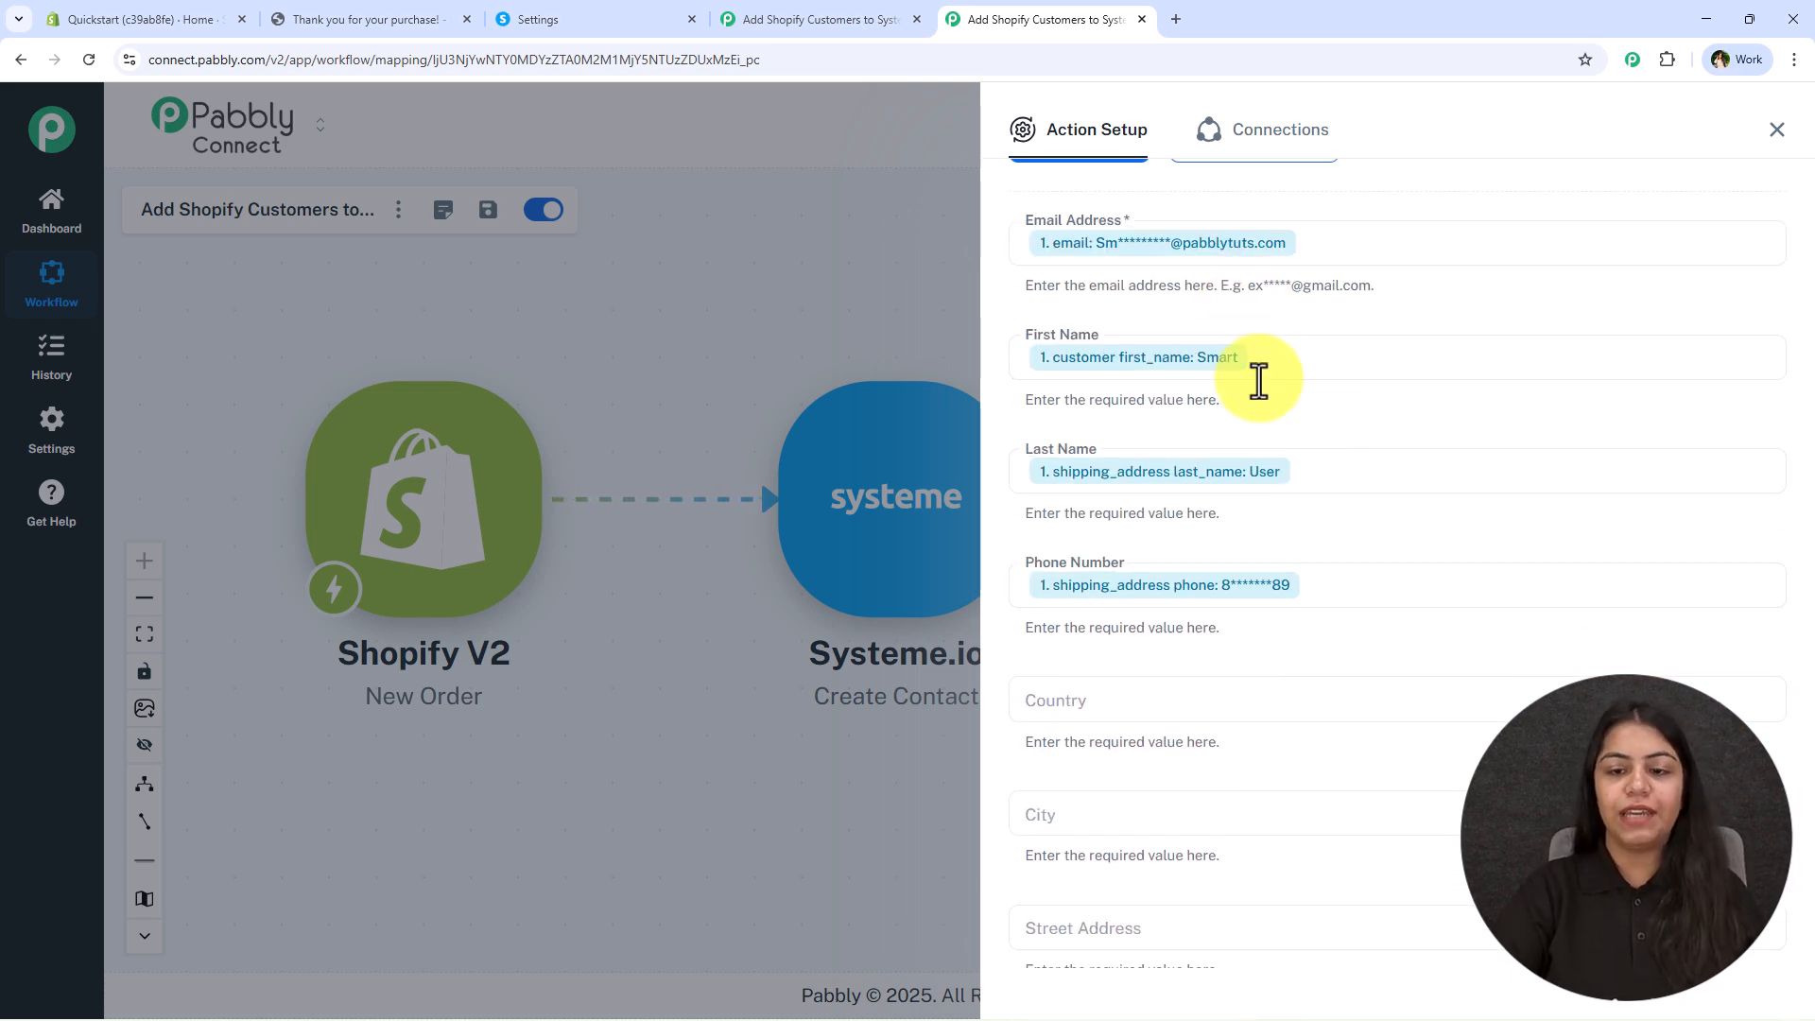
# - Save the Create Contact action and send its test request with the remaining fields left empty, and close the action setup after checking the response
pyautogui.scroll(-6, 1275, 562)
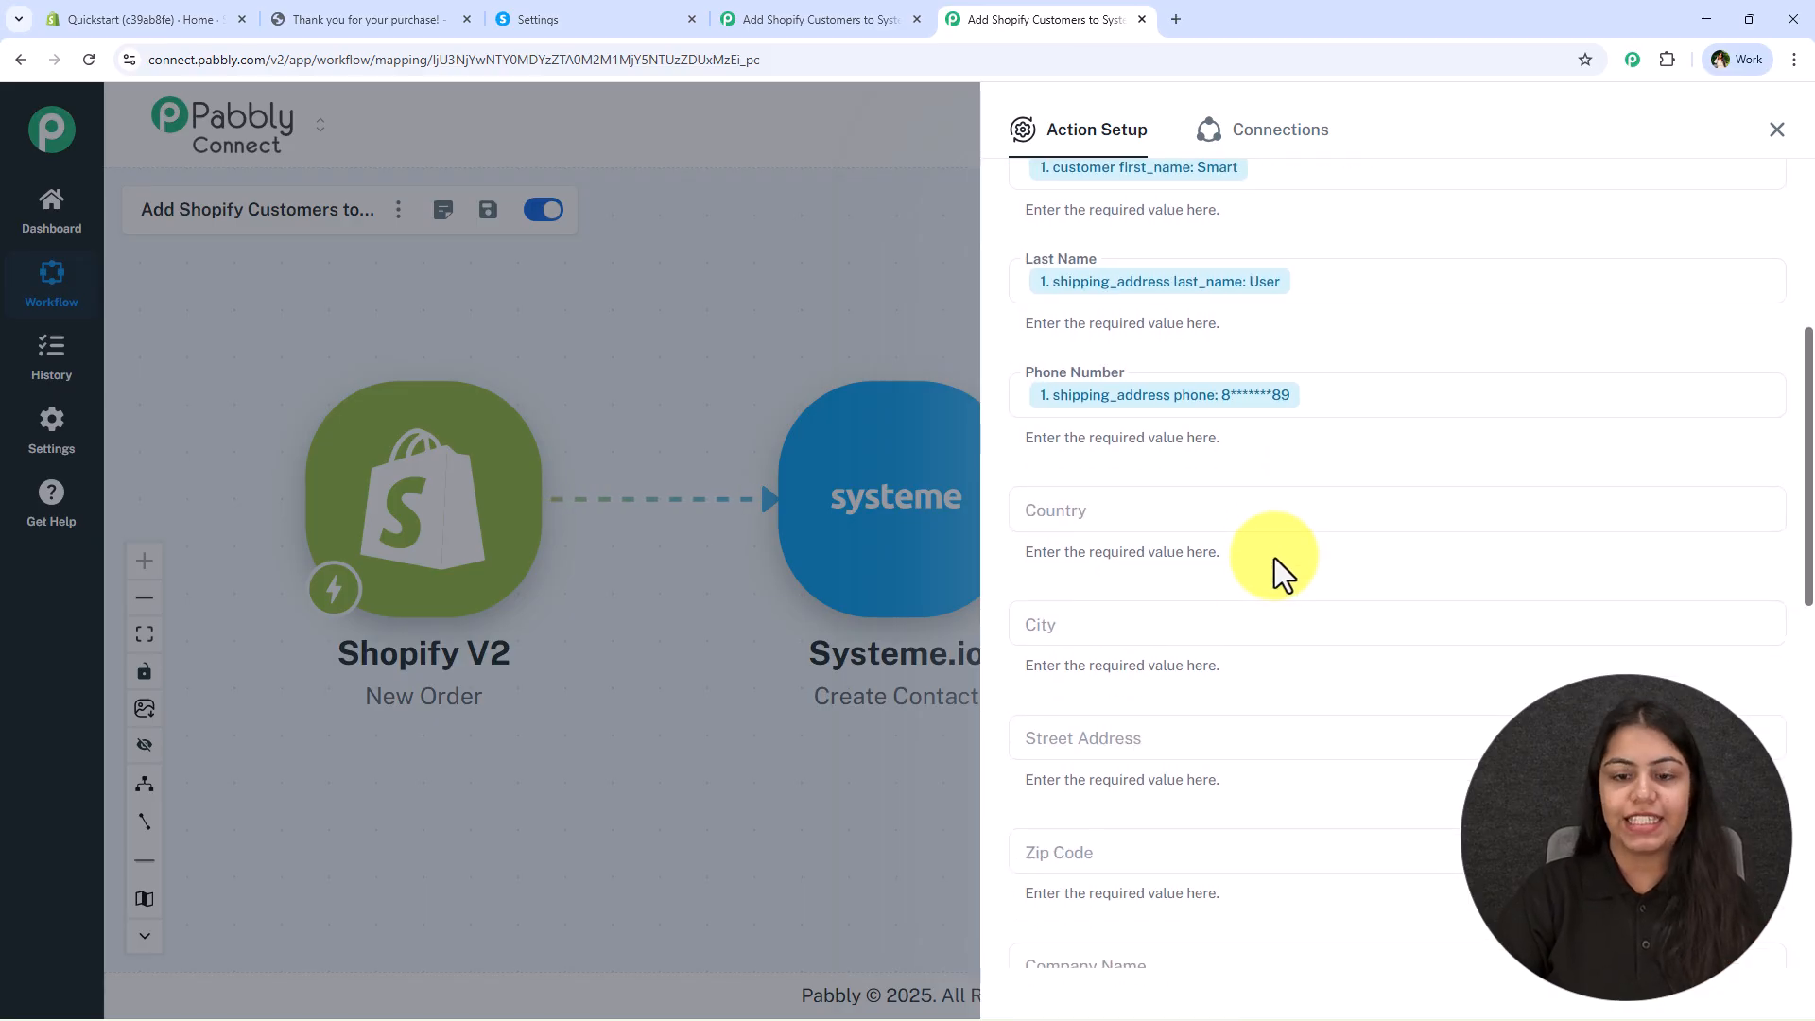
pyautogui.scroll(-4, 1274, 558)
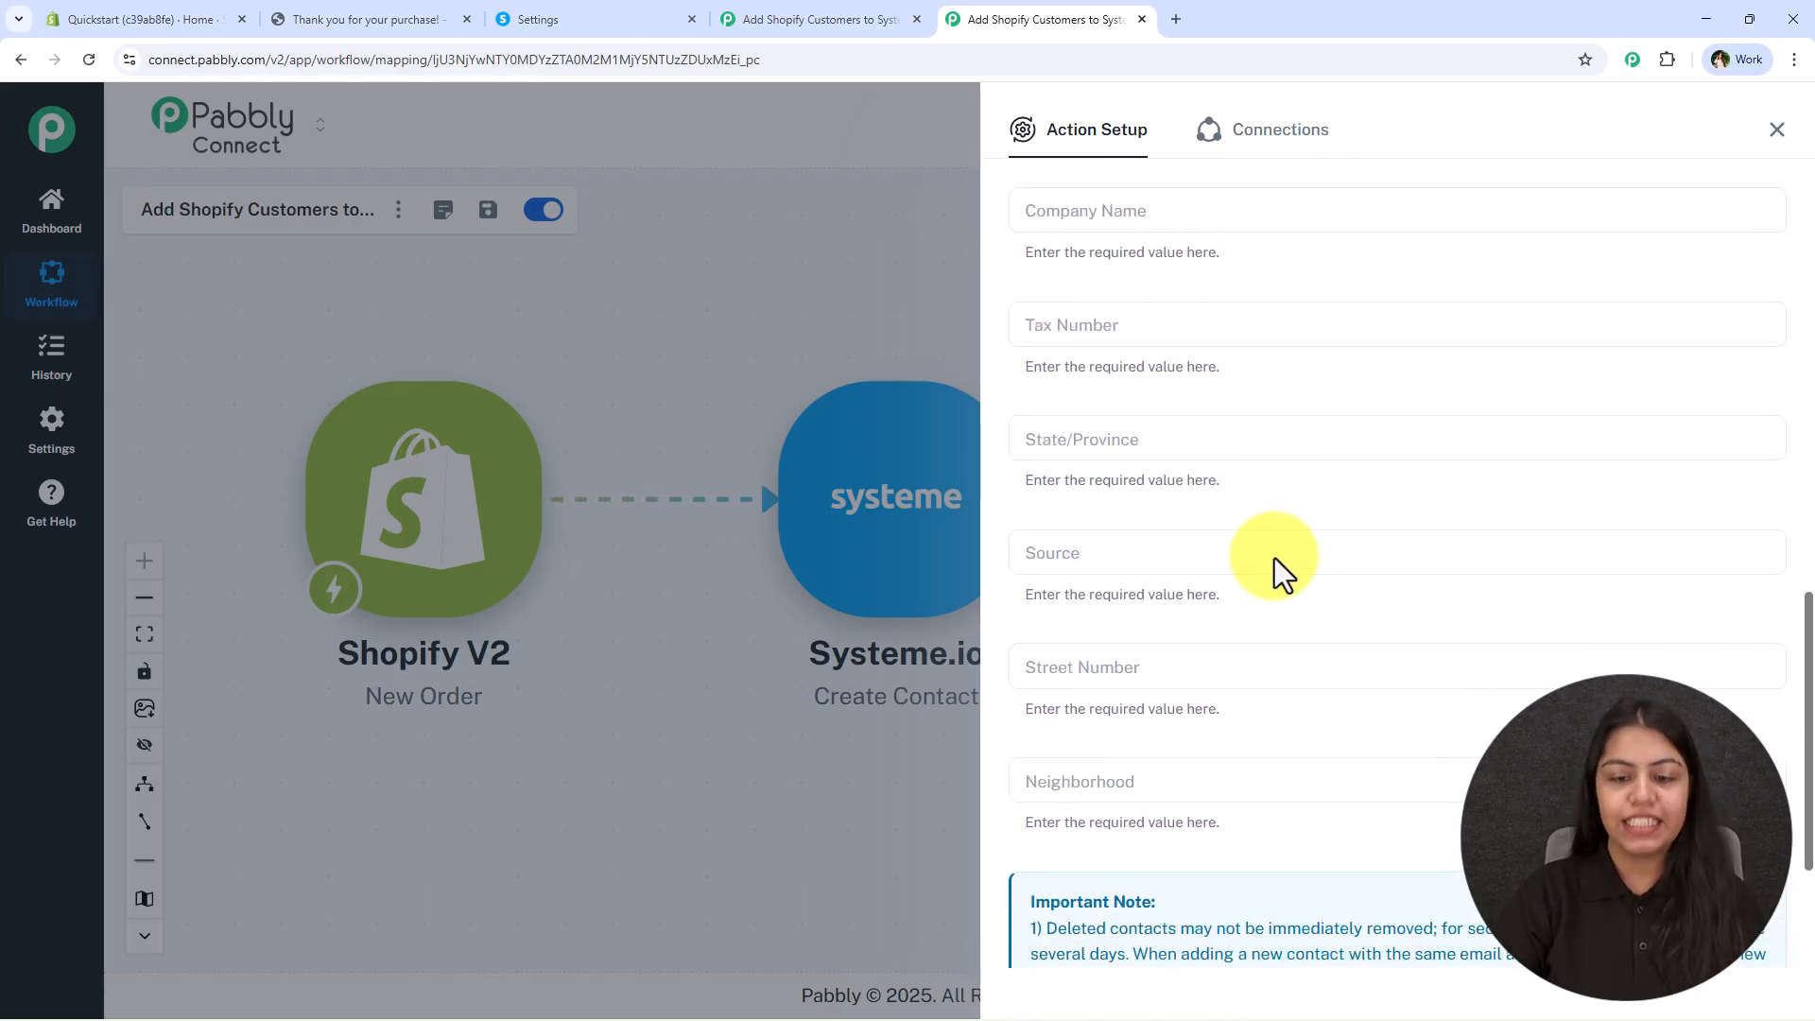
pyautogui.scroll(11, 1274, 557)
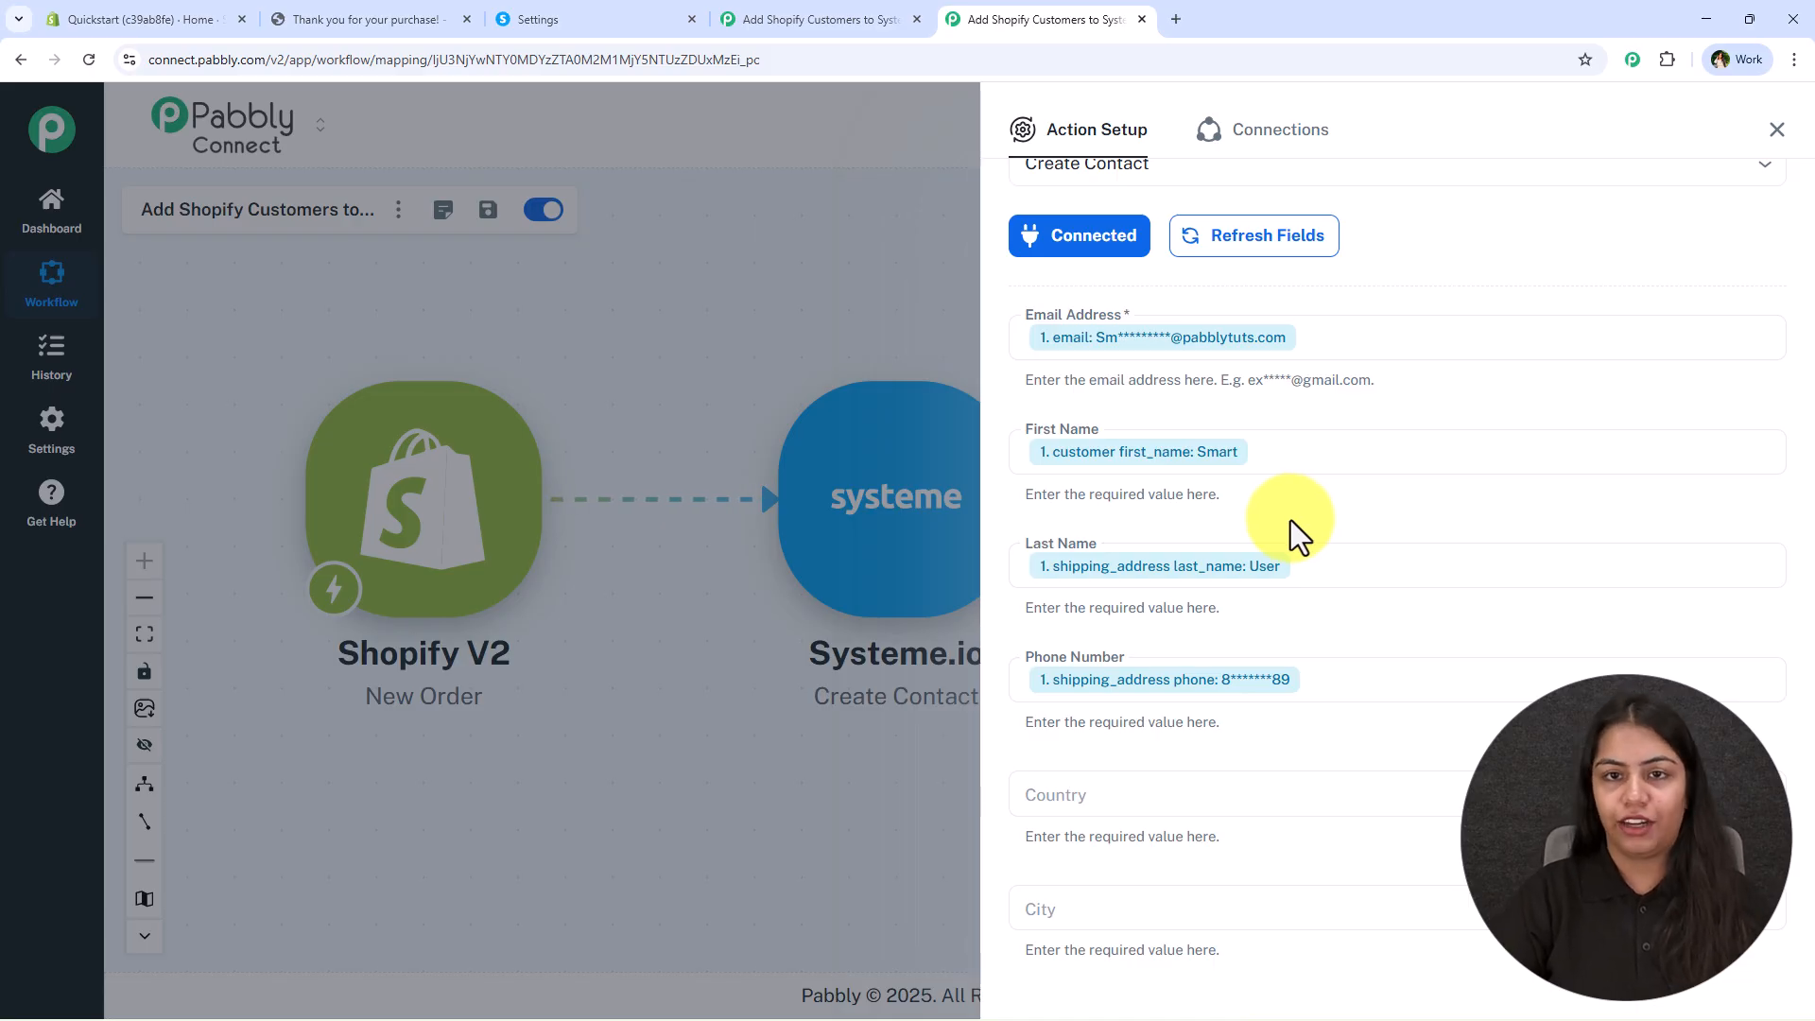
pyautogui.scroll(-1, 1291, 531)
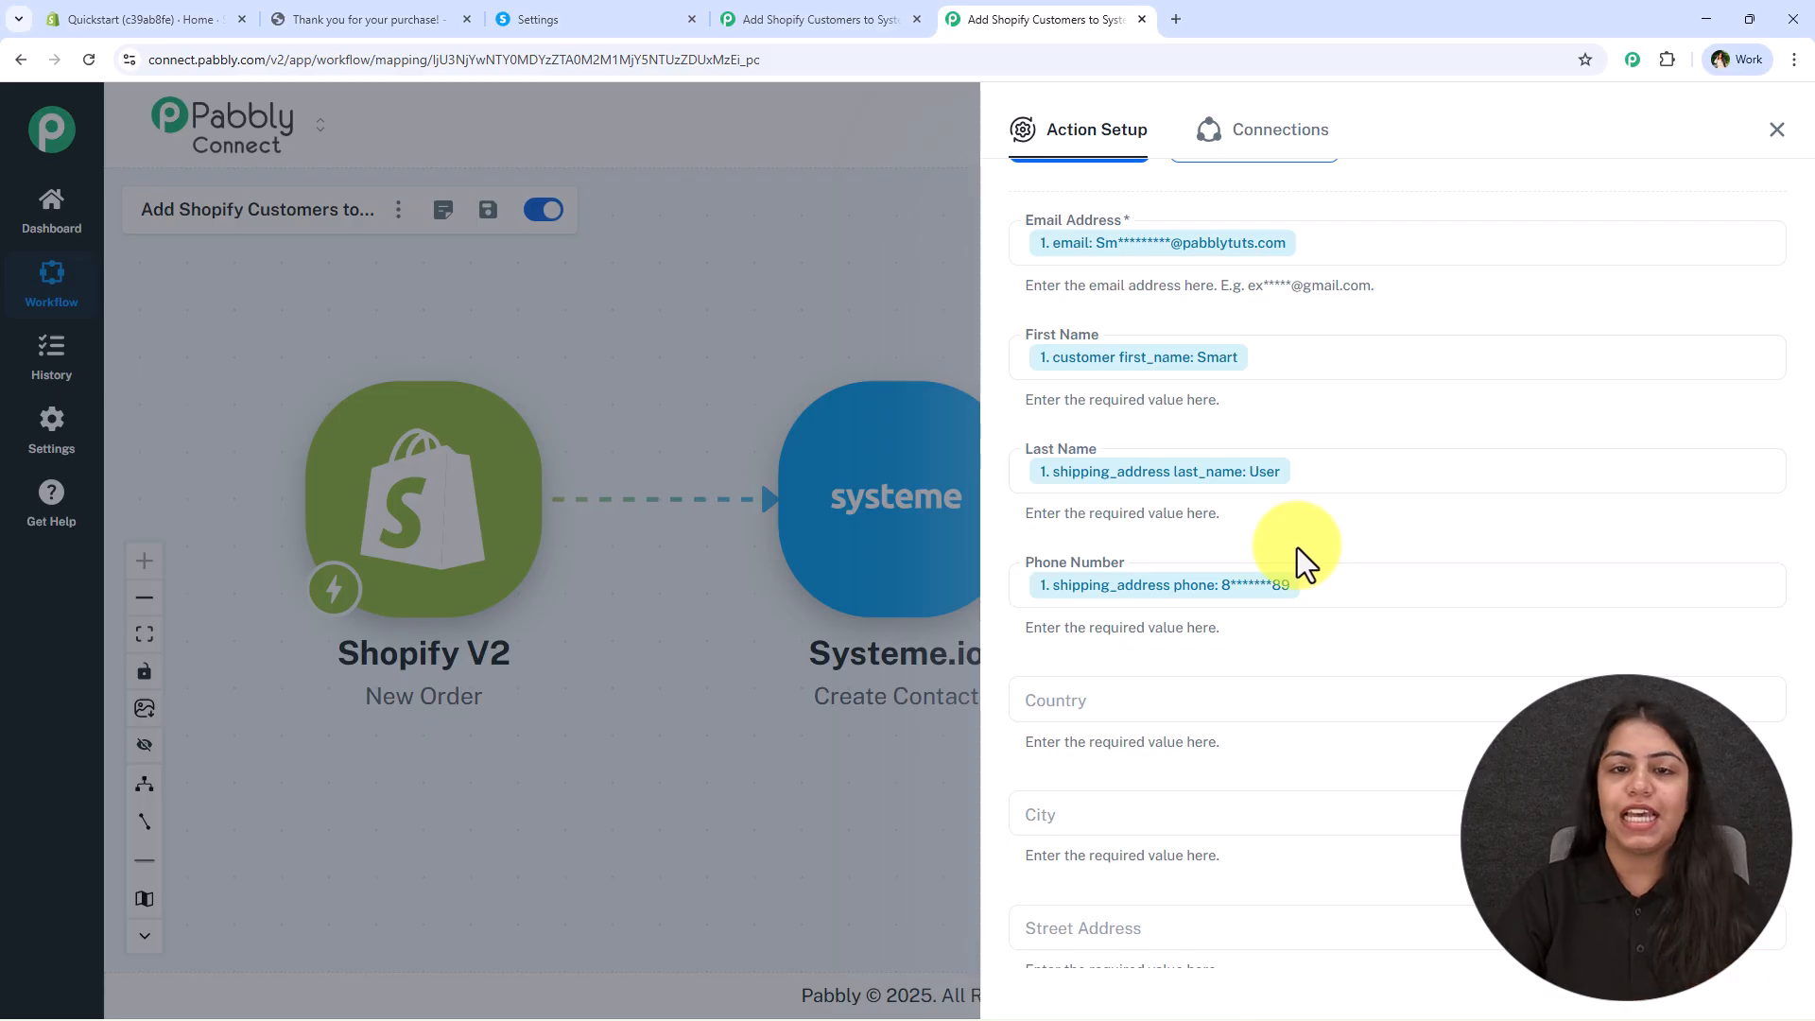
pyautogui.scroll(-10, 1297, 547)
pyautogui.click(1092, 874)
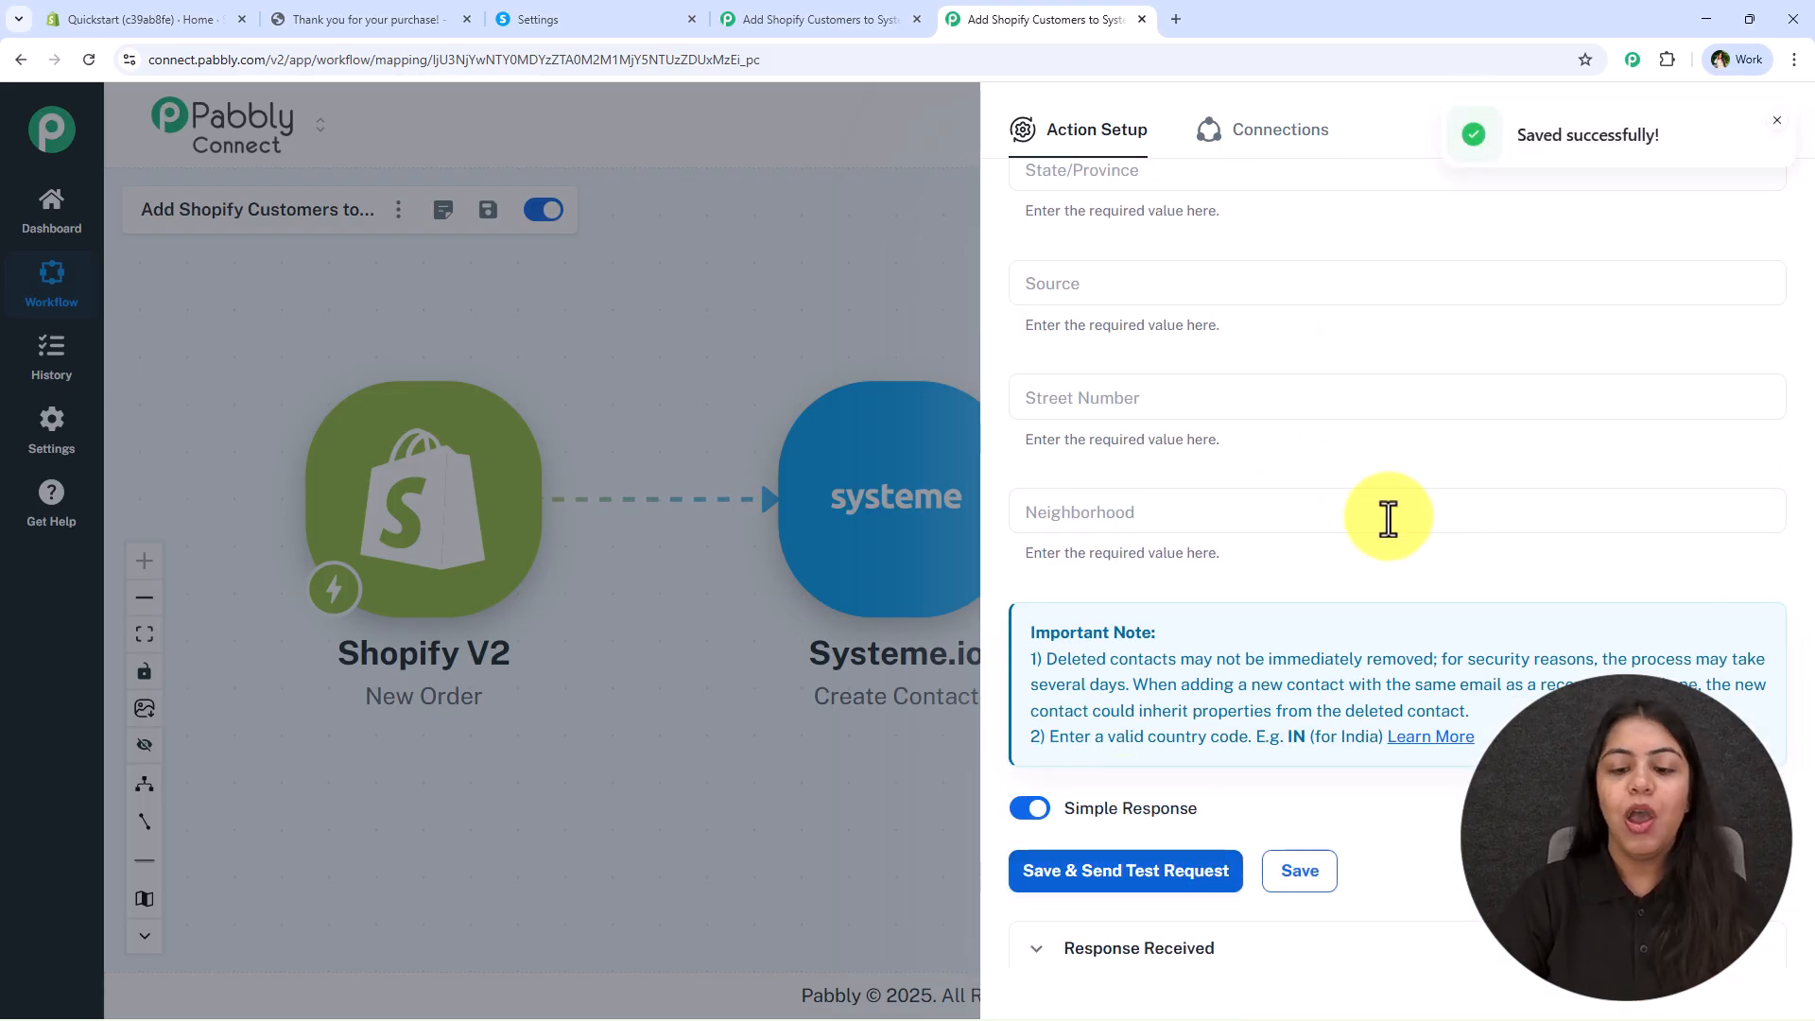
pyautogui.scroll(-6, 1365, 587)
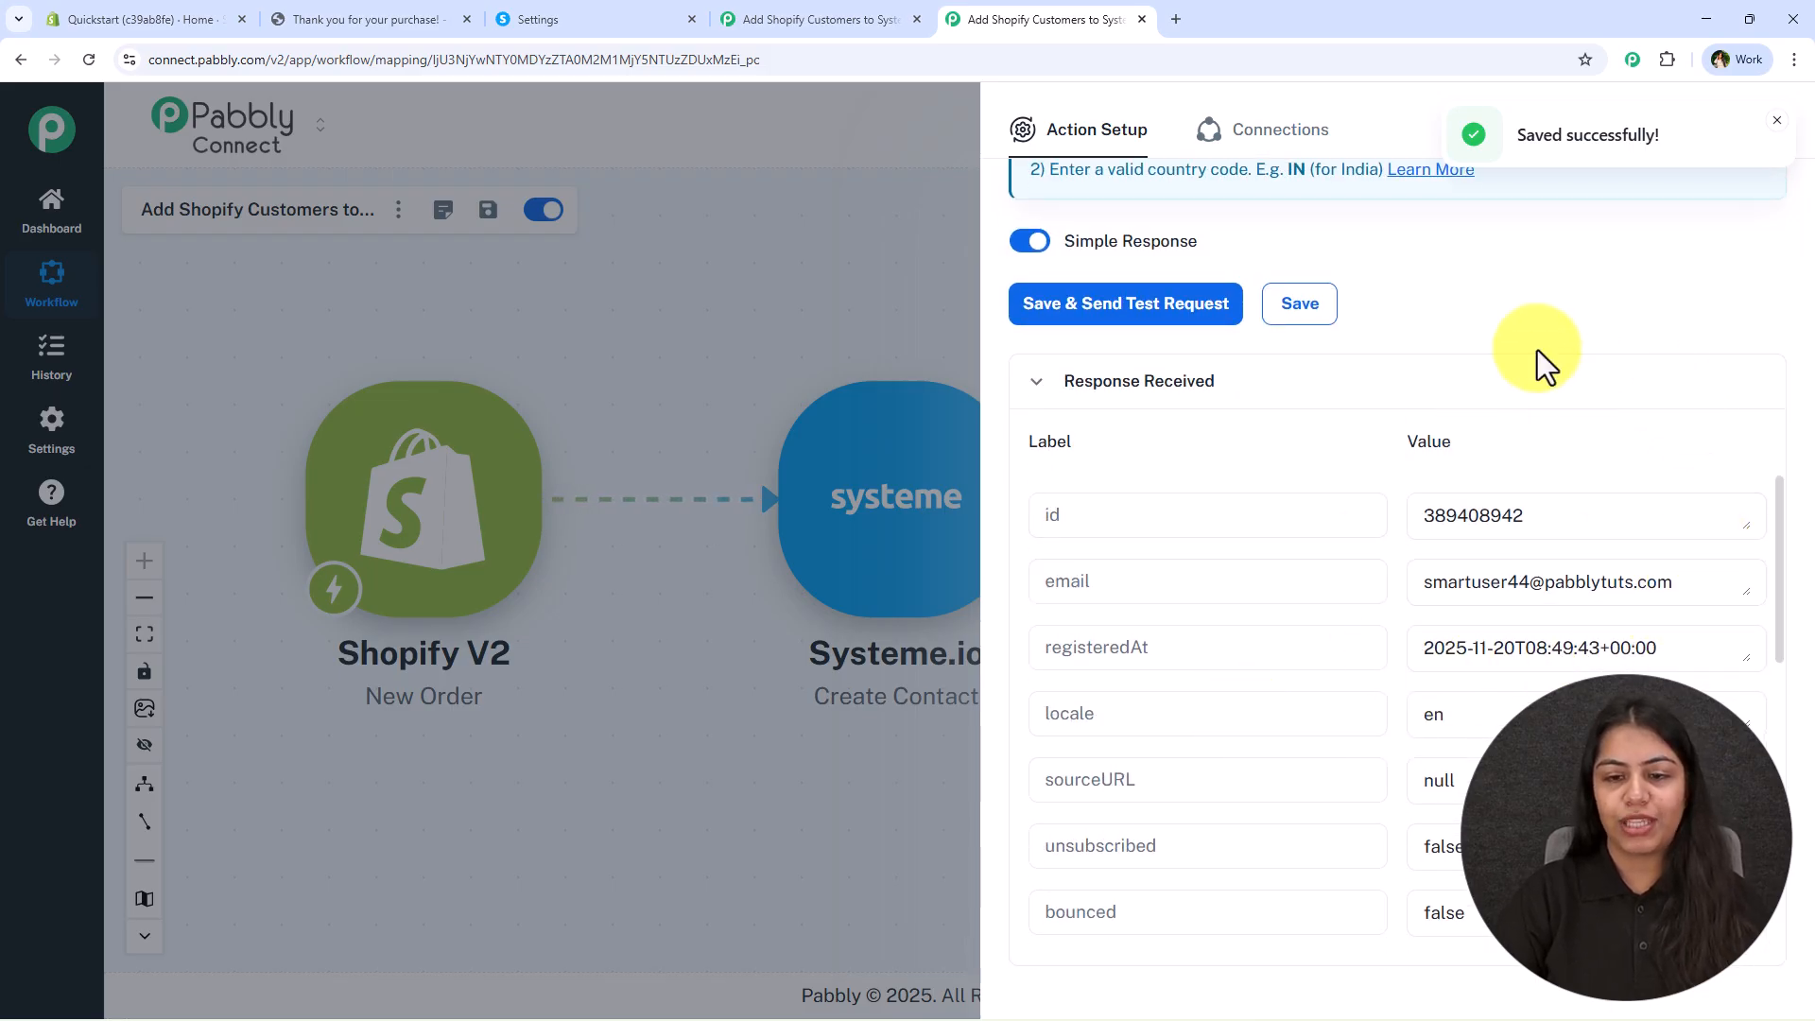
pyautogui.click(1773, 133)
pyautogui.moveTo(728, 511); pyautogui.dragTo(479, 494)
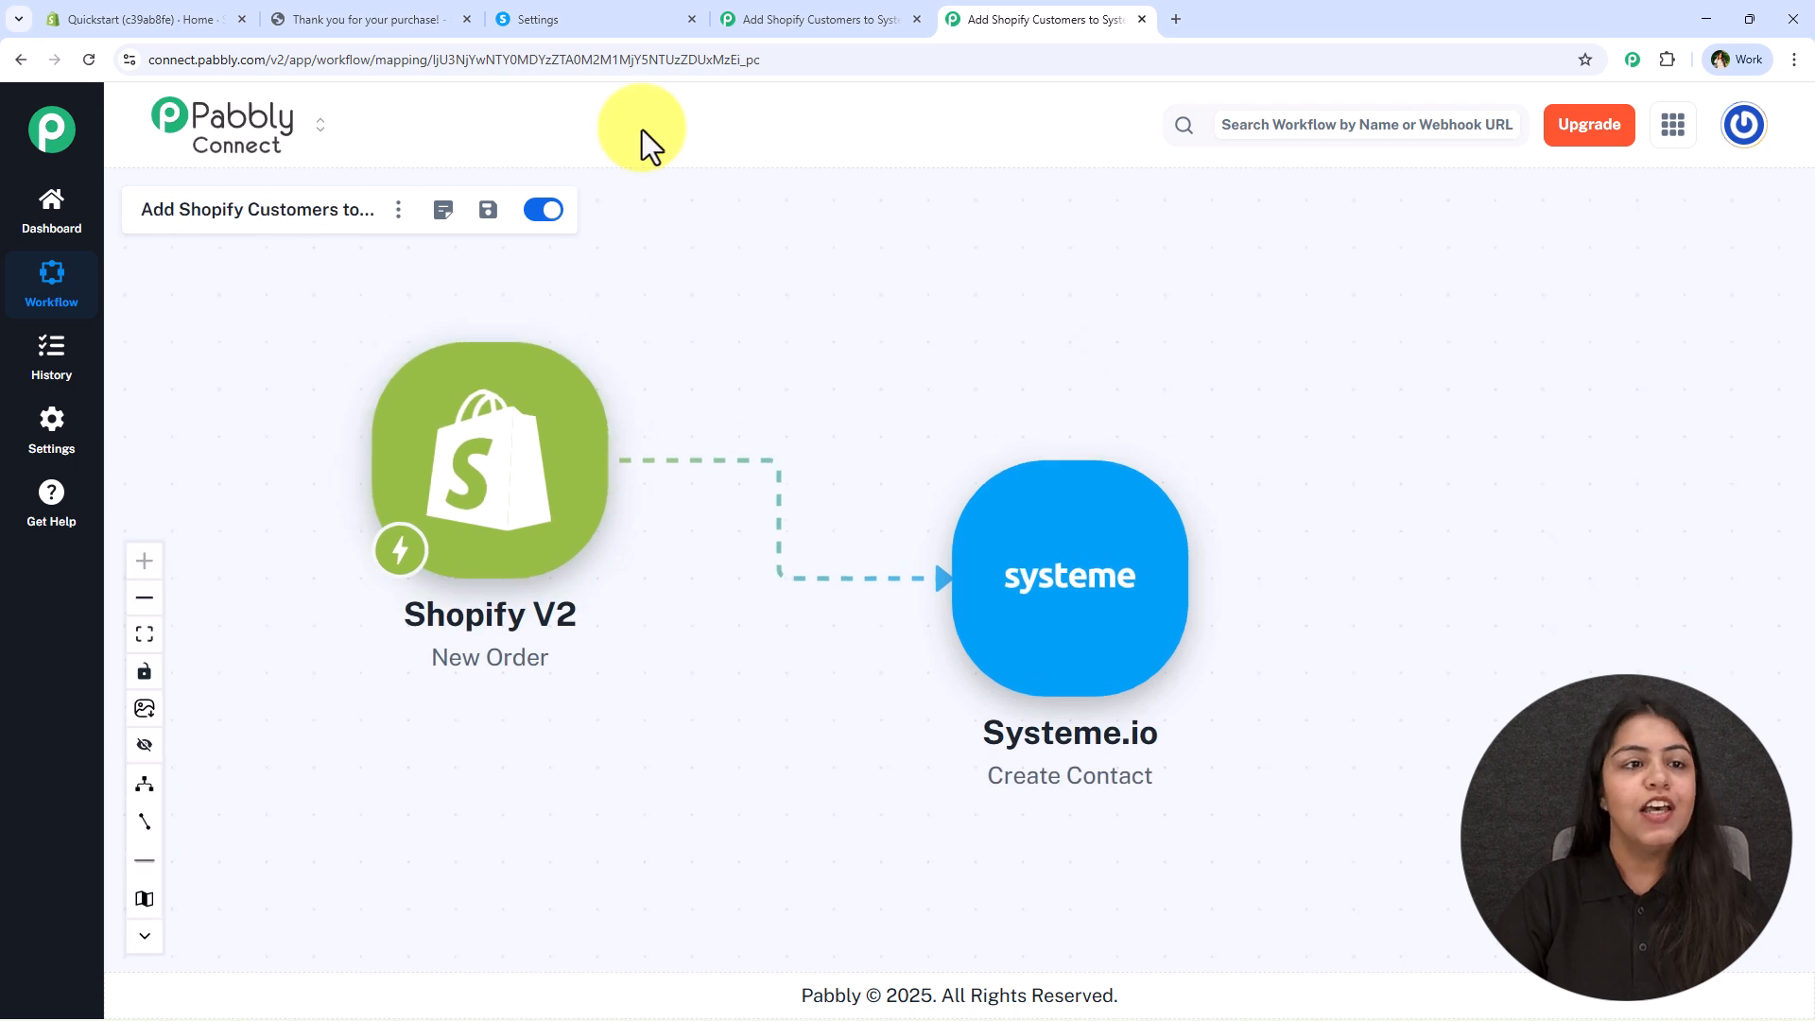
# - Switch to Systeme.io, refresh the CRM contact list and open the details of the most recently registered contact
pyautogui.click(592, 21)
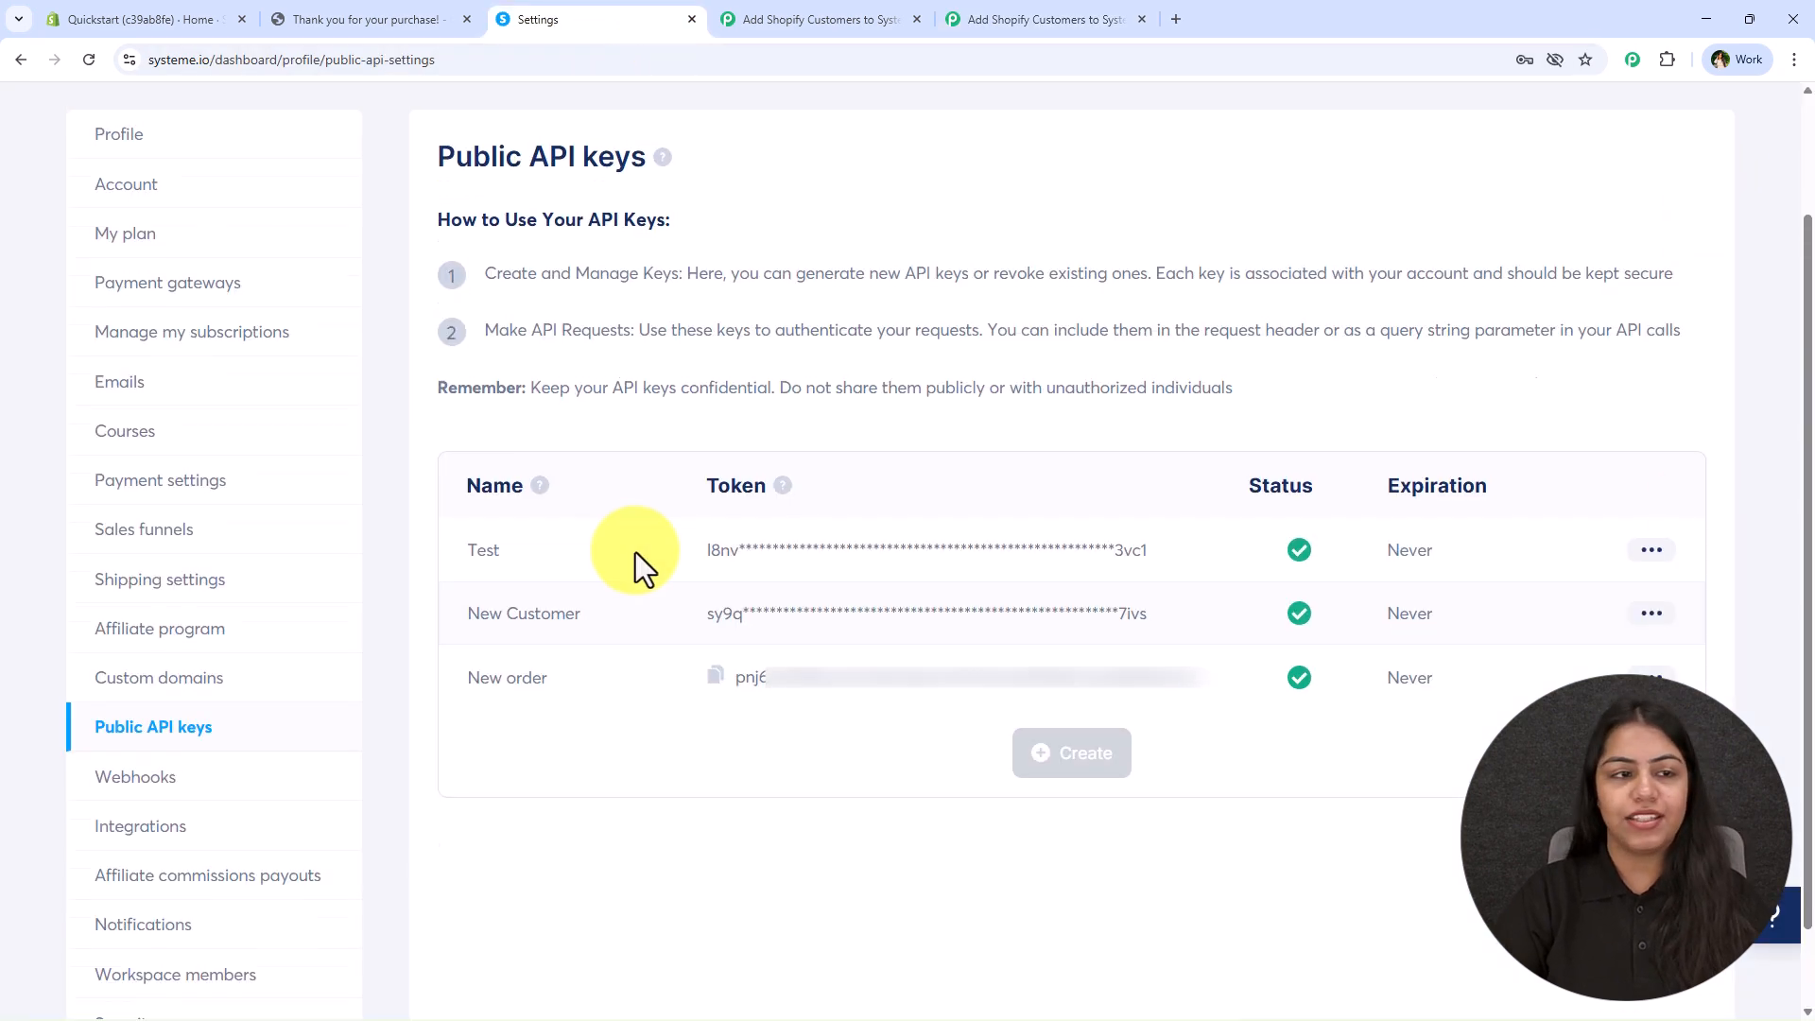
pyautogui.scroll(3, 661, 472)
pyautogui.moveTo(893, 128)
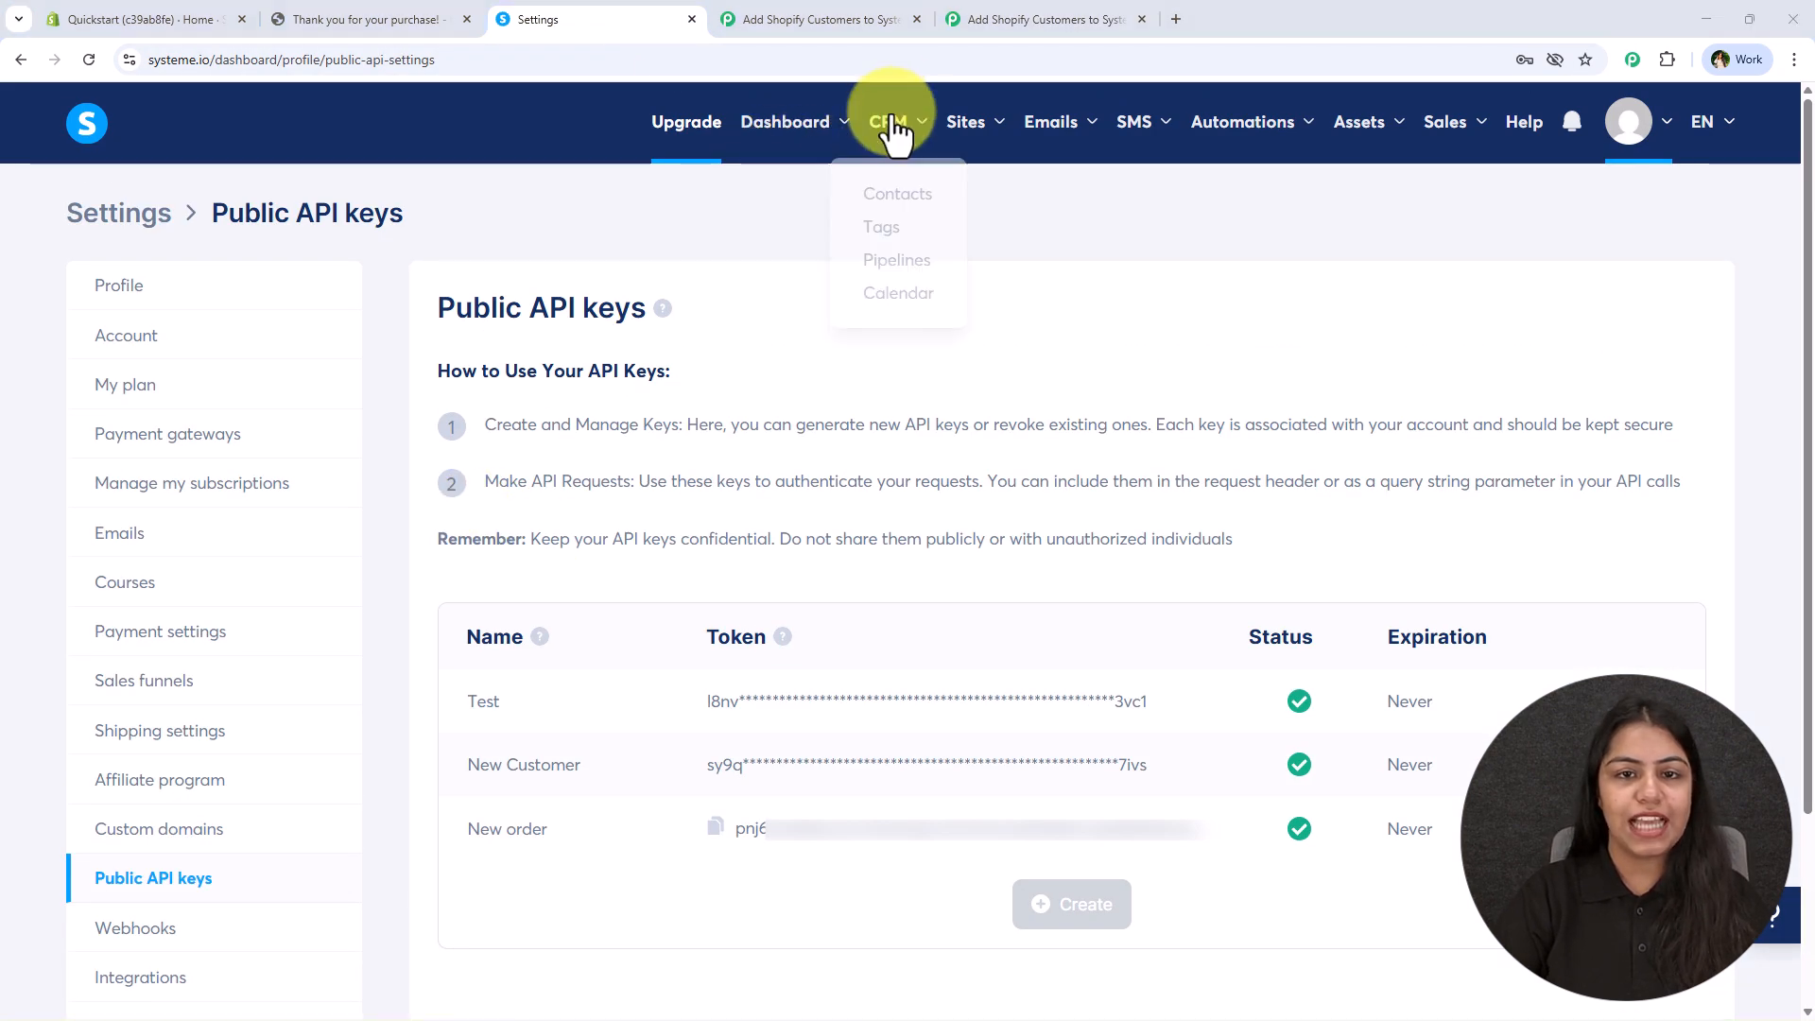
pyautogui.click(865, 194)
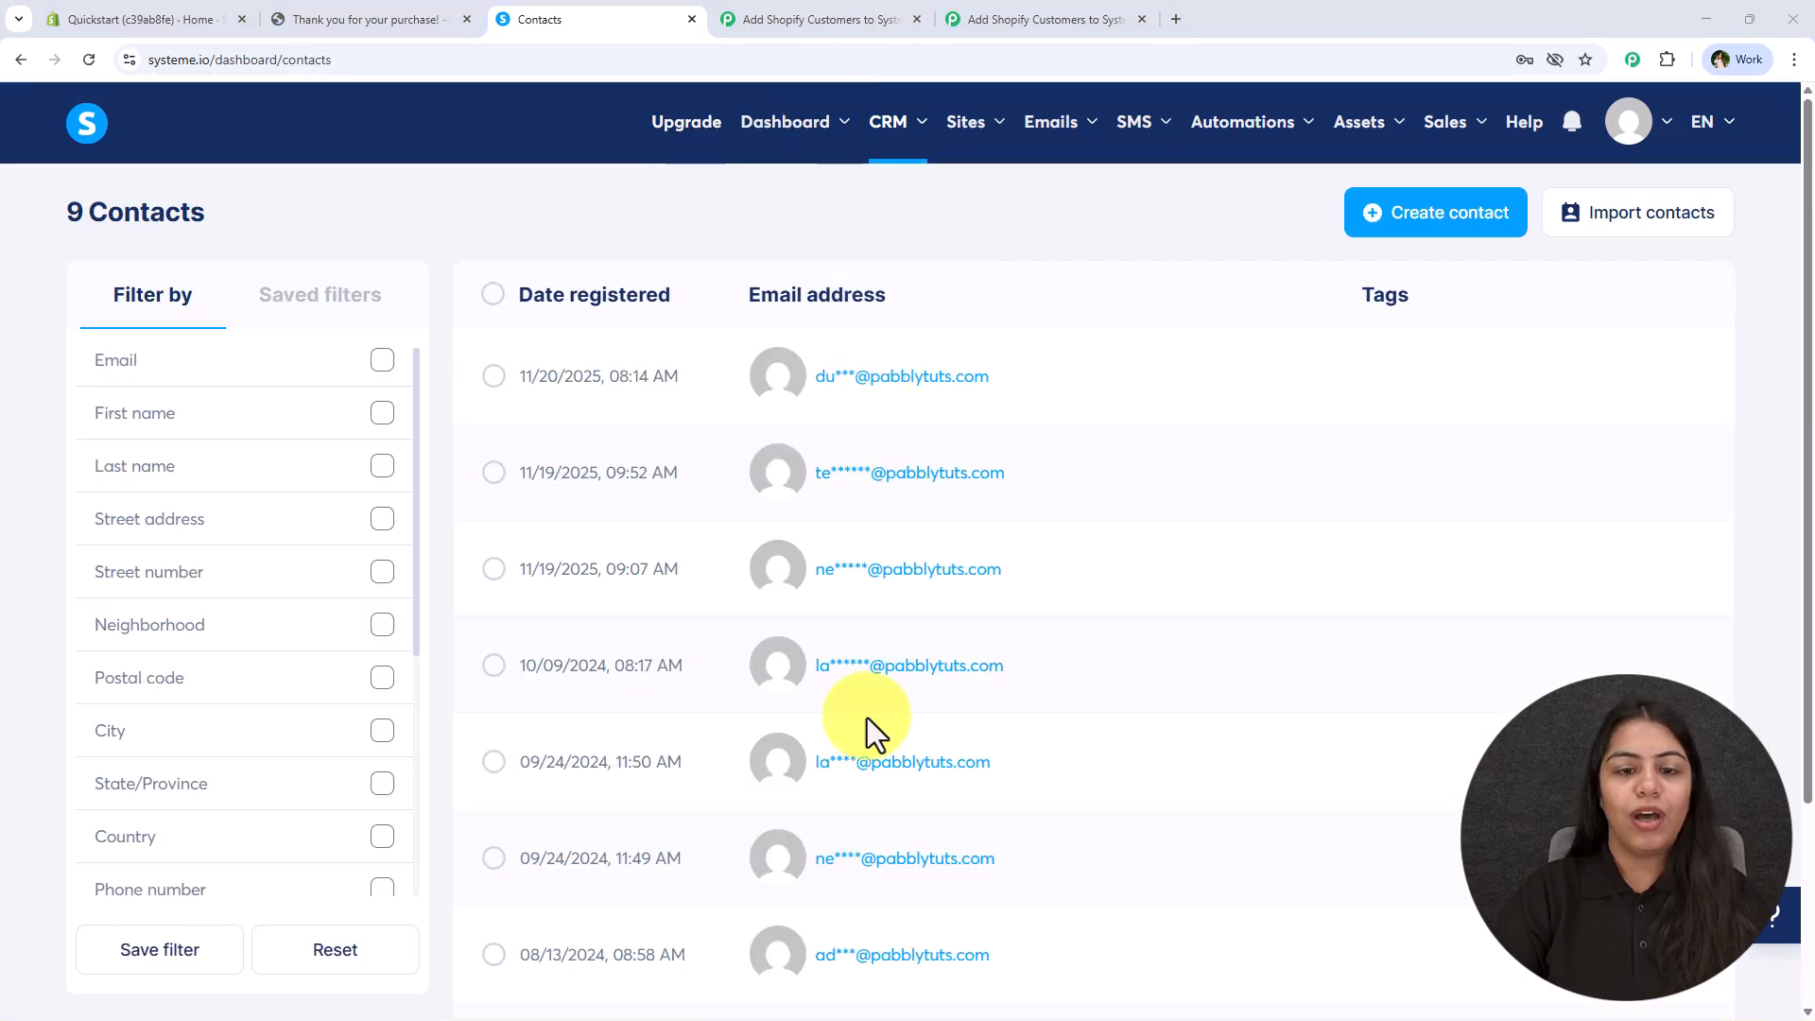
pyautogui.scroll(-3, 935, 605)
pyautogui.click(89, 60)
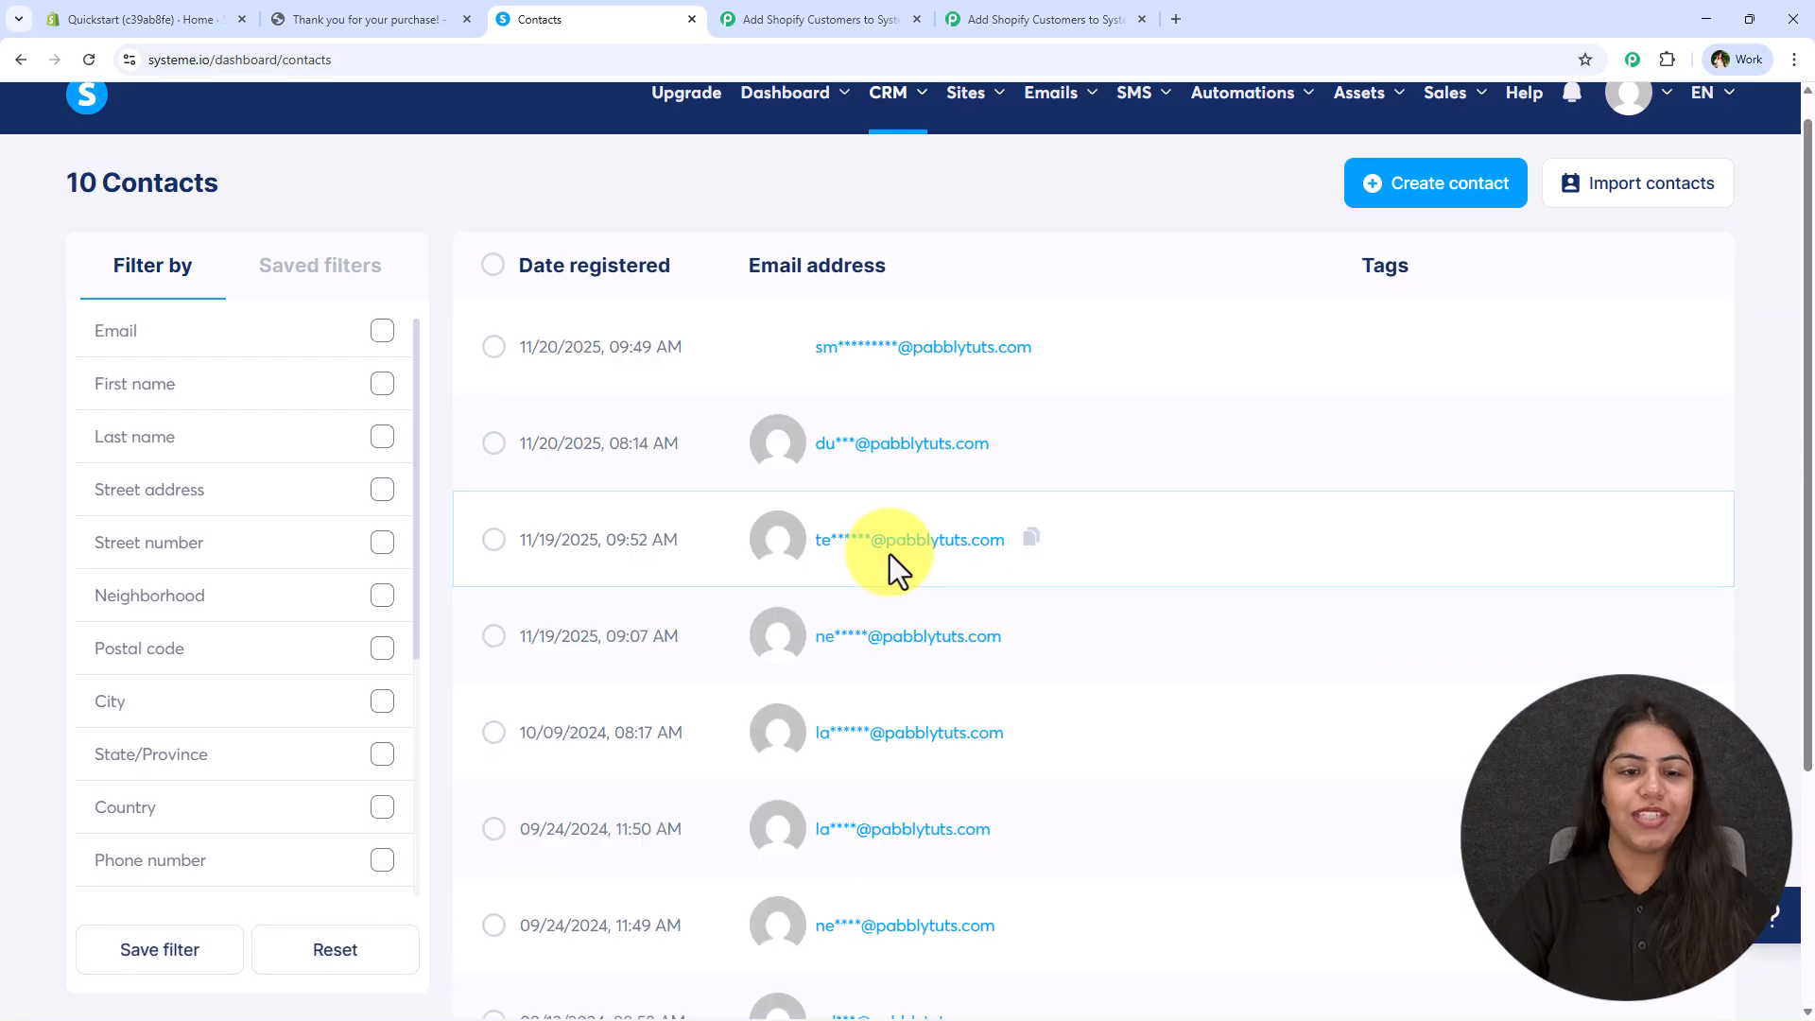
pyautogui.moveTo(976, 357)
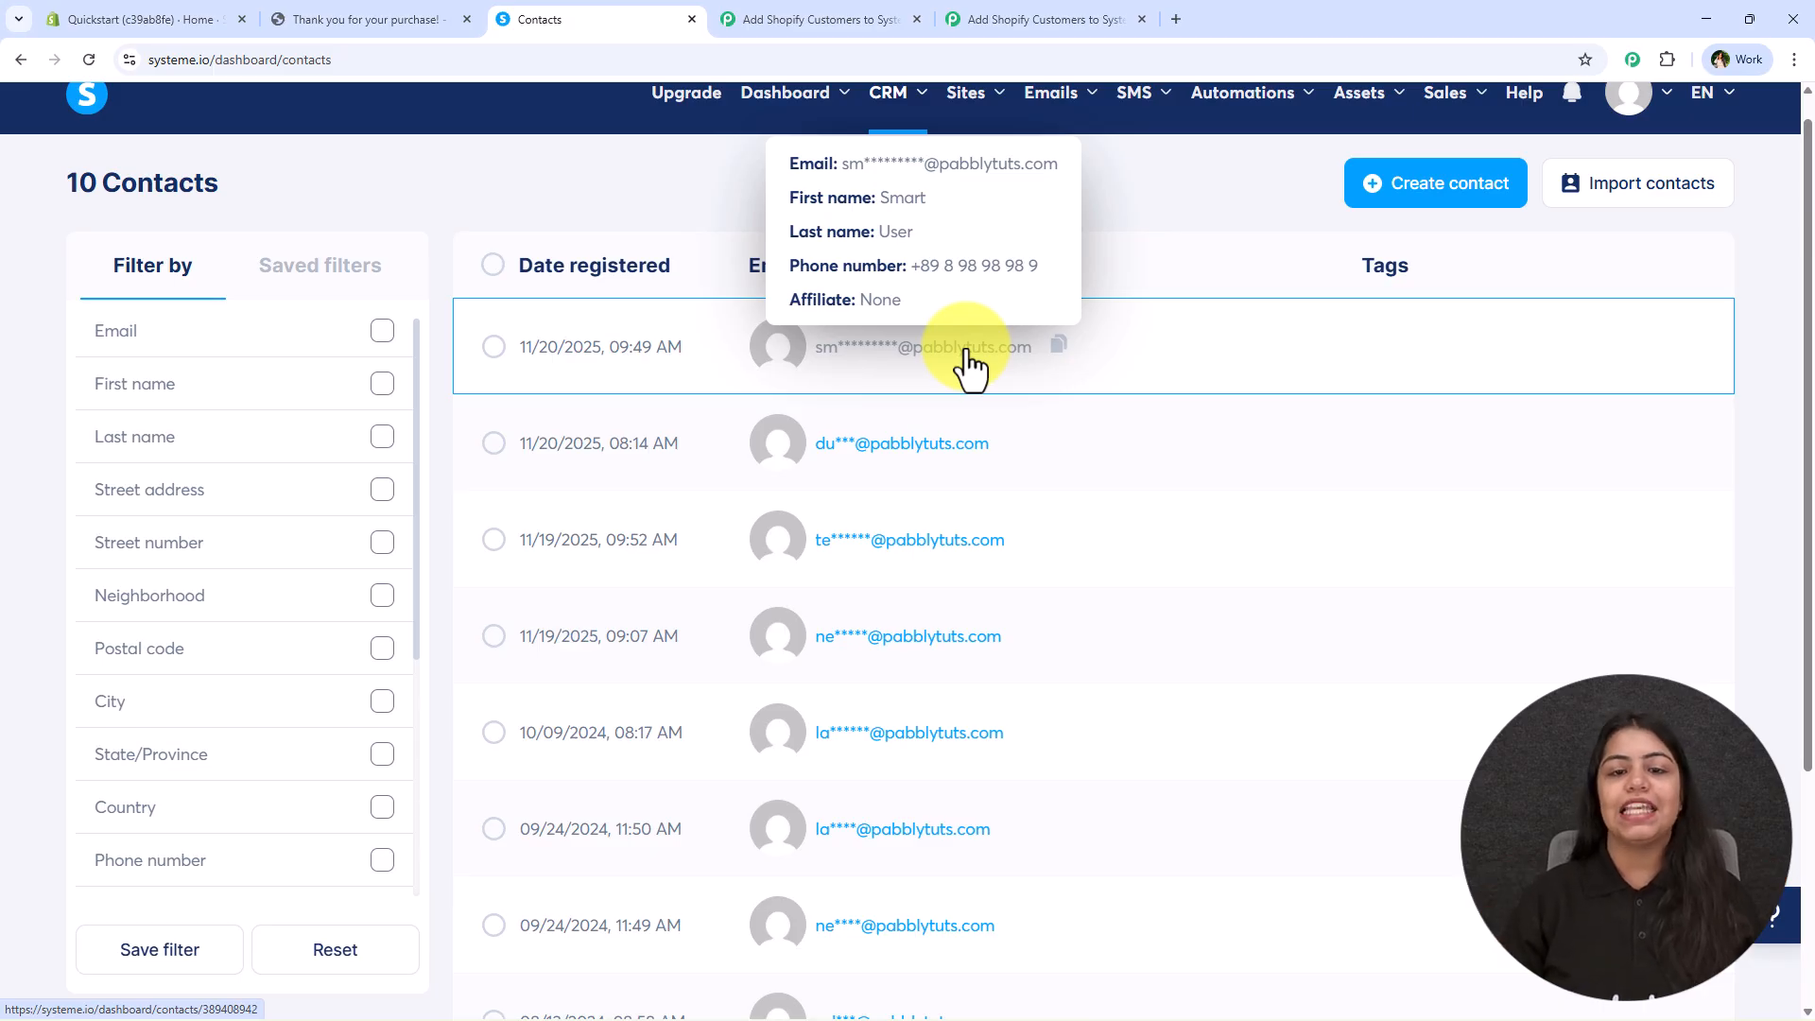
pyautogui.click(969, 364)
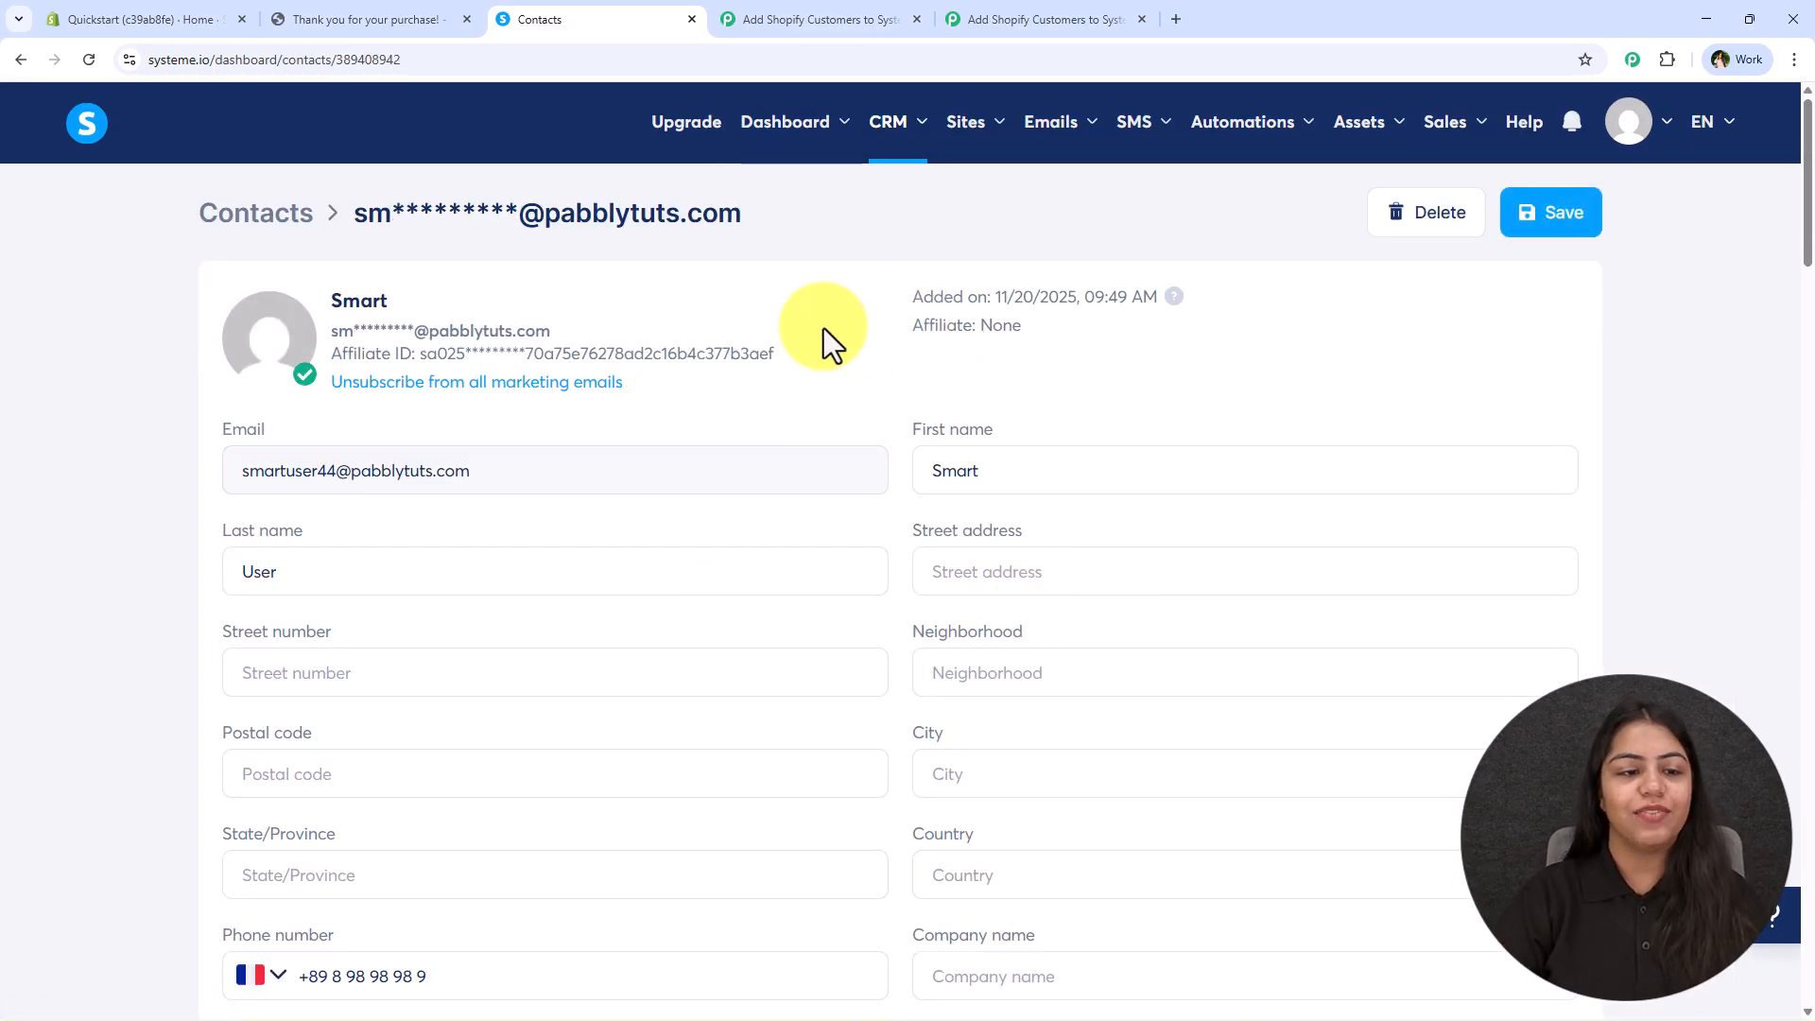
# - Switch back to Pabbly Connect to view the workflow linking the Shopify V2 New Order trigger to the Systeme.io Create Contact action
pyautogui.click(760, 17)
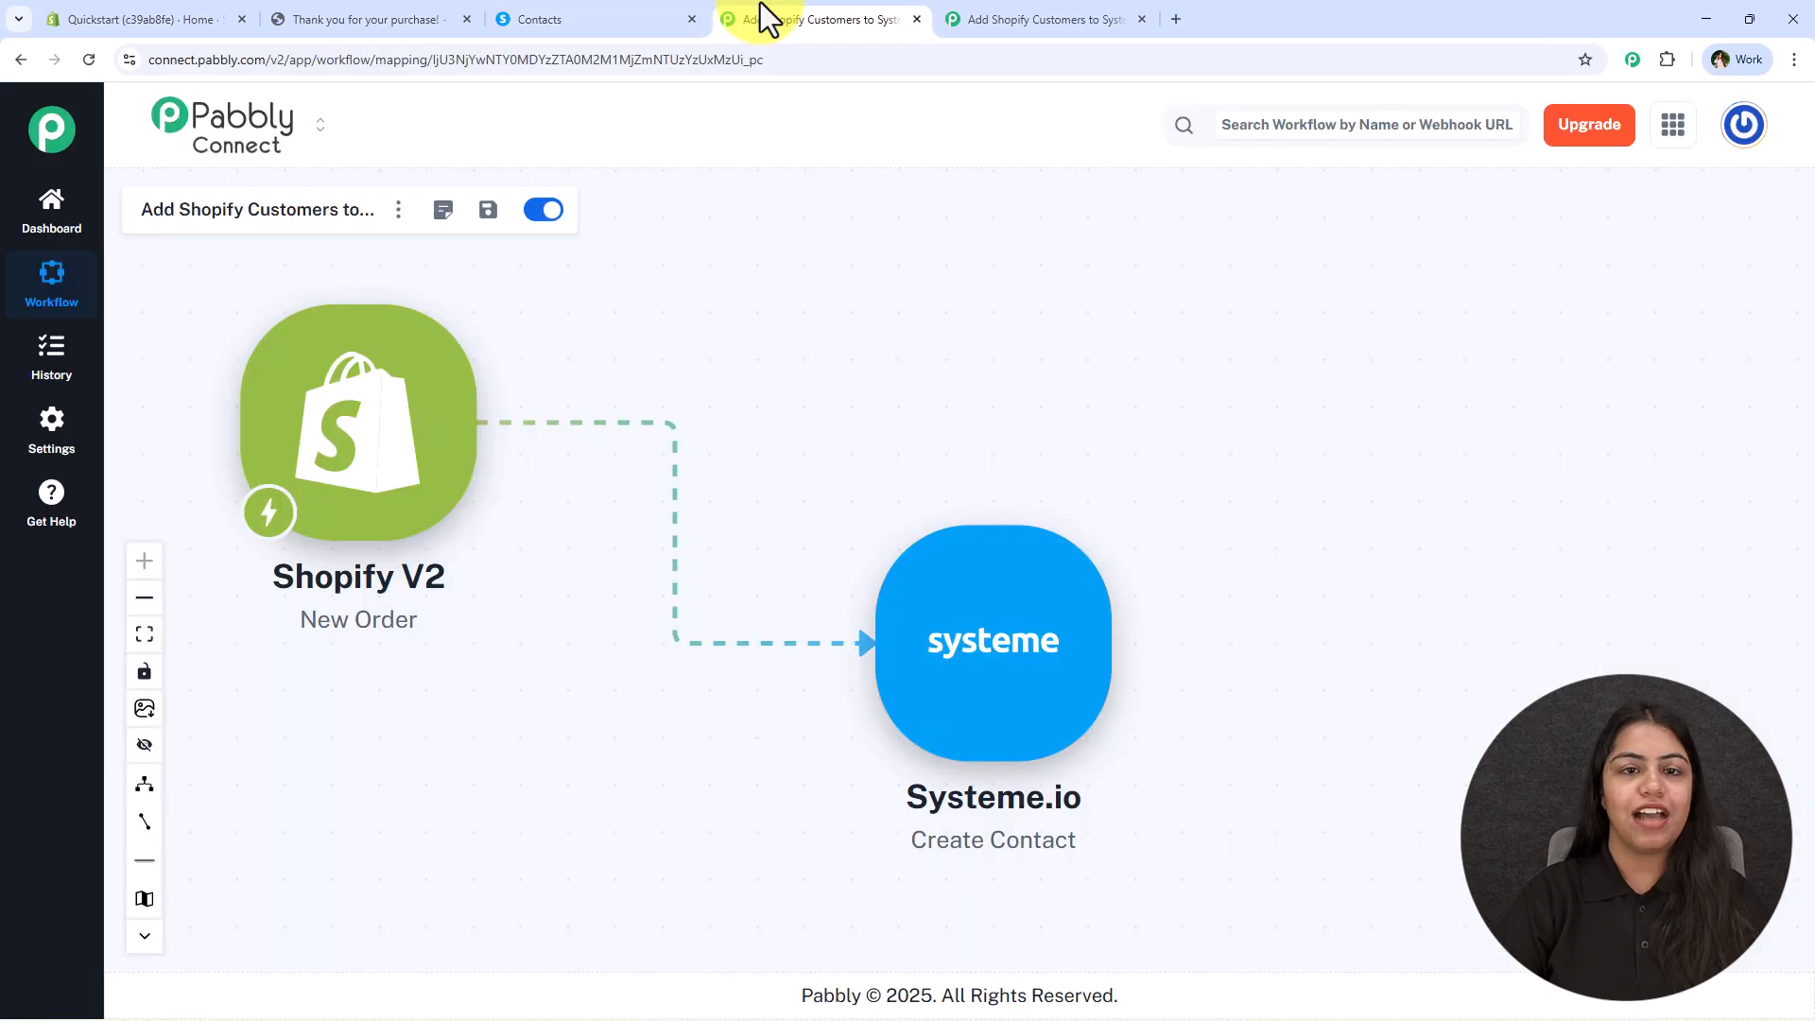
pyautogui.click(1111, 19)
pyautogui.moveTo(984, 312); pyautogui.dragTo(1171, 353)
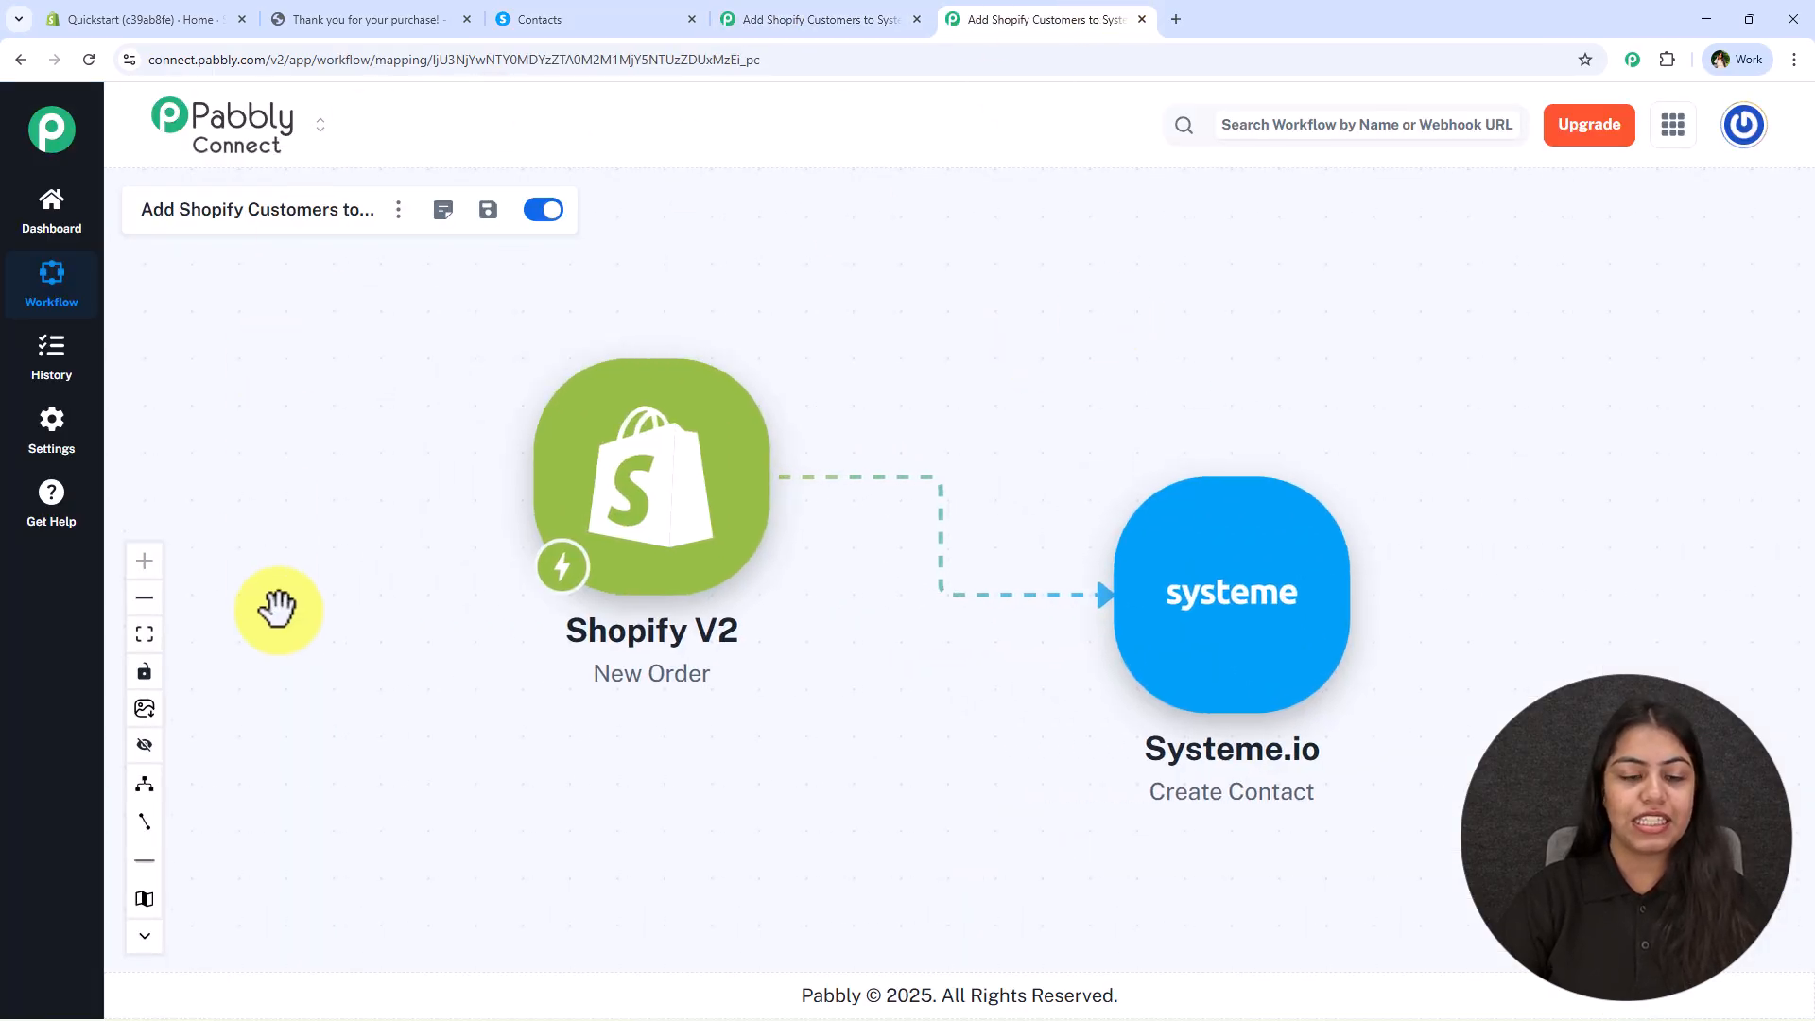